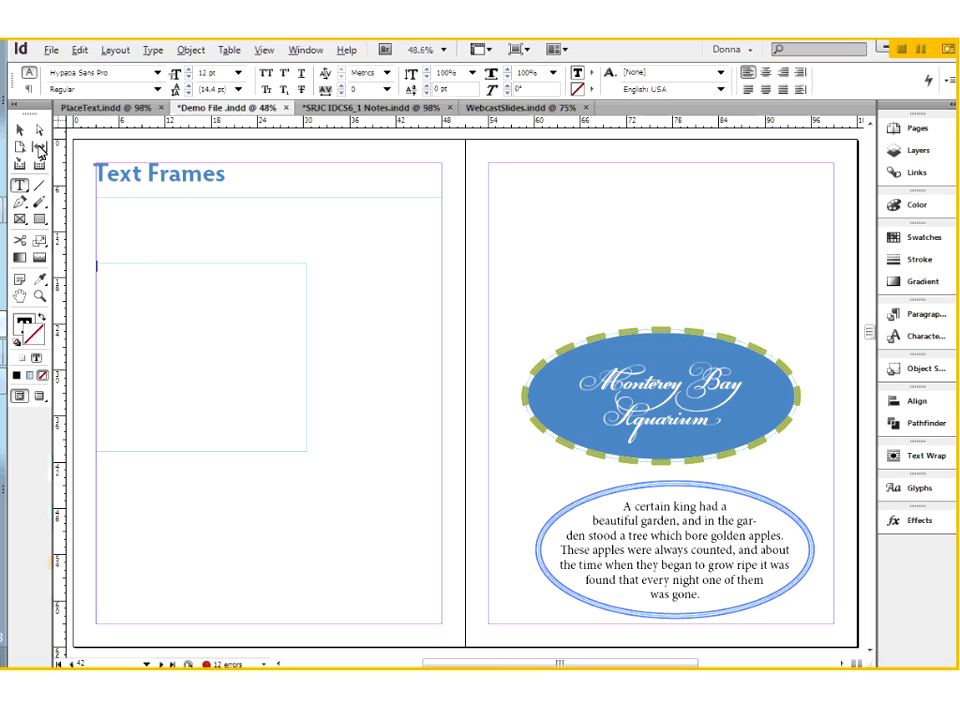
- Delete the empty text frame below the Text Frames heading
left_click(20, 129)
left_click(189, 293)
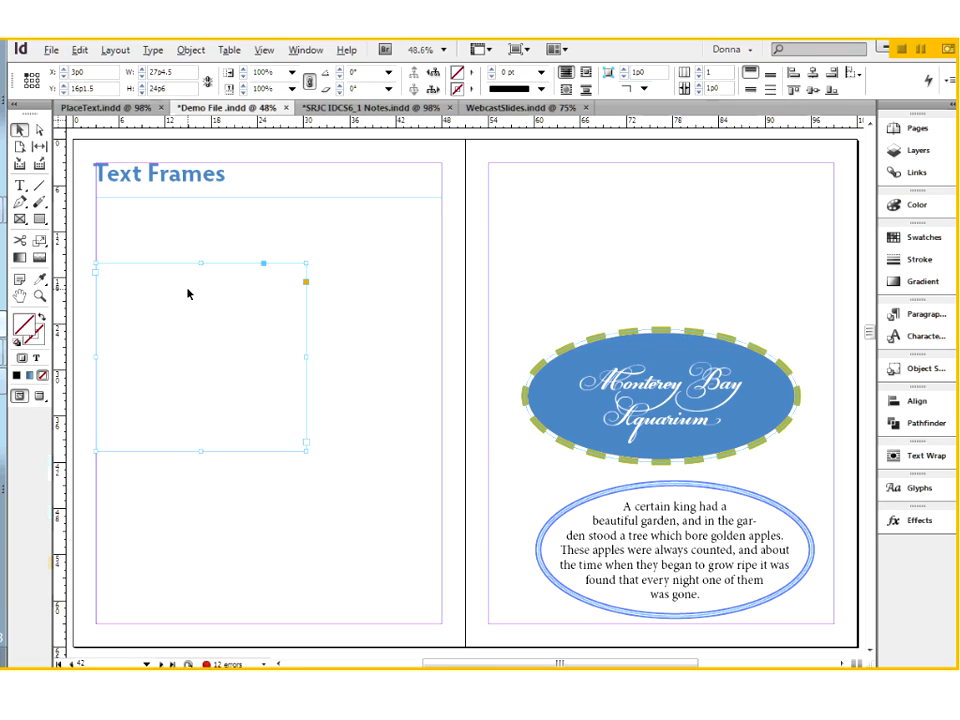
key("Delete")
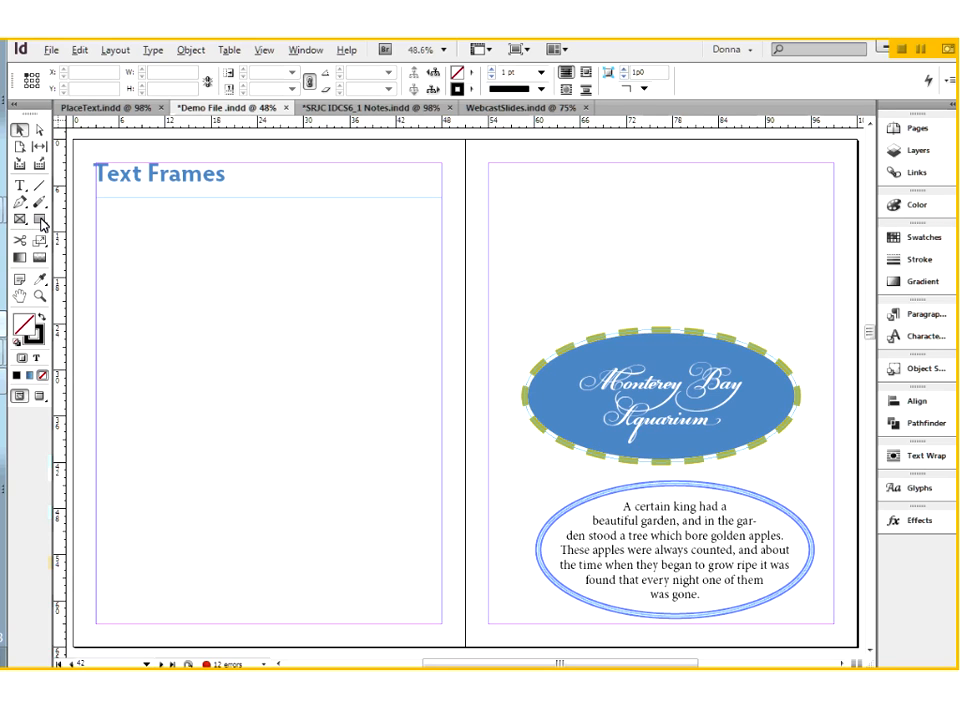
- Draw trial rectangles below the heading, the first about 16p0 by 13p0, and delete them
left_click(42, 224)
left_click_drag(130, 269, 247, 369)
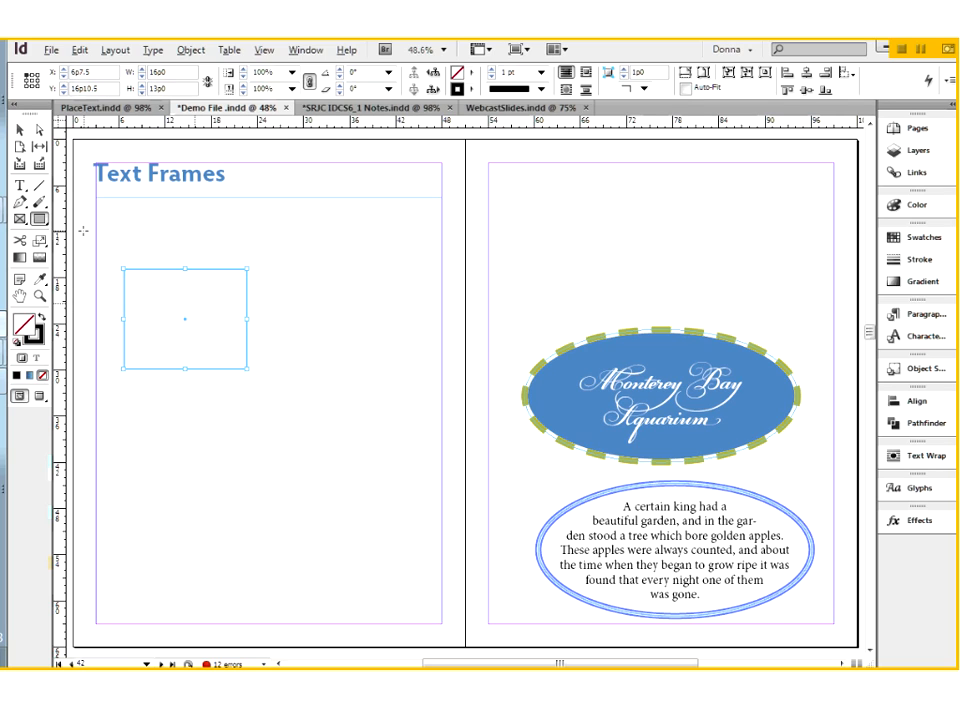
mouse_move(216, 360)
left_mouse_down()
mouse_move(236, 399)
mouse_move(281, 439)
mouse_move(284, 479)
left_mouse_up()
left_click(20, 129)
left_click_drag(145, 253, 289, 461)
key("Delete")
- Draw a text frame about 24p1.5 by 22p3 below the heading and enter "alskdfj al;sdkfj asl;kdfj al;skdfj a;slkdfj al;skdfj asl;fj"
left_click(20, 187)
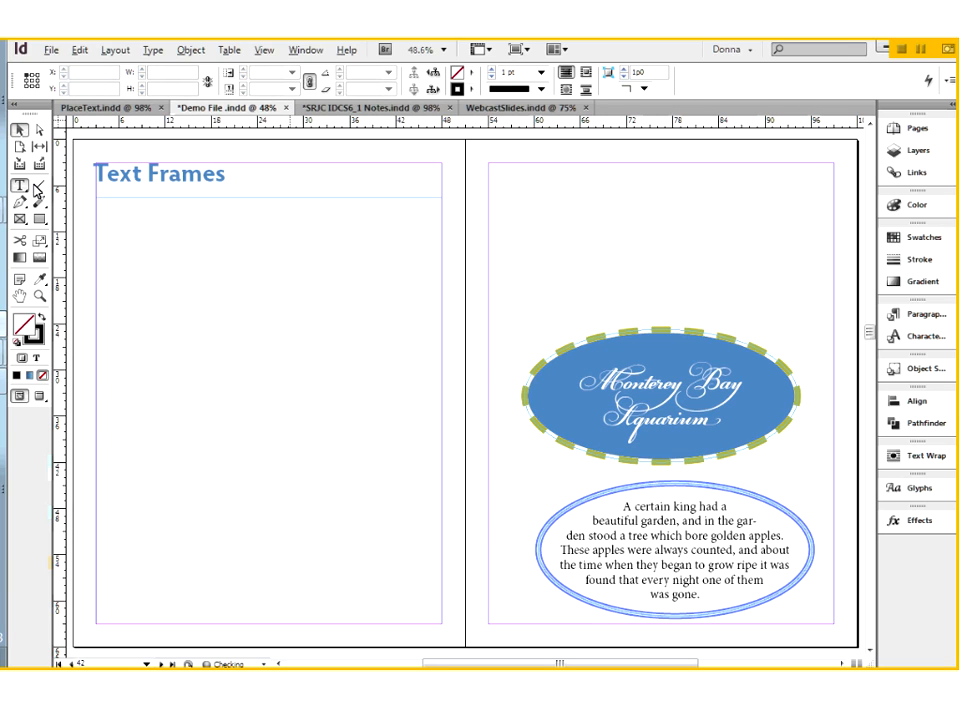
left_click_drag(120, 280, 296, 441)
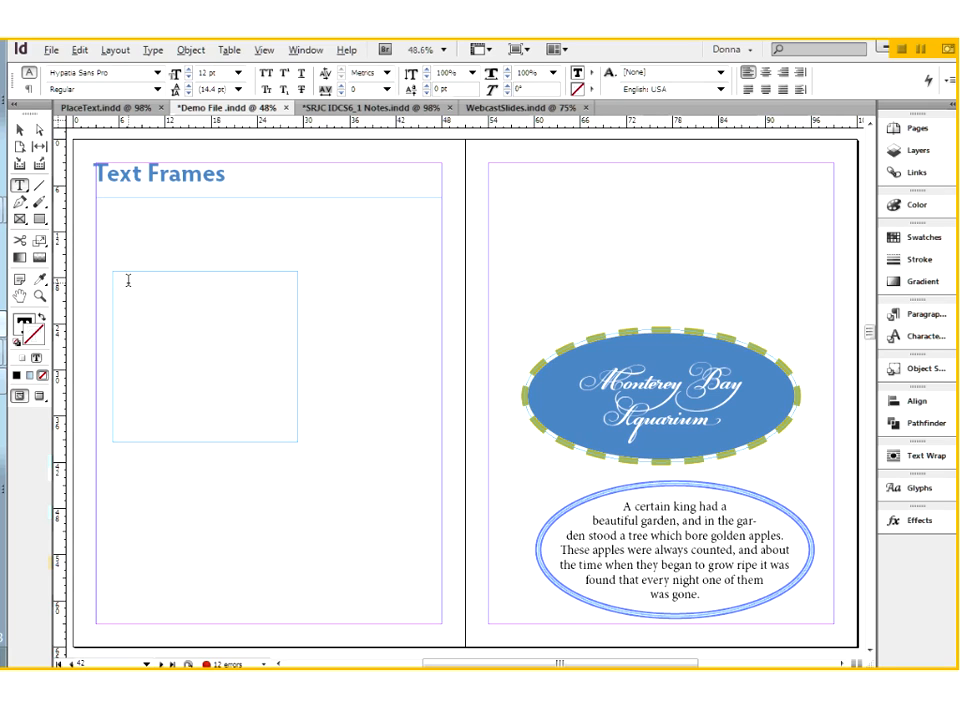
type("alskdfj alsdlfj adlkdfj alskdfj alskdfj alskdfj asldfj")
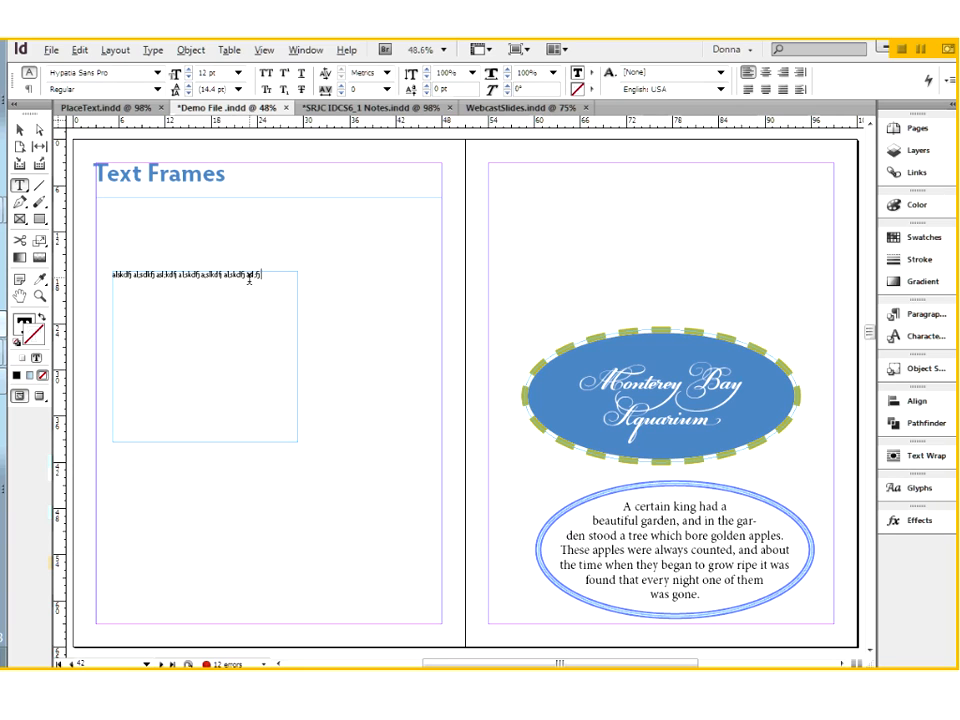
- Examine the entered line of text and its frame at 125% magnification
left_click_drag(262, 274, 171, 272)
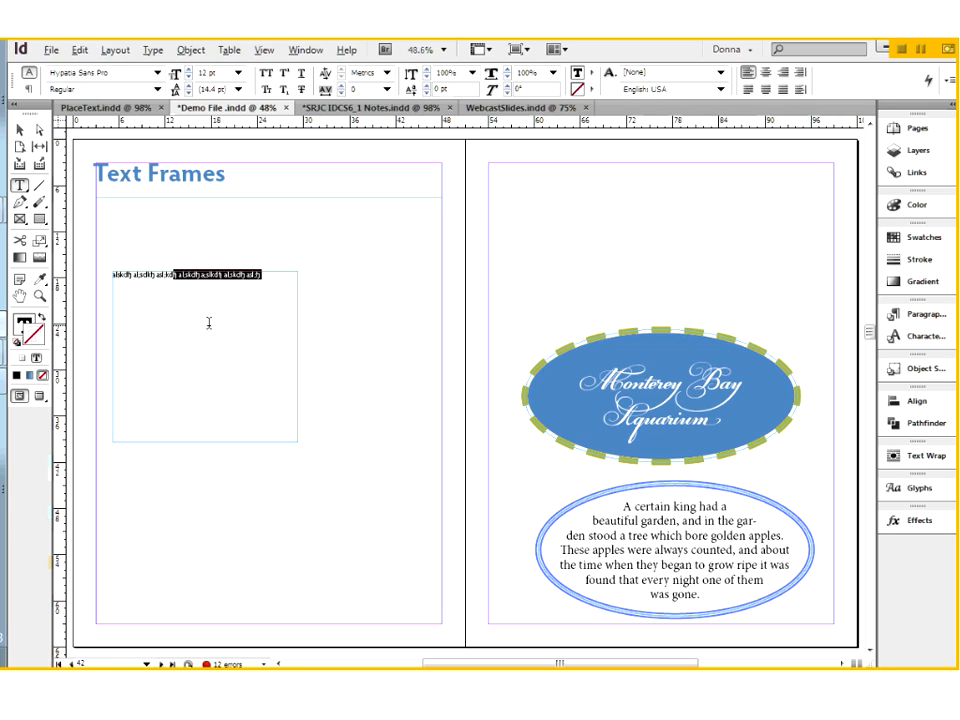
key("ctrl+=")
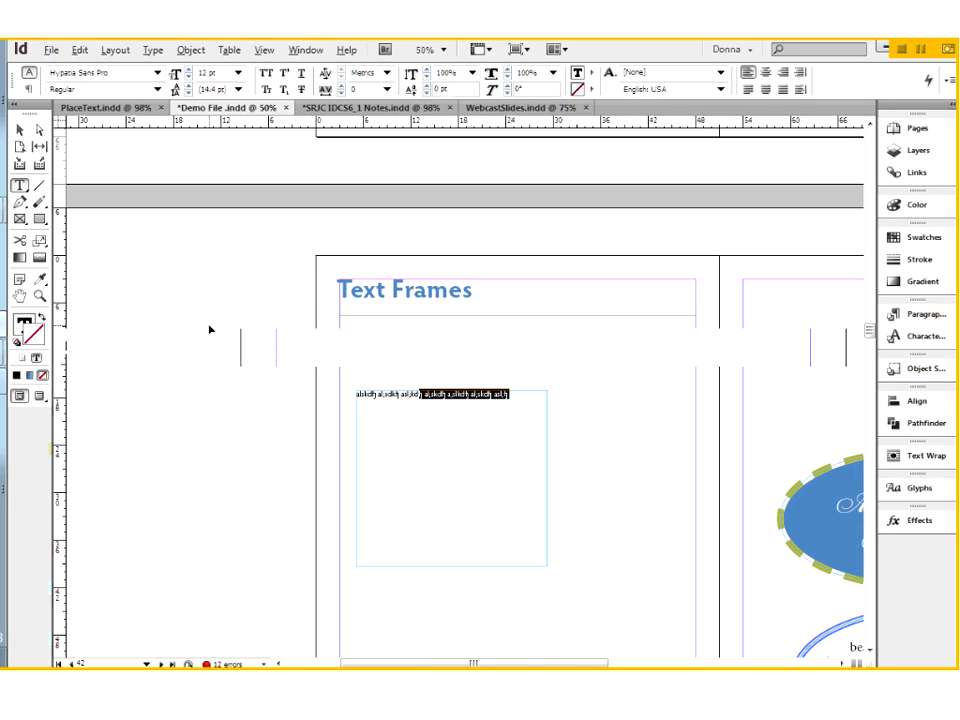
key("ctrl+=")
key("ctrl+=")
key("ctrl+=")
key("ctrl+=")
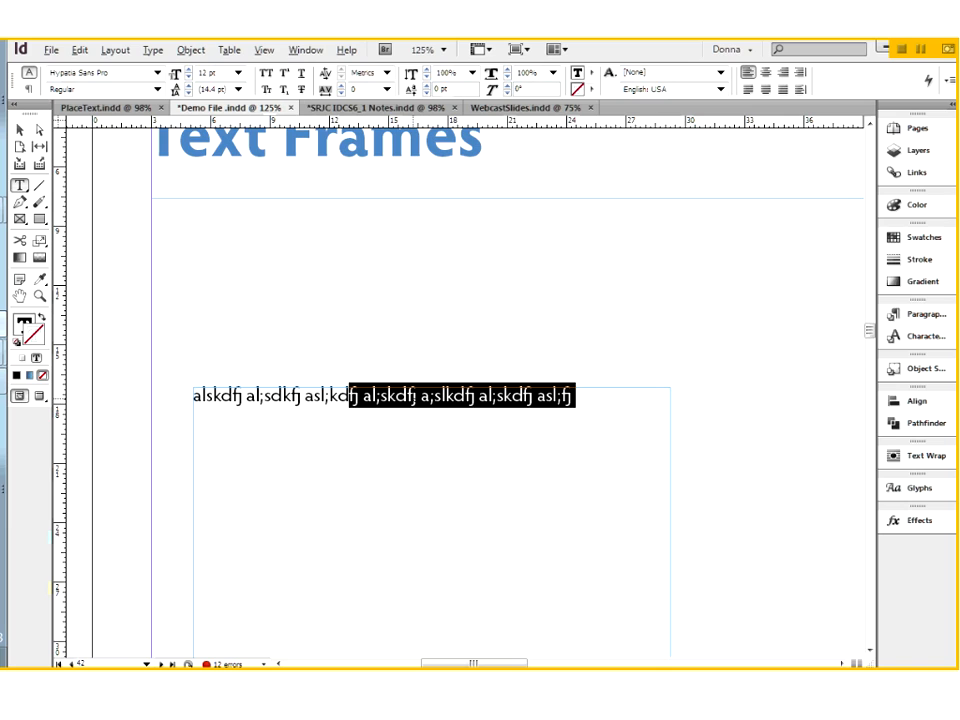
left_click(410, 396)
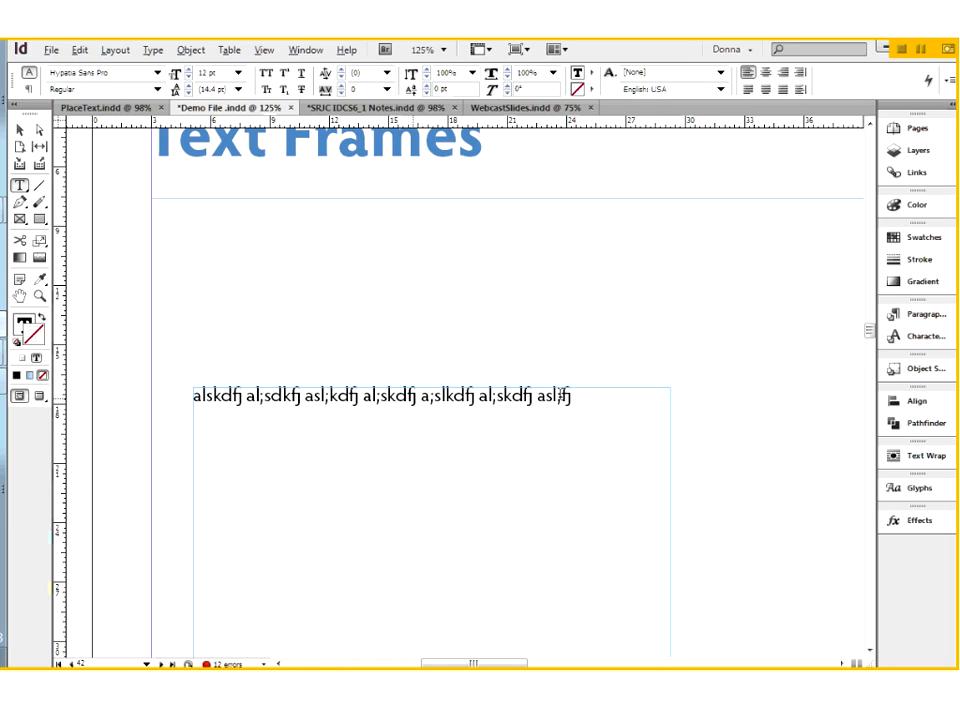
left_click(20, 130)
left_click_drag(325, 448, 304, 306)
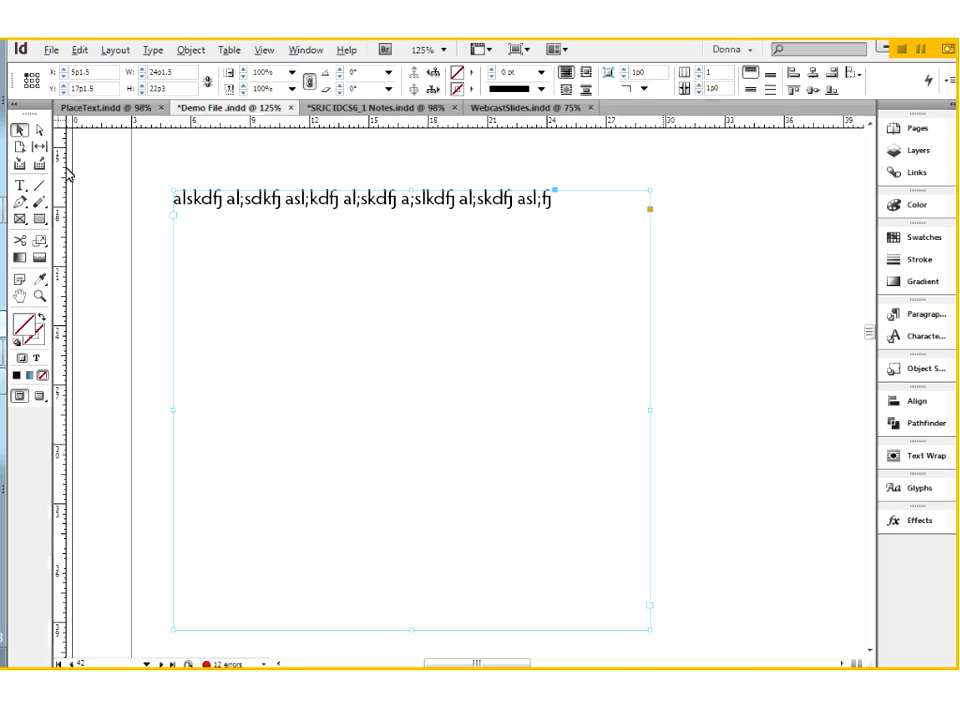
- Fill the rest of the text frame, after the entered line, with placeholder text
left_click(19, 185)
left_click(257, 242)
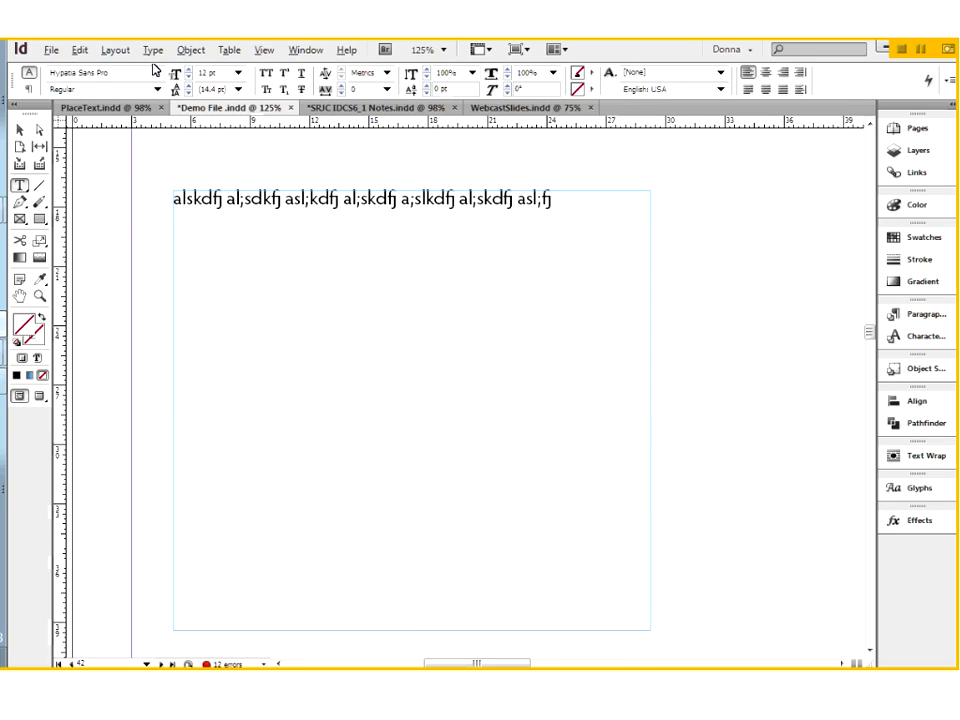
left_click(152, 52)
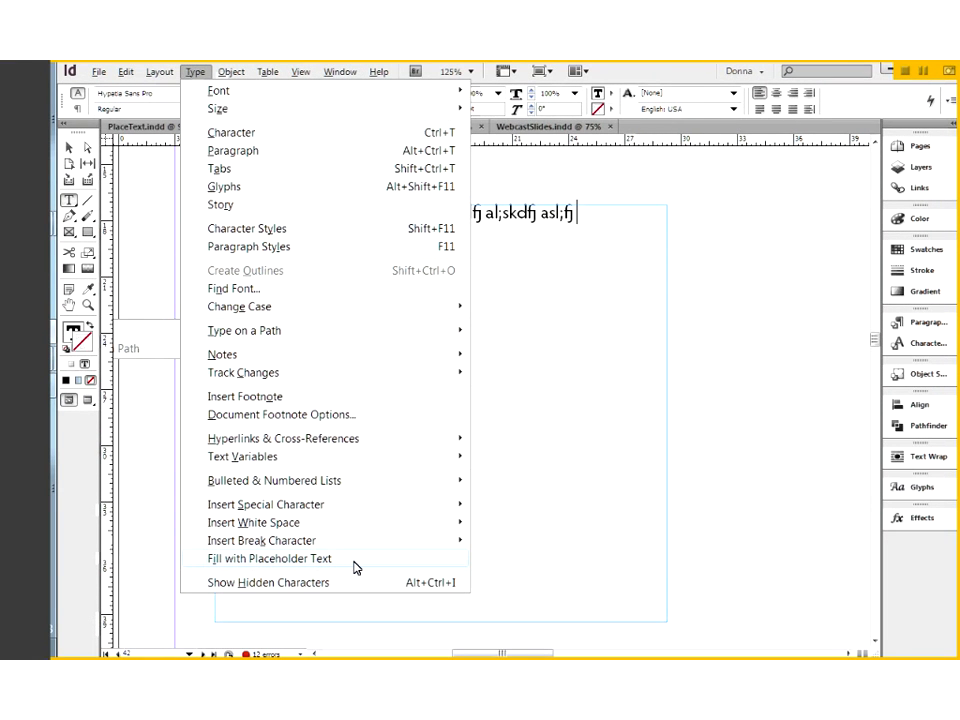
left_click(270, 558)
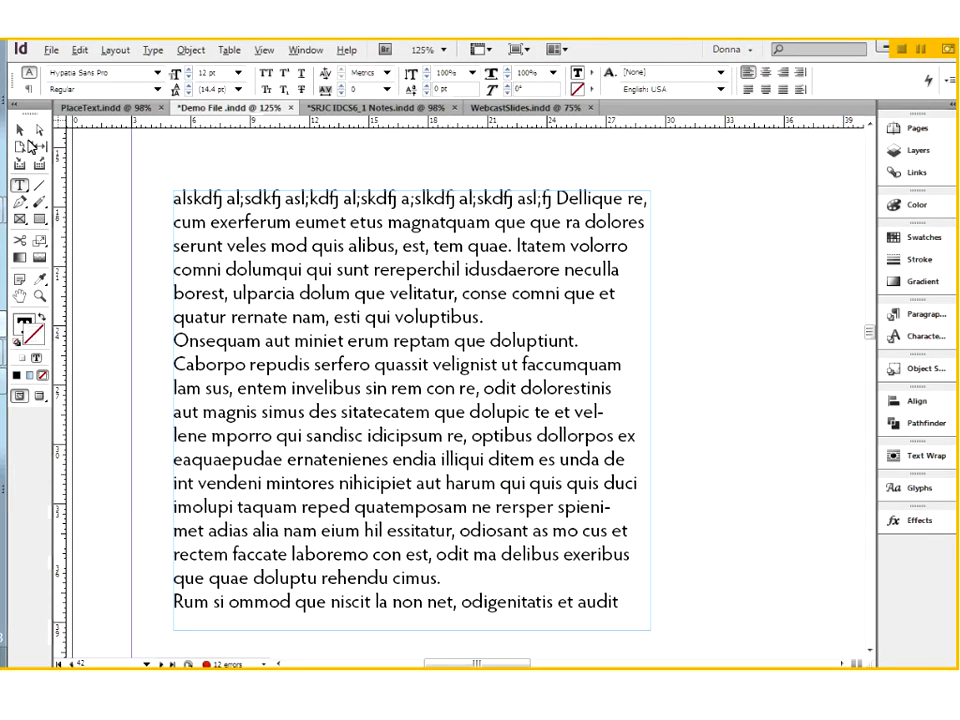
- Shrink the text frame from its lower-right corner to about 21p2 wide by 18p0 high and deselect it
key("Escape")
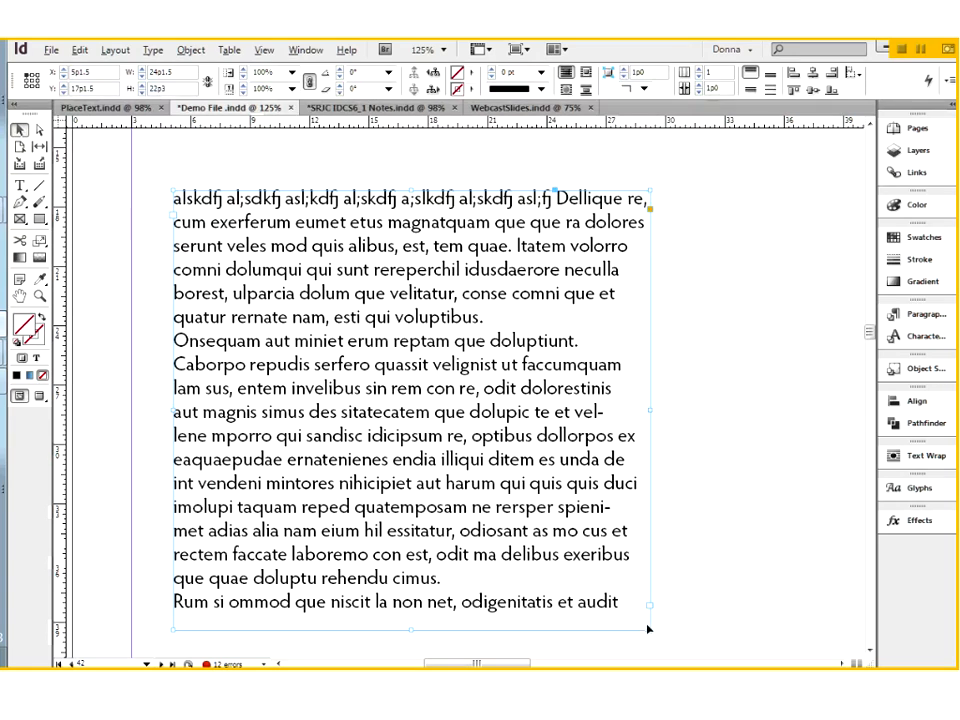
left_click_drag(650, 629, 592, 545)
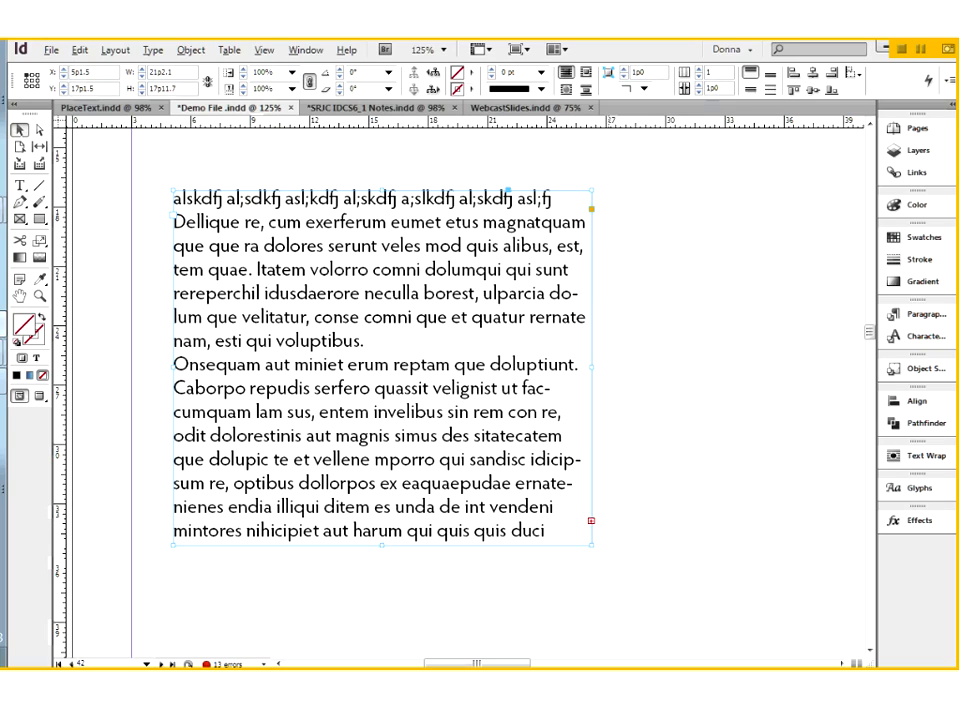
left_click(662, 520)
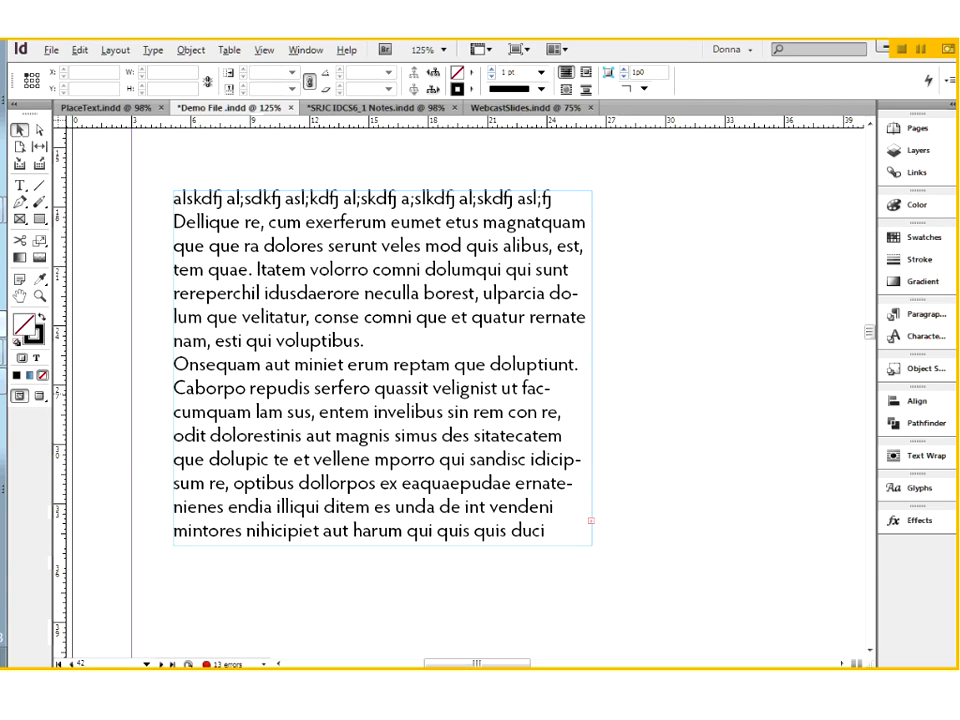
- Load the overset text from the frame's out port, cancel without placing it, and deselect the frame
left_click(445, 460)
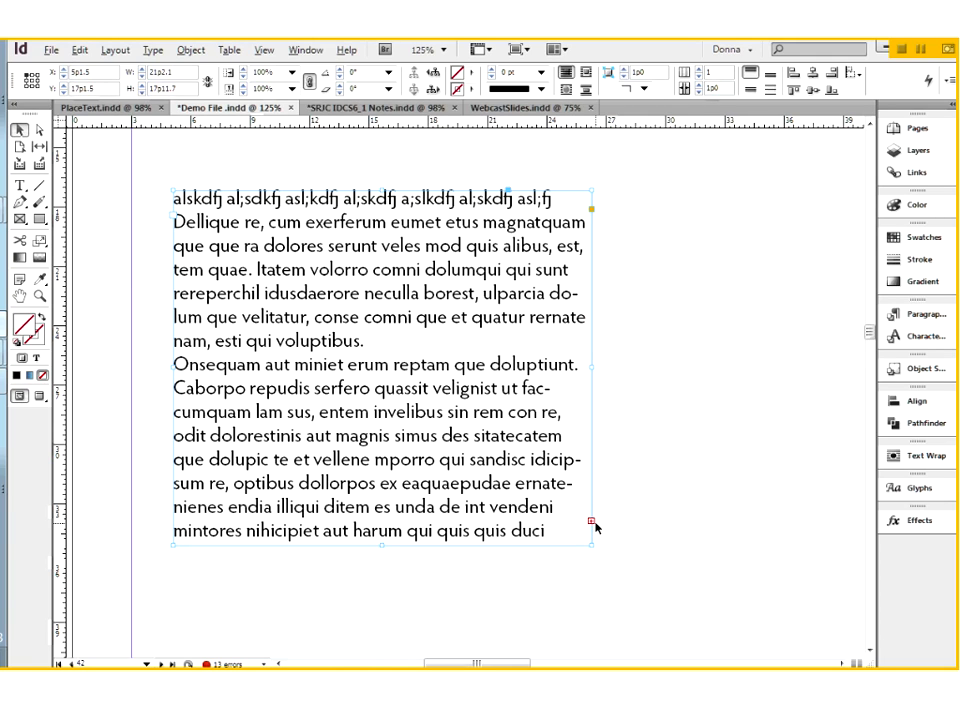
left_click(535, 605)
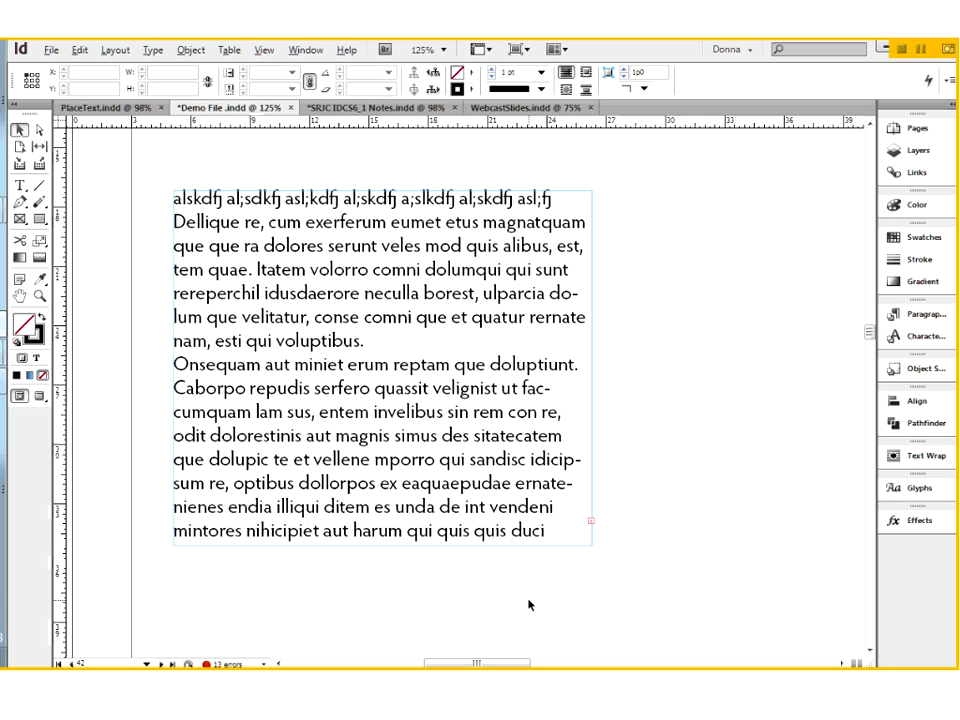
left_click(591, 524)
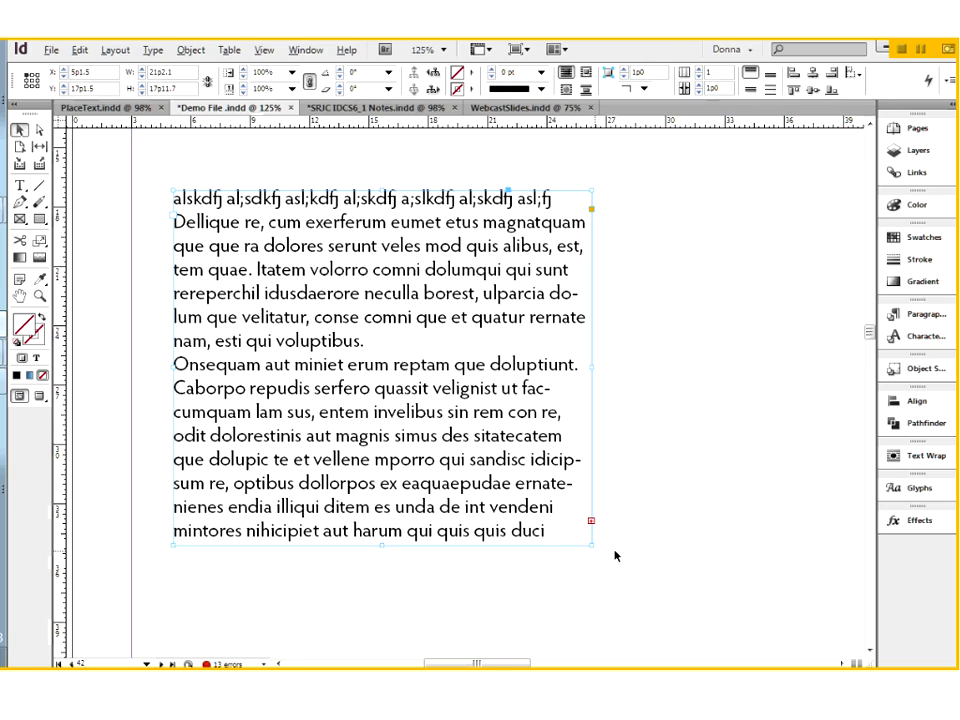
left_click(591, 521)
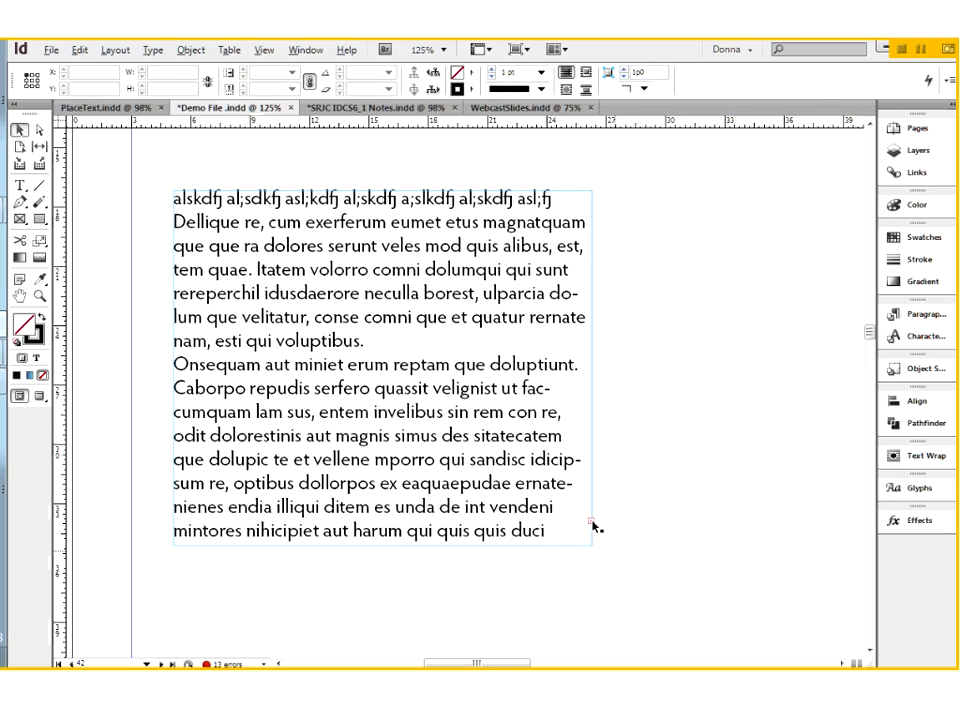
left_click(592, 522)
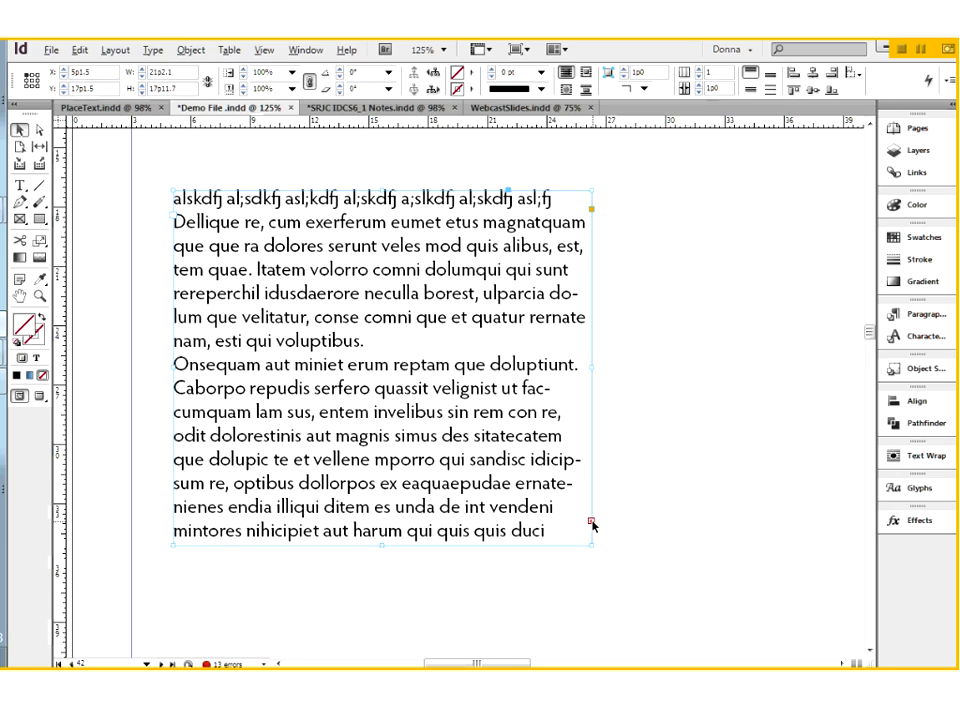
left_click(592, 522)
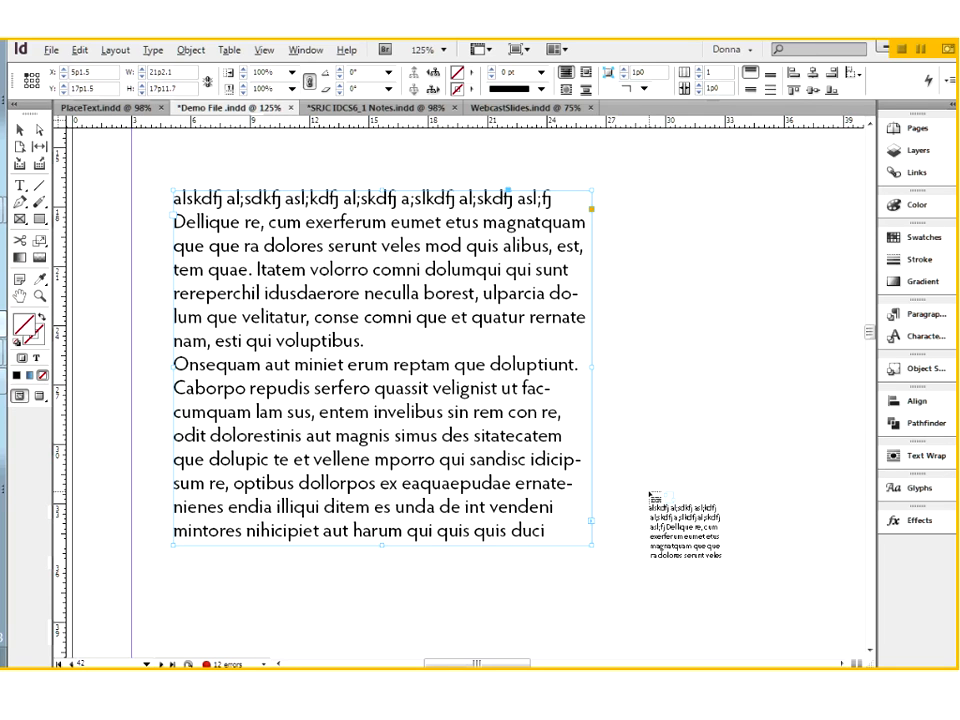
key("Escape")
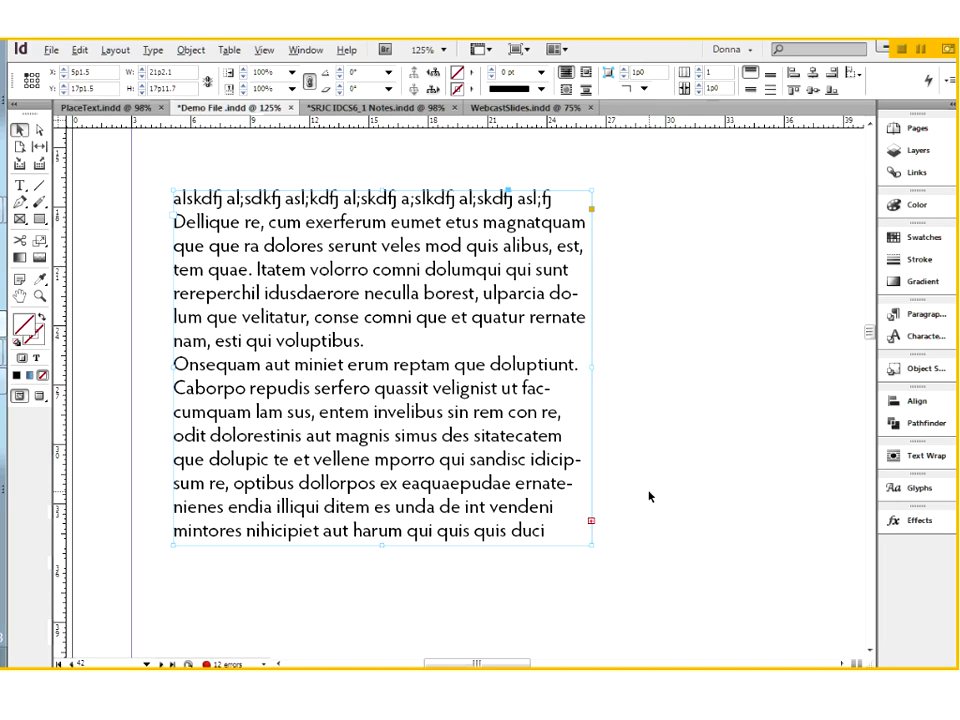
left_click(585, 589)
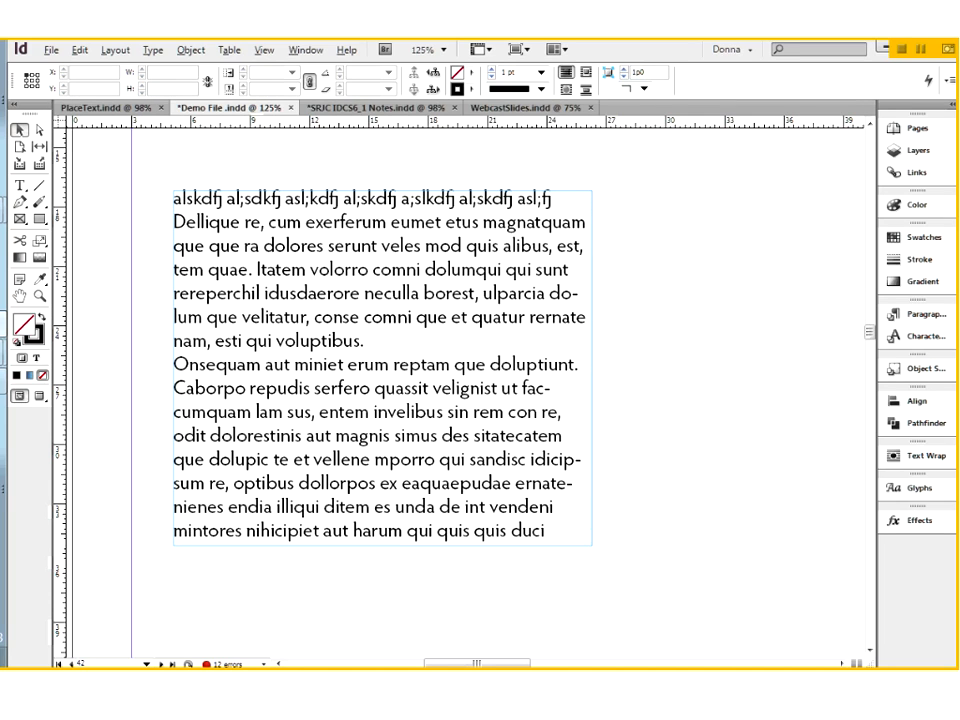
- Reduce the text frame's height to about 12p7.5, load its overset text and cancel the placement
left_click(392, 436)
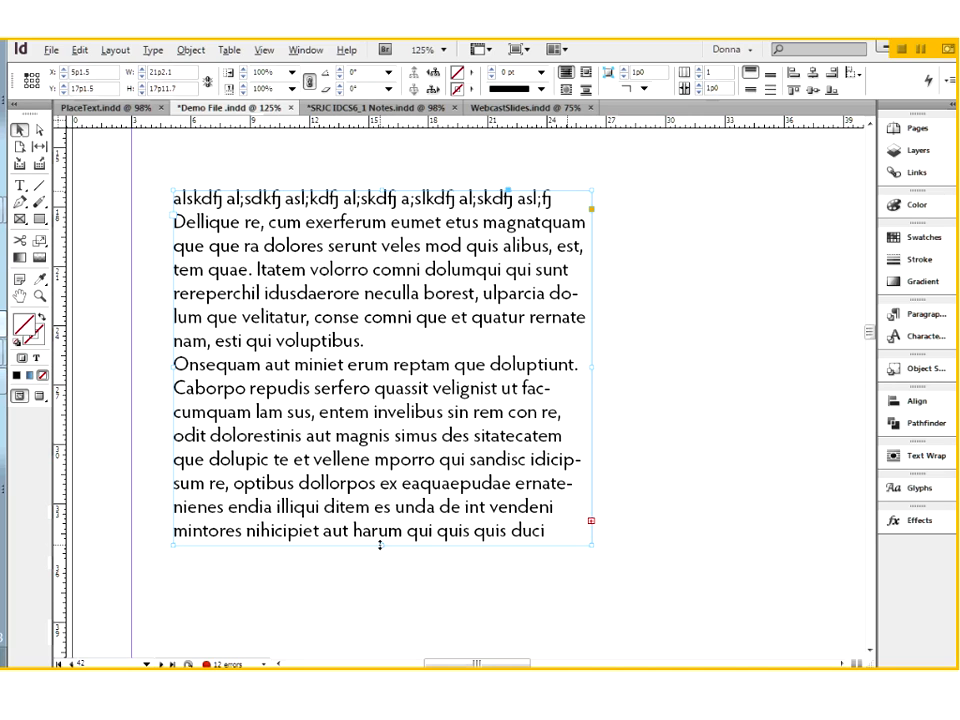
mouse_move(381, 546)
left_mouse_down()
mouse_move(370, 502)
mouse_move(373, 438)
left_mouse_up()
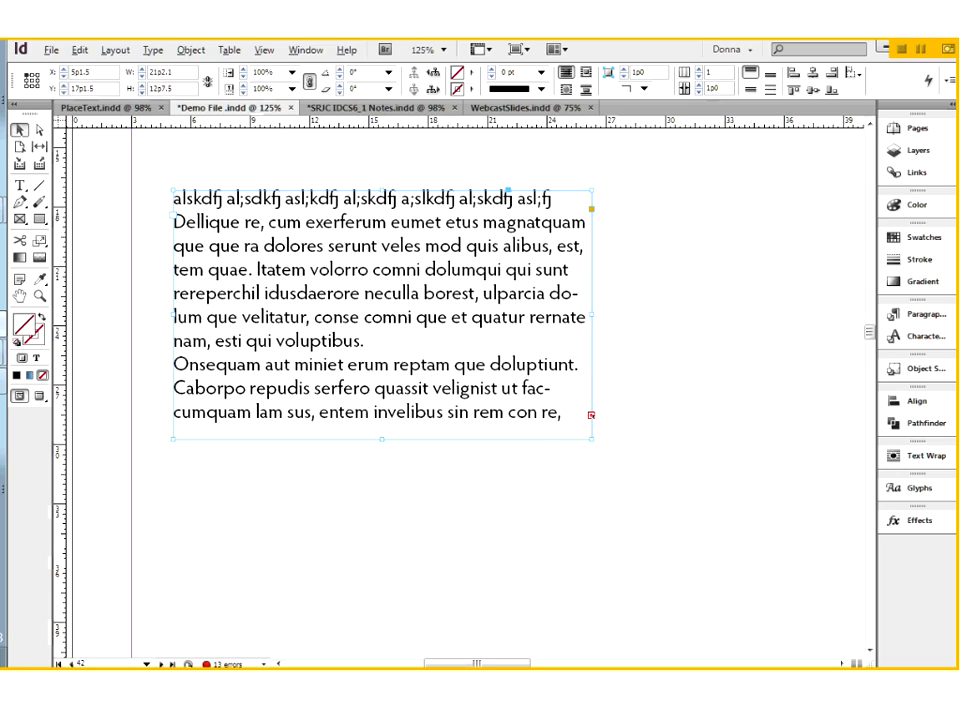
left_click(591, 413)
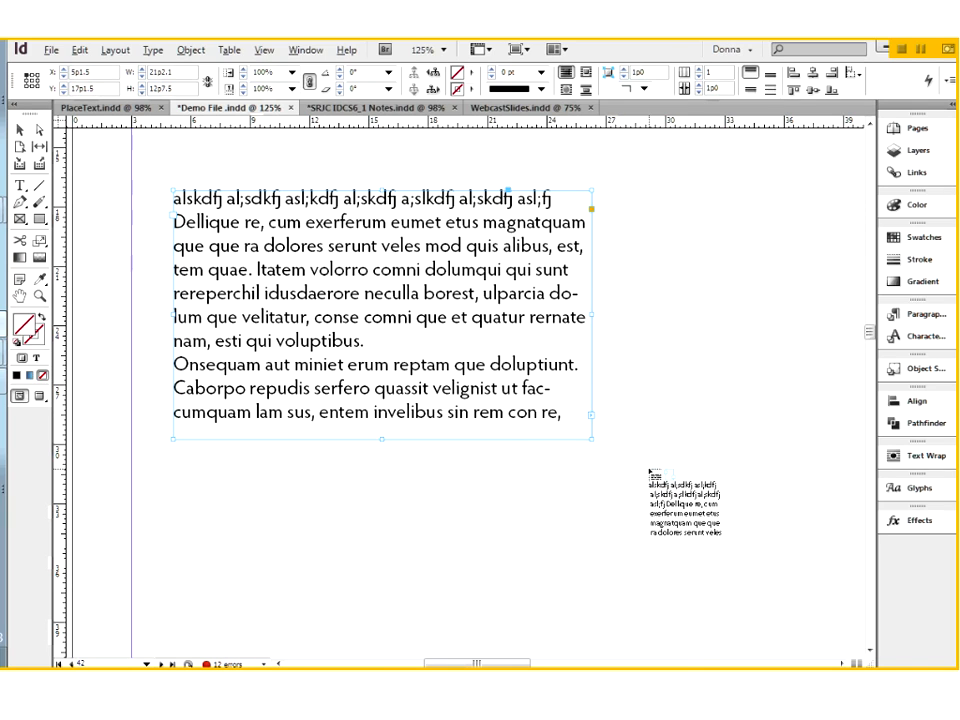
key("Escape")
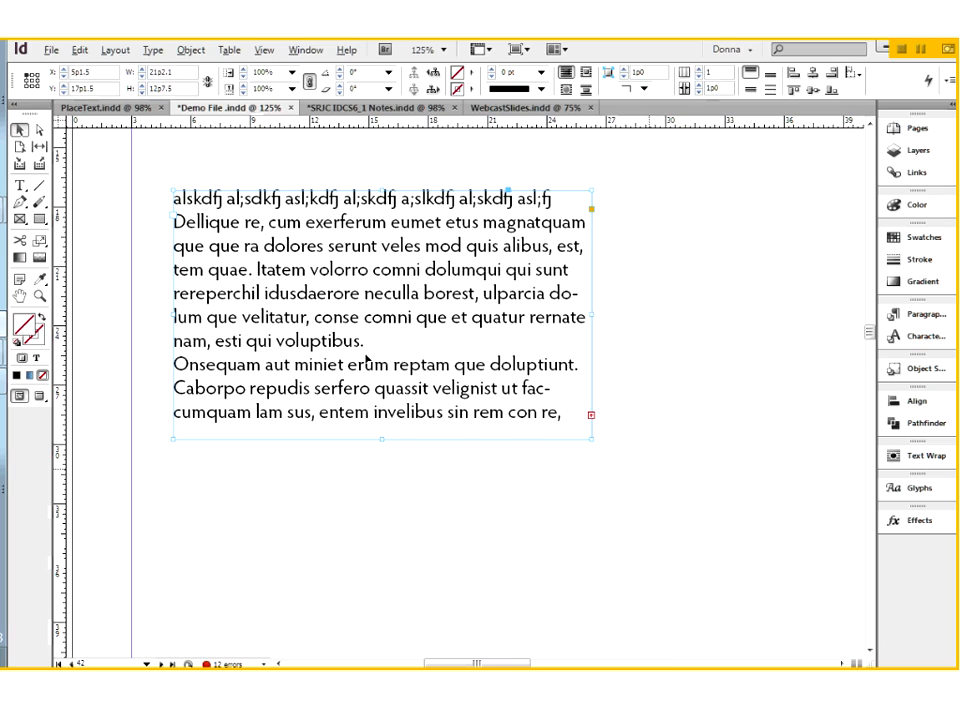
- Resize the text frame by its bottom and left handles to about 20p2.4 wide by 28p0.9 high
left_click_drag(381, 439, 382, 462)
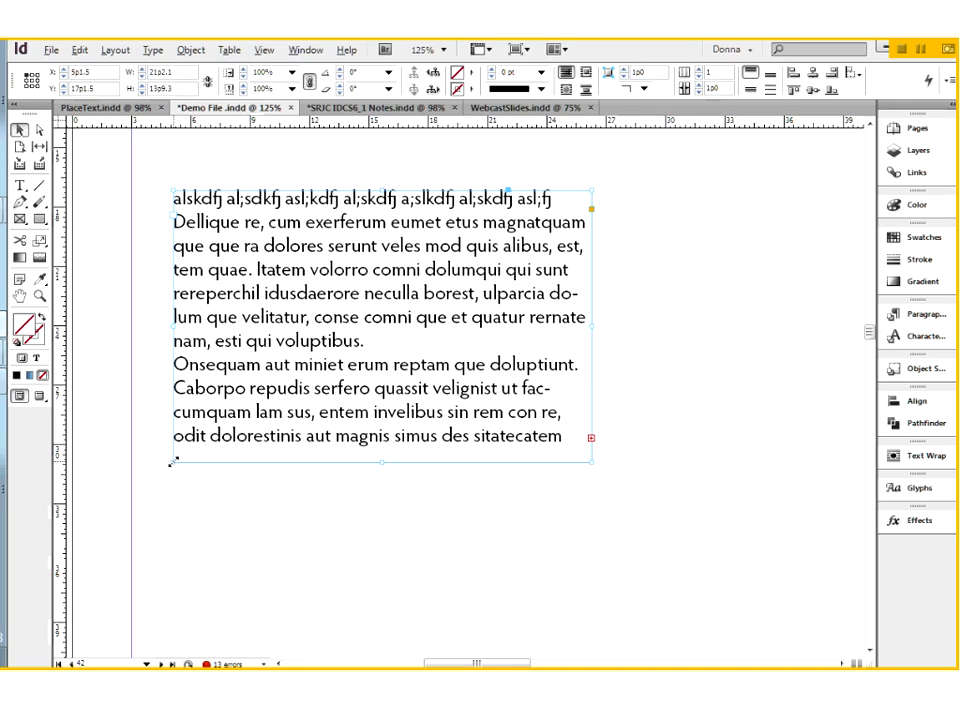
left_click_drag(172, 462, 174, 494)
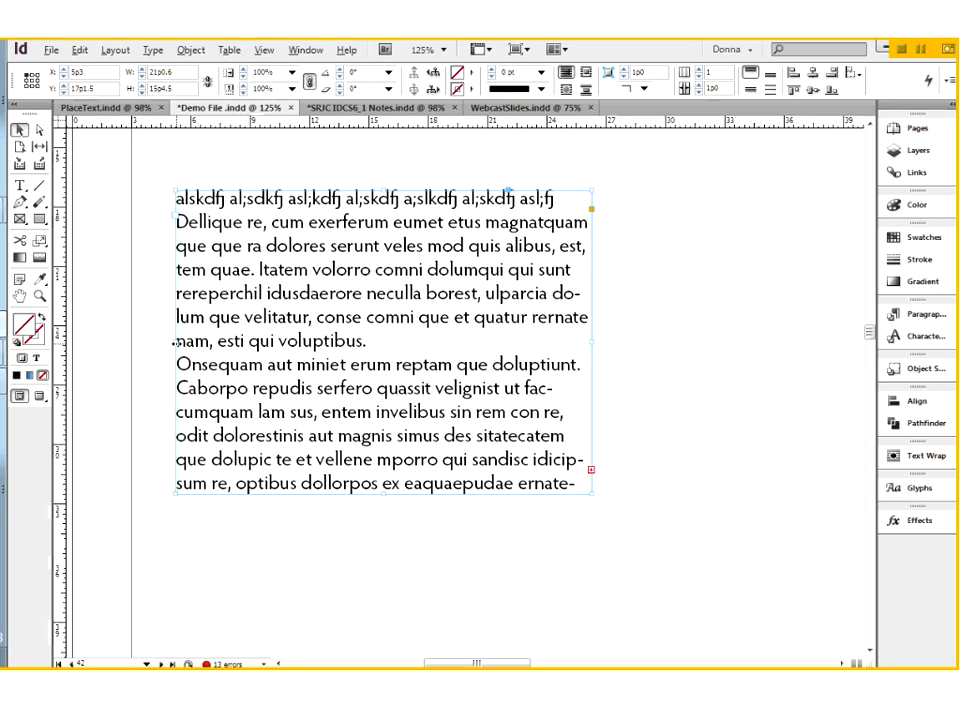
left_click_drag(174, 342, 174, 342)
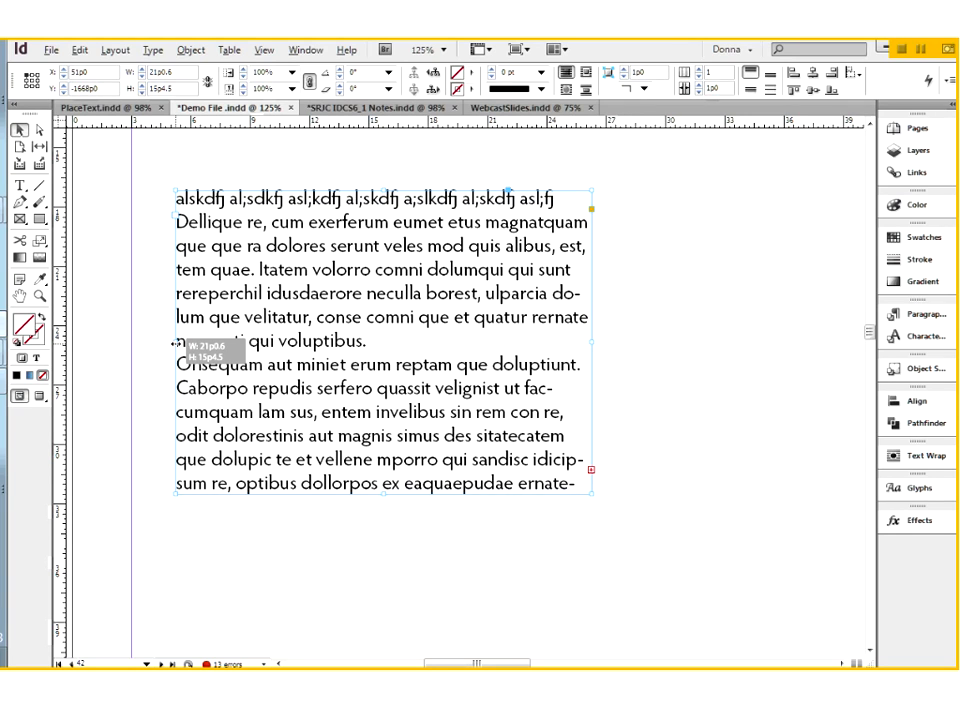
left_click_drag(174, 342, 174, 342)
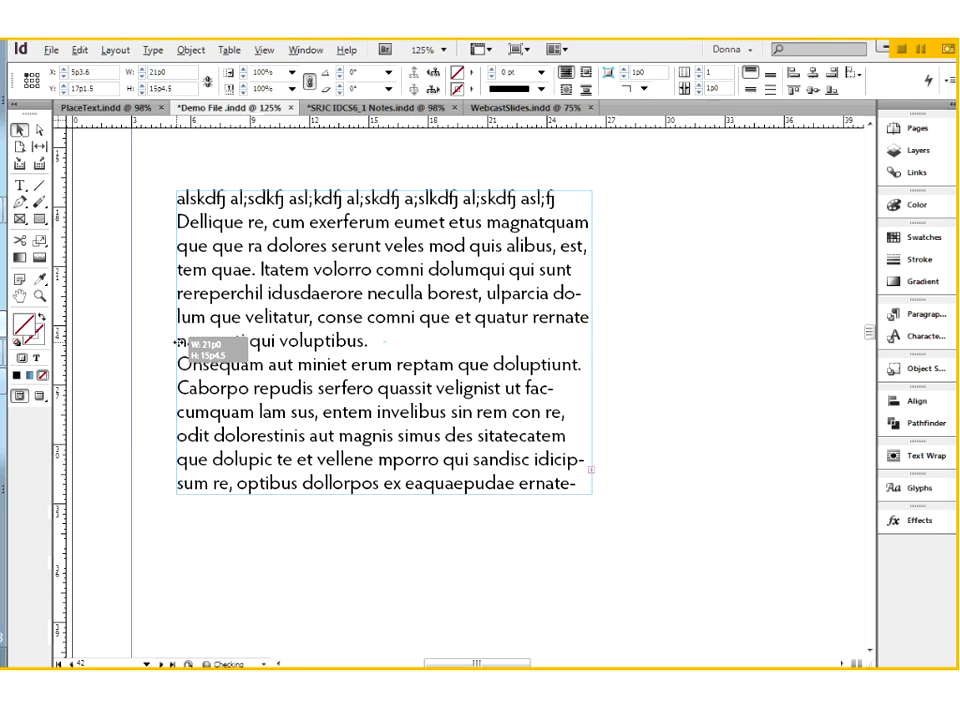
left_click_drag(174, 342, 197, 352)
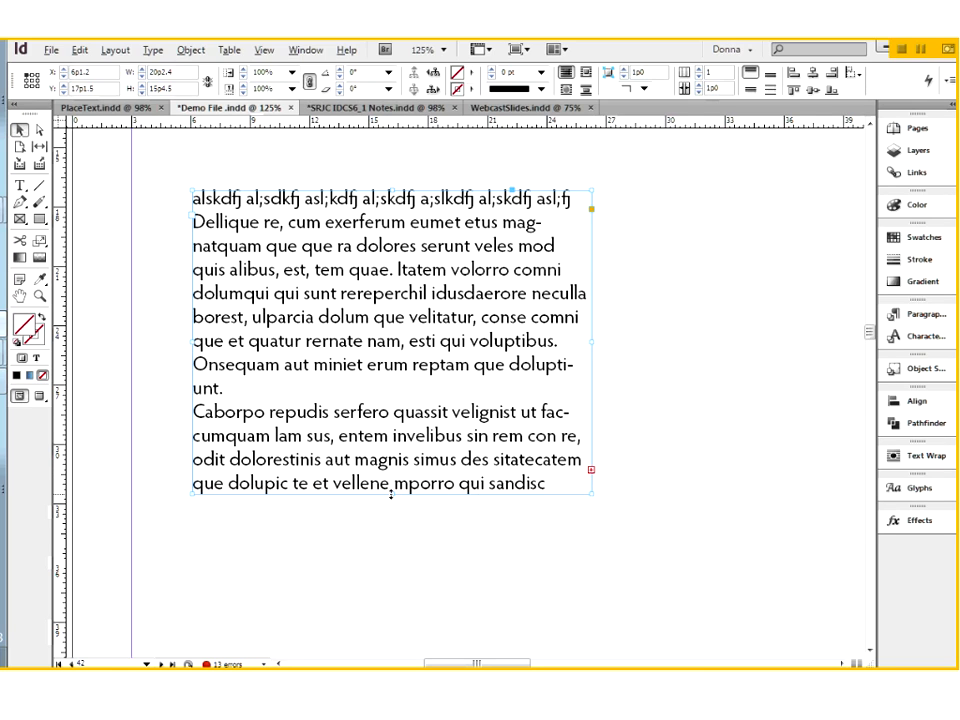
left_click_drag(393, 494, 392, 636)
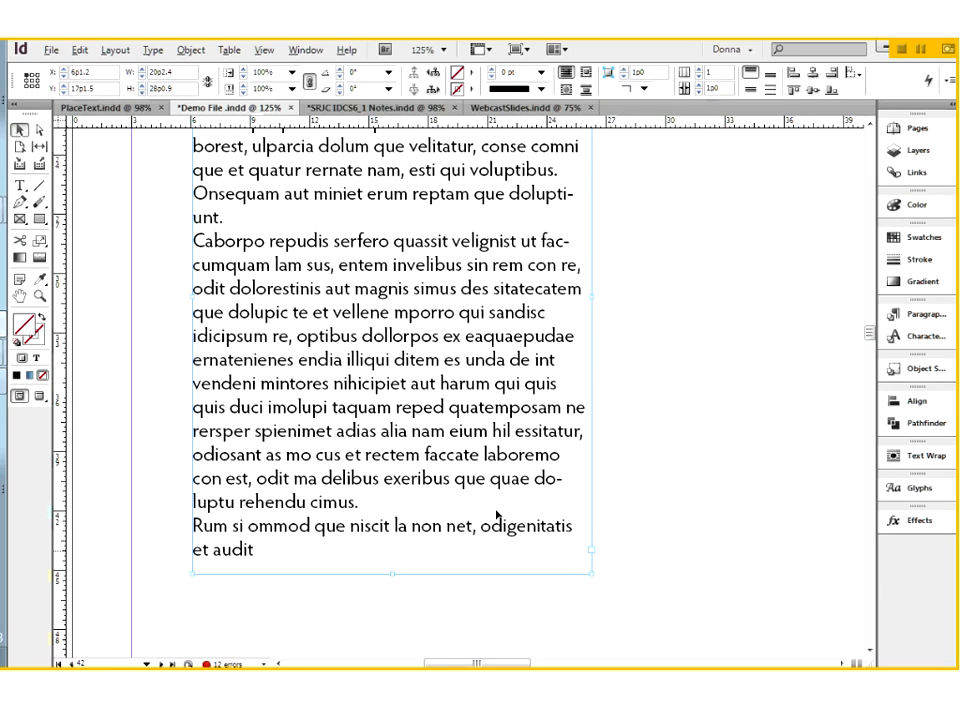
- Delete the selected text frame holding the placeholder text from the page
scroll(195, 216, "up", 3)
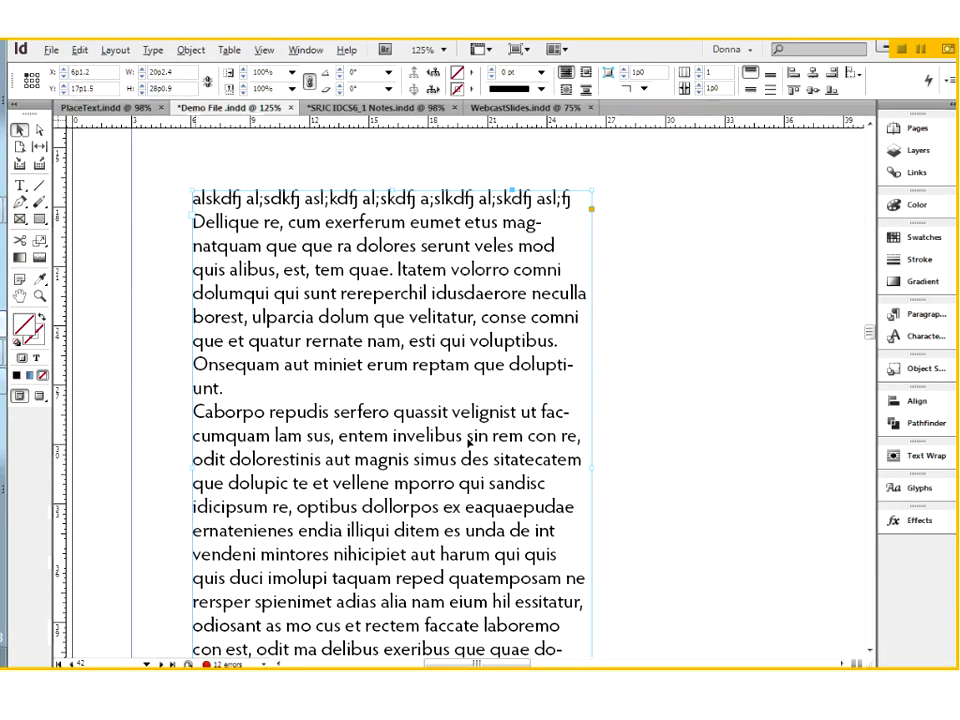
scroll(469, 440, "down", 3)
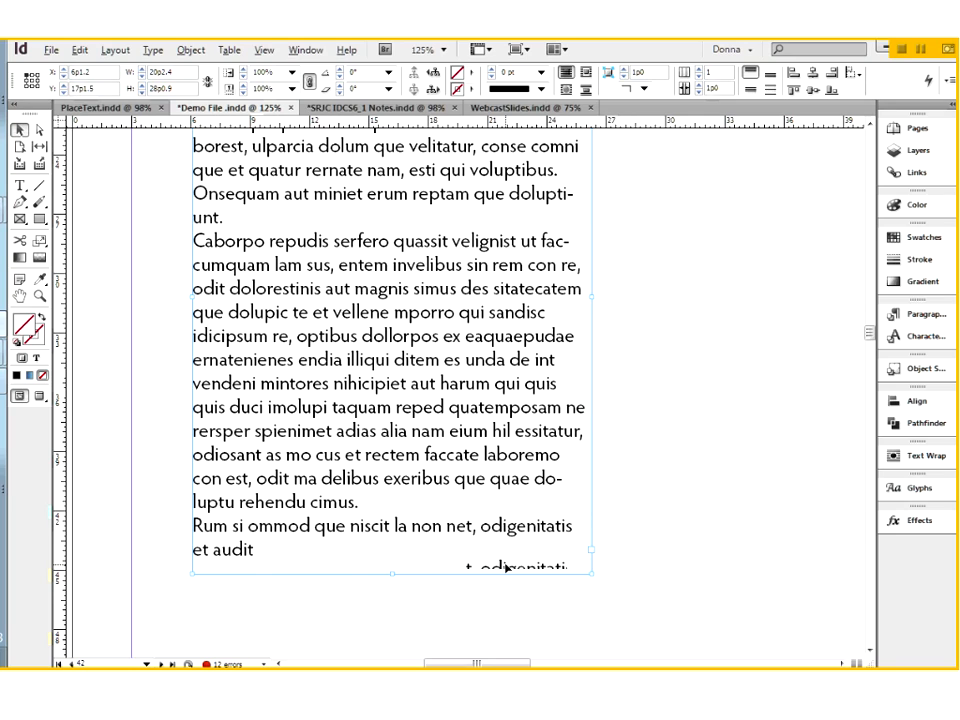
scroll(507, 567, "up", 3)
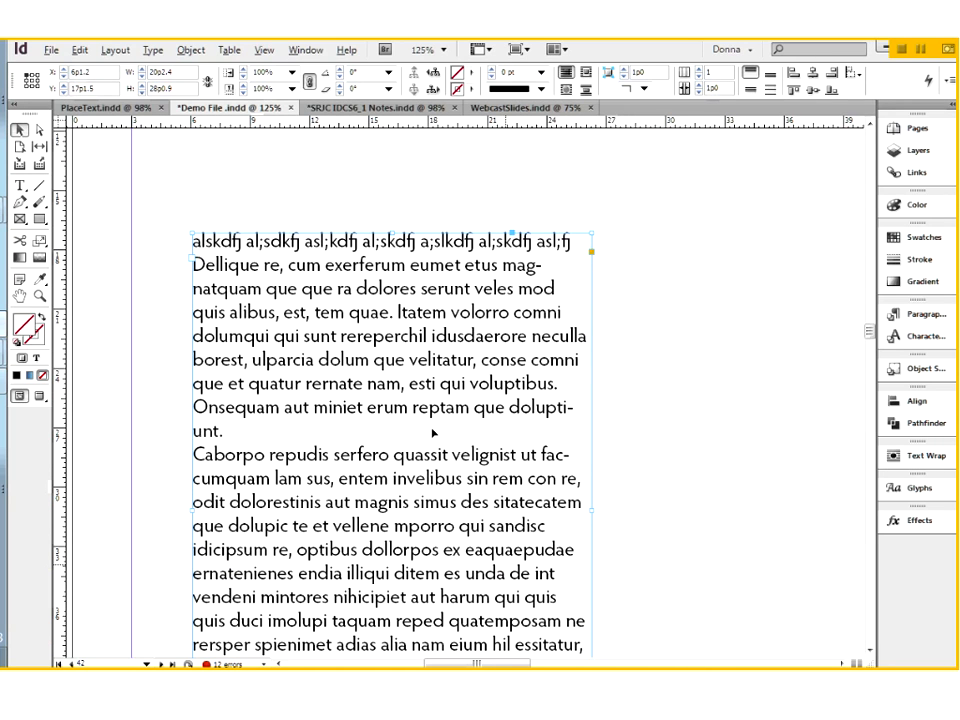
key("Delete")
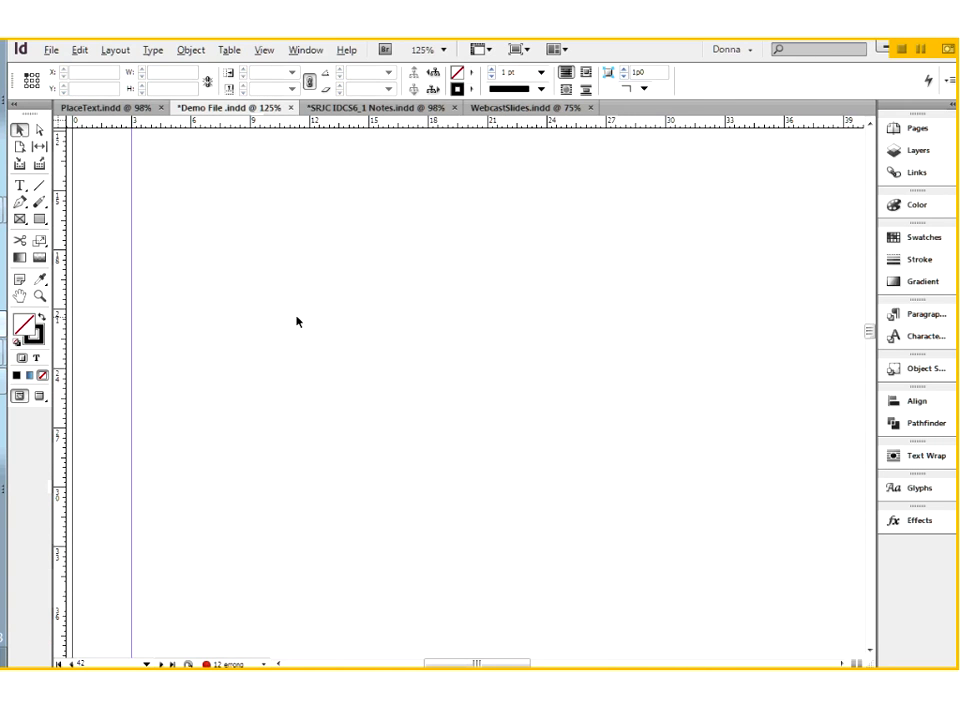
- Draw a stroked rectangle about 20p10.8 by 14p4.8 below the Text Frames heading and a rectangular graphic frame about 18p3.6 by 14p4.8 to its right
key("ctrl+1")
key("ctrl+minus")
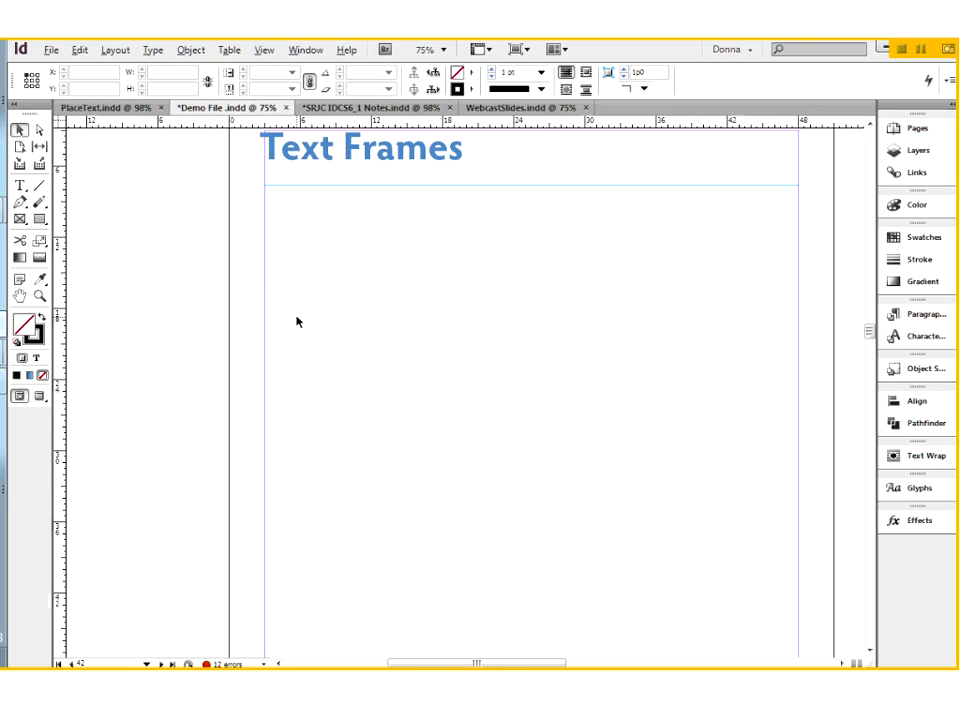
left_click(39, 219)
mouse_move(306, 309)
left_mouse_down()
mouse_move(332, 407)
mouse_move(469, 461)
mouse_move(553, 479)
left_mouse_up()
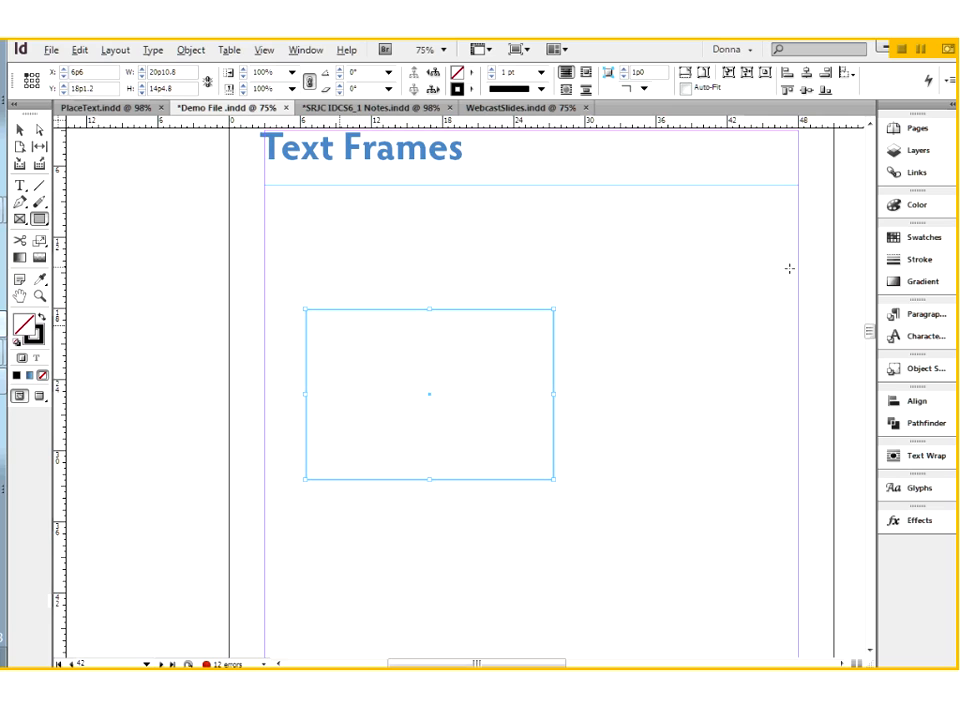
left_click(20, 218)
mouse_move(575, 309)
left_mouse_down()
mouse_move(581, 343)
mouse_move(683, 468)
mouse_move(793, 482)
left_mouse_up()
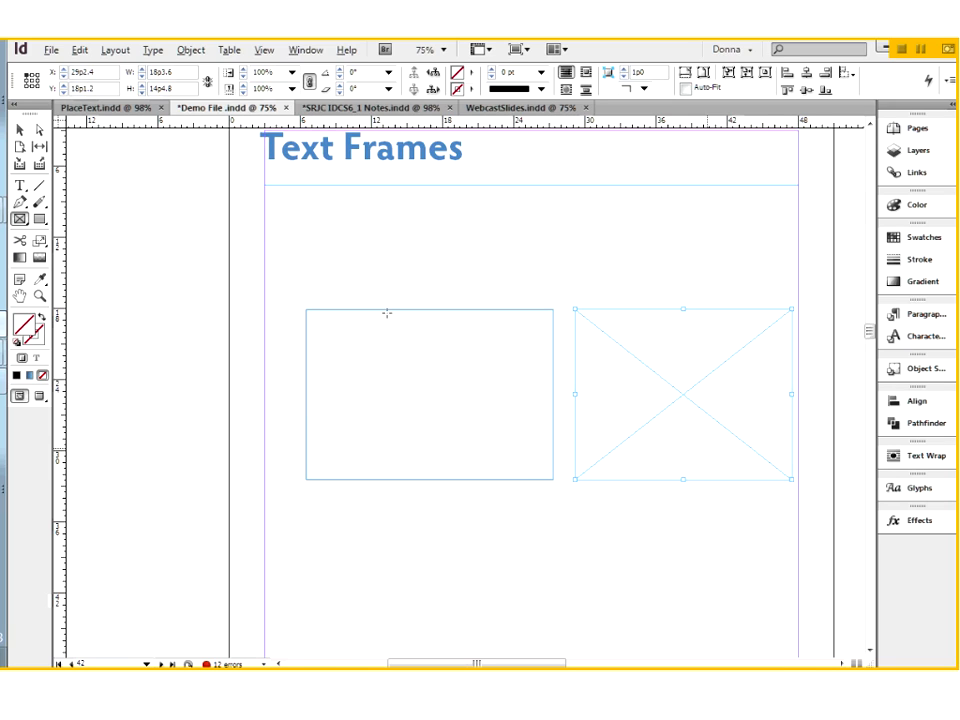
- Draw an ellipse about 12p6 wide by 11p0 high below the two rectangles
left_click(40, 221)
left_click_drag(40, 221, 80, 234)
left_click_drag(499, 512, 648, 643)
left_click(19, 129)
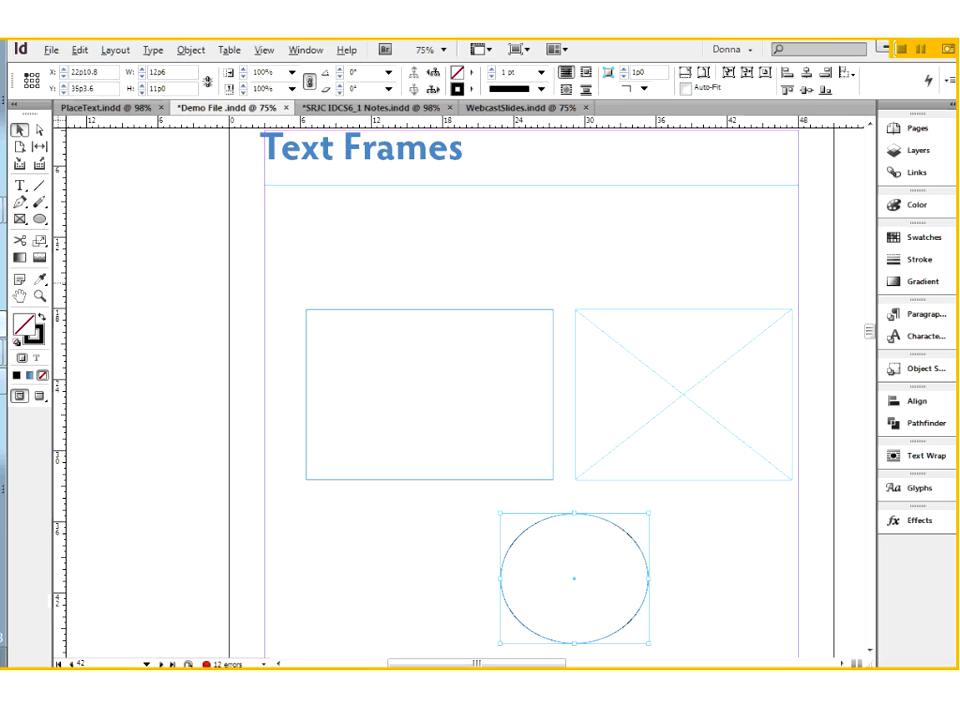
- Enter "aldkfj a;lsdkfj a;lskdfj al;skdjf al;skdfj alskdfj askldfj aslkdfj" in the left rectangle and check the page briefly in Preview mode
left_click(19, 186)
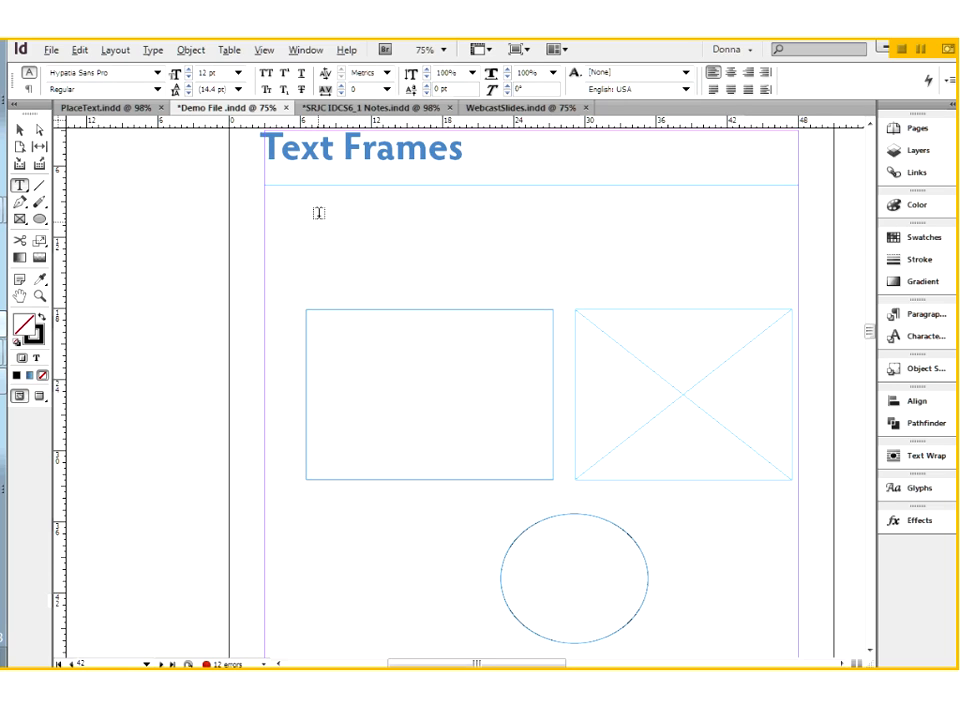
left_click(332, 329)
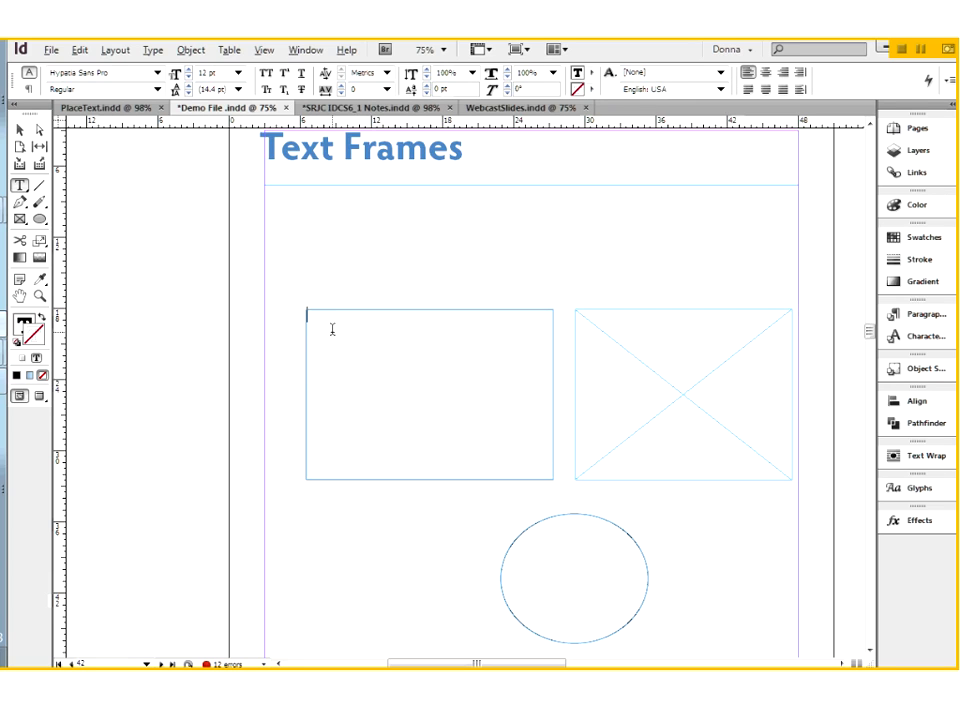
type("aldkfj a;lsdkfj a;lskdfj al;skdjf al;skdfj alskdfj askldfj aslkdfj")
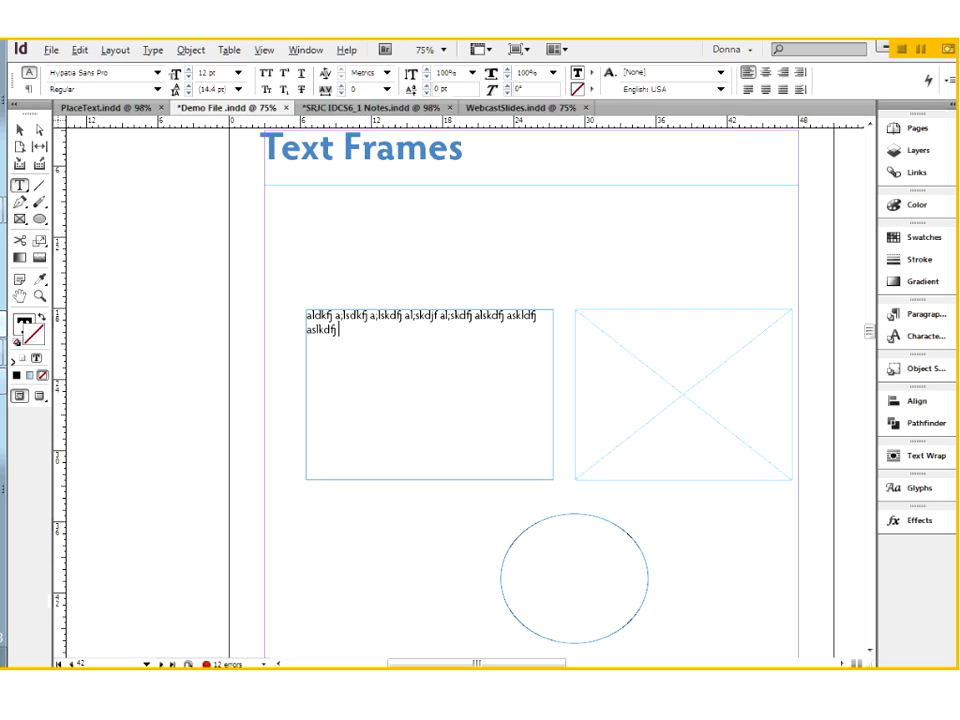
left_click(39, 396)
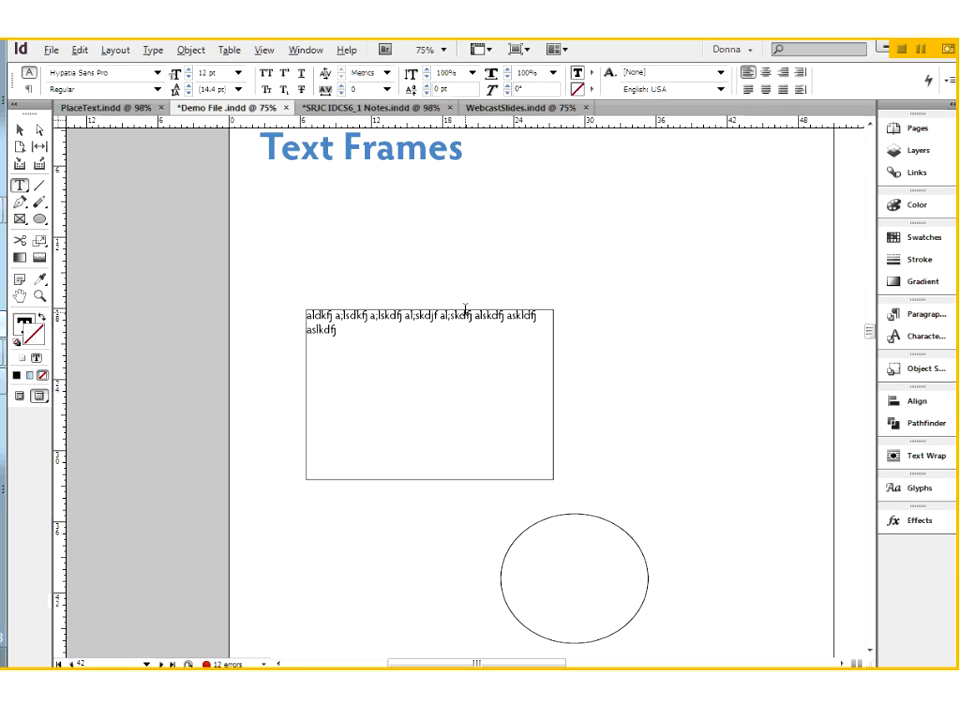
left_click(19, 396)
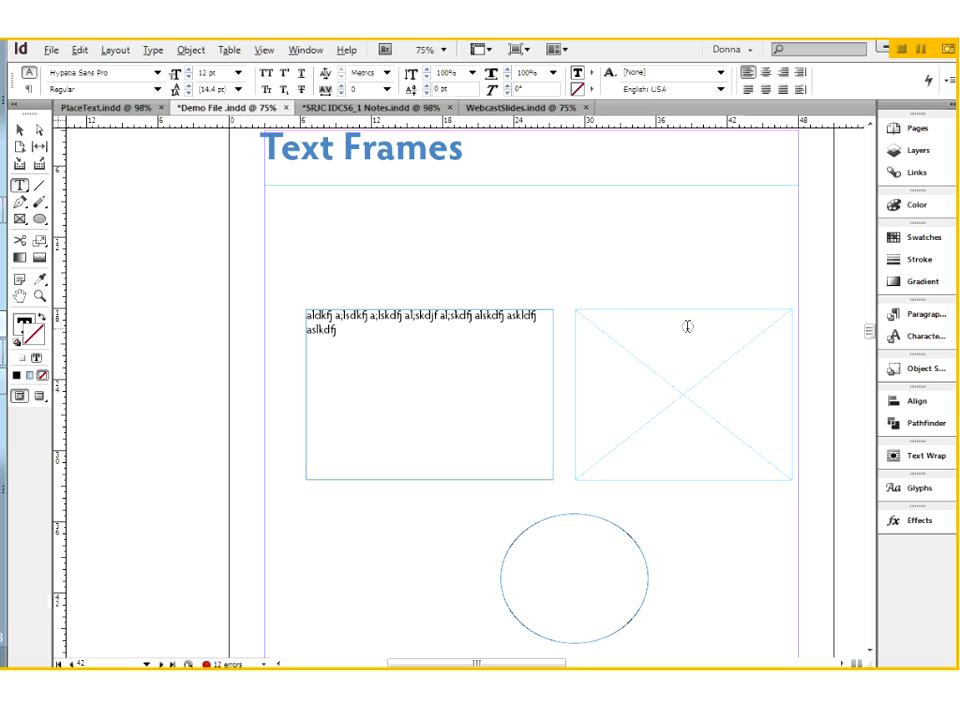
- Enter "a;sldkfj ;askldfj ;laksdjf ;alskdfj" in the right frame and filler text starting "ja;lsdkf a;skldfj ;laskdj" in the ellipse
left_click(597, 318)
type("a;sldkfj ;askldfj ;laksdjf ;alskdfj")
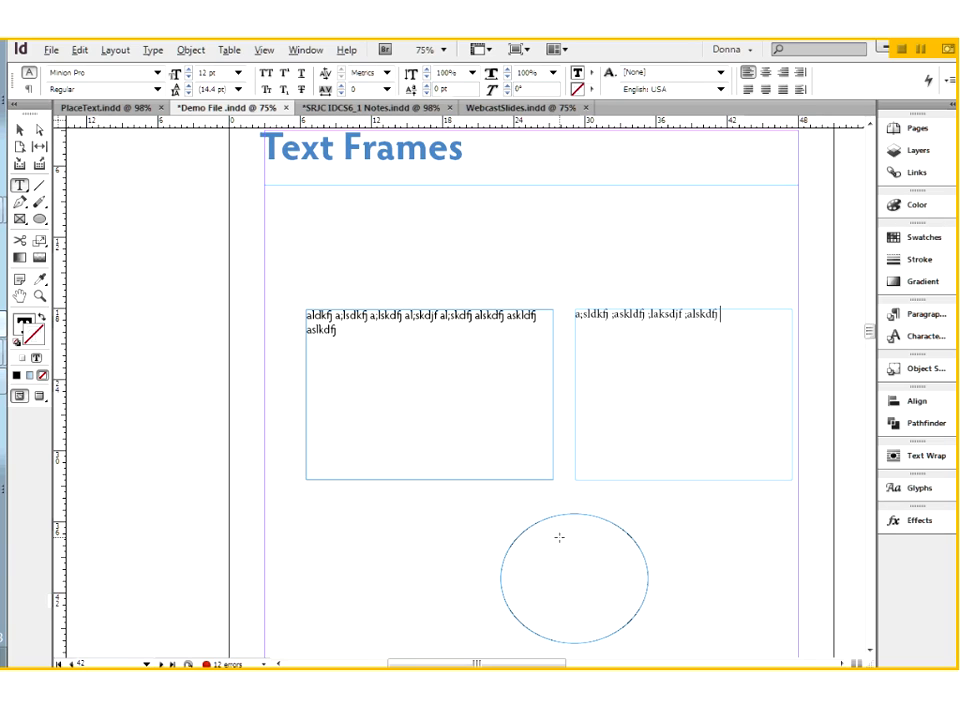
left_click(555, 528)
type("ja;lsdkf a;skldfj ;l")
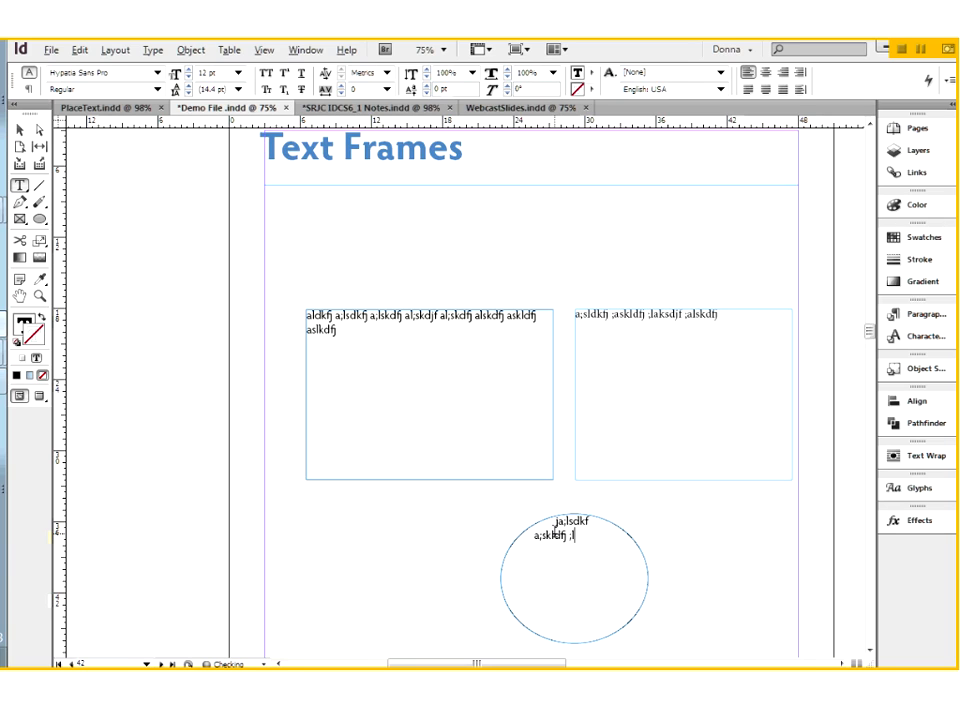
type("askdj f;laskdj f;laskdj f;laskdj fl;askdj f;laskdjf ;laskdjf l;askdjf ;laskdjf ;lasdk")
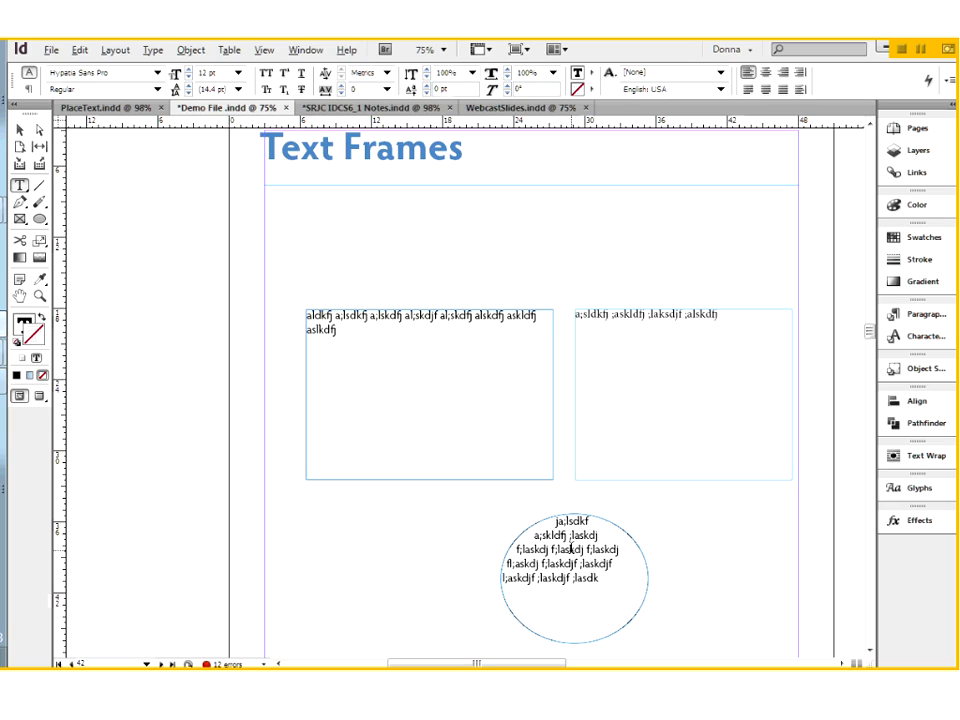
- Delete all the text inside the left rectangle, keeping the frame
left_click(20, 130)
key("Escape")
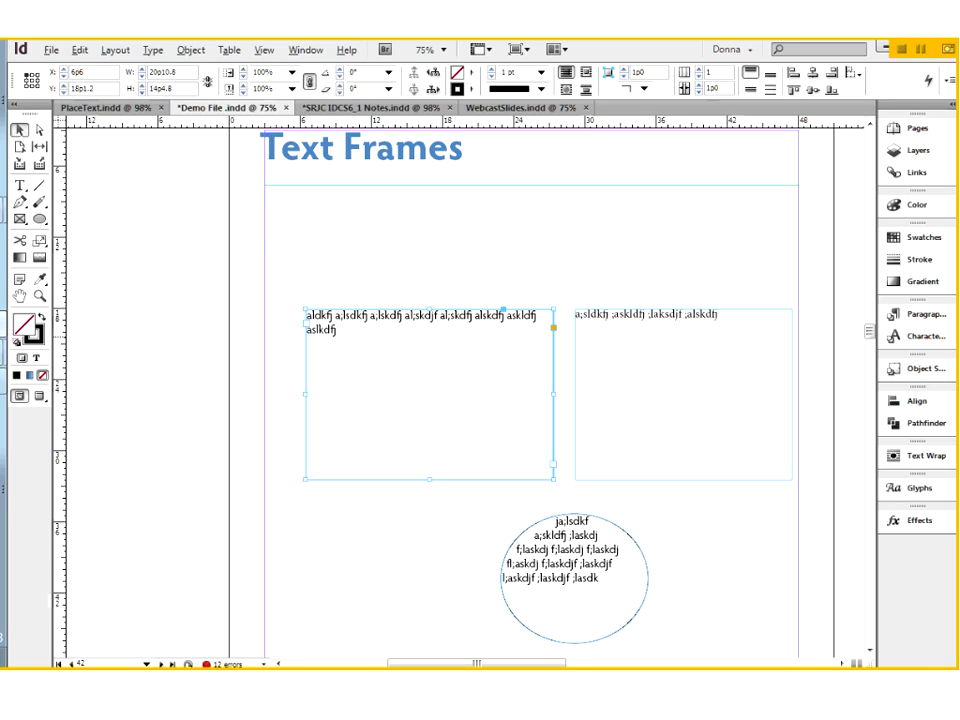
double_click(349, 332)
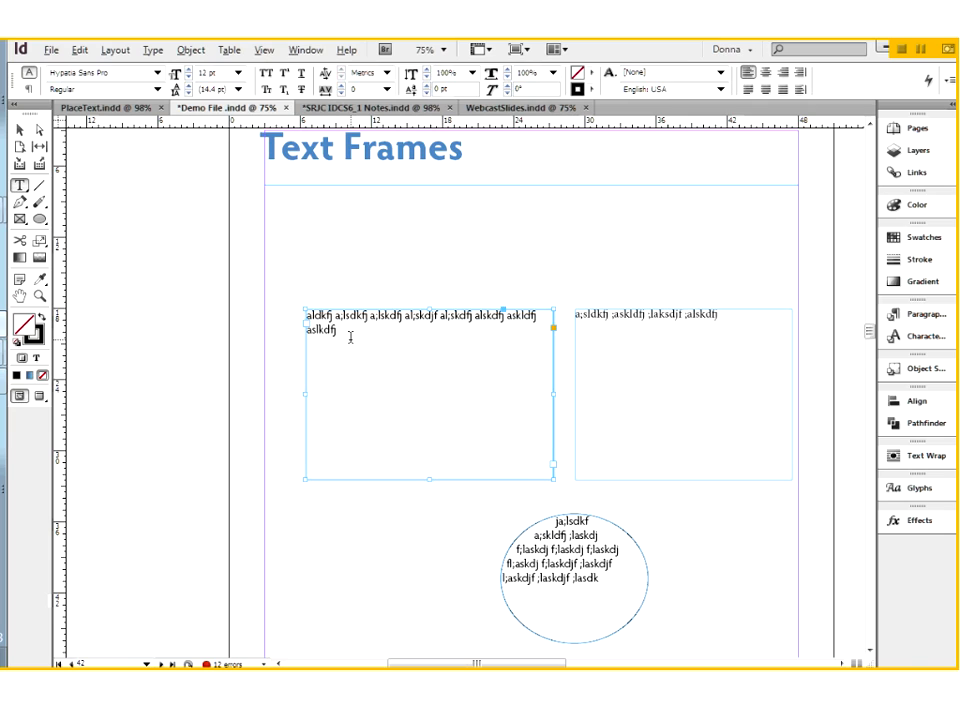
key("ctrl+a")
key("BackSpace")
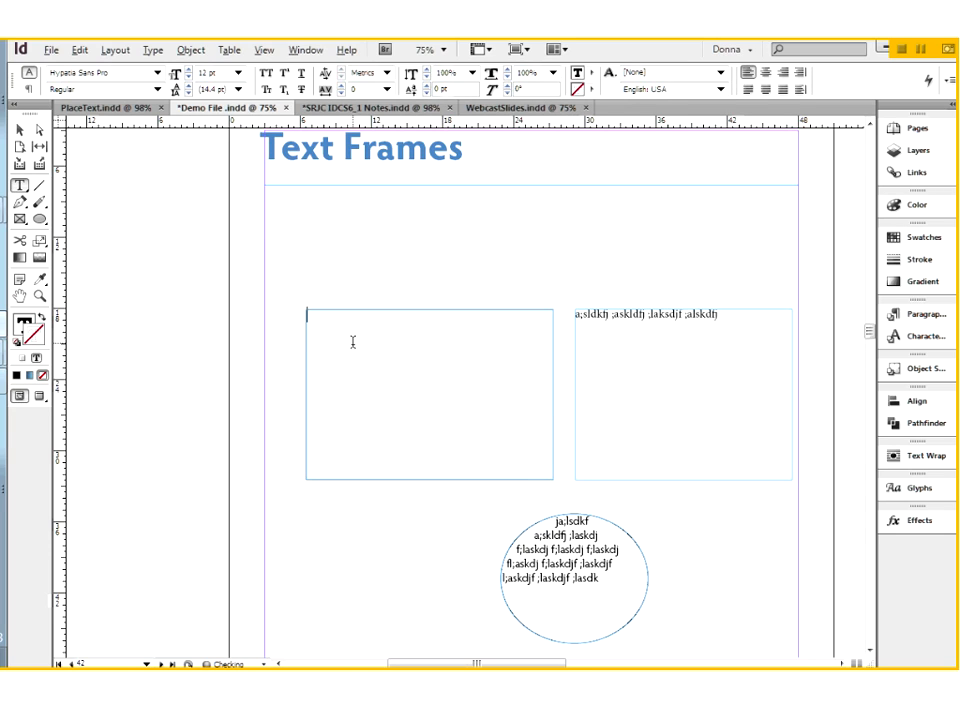
- Clear all the text from the right rectangular frame
left_click(688, 360)
type("a")
key("ctrl+a")
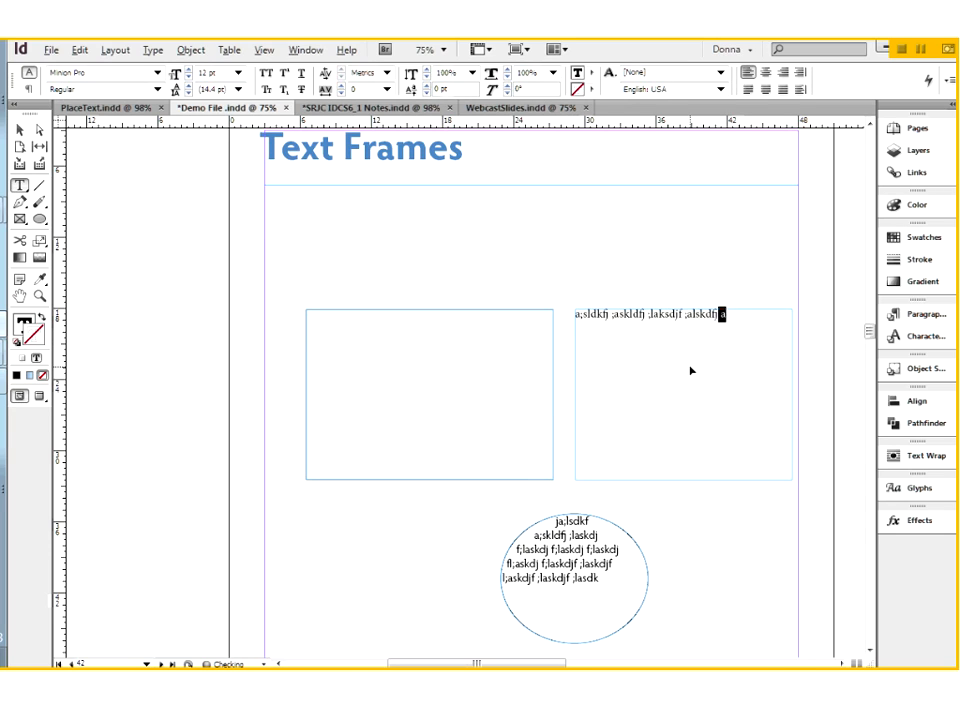
key("BackSpace")
- Clear the ellipse's text, undo the deletion, and delete all of its text again
left_click(562, 563)
key("ctrl+a")
key("BackSpace")
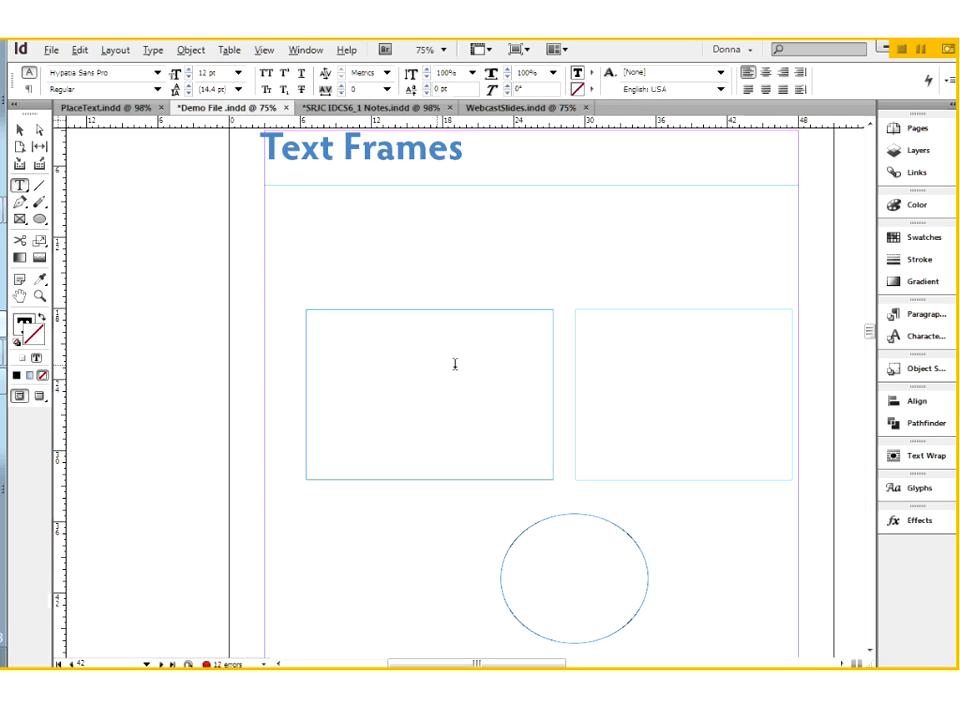
key("ctrl+z")
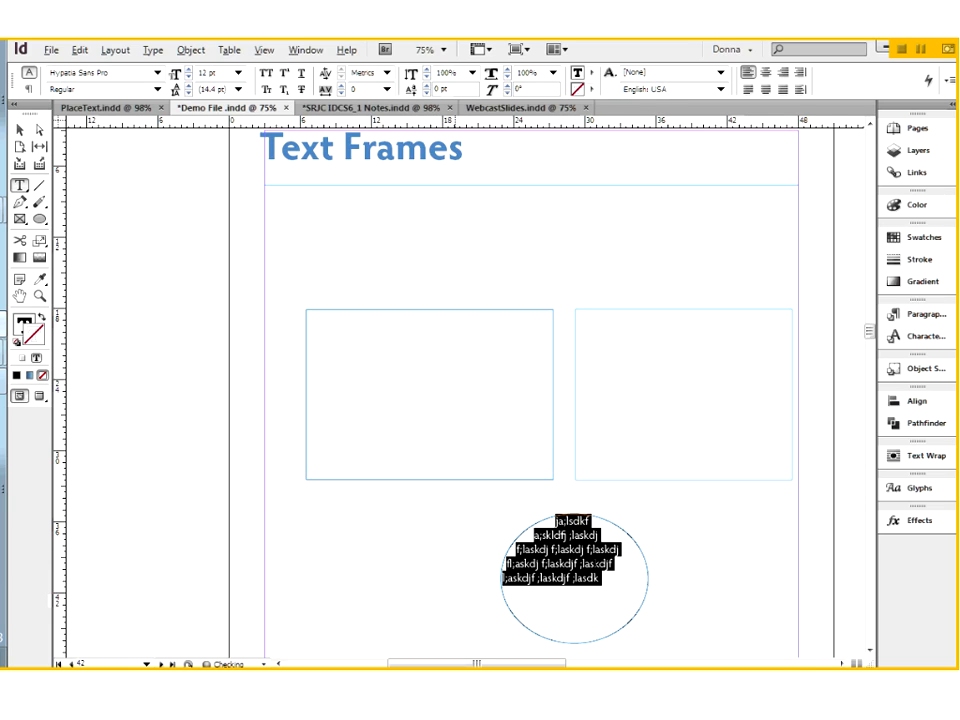
left_click(590, 562)
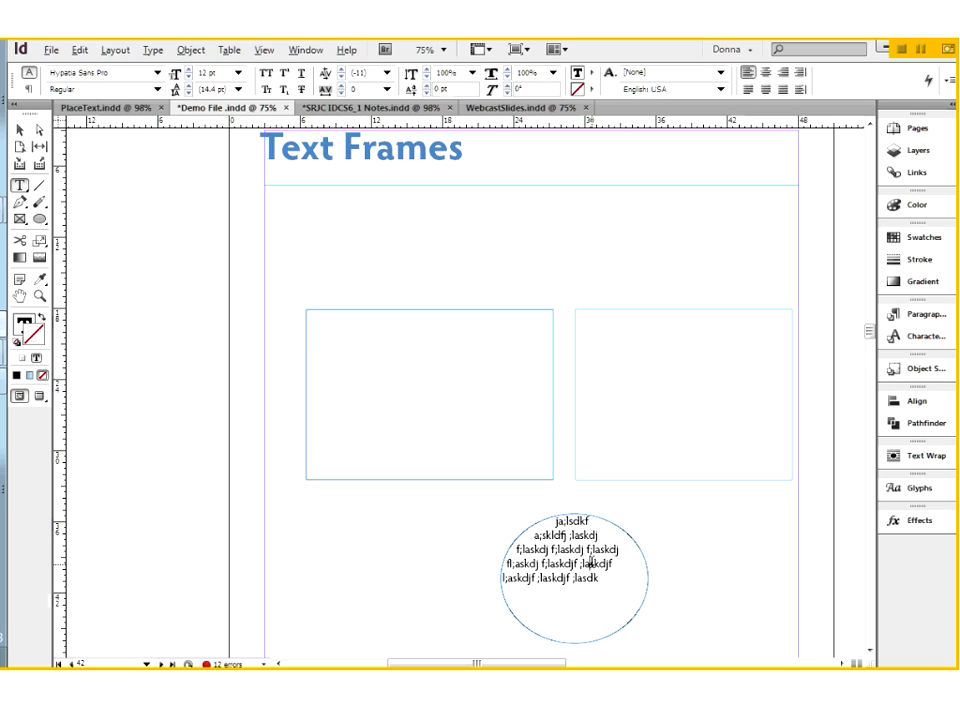
key("ctrl+a")
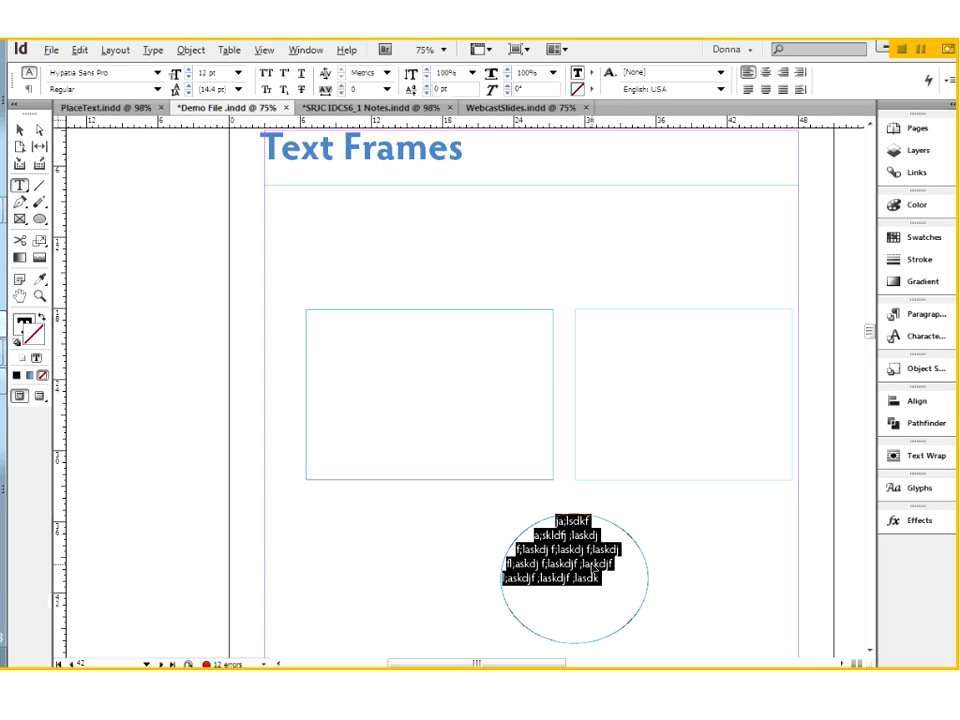
key("BackSpace")
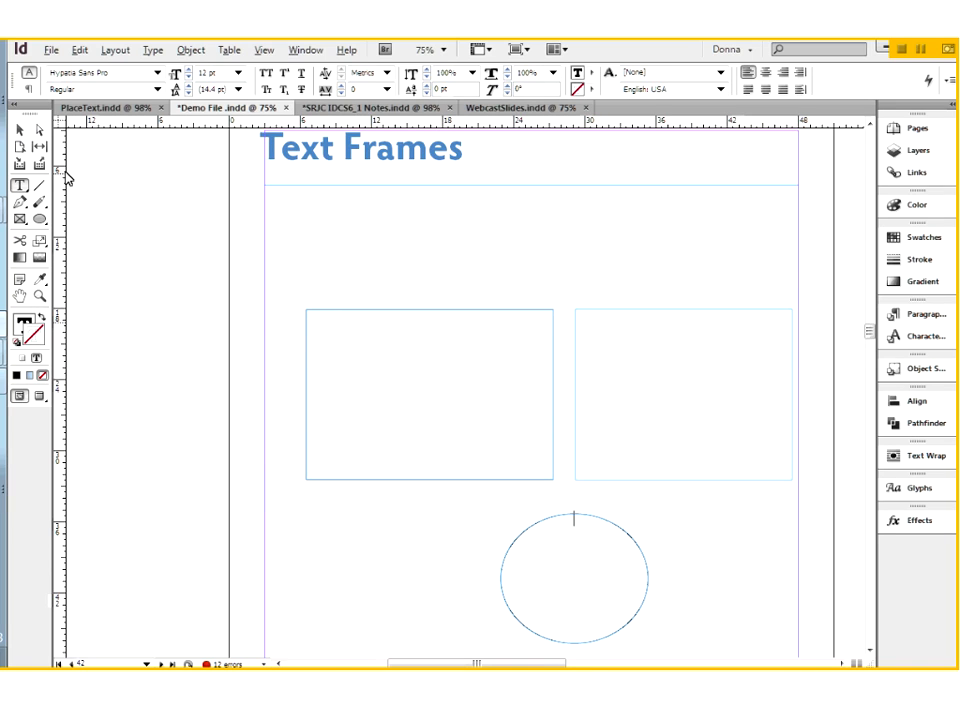
- Change the left rectangle's content type to Unassigned, then deselect and reselect it
left_click(19, 130)
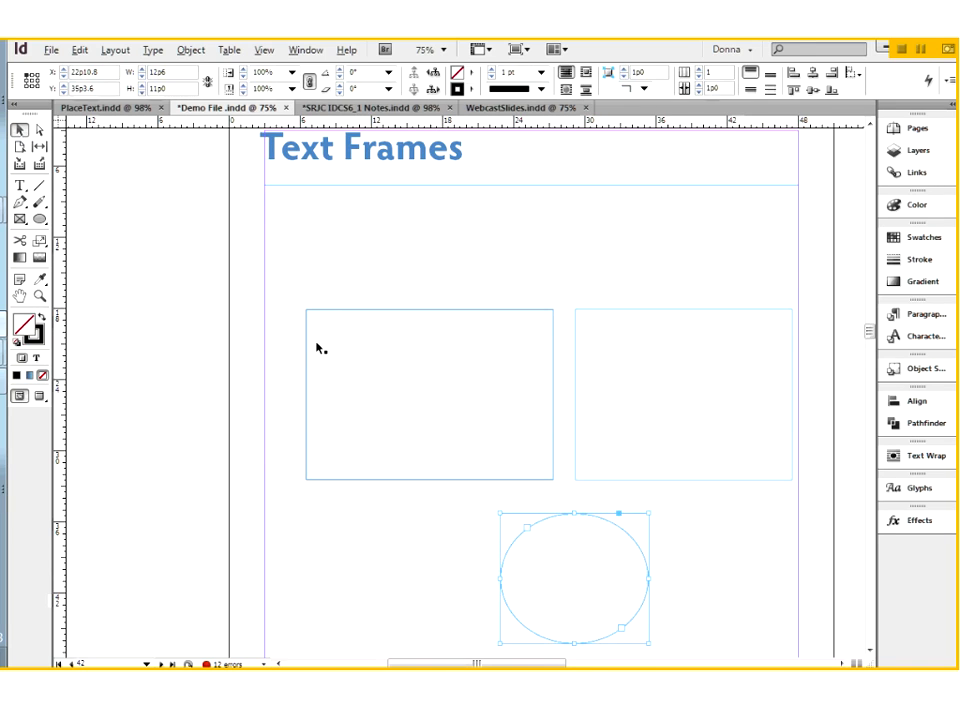
left_click(355, 364)
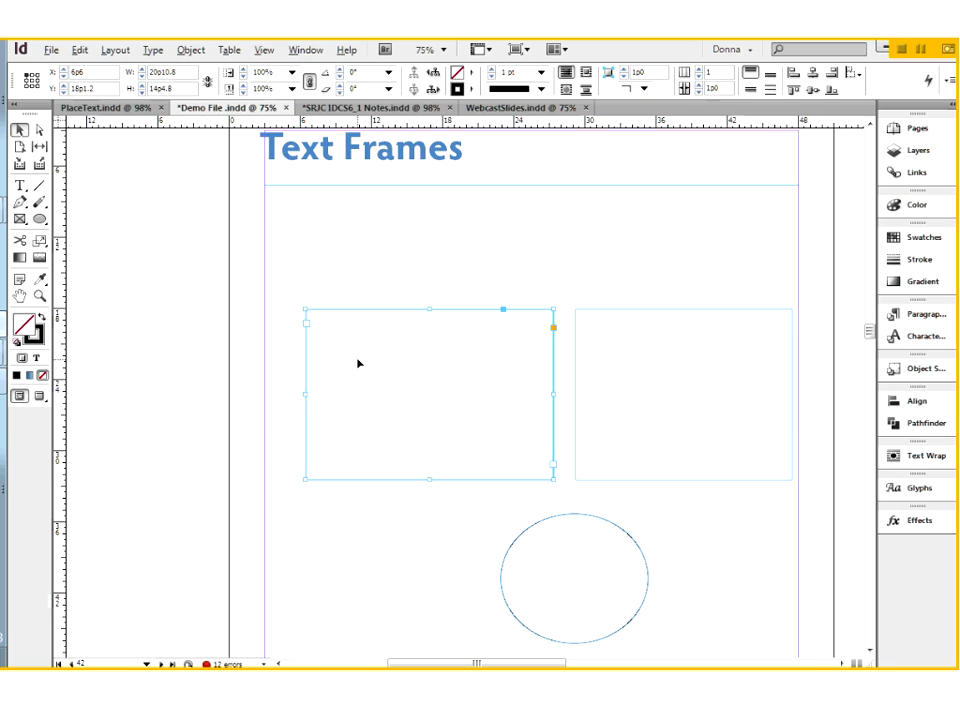
left_click(189, 50)
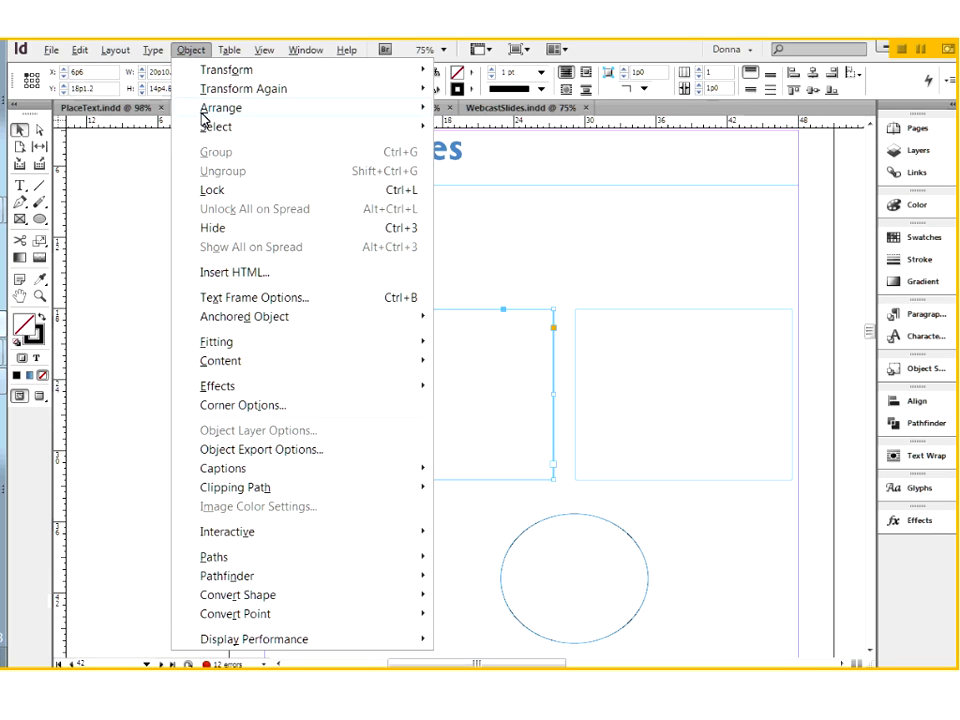
mouse_move(235, 367)
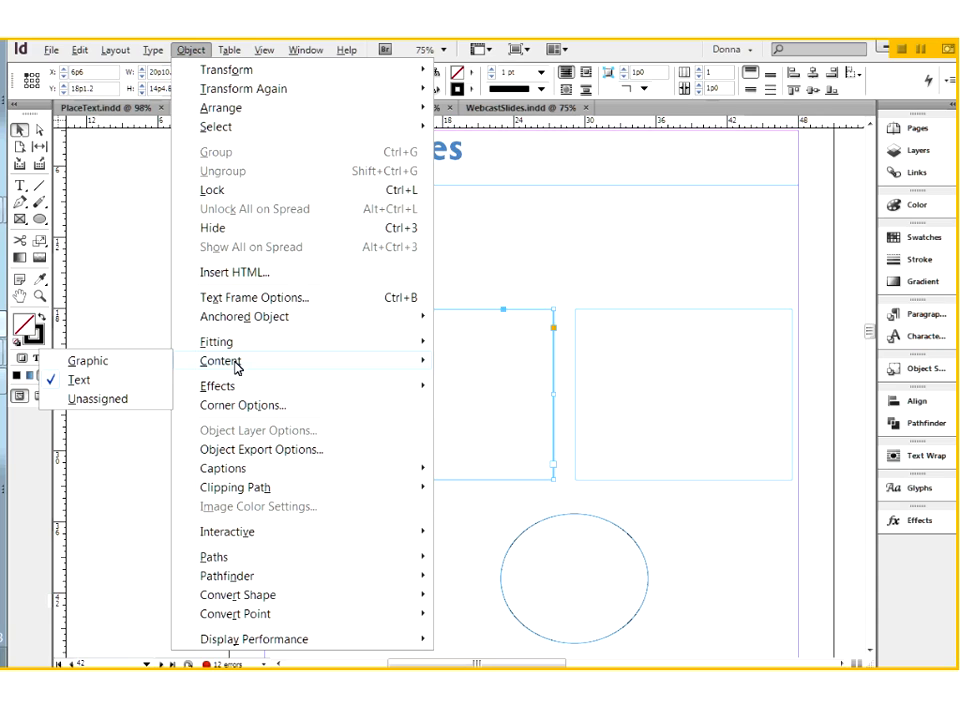
left_click(100, 399)
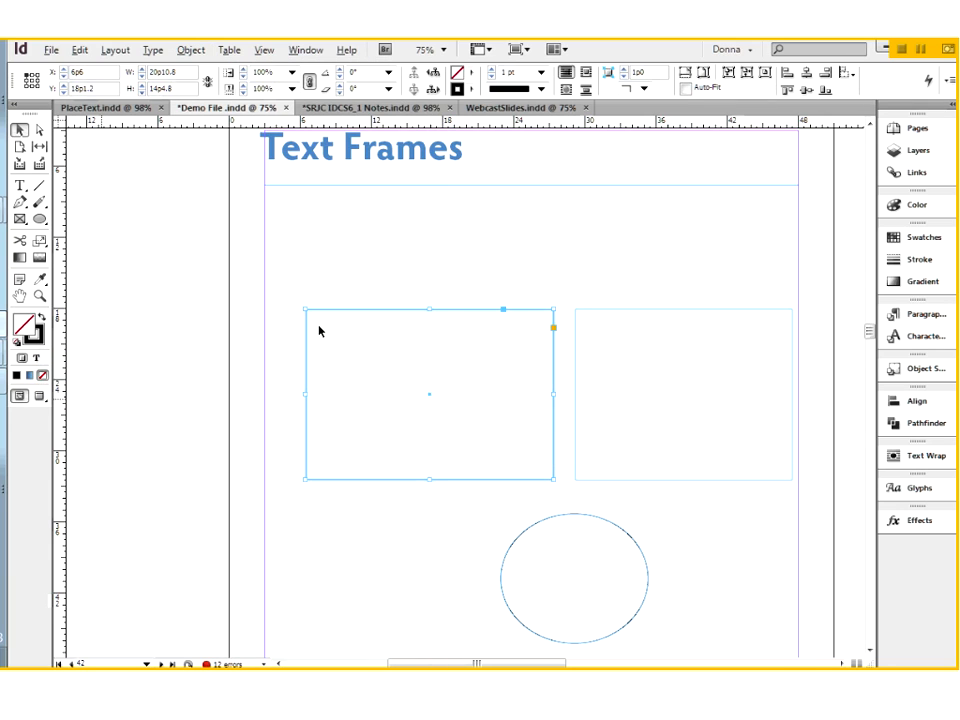
left_click(311, 289)
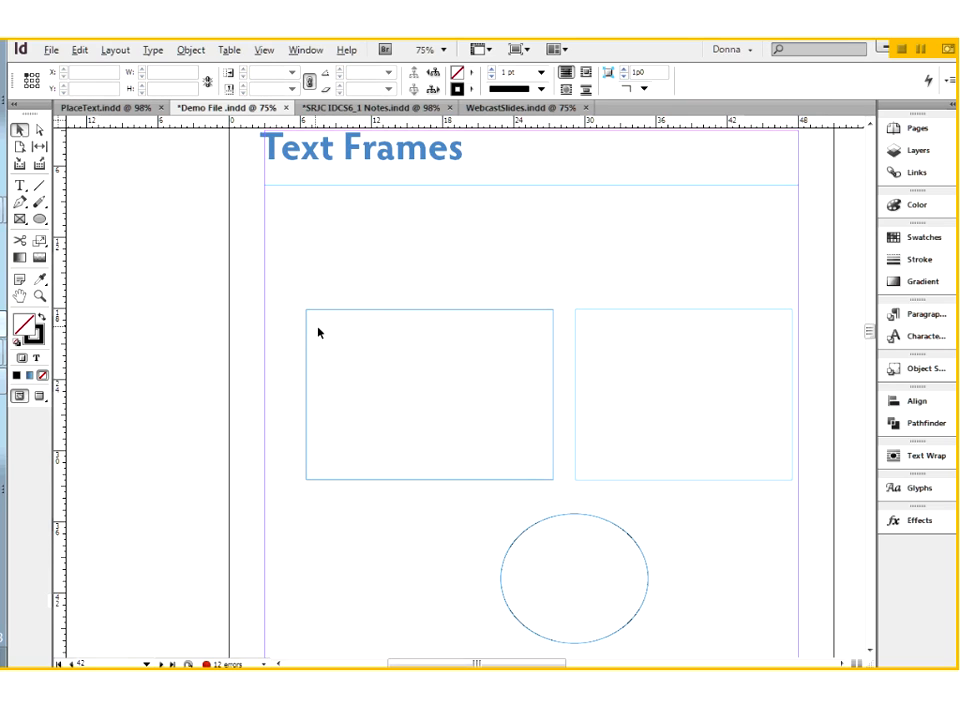
left_click_drag(326, 294, 341, 336)
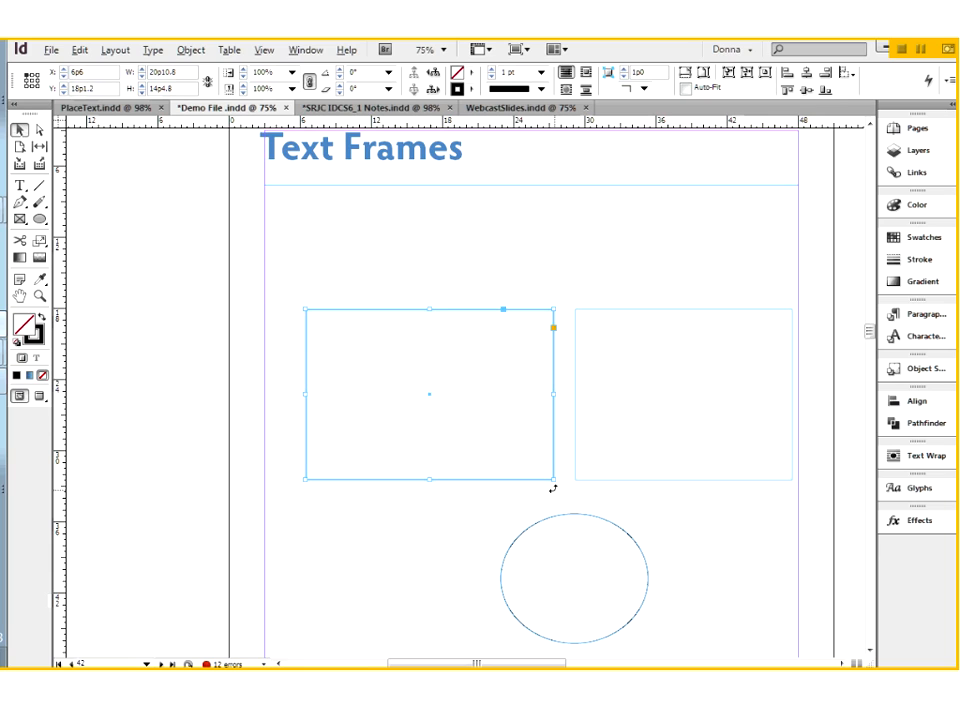
- Select the right frame and the ellipse together and change their content type to Graphic
left_click_drag(615, 294, 626, 581)
left_click_drag(626, 584, 626, 581)
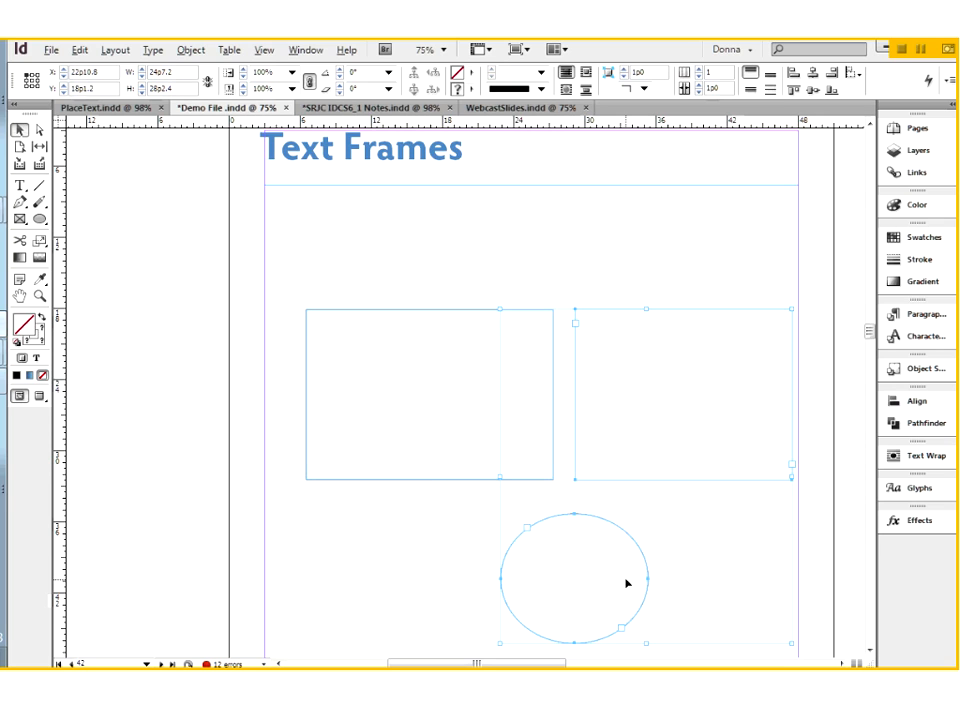
left_click(190, 50)
mouse_move(236, 362)
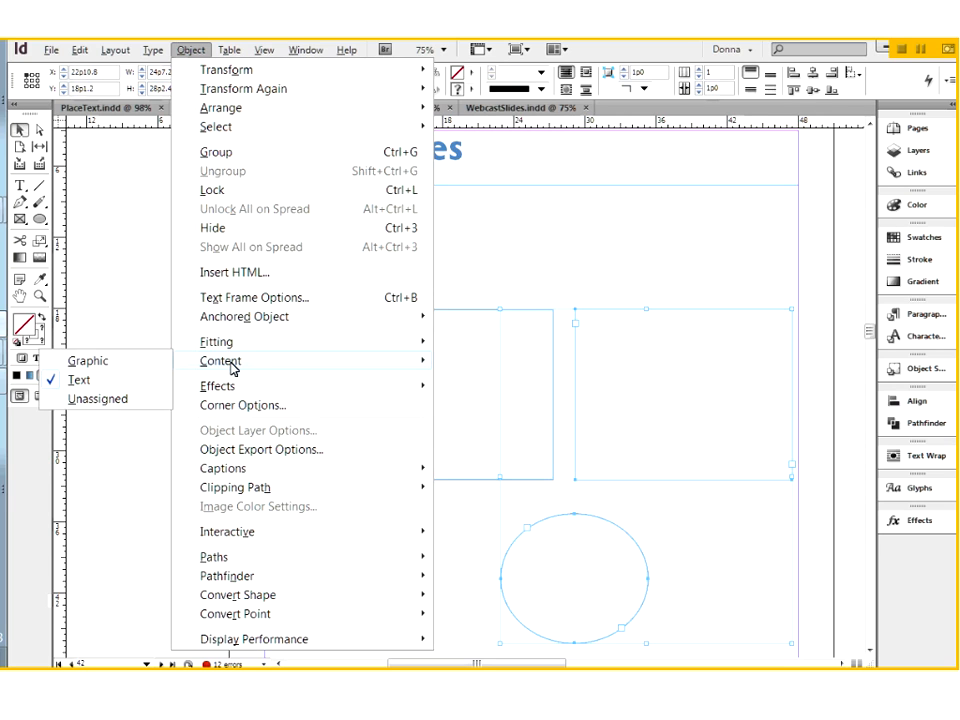
left_click(90, 362)
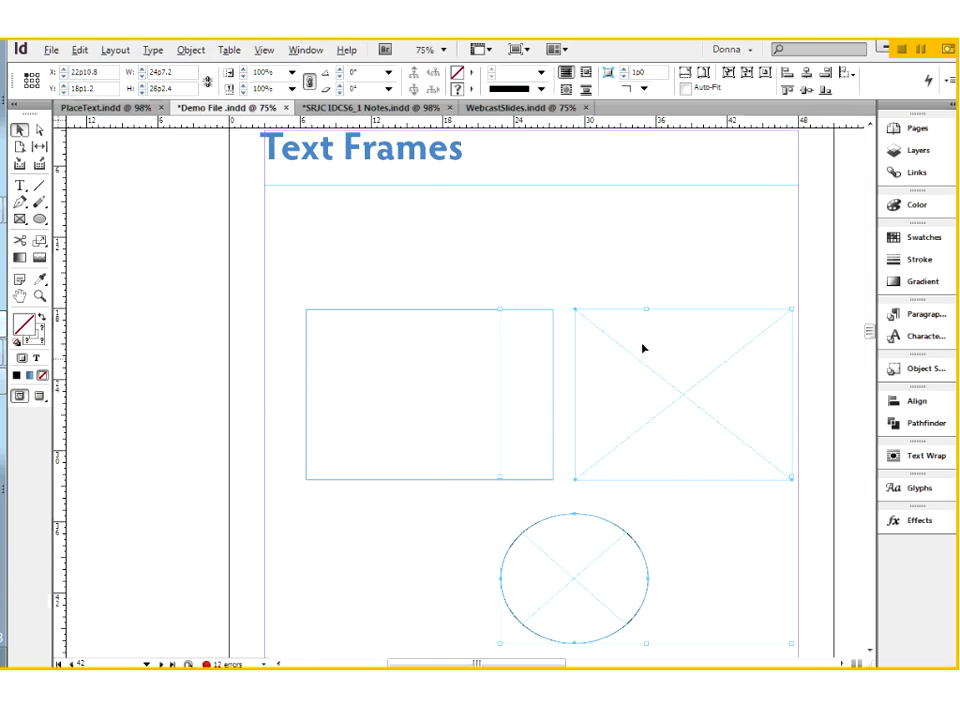
- Select both rectangles and the ellipse together and delete them from the page
left_click(676, 296)
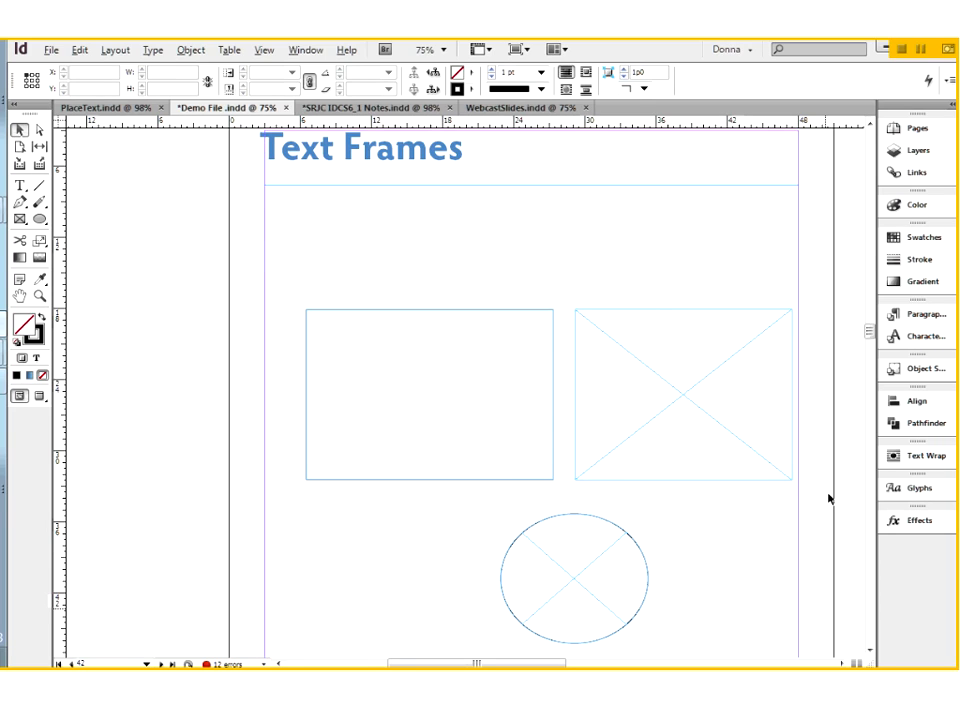
left_click_drag(474, 279, 618, 561)
key("Delete")
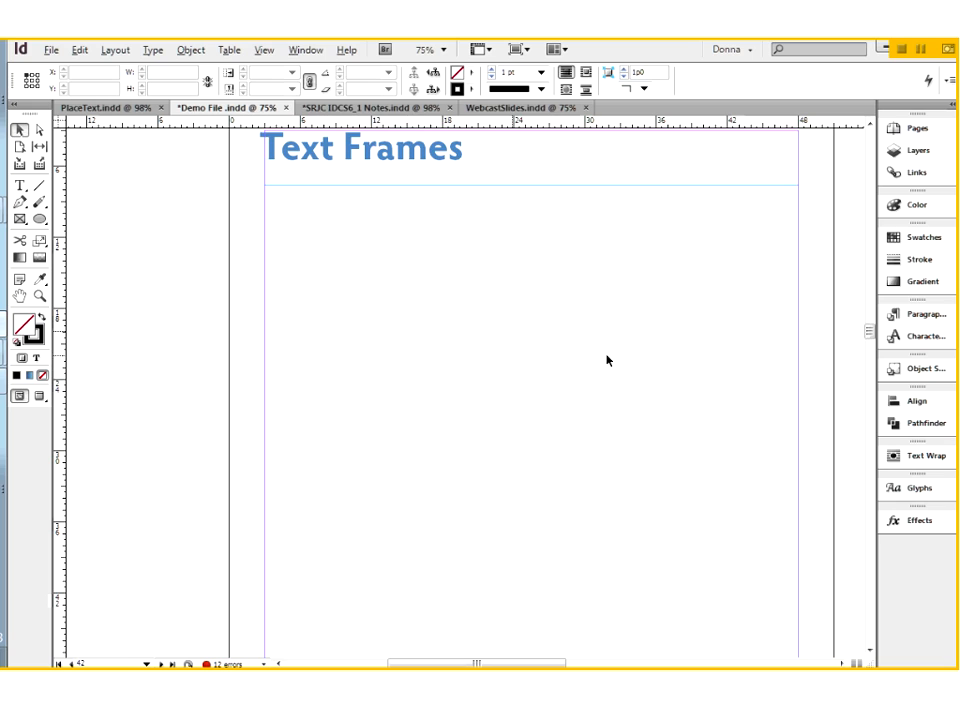
- Switch to the PlaceText.indd document and load ImportShorter.rtf for placing
left_click(90, 110)
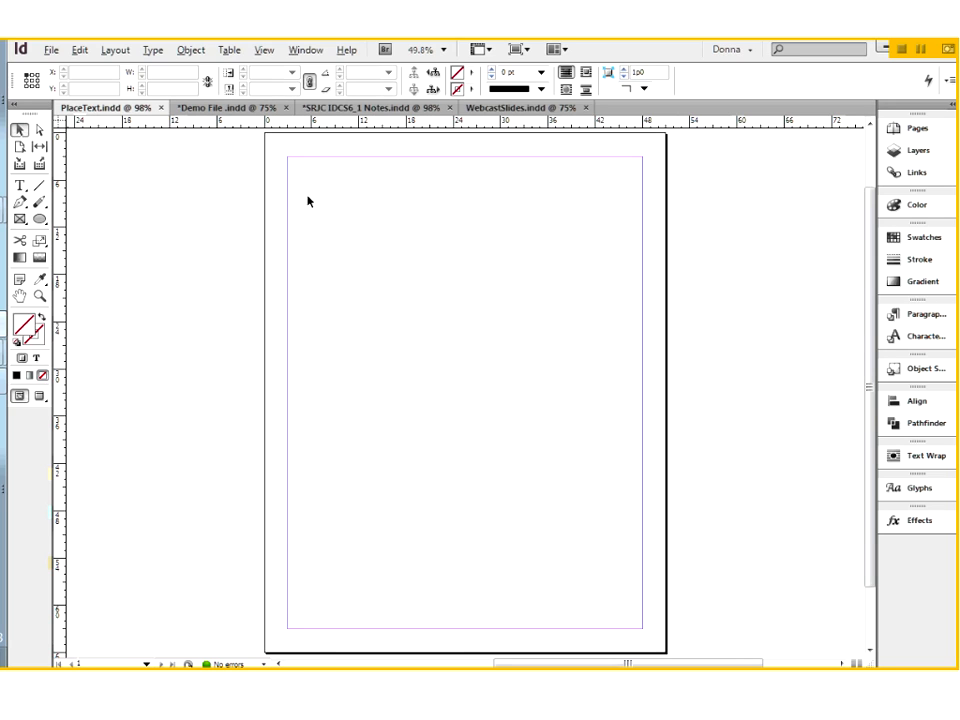
left_click_drag(230, 327, 718, 468)
left_click(50, 49)
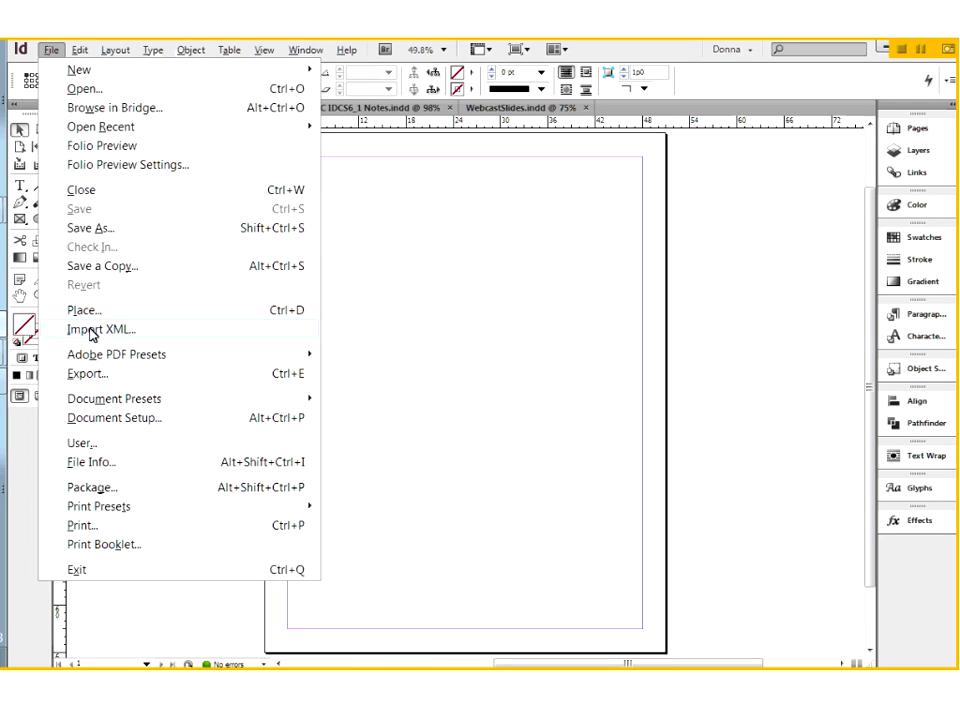
left_click(162, 316)
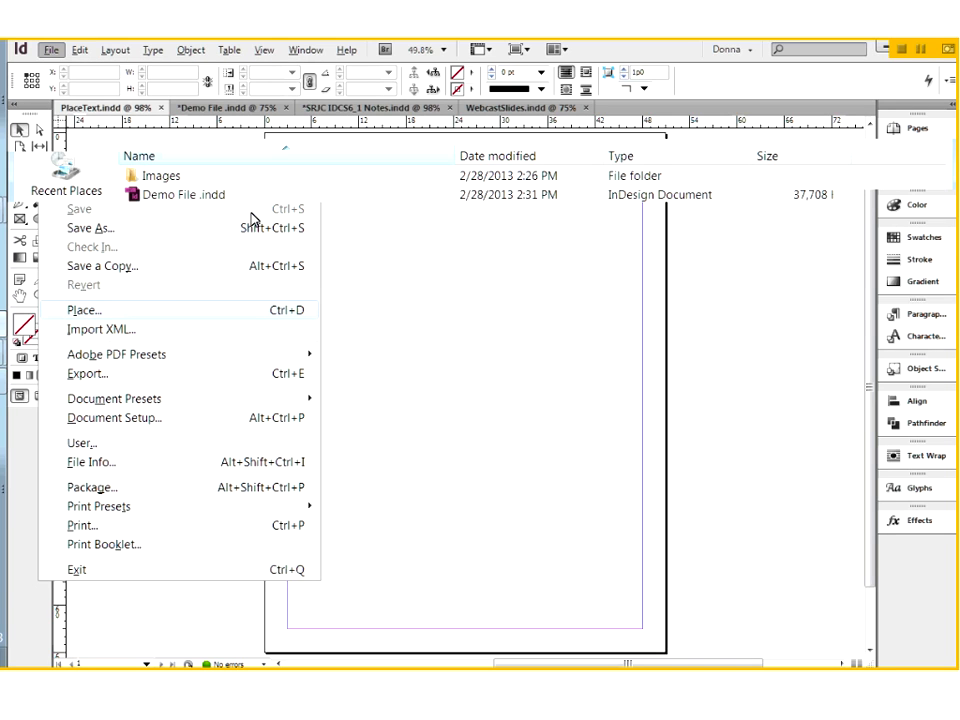
left_click(137, 234)
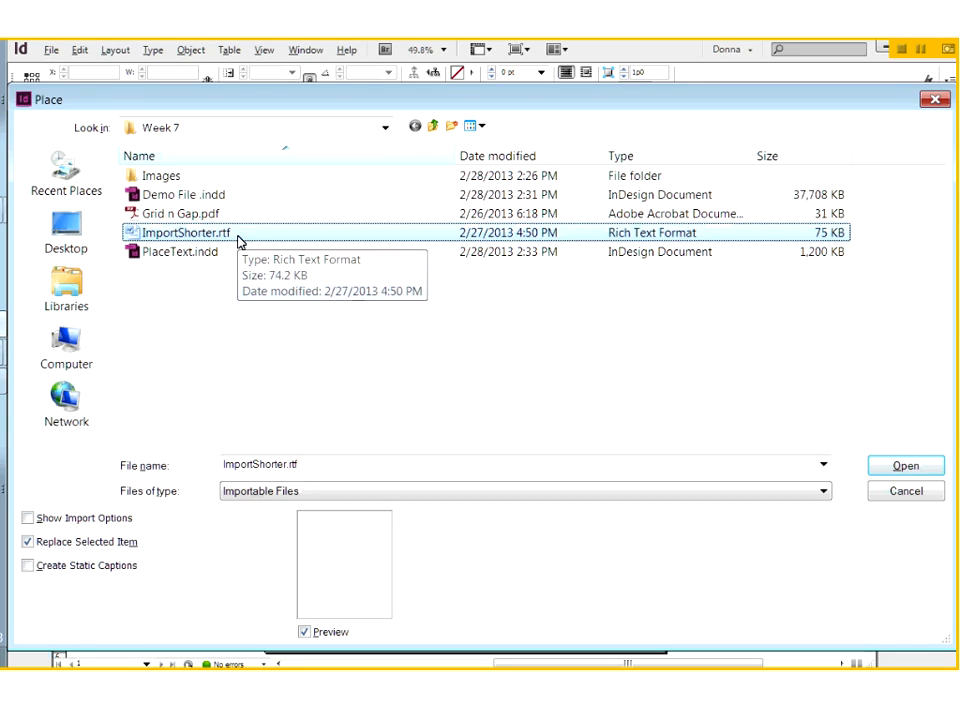
left_click(905, 467)
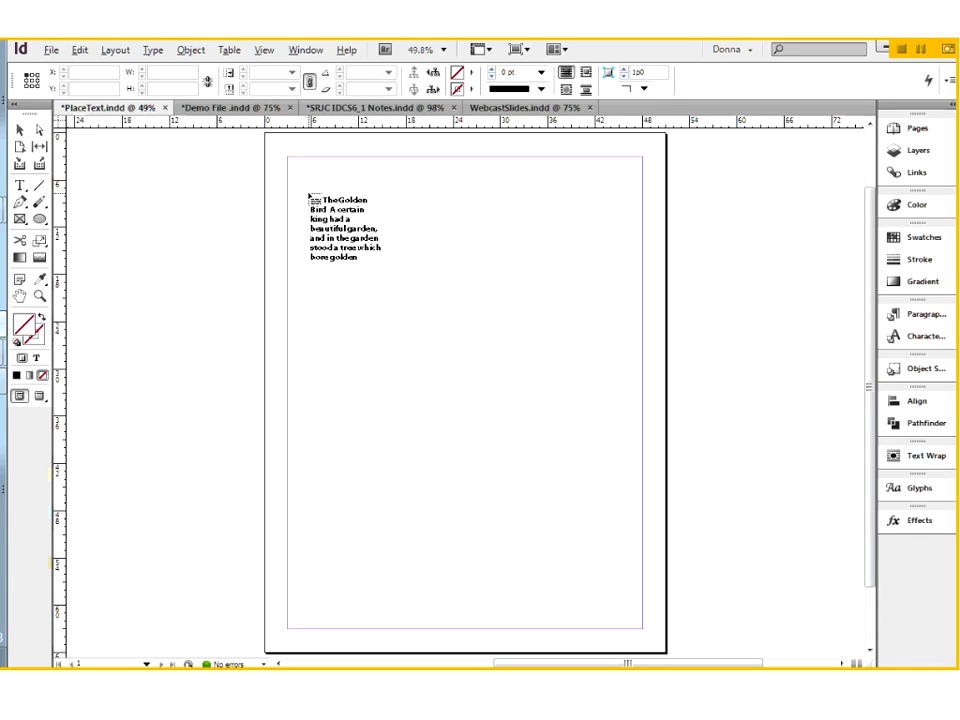
- Place the story in a frame about 35p10.5 by 35p4.5 and flow its overset text into a second frame about 25p1.5 by 18p7.5
left_click_drag(297, 193, 581, 471)
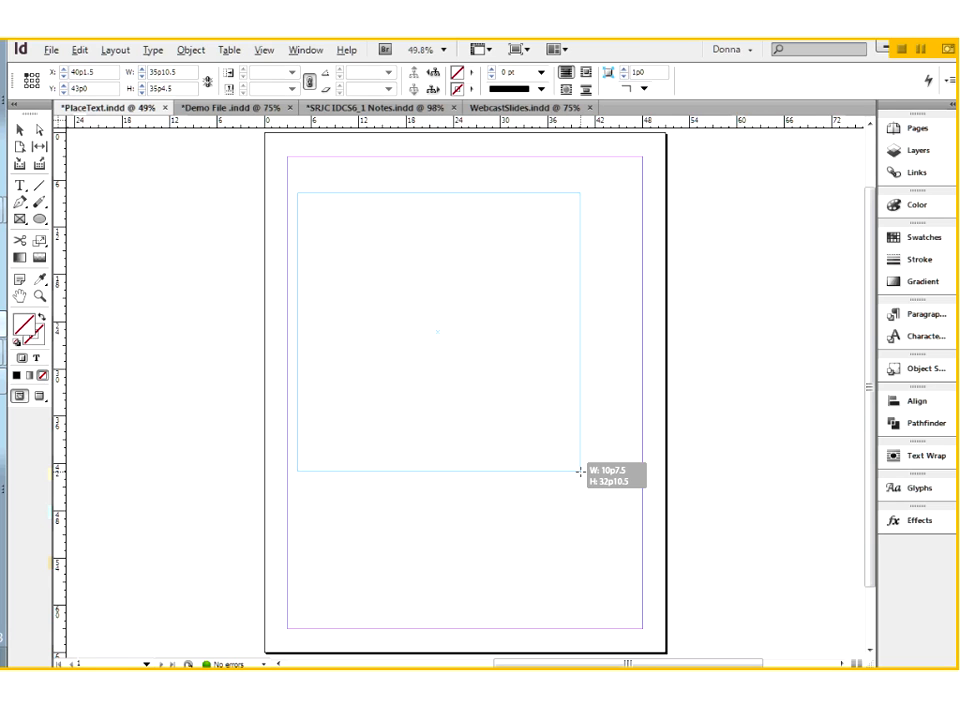
left_click_drag(581, 471, 581, 472)
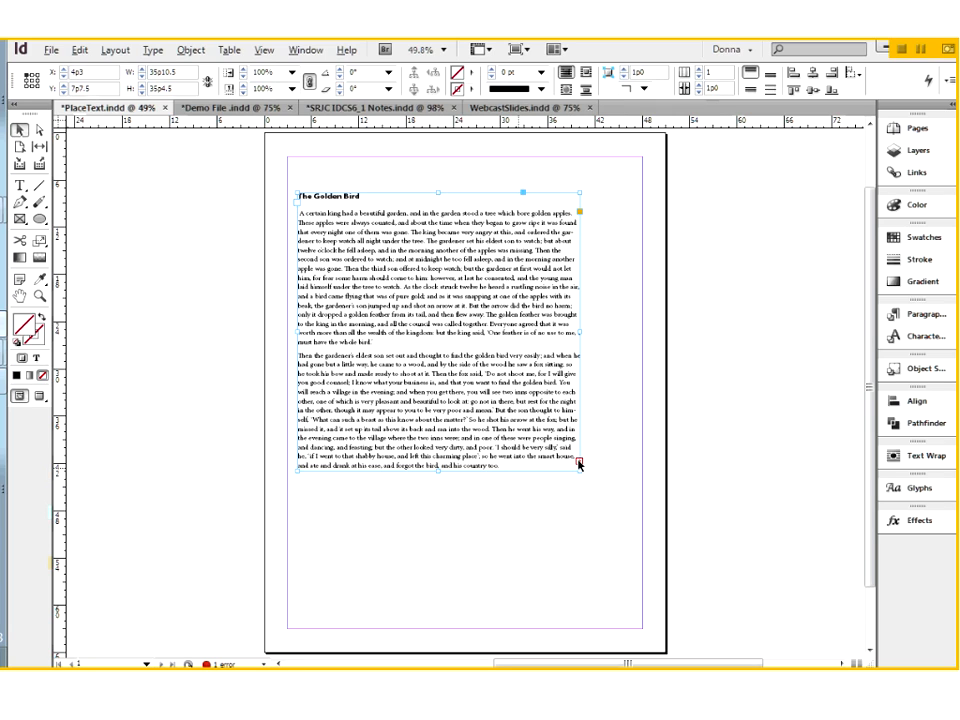
left_click(578, 460)
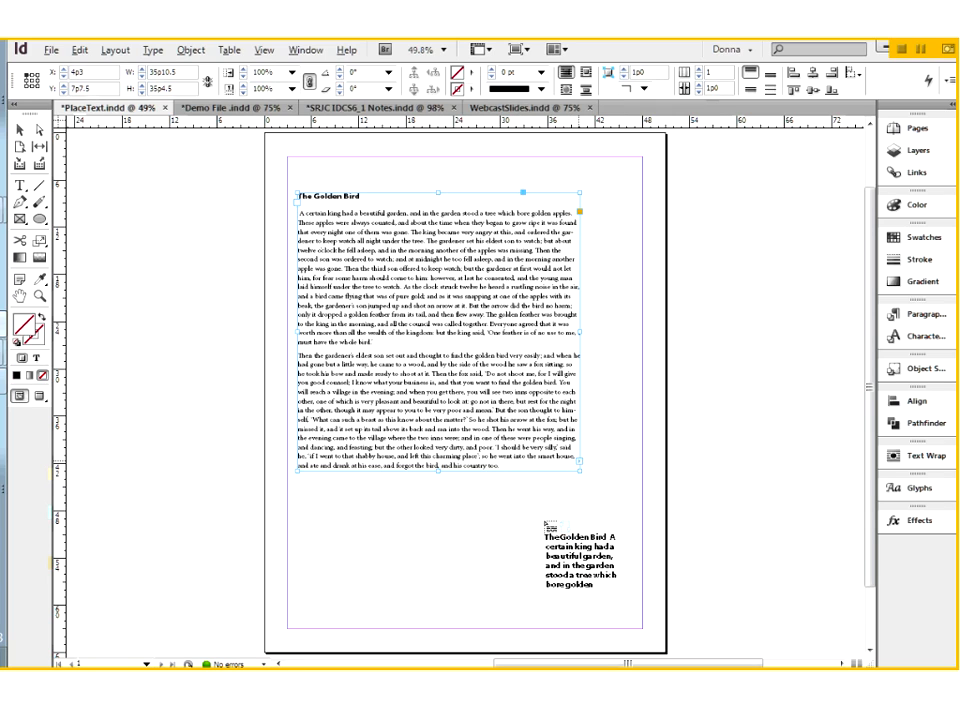
left_click(553, 550)
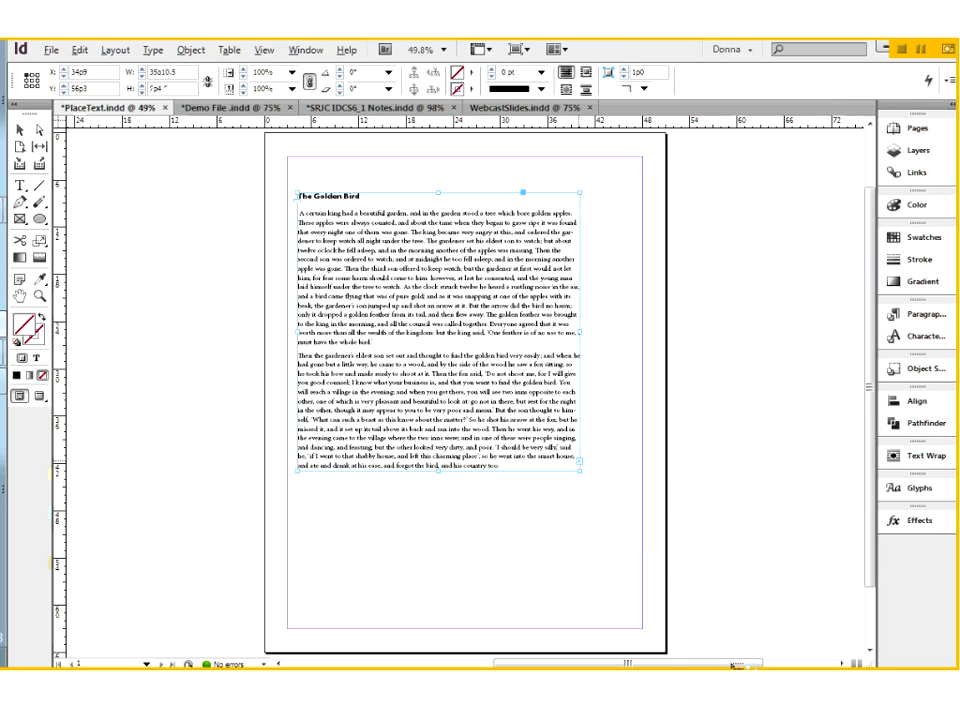
left_click_drag(540, 573, 733, 605)
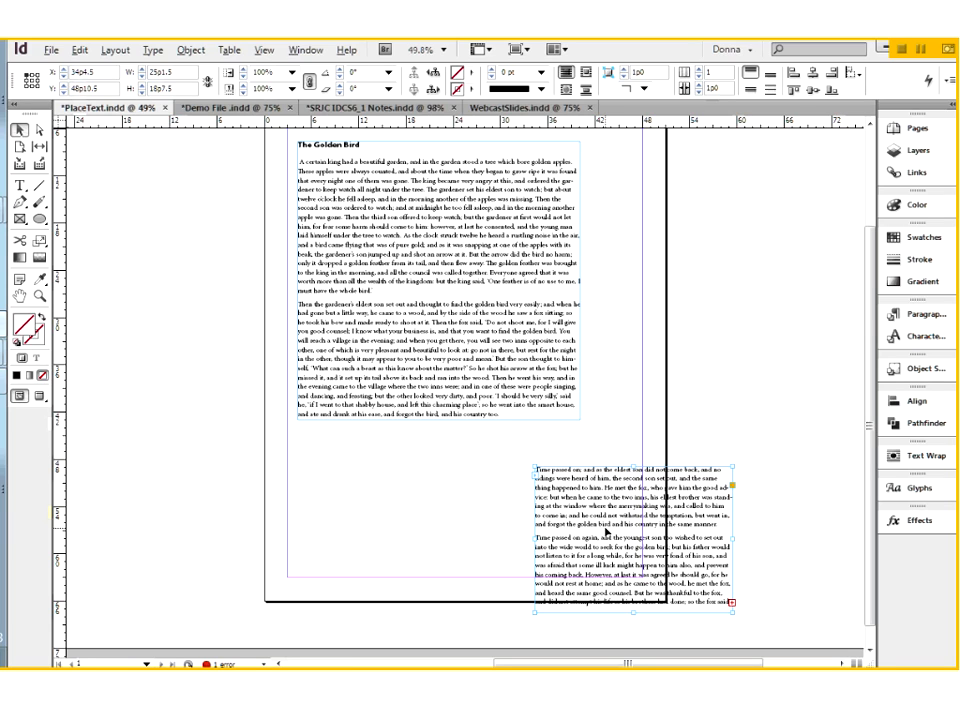
- Delete the second text frame, then undo the deletion and both placements so the story is loaded for placing again
key("Delete")
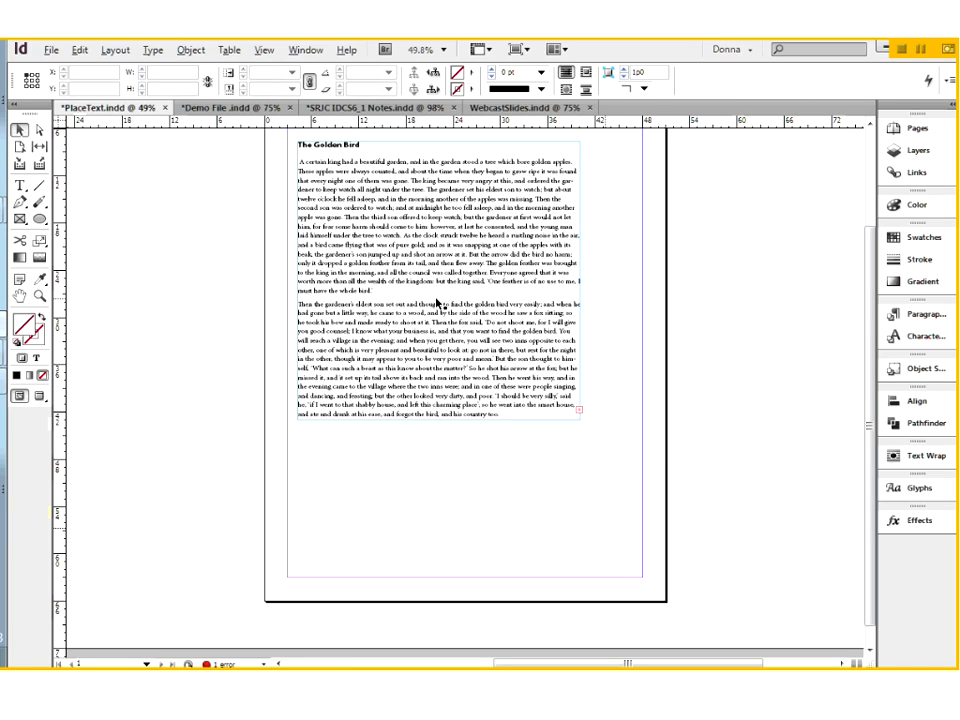
key("ctrl+z")
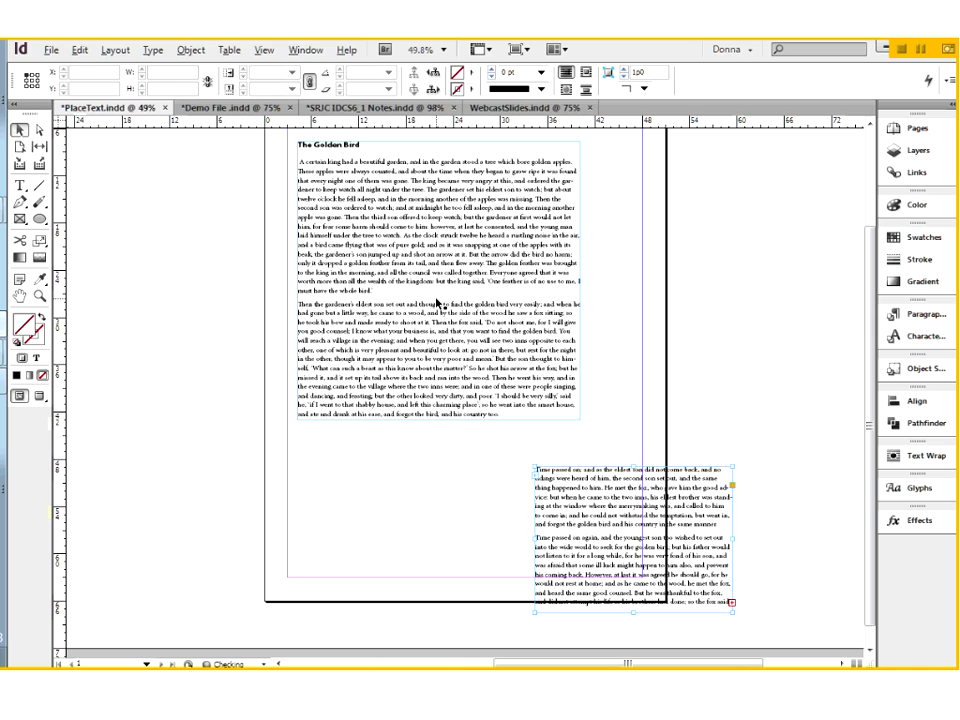
key("ctrl+z")
key("ctrl+z")
key("ctrl+z")
key("ctrl+z")
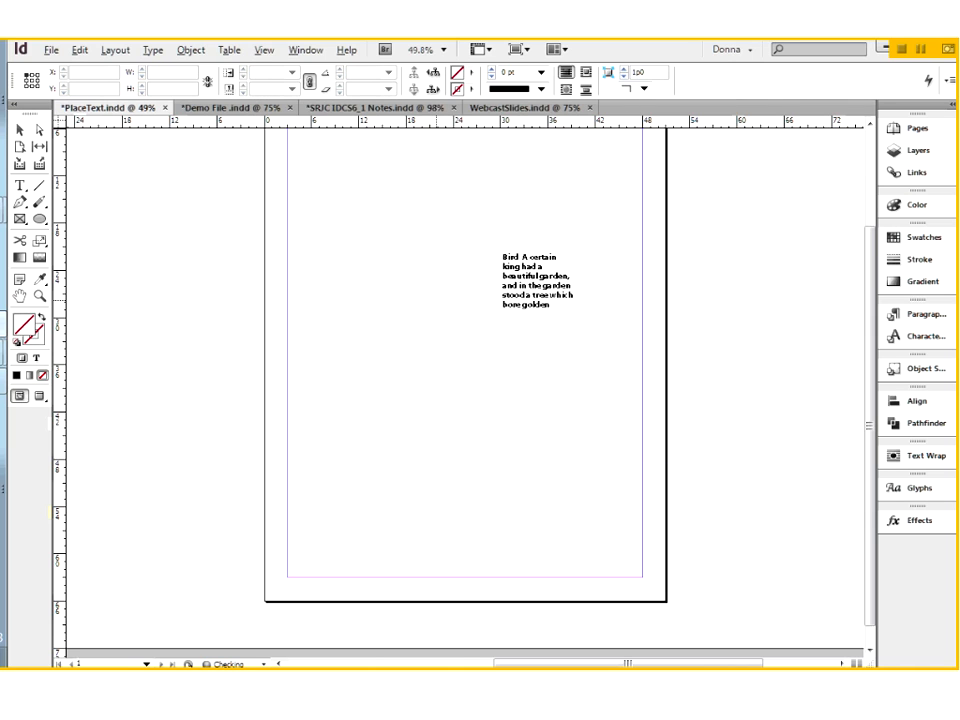
key("ctrl+z")
key("ctrl+z")
key("ctrl+z")
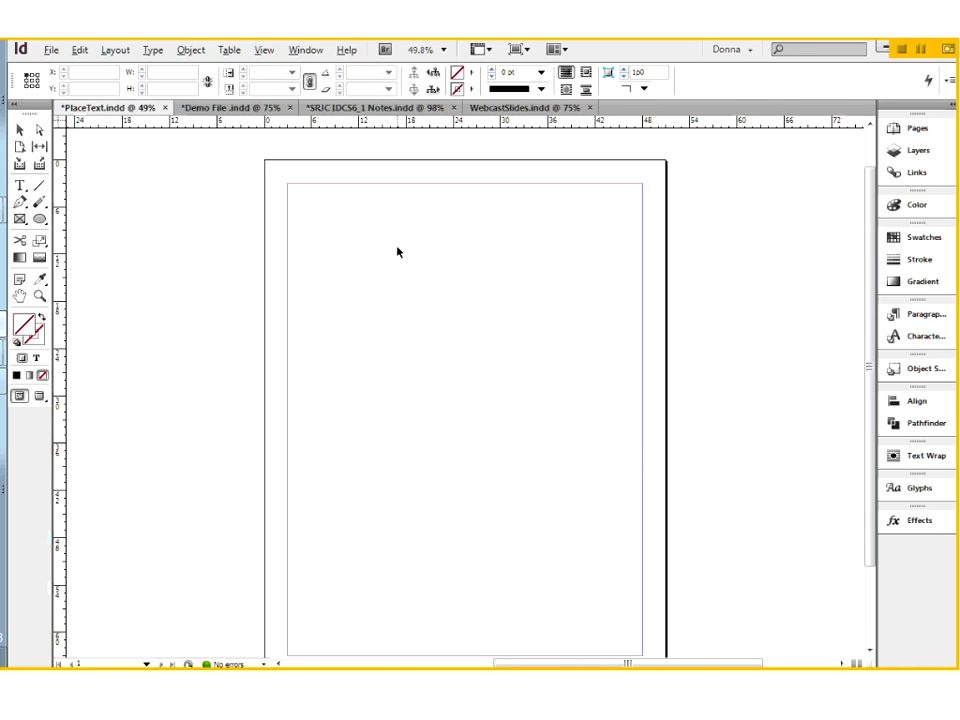
key("ctrl+z")
key("ctrl+z")
key("ctrl+z")
key("ctrl+z")
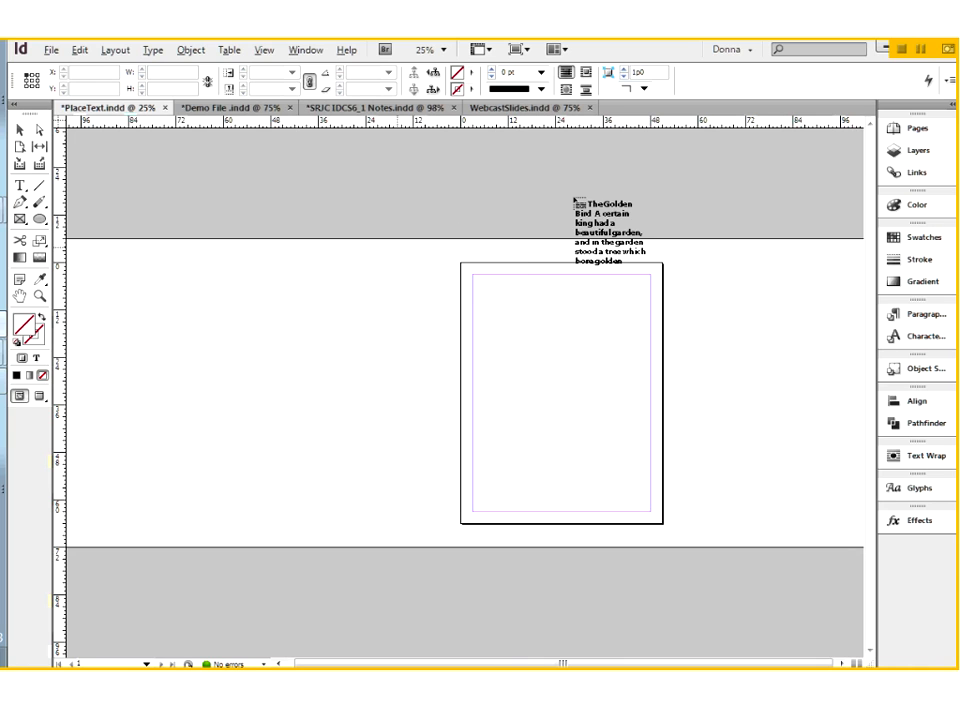
key("ctrl+z")
key("ctrl+z")
key("ctrl+z")
key("ctrl+z")
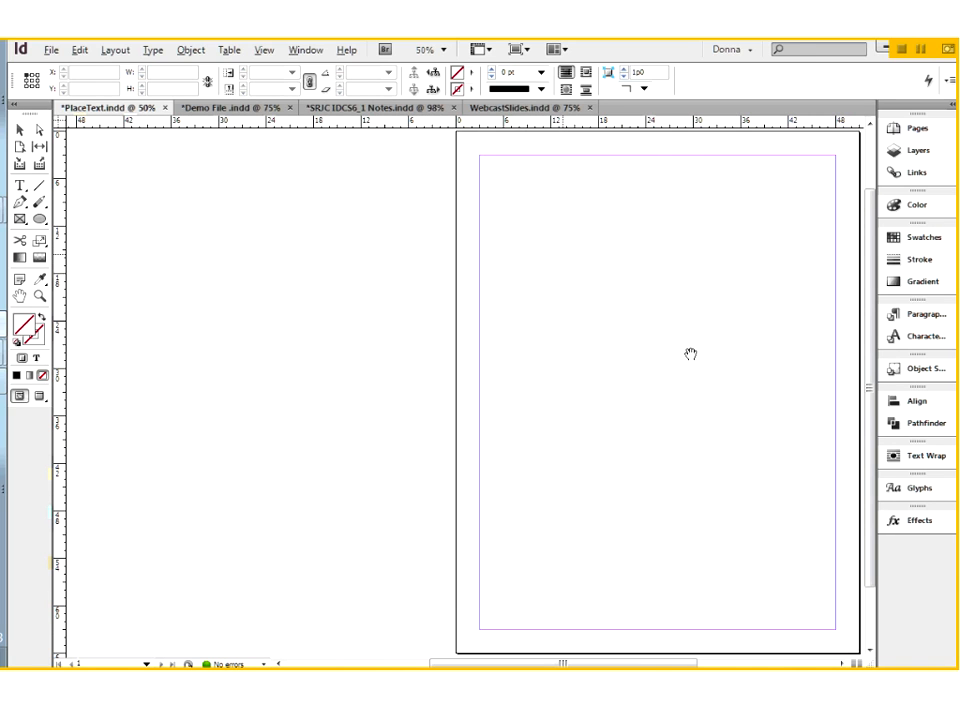
- Try placing the story across the margin width, first from near the page top and again from mid-page, undoing each placement
left_click_drag(690, 354, 478, 349)
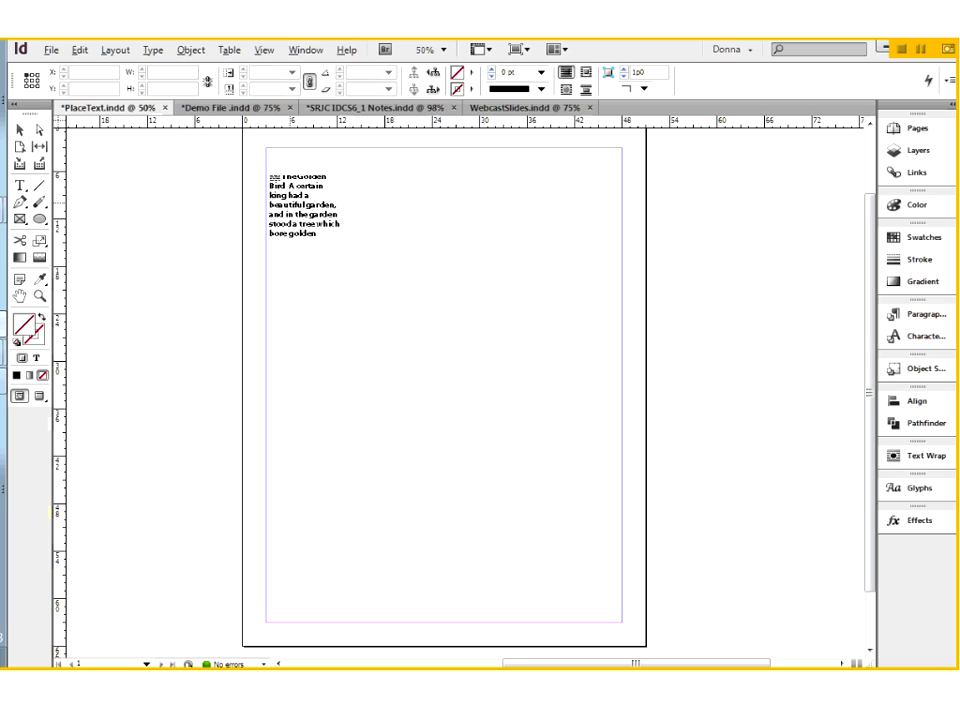
left_click(274, 161)
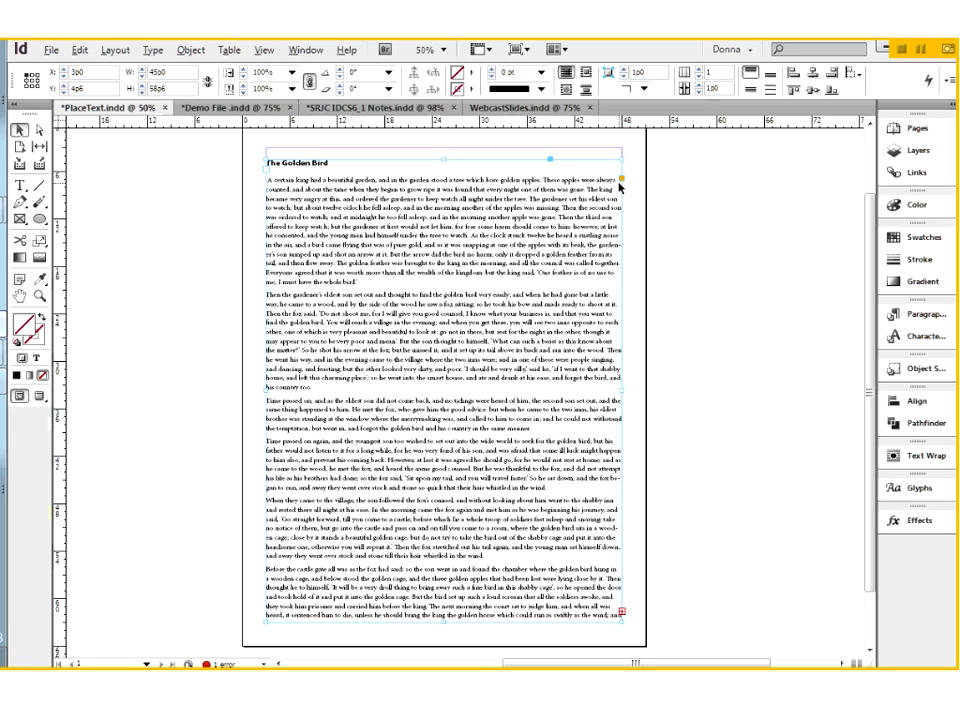
key("ctrl+z")
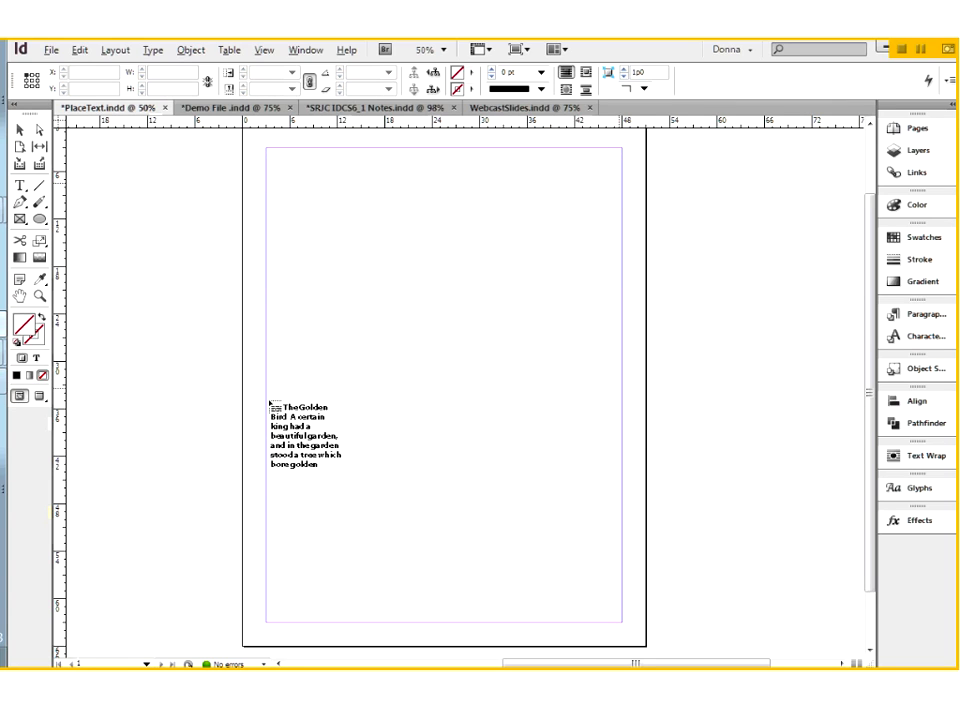
left_click_drag(268, 404, 268, 404)
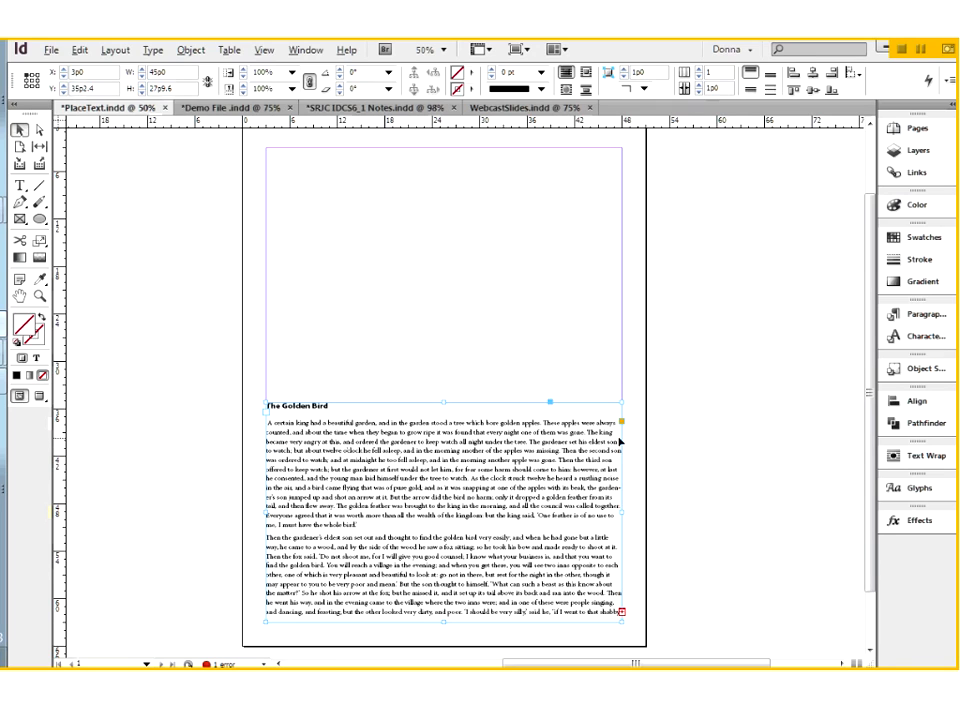
key("ctrl+z")
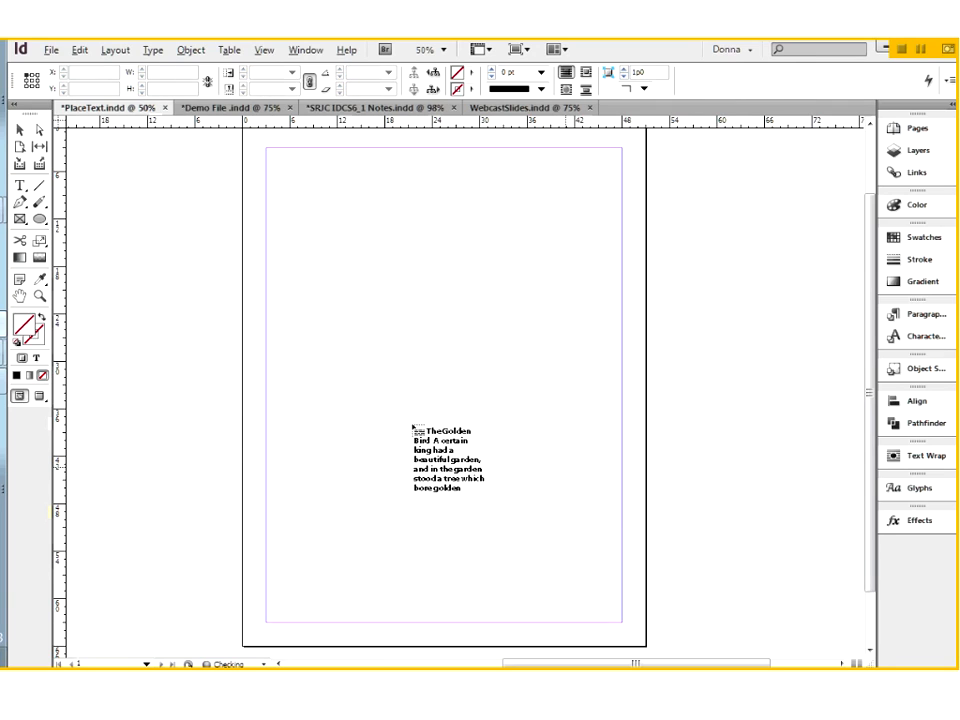
- Set the page's number of columns to 2 in Margins and Columns
left_click(112, 52)
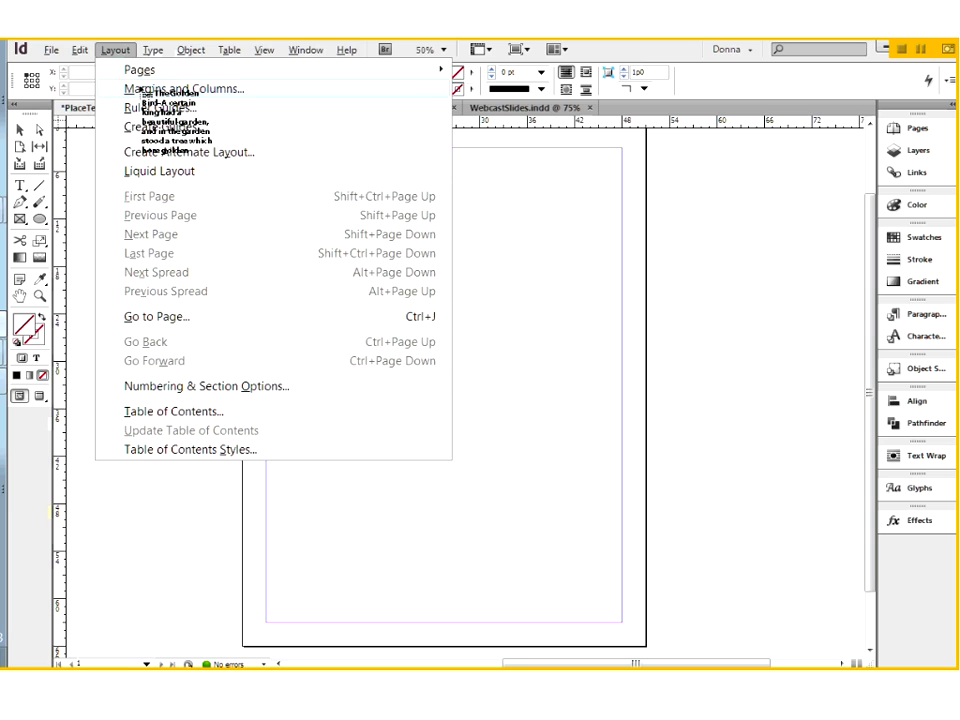
left_click(145, 89)
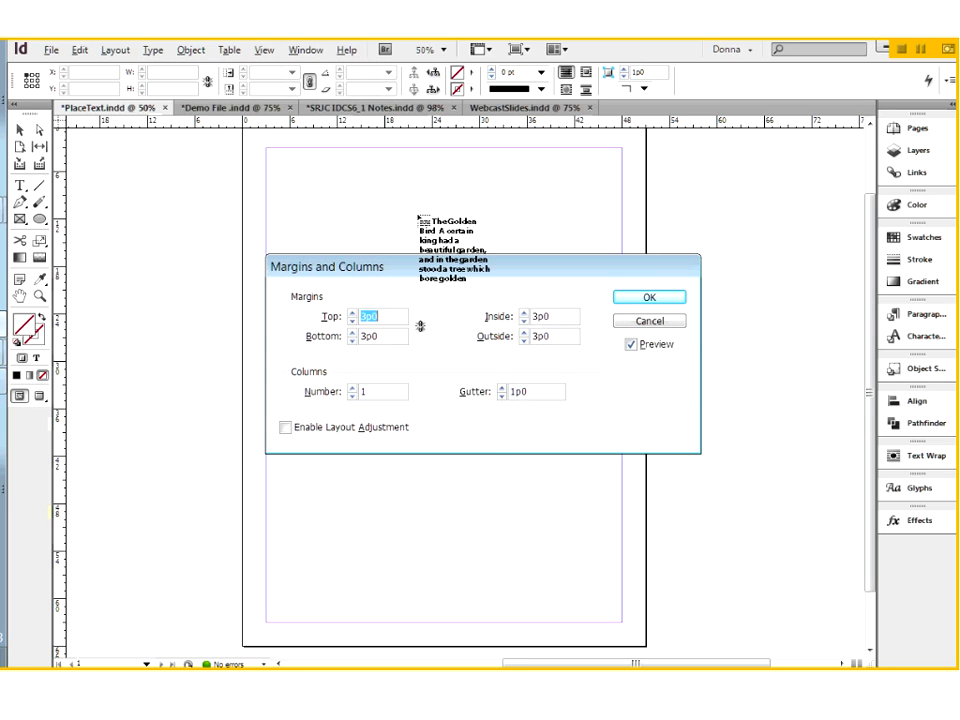
double_click(372, 391)
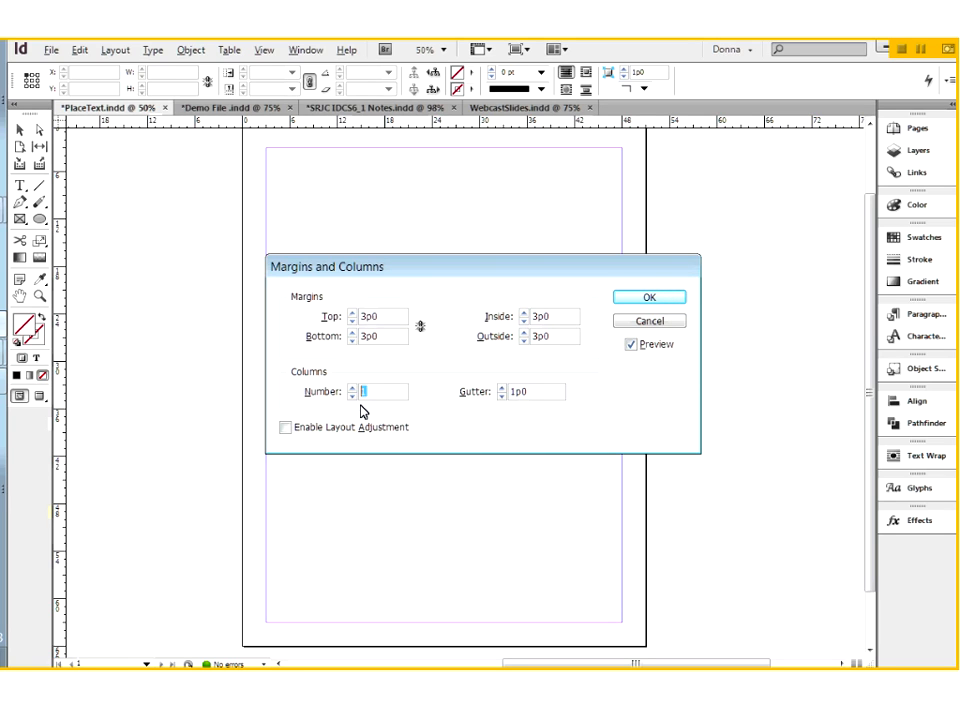
type("2")
left_click(660, 296)
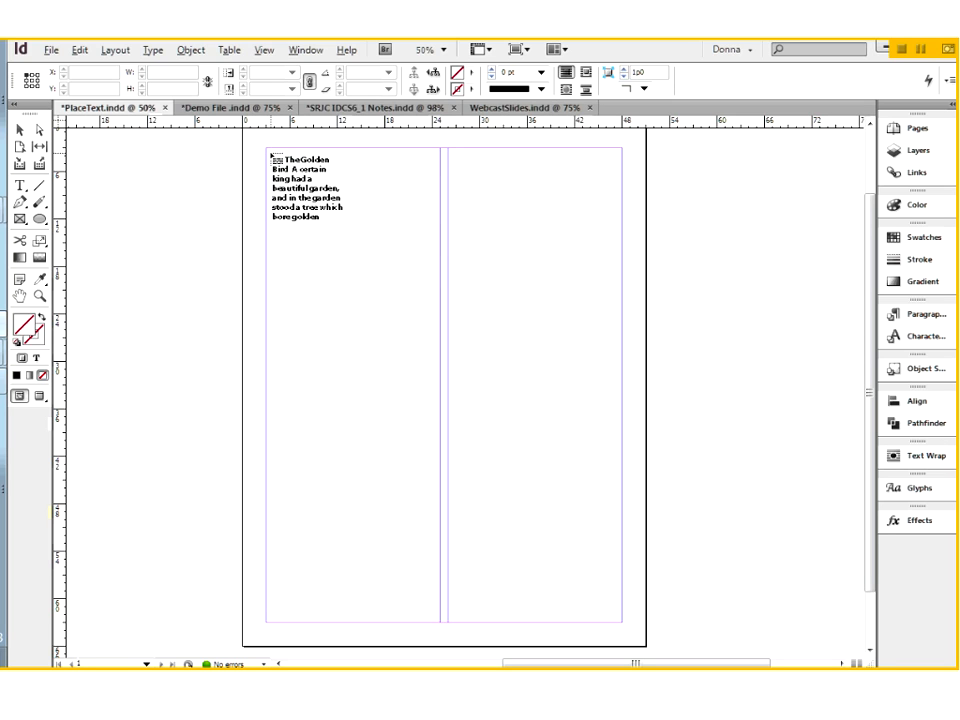
- Place the story in the left column and load its overset text for continuing
left_click(271, 155)
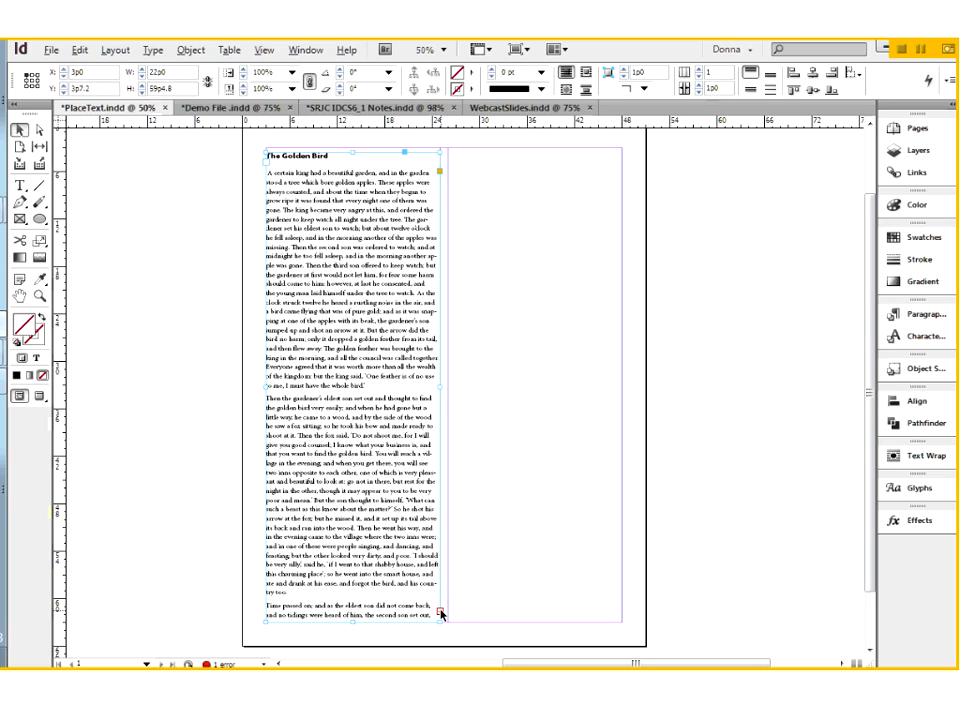
left_click(440, 614)
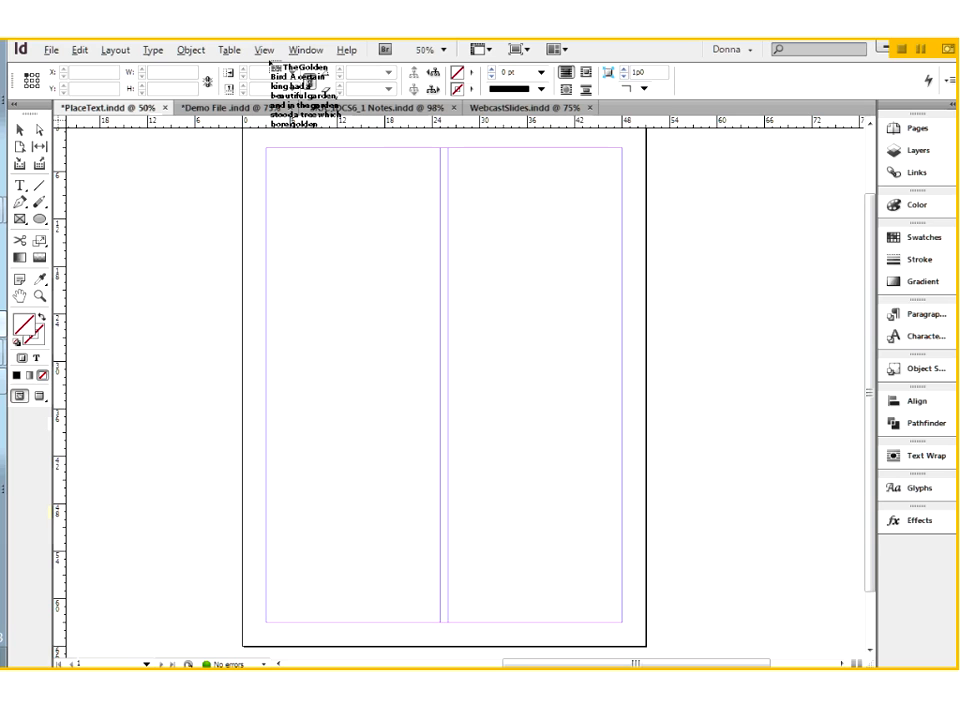
- Show the page thumbnails, autoflow the whole story from the top of the left column, and view spread 2-3
left_click(916, 129)
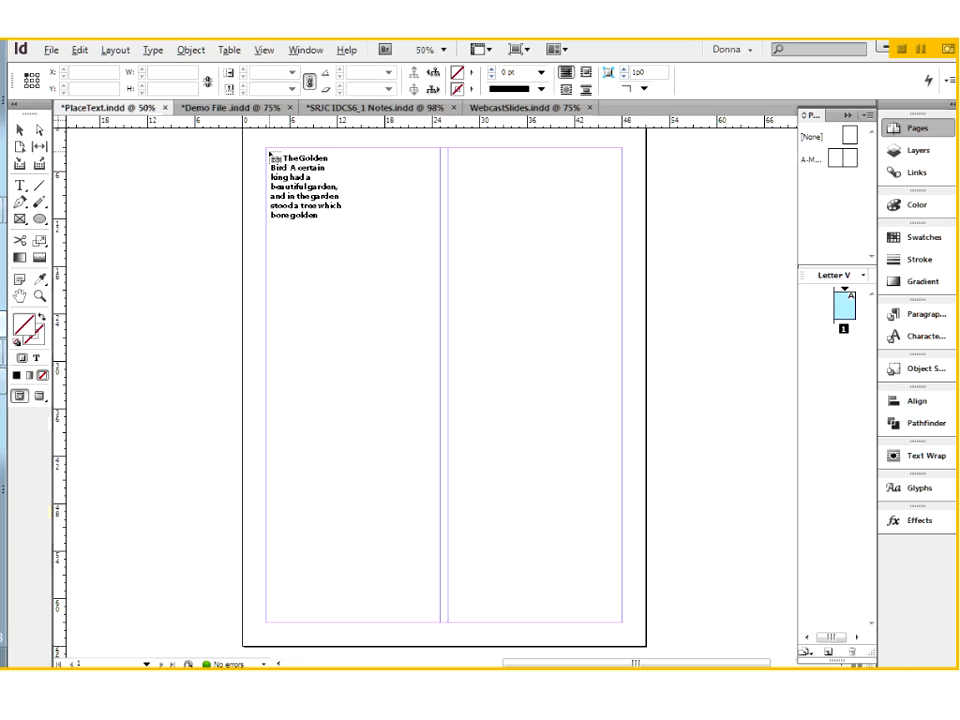
left_click(270, 155, "shift")
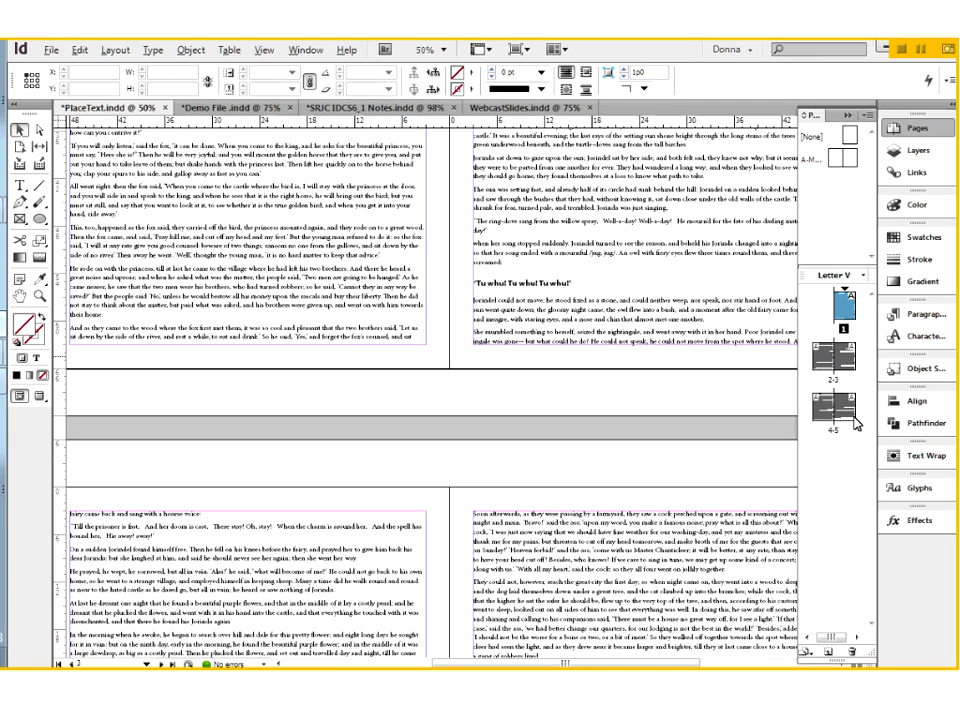
double_click(836, 352)
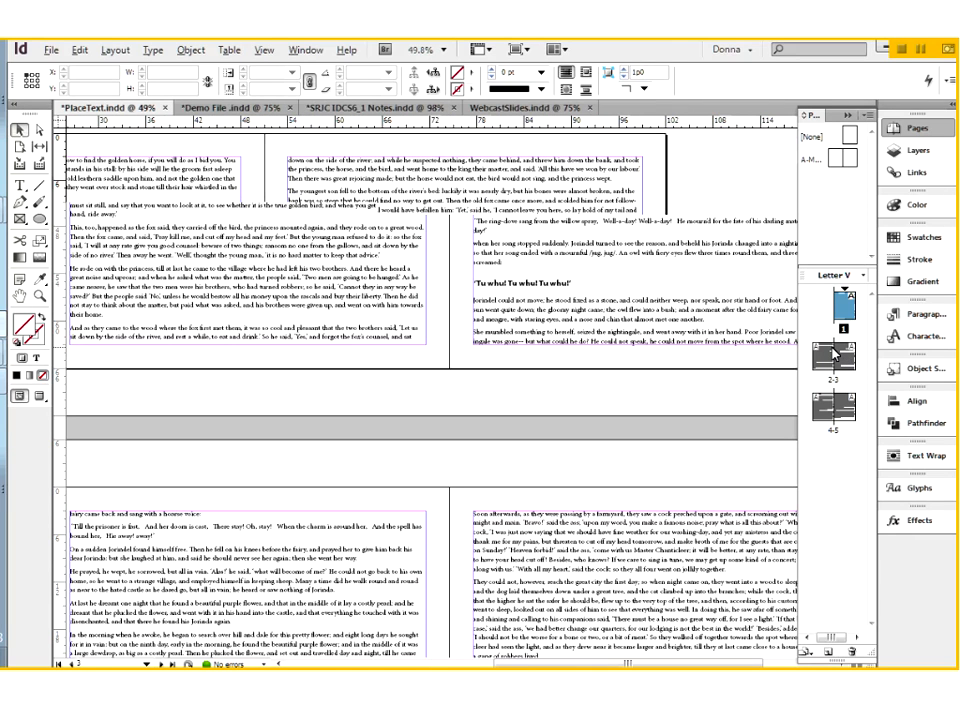
- Undo the autoflow and discard the loaded text
key("ctrl+z")
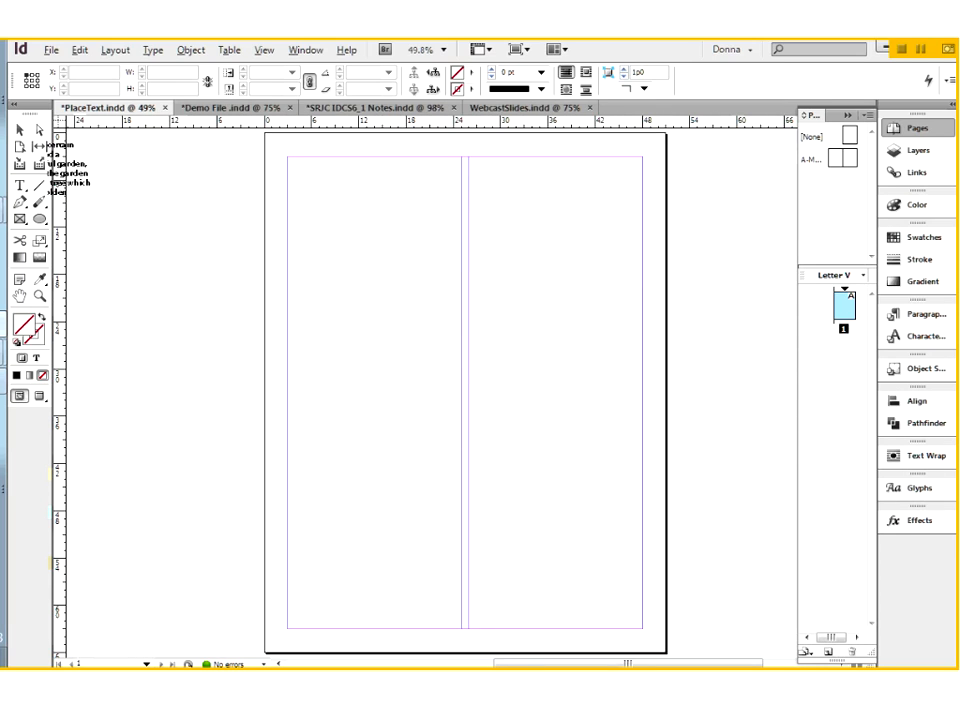
key("Escape")
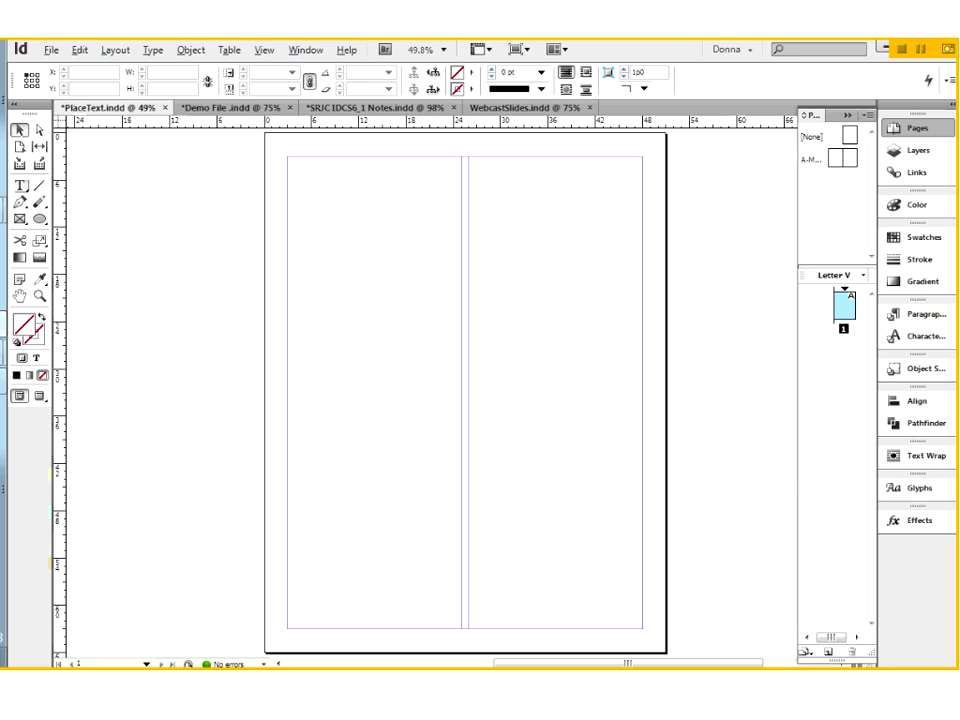
- Create a text frame spanning both columns from margin to margin, 45p0 wide by 60p0 high, and select it as an object
key("t")
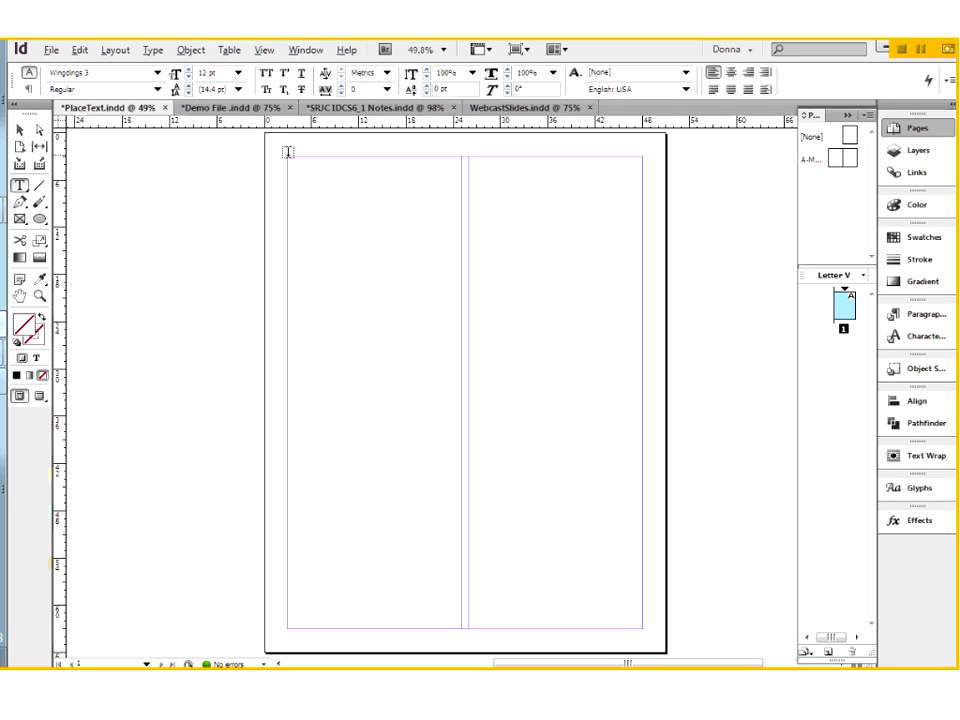
mouse_move(294, 180)
left_mouse_down()
mouse_move(584, 609)
mouse_move(641, 626)
left_mouse_up()
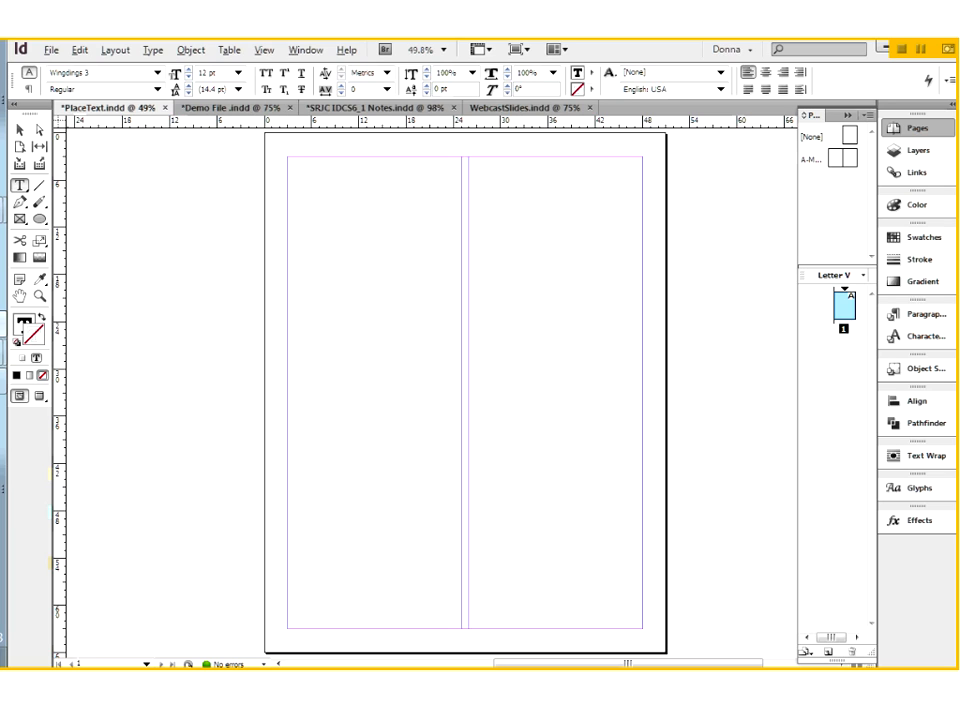
key("Escape")
left_click(318, 330)
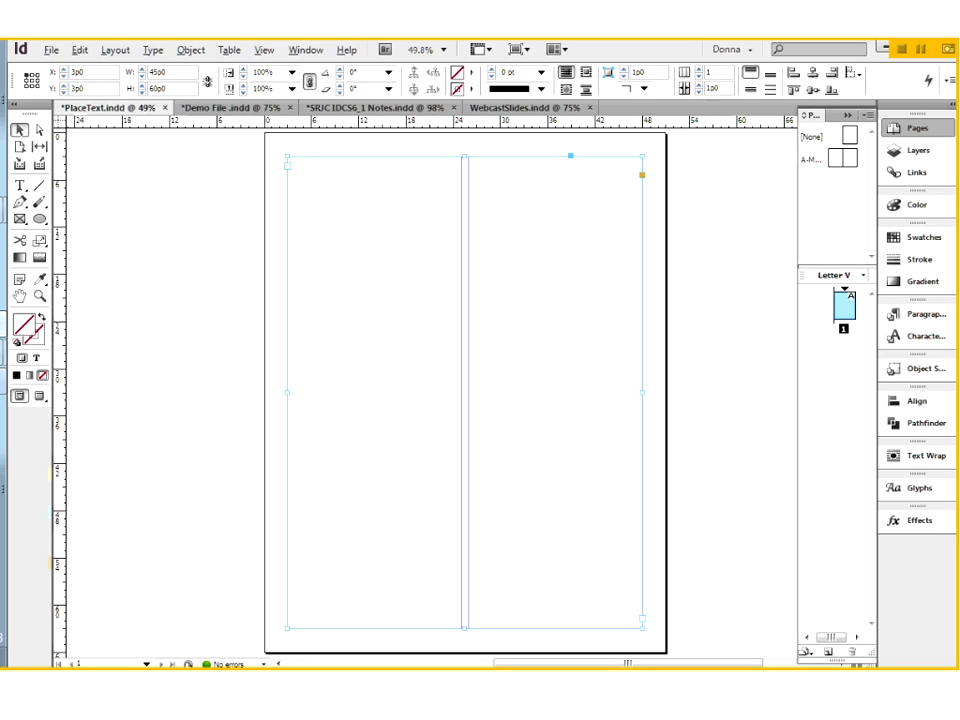
left_click(236, 236)
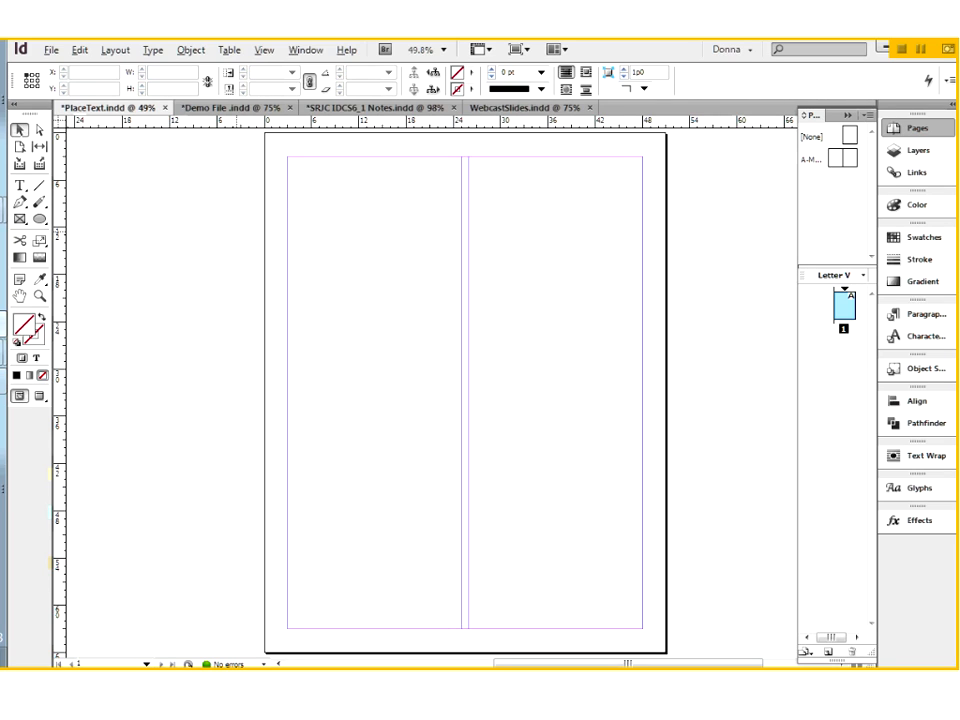
left_click(386, 487)
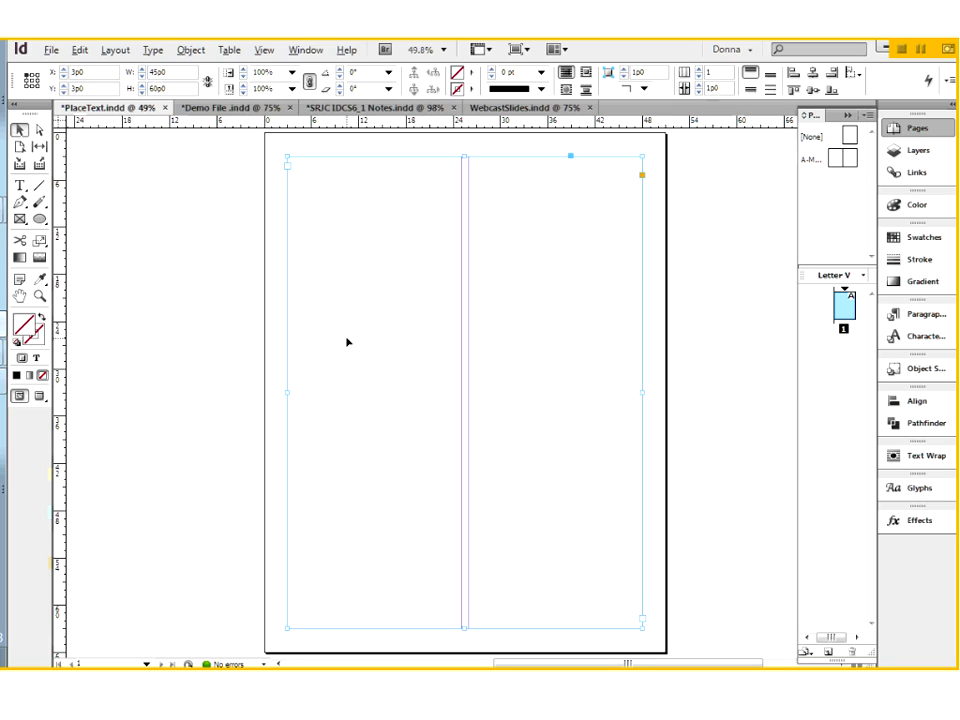
- Set the selected frame's number of columns to 2 in Text Frame Options
left_click(153, 50)
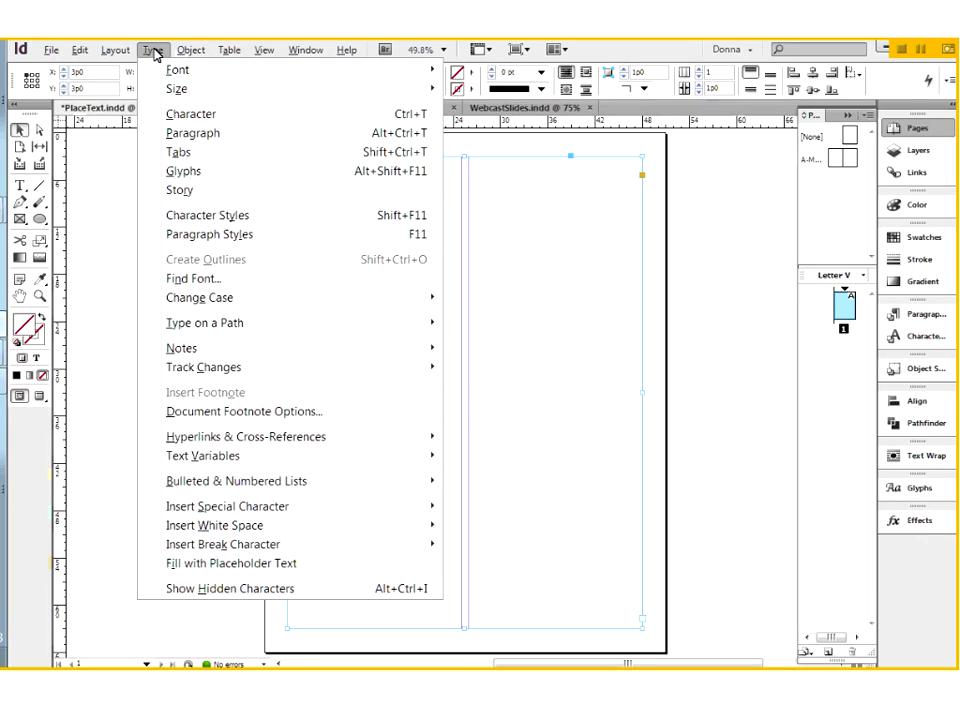
mouse_move(190, 50)
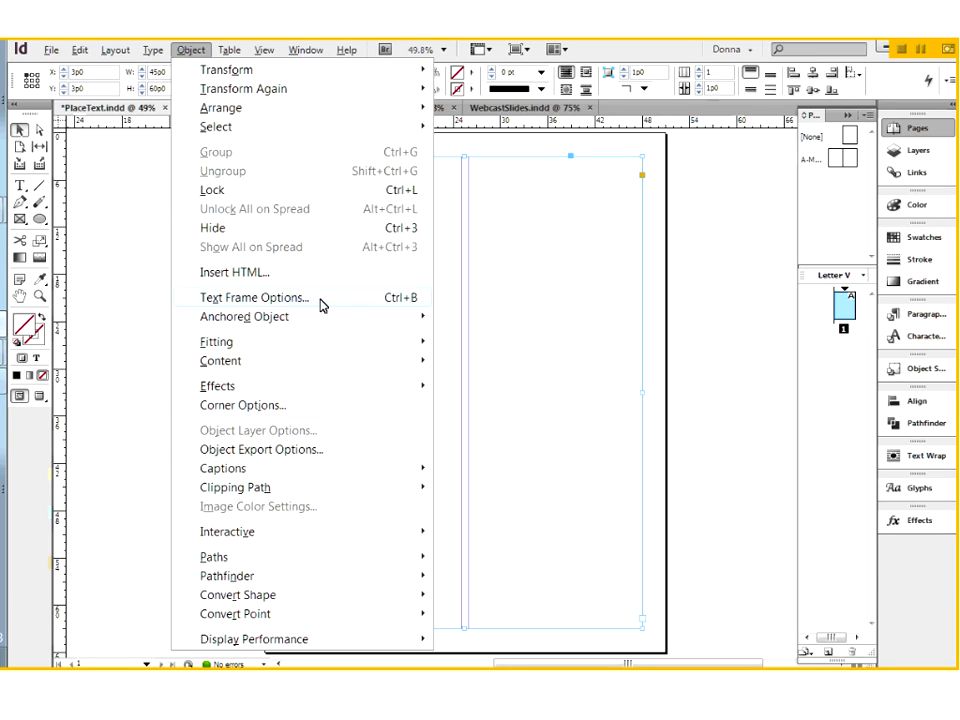
left_click(321, 304)
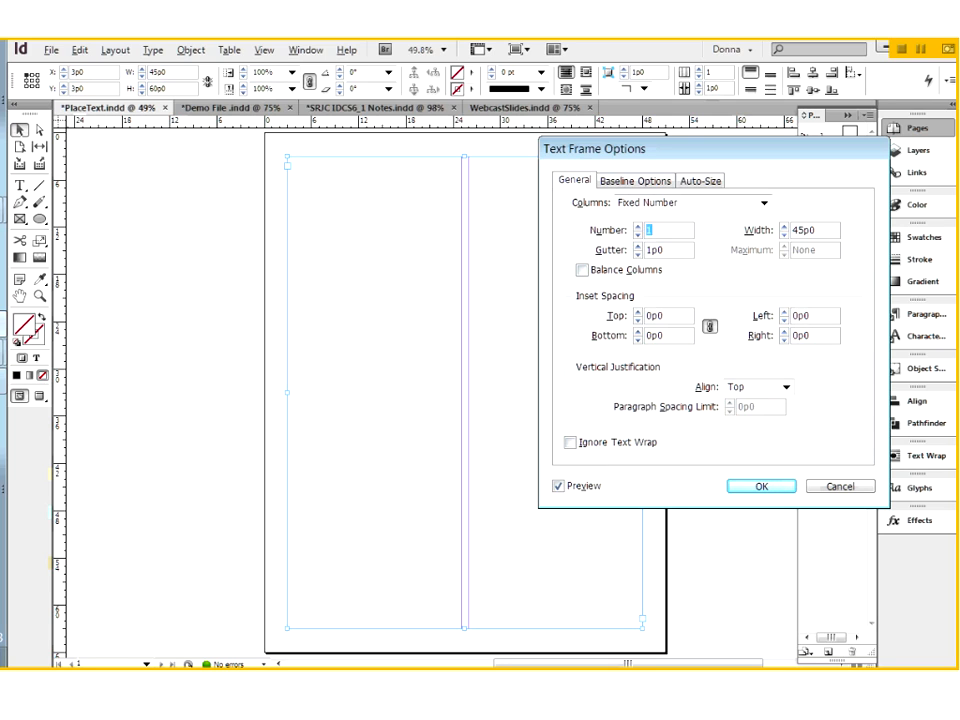
left_click(638, 228)
left_click(775, 489)
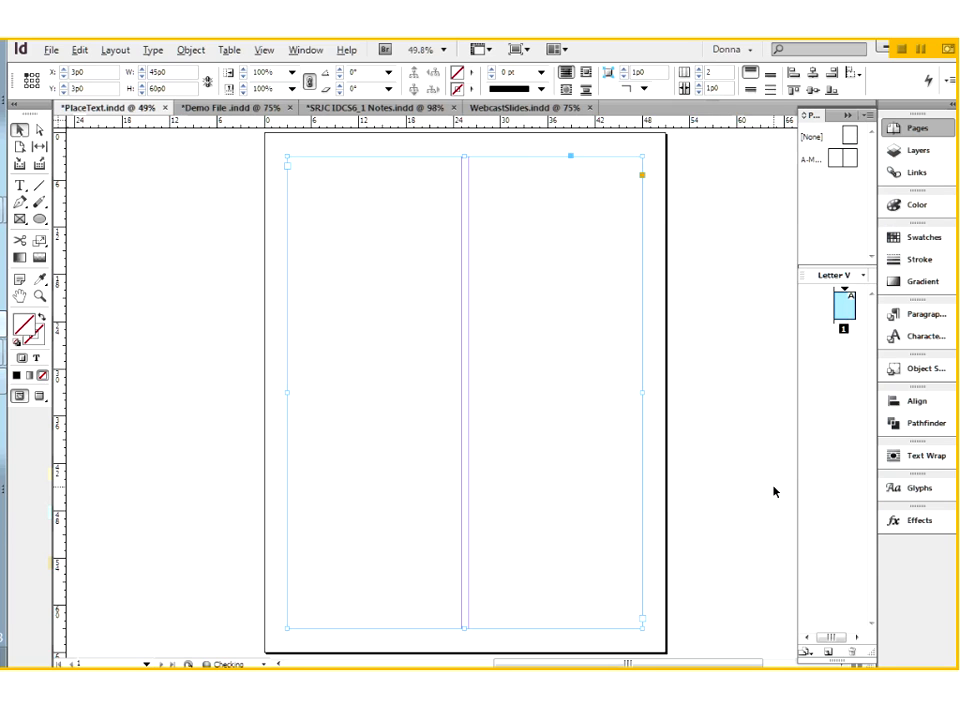
- Shift the two-column frame 3p0 to the right, return it to the page margins, and deselect it
left_click_drag(511, 285, 536, 285)
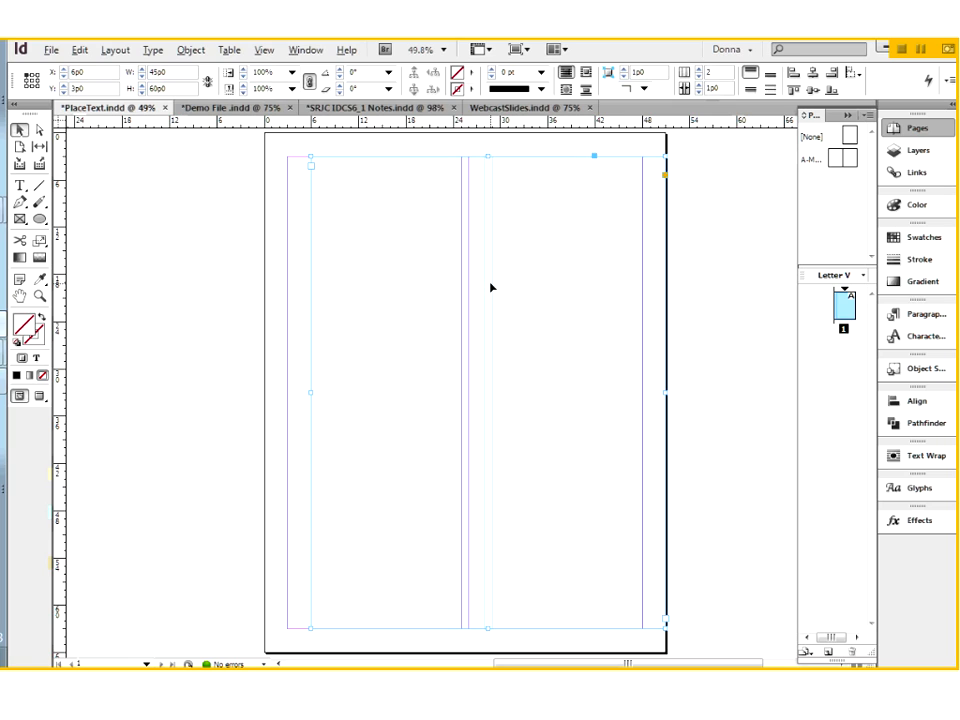
left_click_drag(525, 272, 501, 272)
left_click(208, 208)
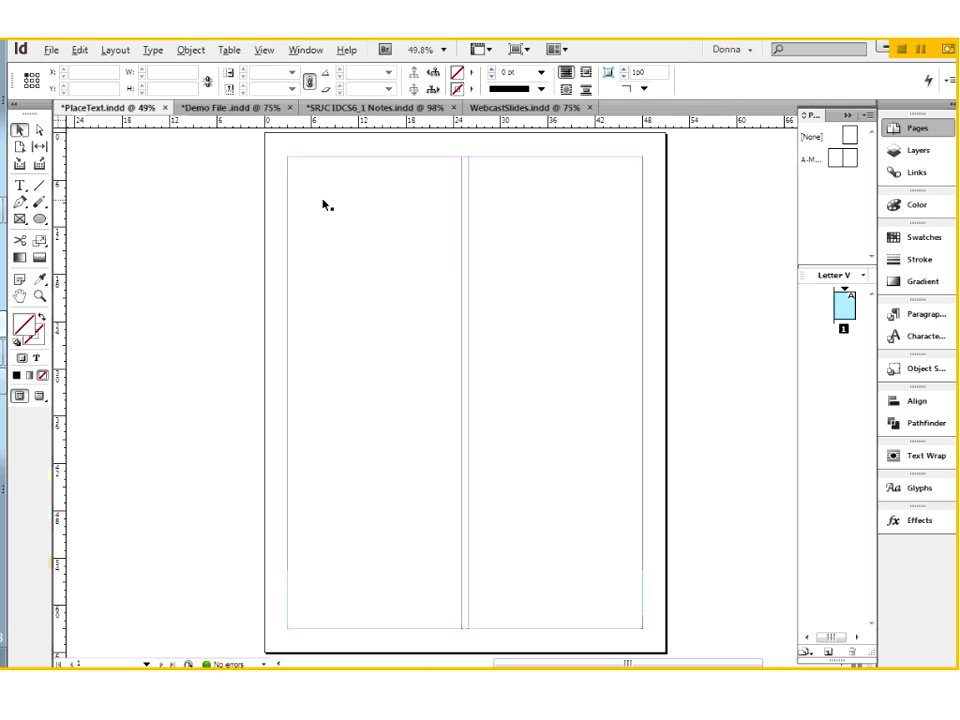
left_click(292, 201)
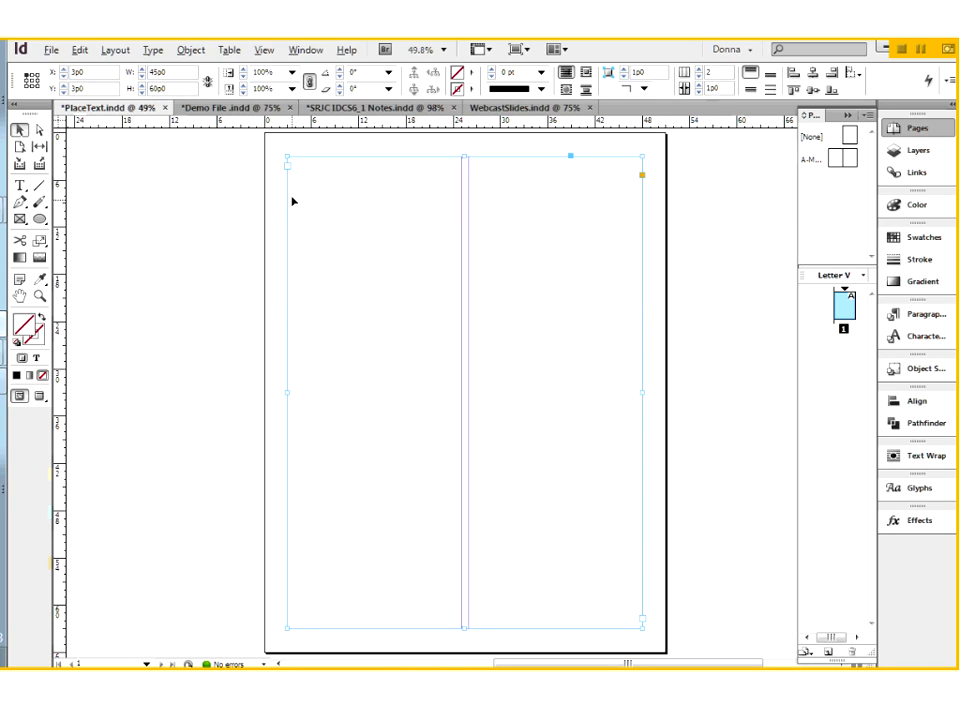
left_click(227, 232)
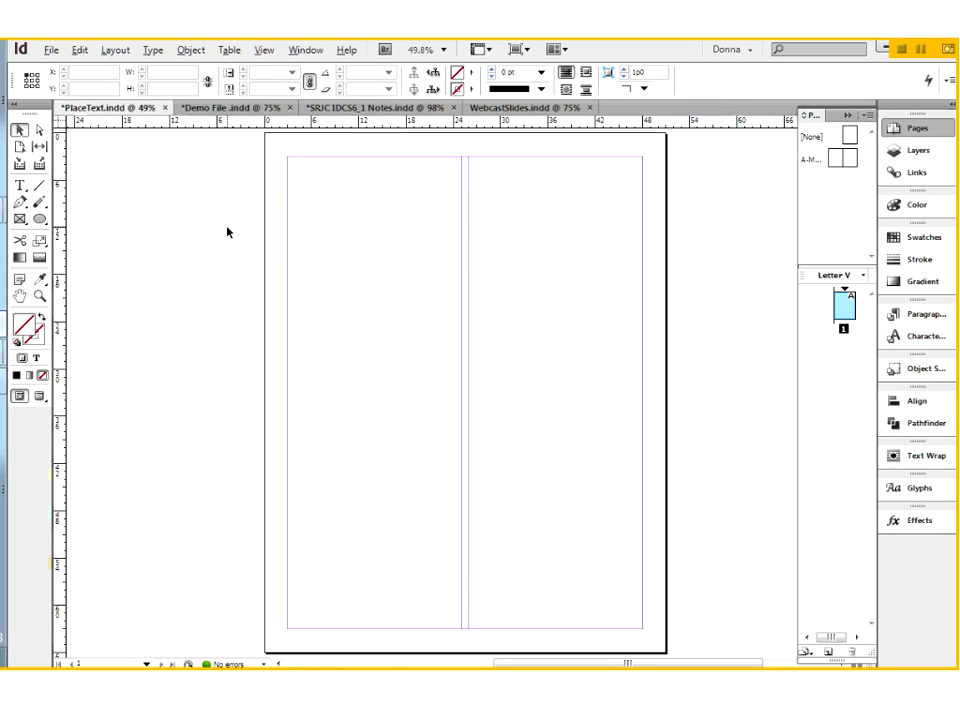
- Place ImportShorter.rtf into the two-column frame and select the filled frame
key("ctrl+d")
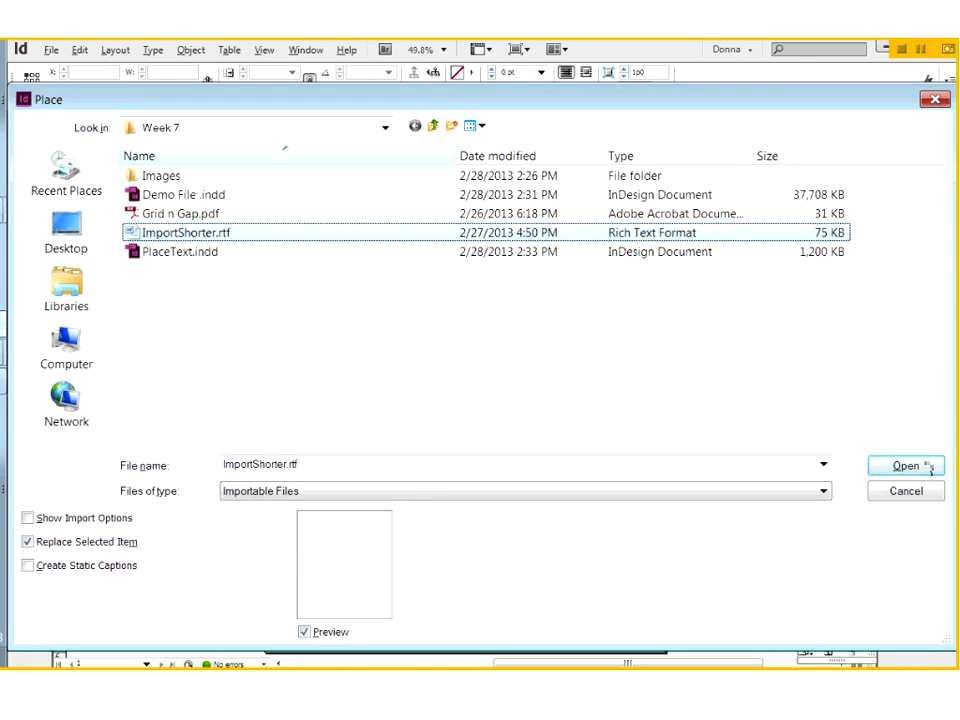
left_click(904, 466)
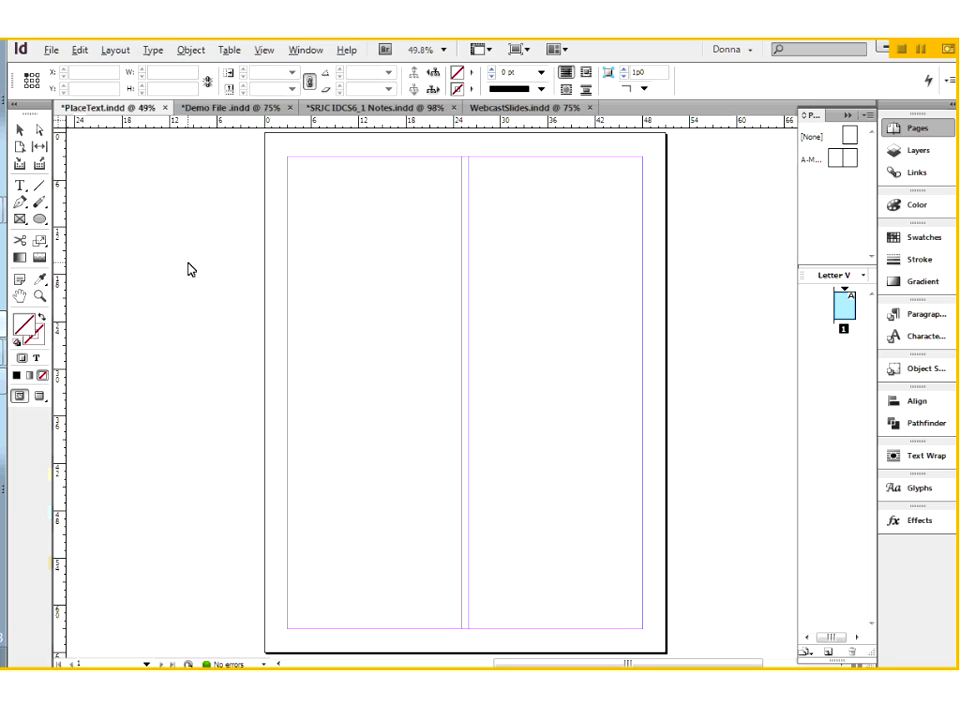
left_click(302, 178)
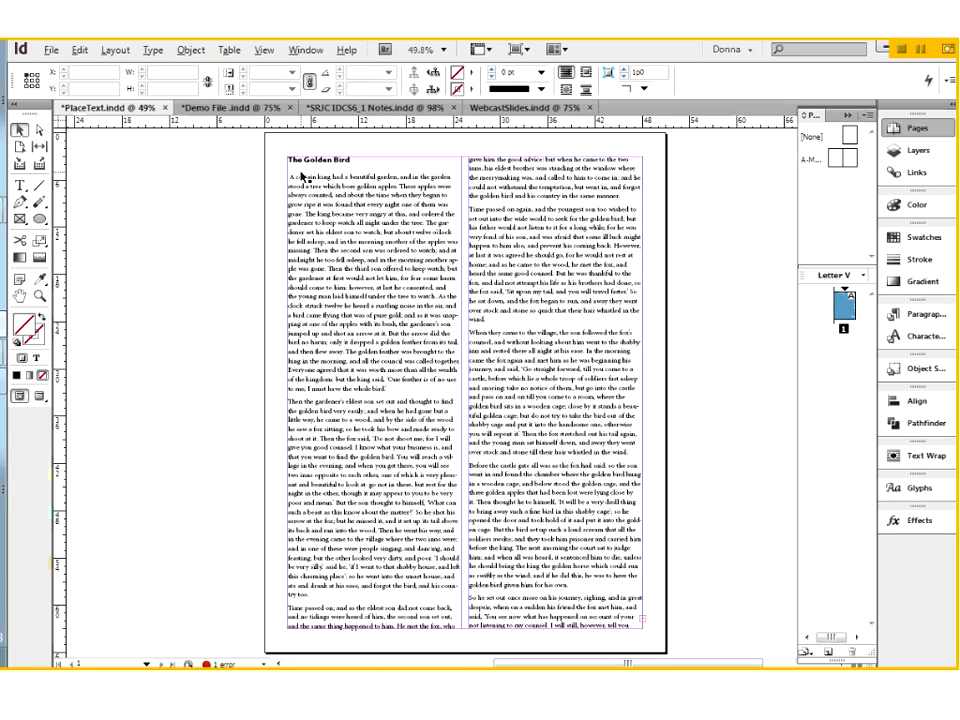
left_click(631, 621)
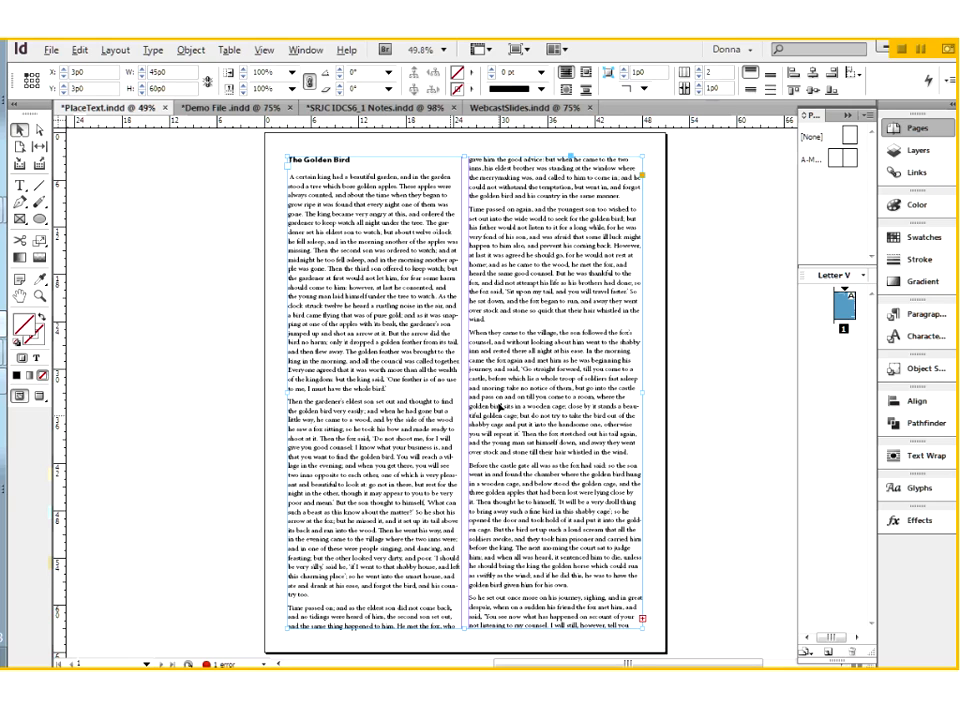
- Undo the text placement and move the empty two-column frame onto the pasteboard beside the page, at about X 53p4.5, Y 3p10.5
key("ctrl+z")
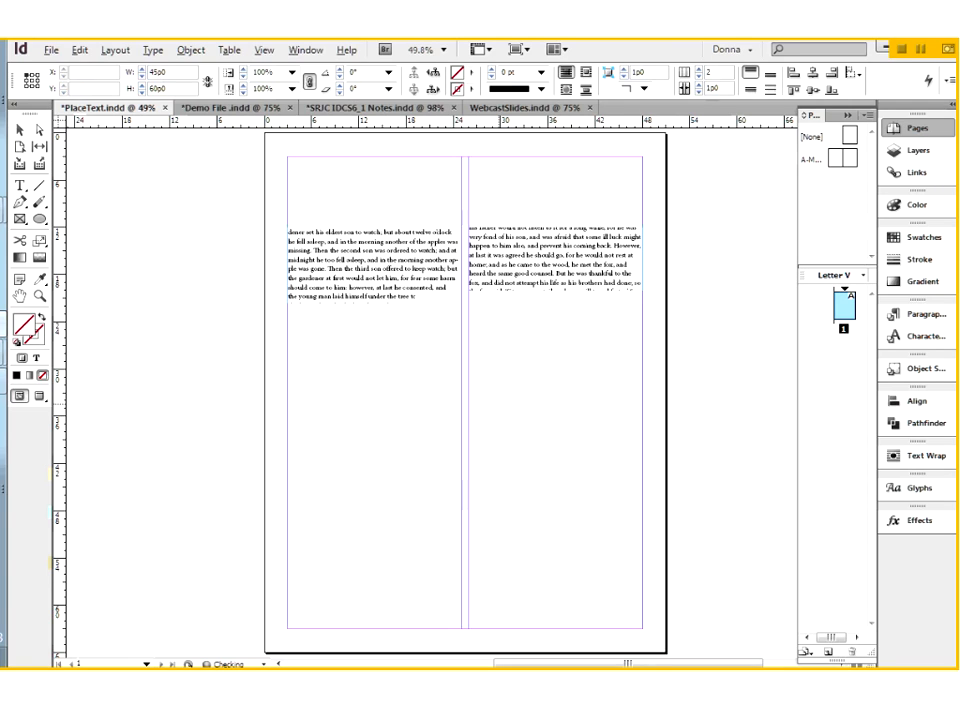
key("ctrl+z")
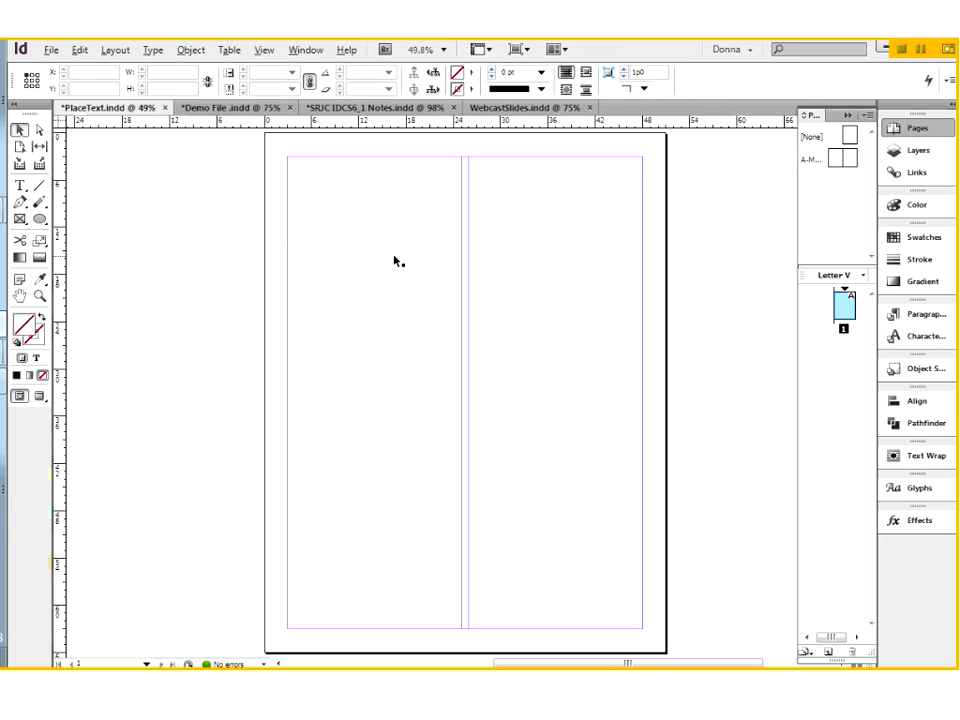
left_click_drag(304, 469, 701, 476)
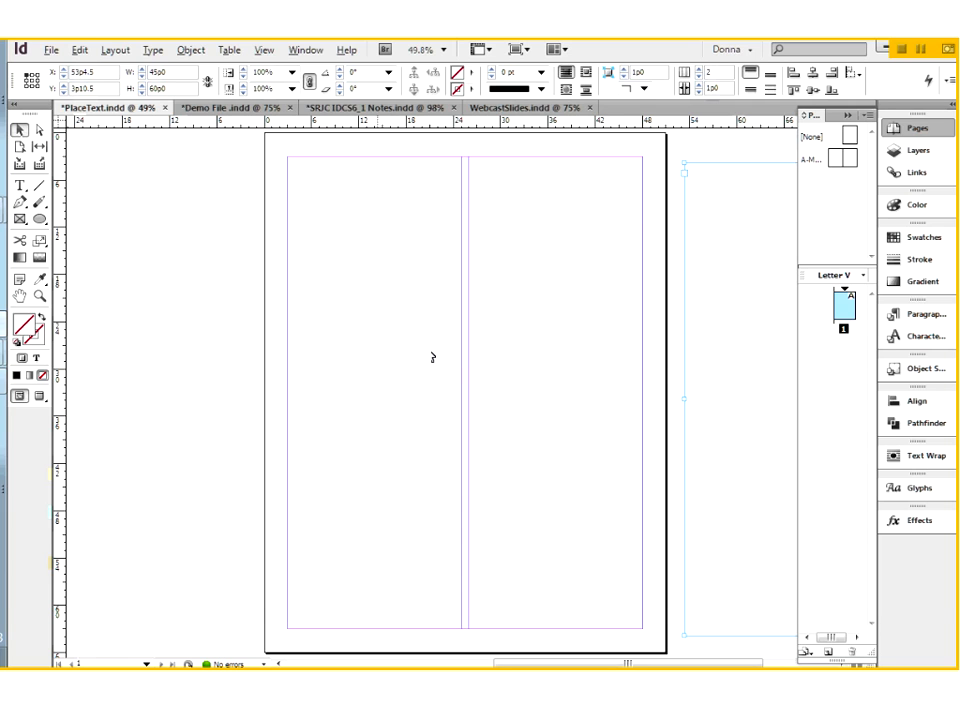
- Place ImportShorter.rtf into the two-column frame on the pasteboard and collapse the page thumbnails to uncover it
key("ctrl+d")
left_click(236, 234)
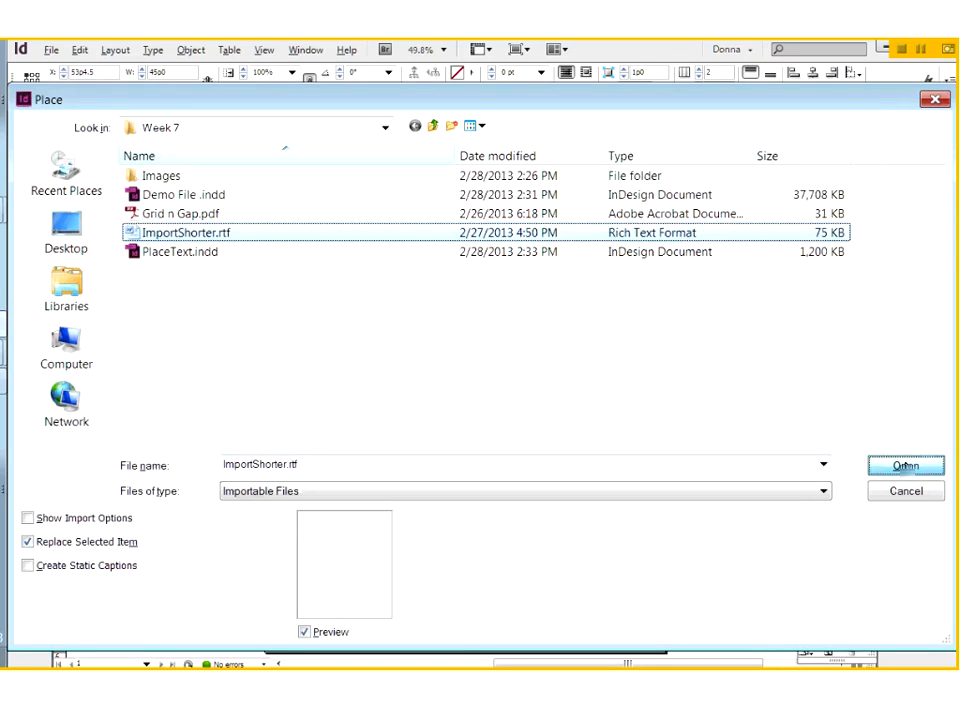
left_click(905, 465)
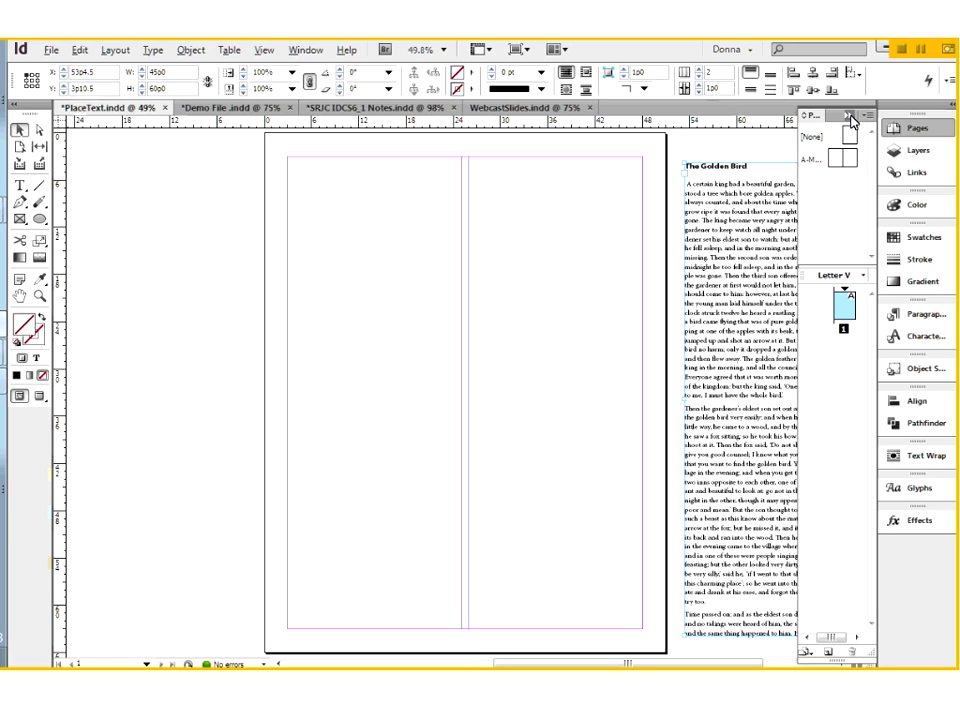
left_click(848, 116)
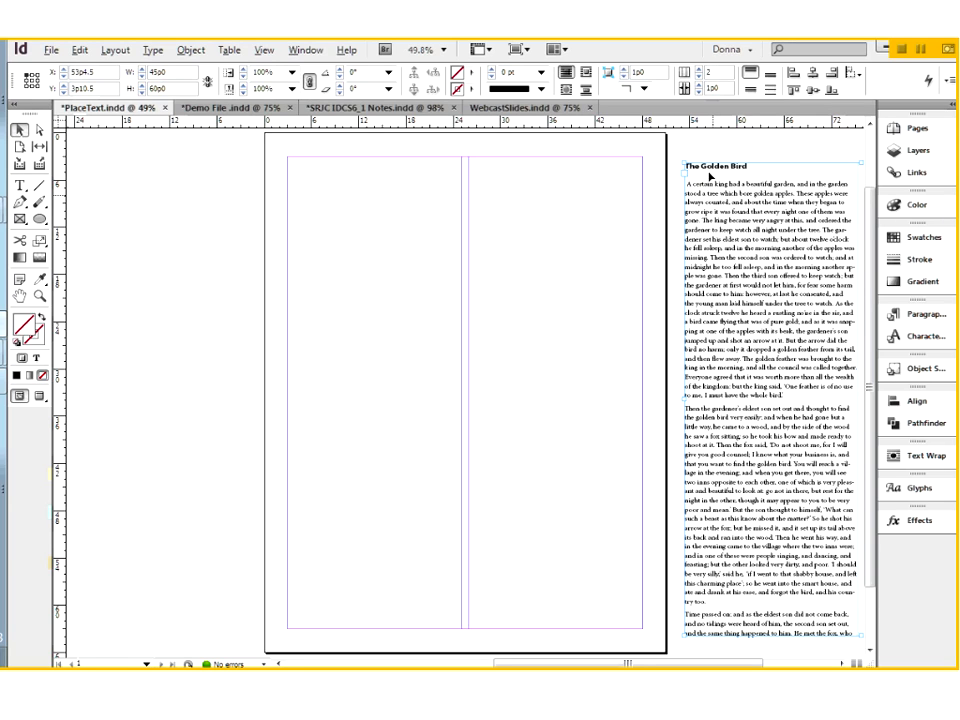
- Deselect the pasteboard frame and place ImportShorter.rtf at column width from the top of the page's left column
left_click(80, 191)
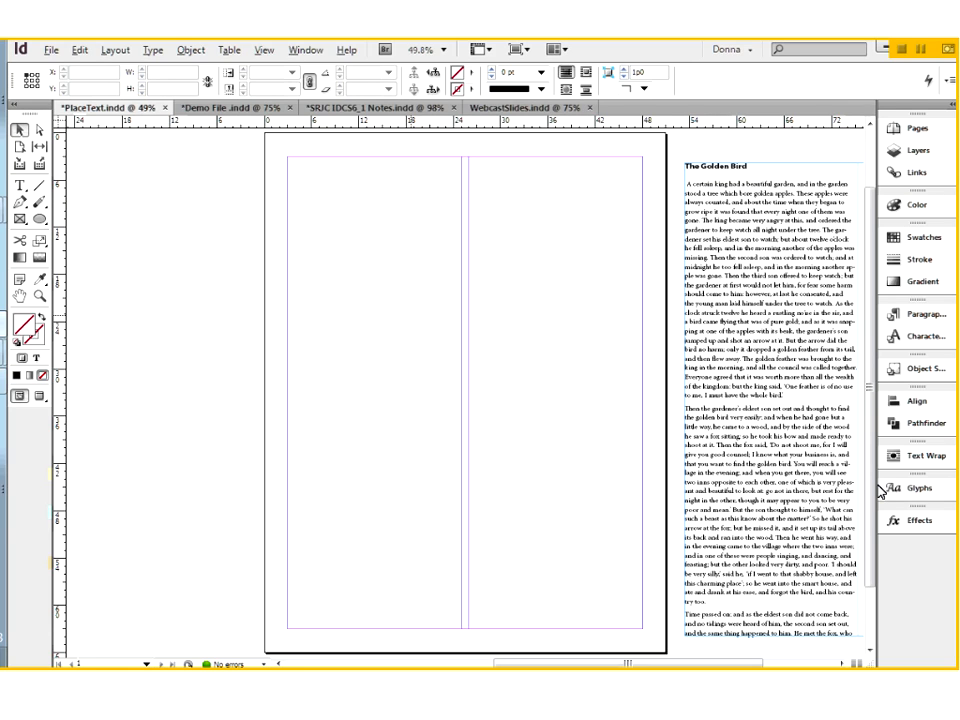
key("ctrl+d")
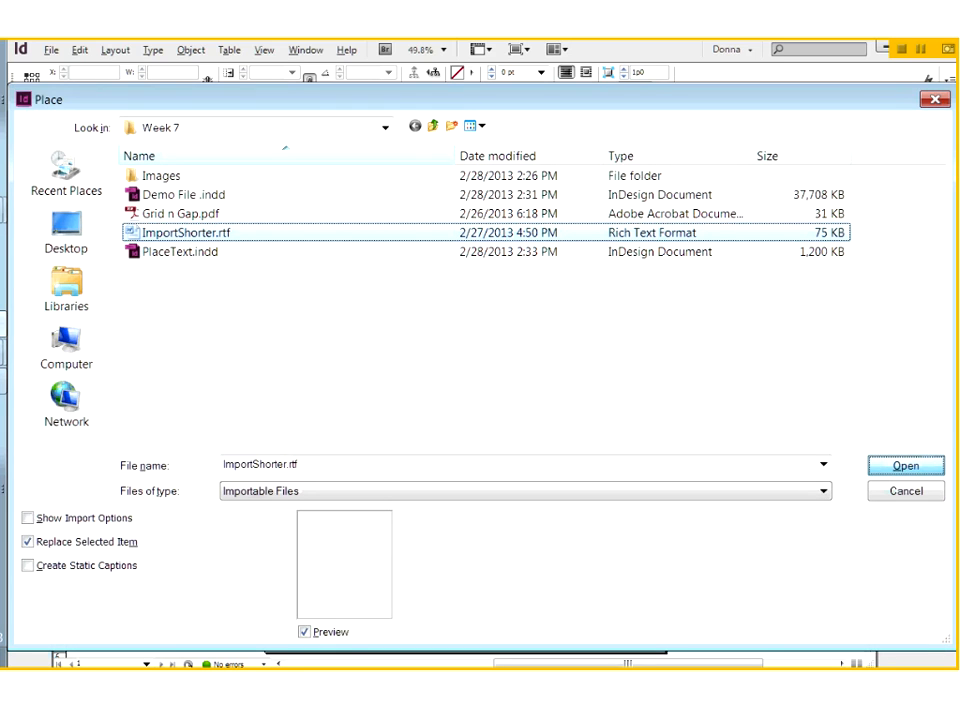
key("Return")
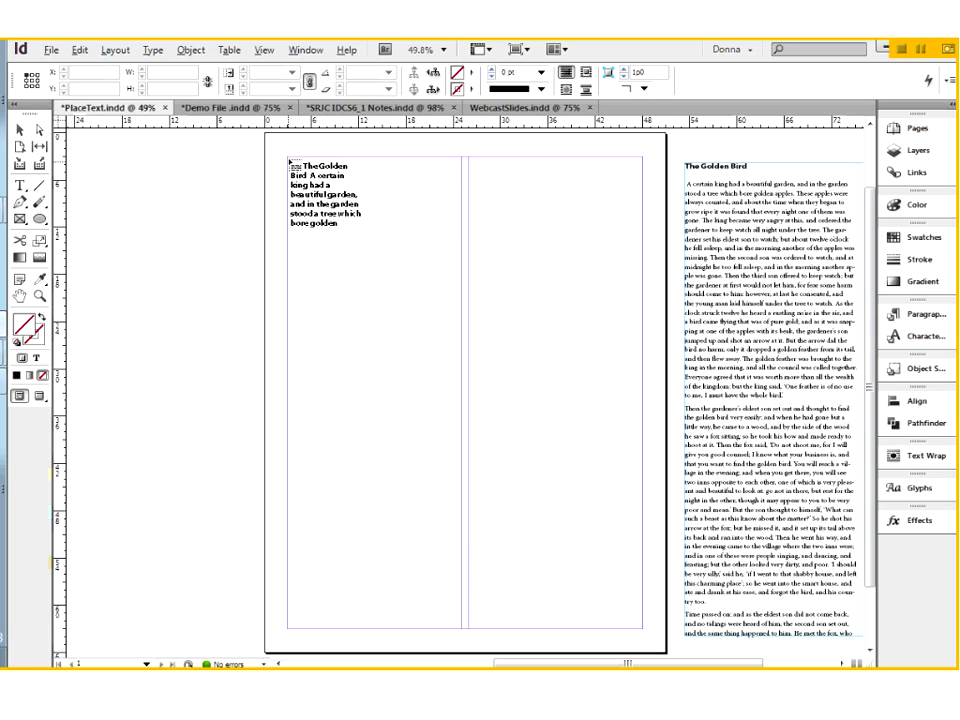
left_click_drag(290, 160, 290, 160)
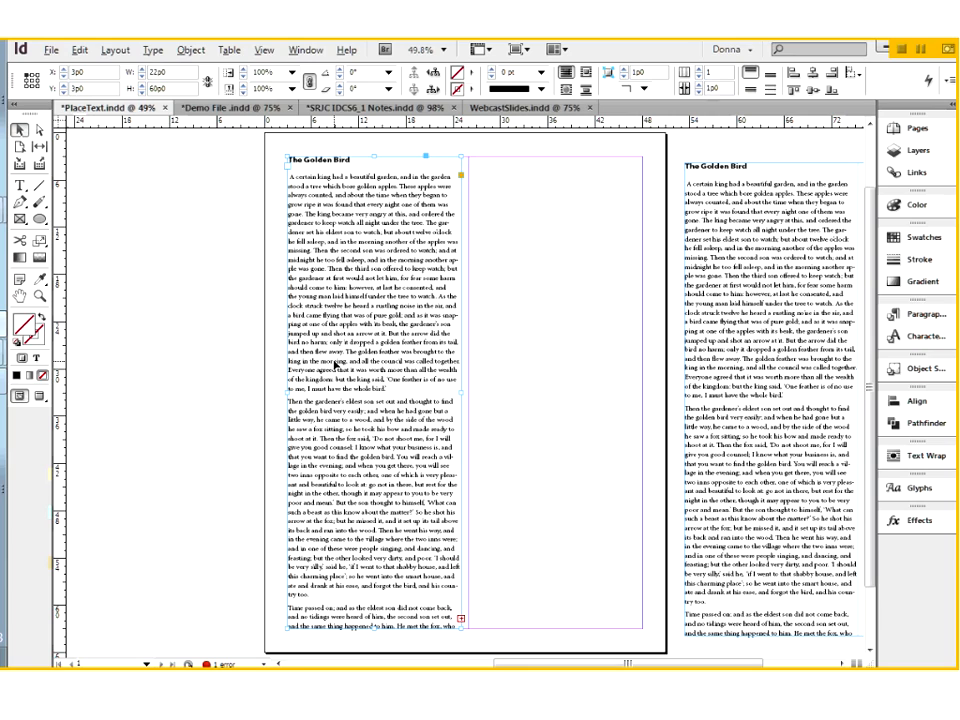
- Thread the left column's overset text into the right column and compare the separate column frames with the two-column frame on the pasteboard
left_click(460, 622)
left_click(493, 160)
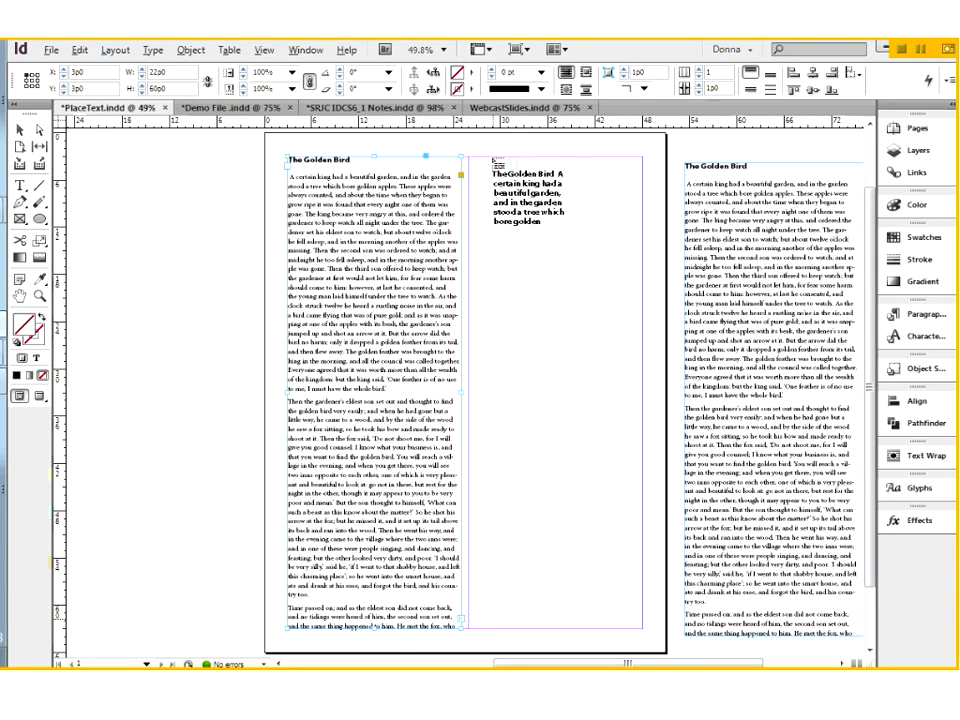
key("ctrl+z")
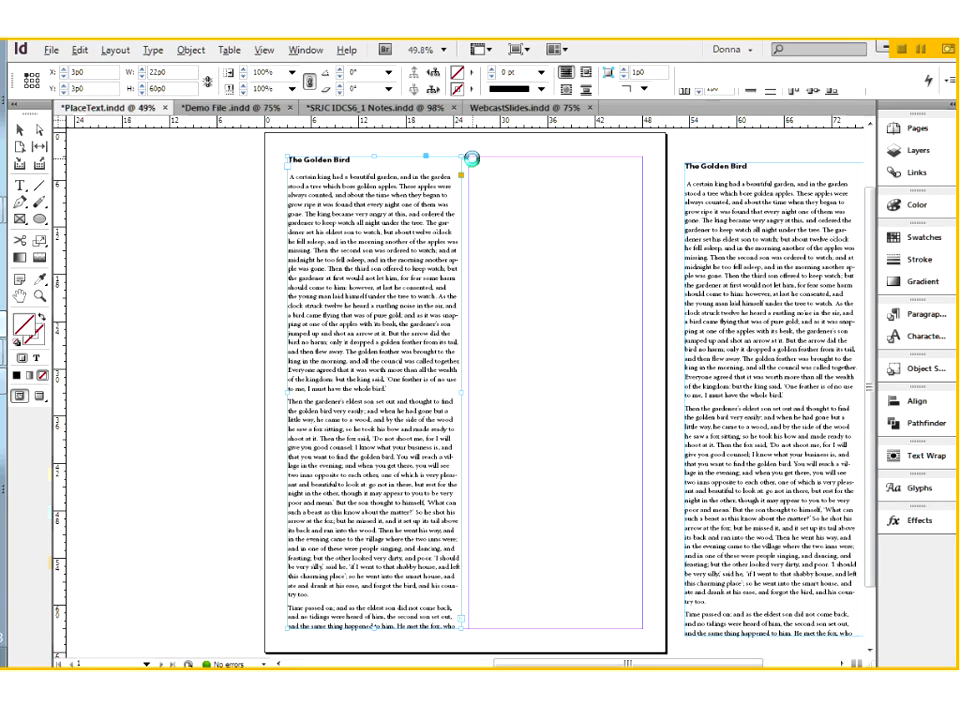
left_click(553, 338)
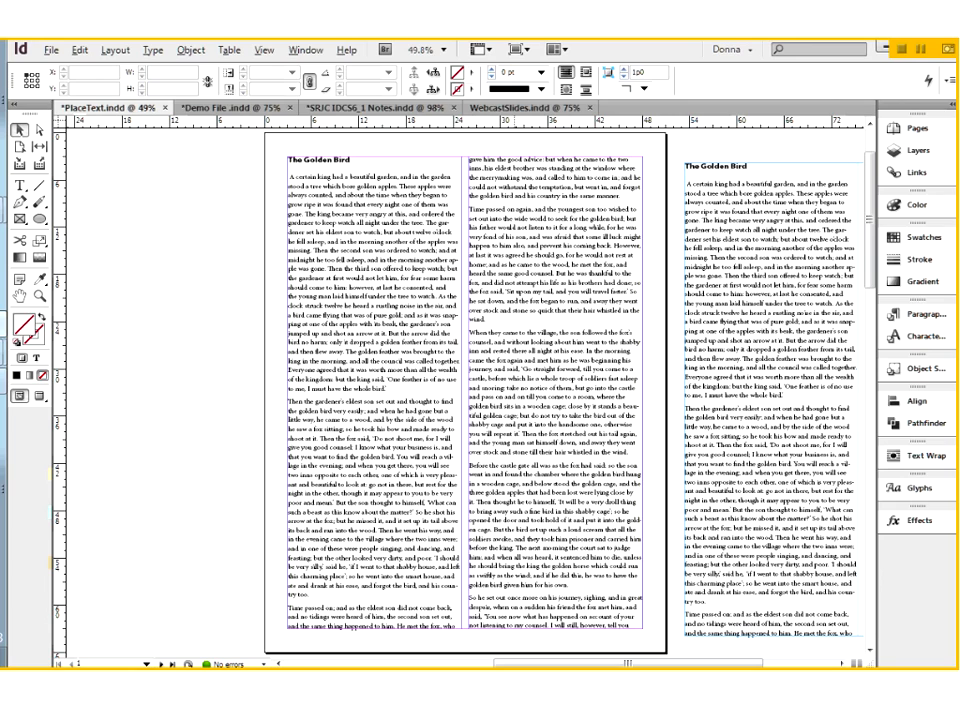
left_click(380, 365)
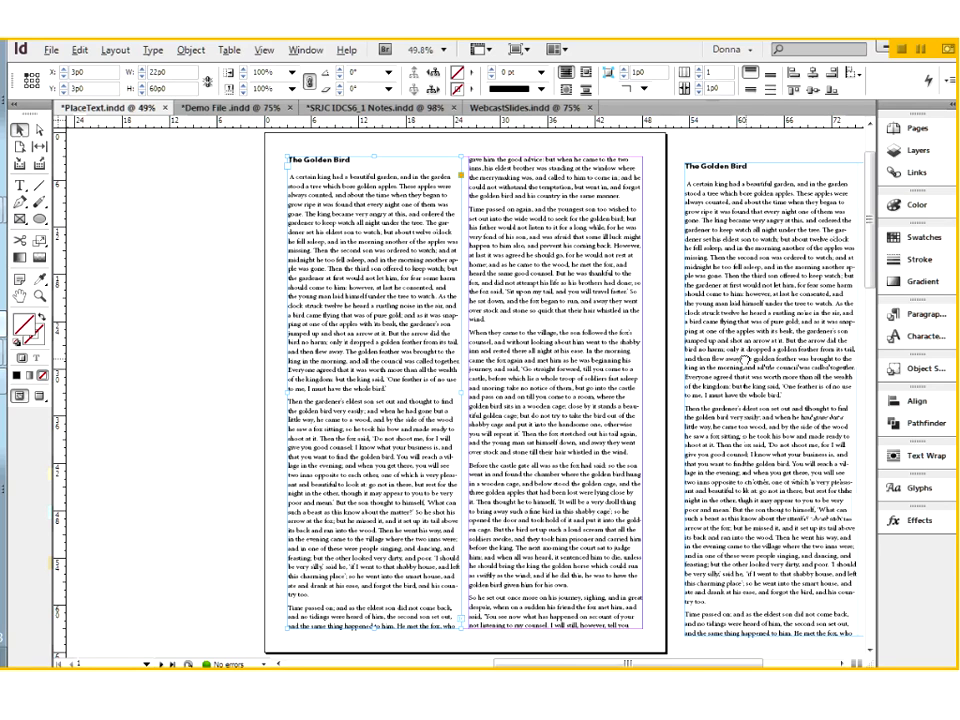
scroll(745, 357, "right", 4)
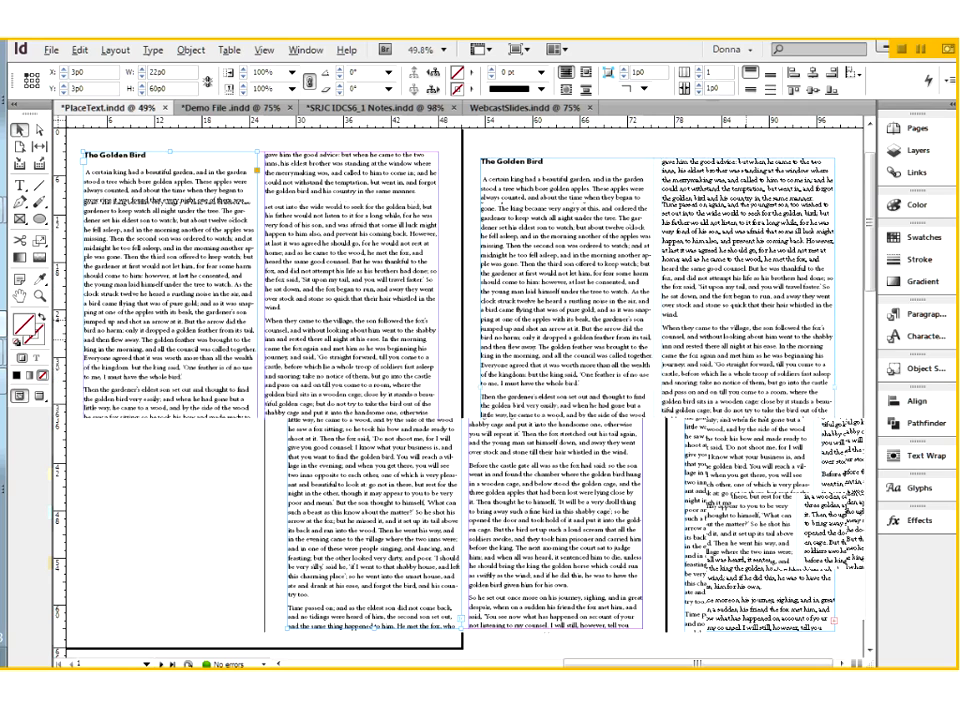
- Remove the two-column frame from the pasteboard and both threaded column frames from the page
left_click(508, 342)
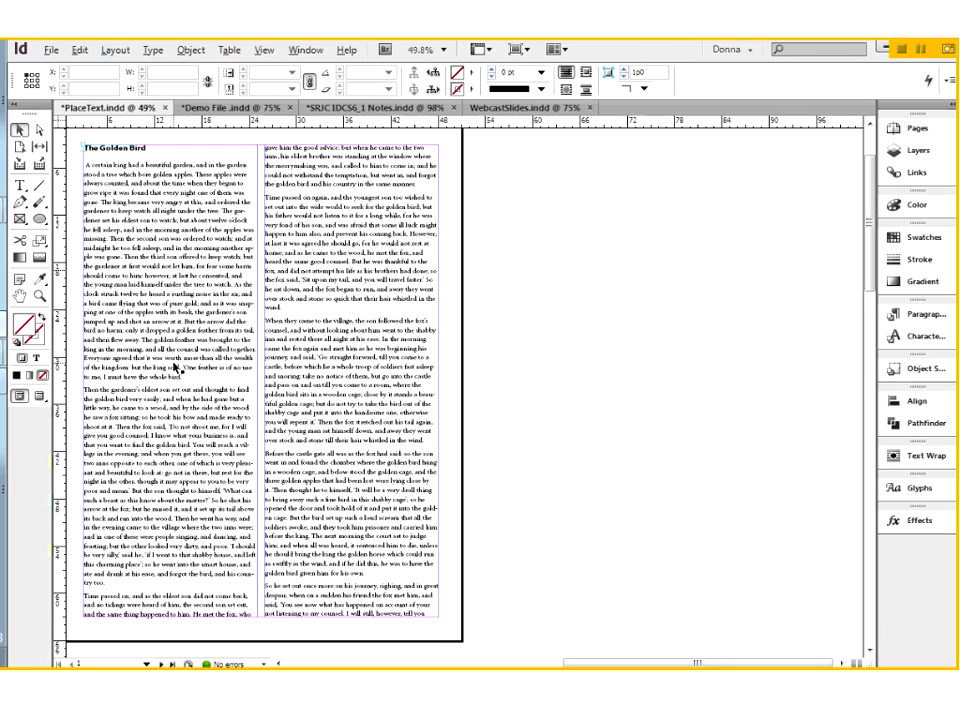
key("ctrl+z")
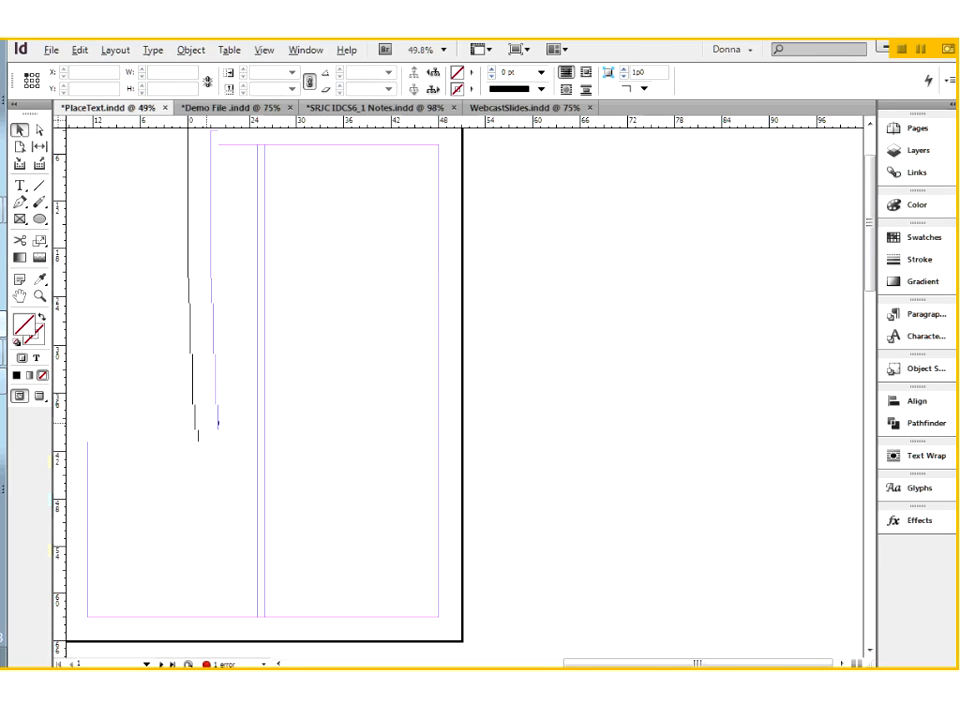
left_click_drag(218, 423, 230, 446)
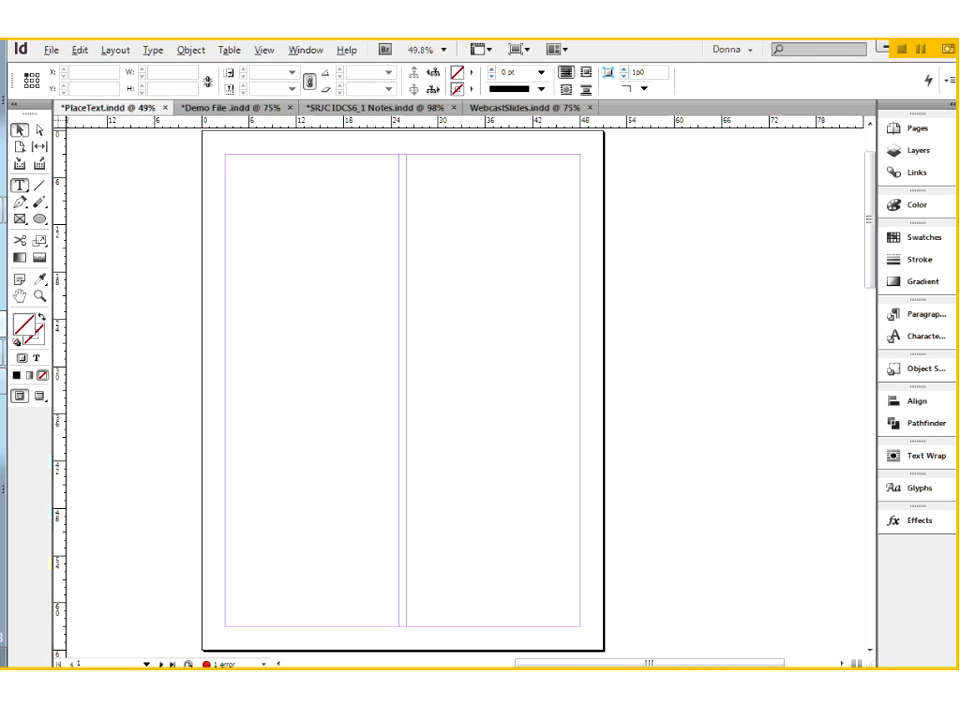
- Draw a text frame 45p0 by 60p0 filling the page margins and place the text cursor inside it
left_click(20, 186)
left_click_drag(239, 250, 575, 625)
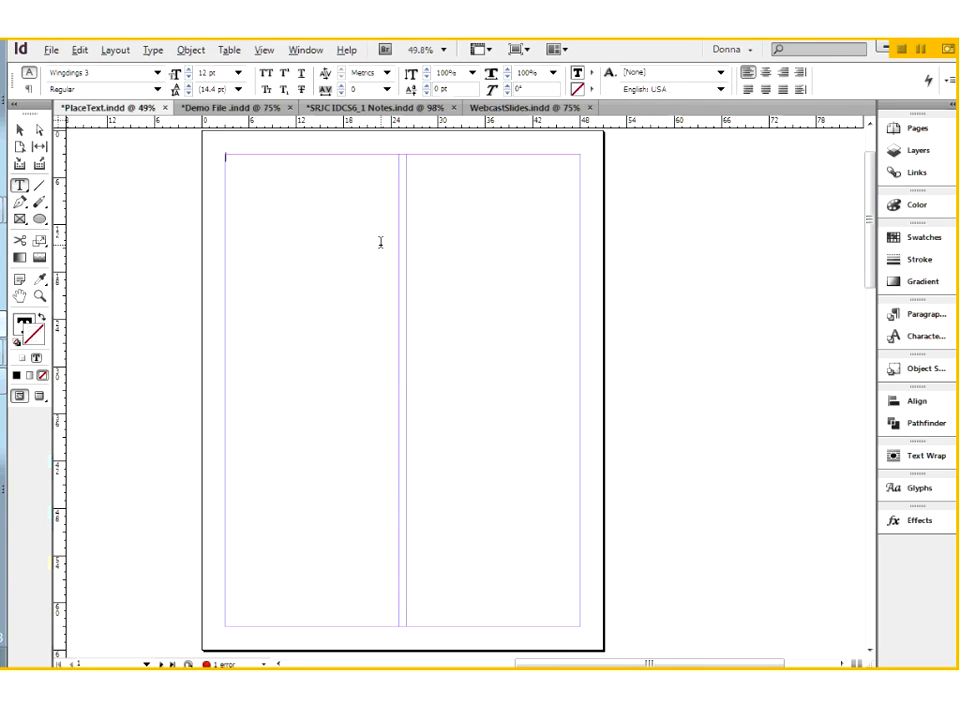
left_click(20, 130)
left_click(71, 158)
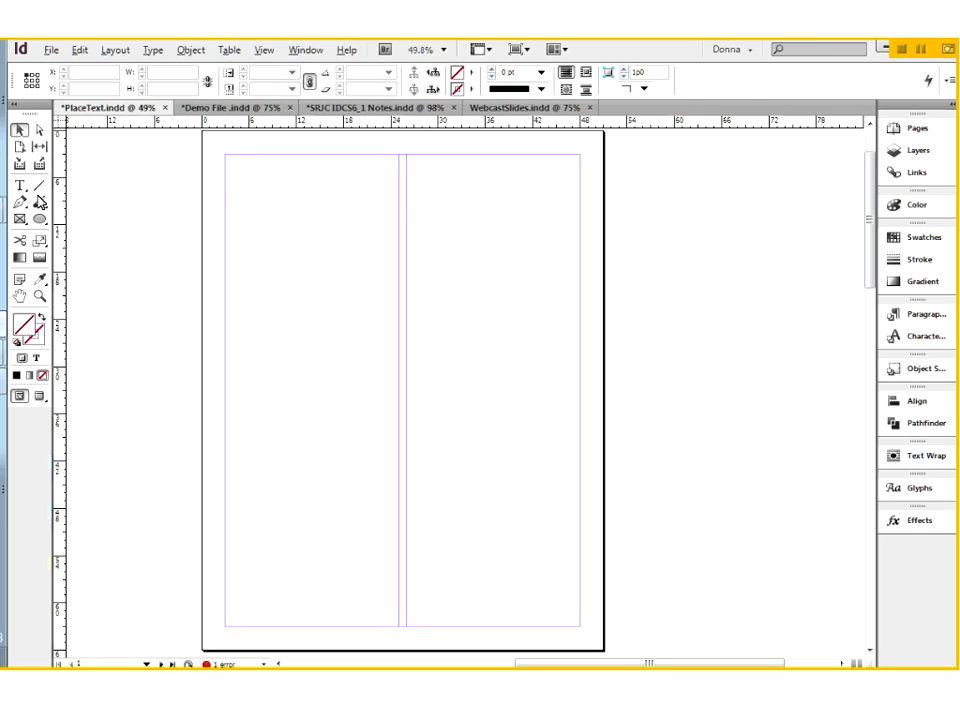
left_click(19, 186)
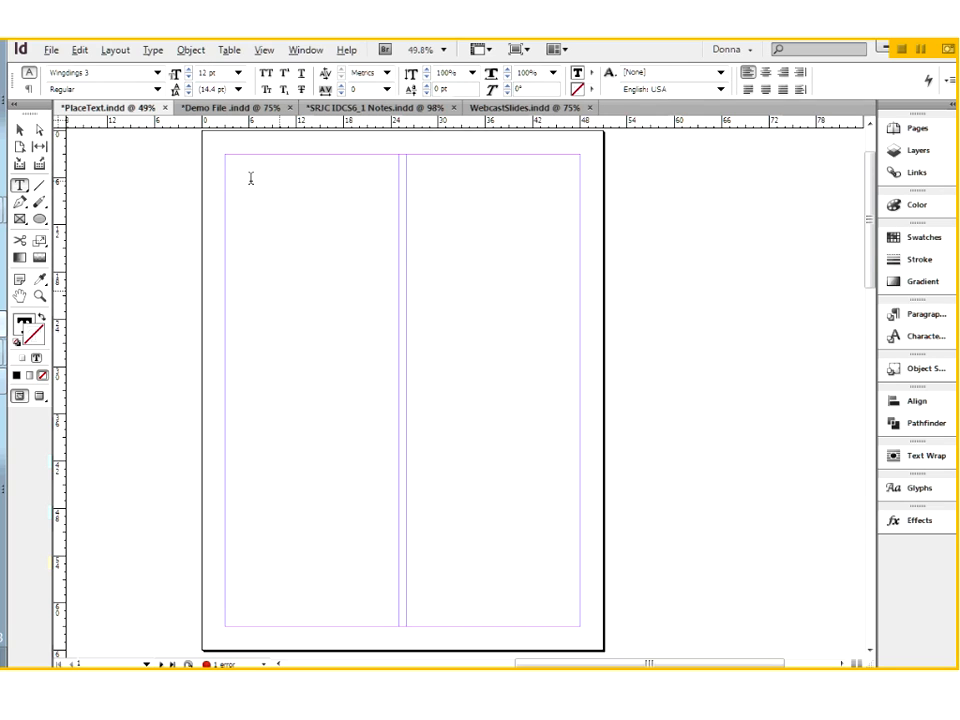
left_click(20, 130)
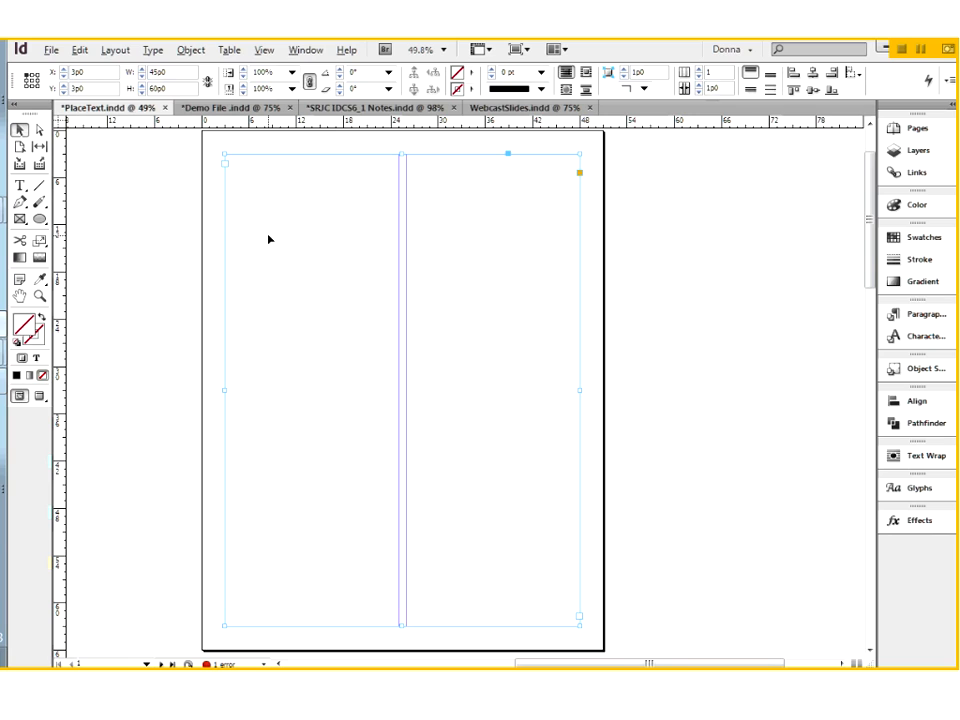
left_click(21, 187)
left_click(240, 166)
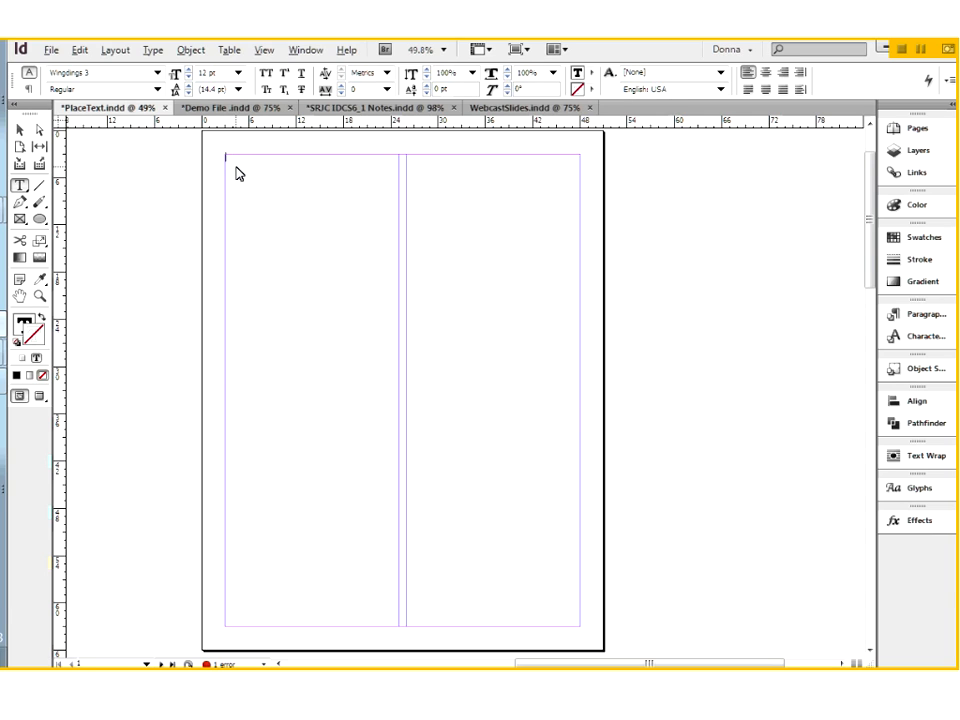
- Place ImportShorter.rtf at the text cursor in the empty frame
key("ctrl+d")
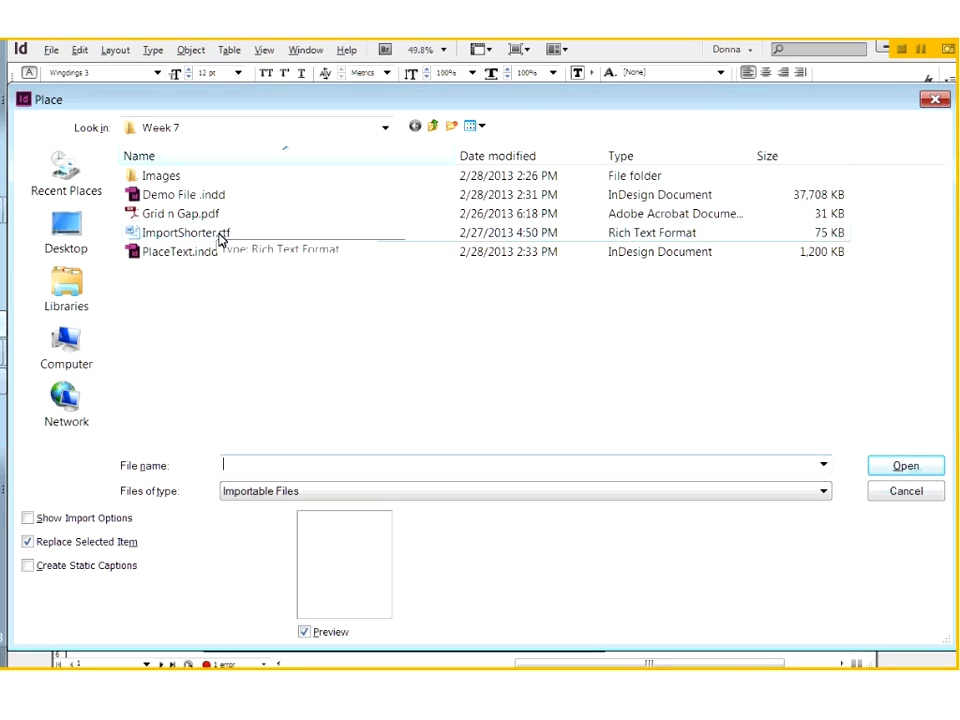
left_click(219, 236)
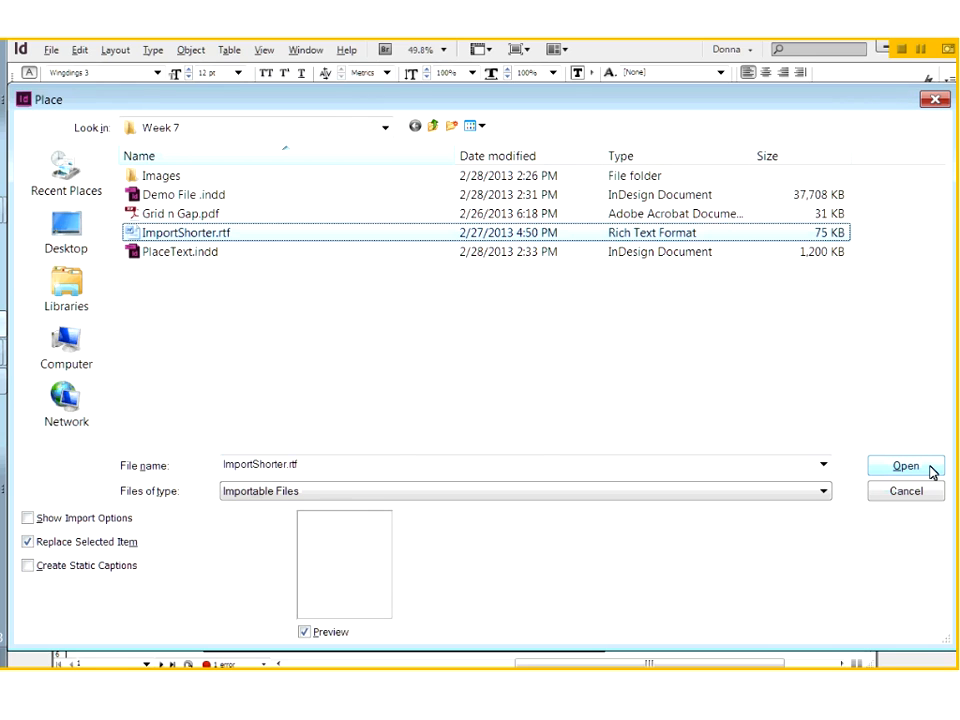
left_click(930, 472)
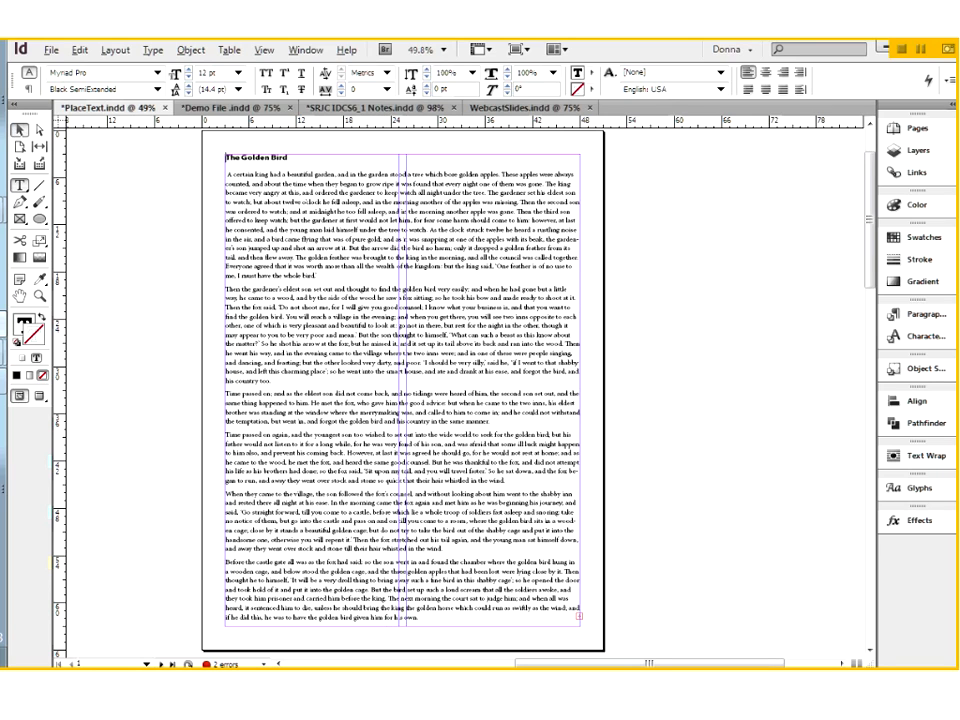
- Move the filled frame past the page's right margin, and undo both the move and the text placement
key("Escape")
left_click_drag(257, 479, 621, 485)
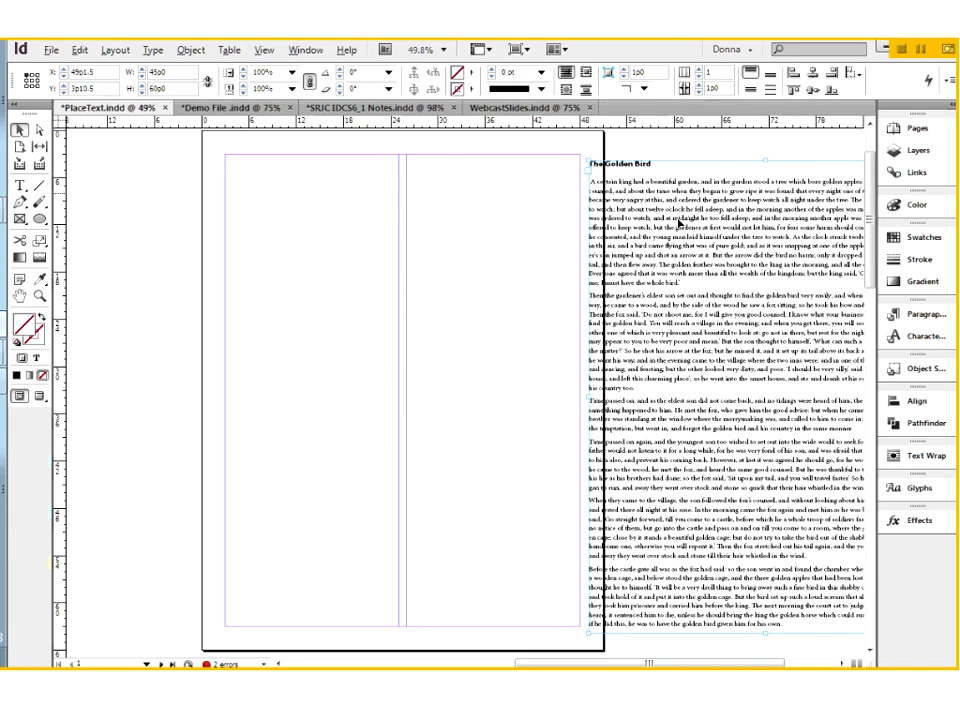
key("ctrl+z")
key("ctrl+z")
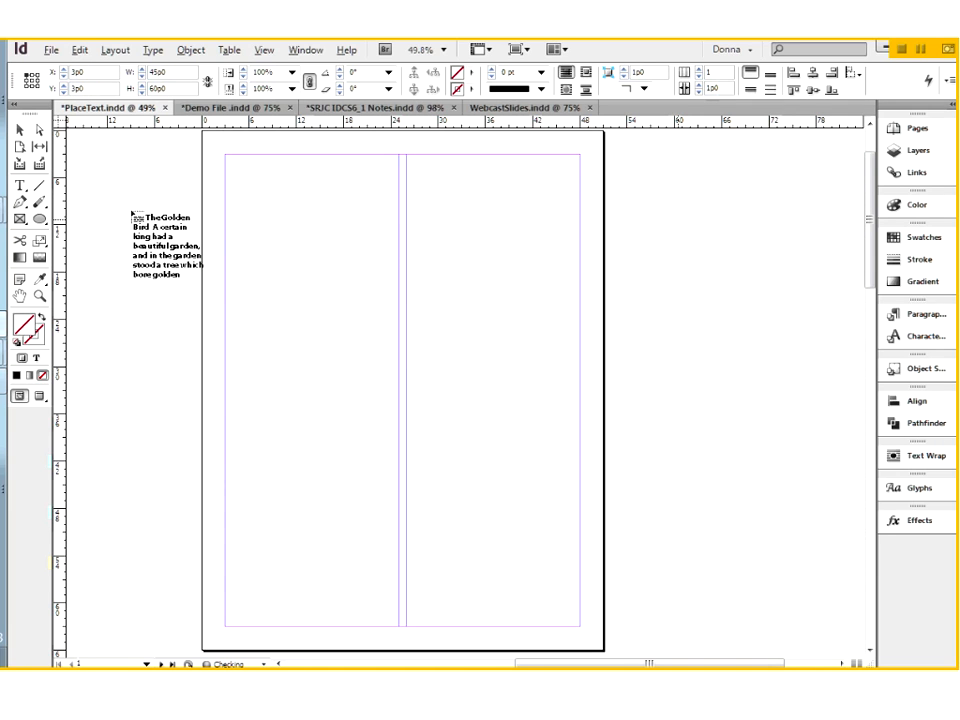
- Discard the loaded text and place ImportShorter.rtf into the empty margin-sized frame while it is selected as an object
key("shift+p")
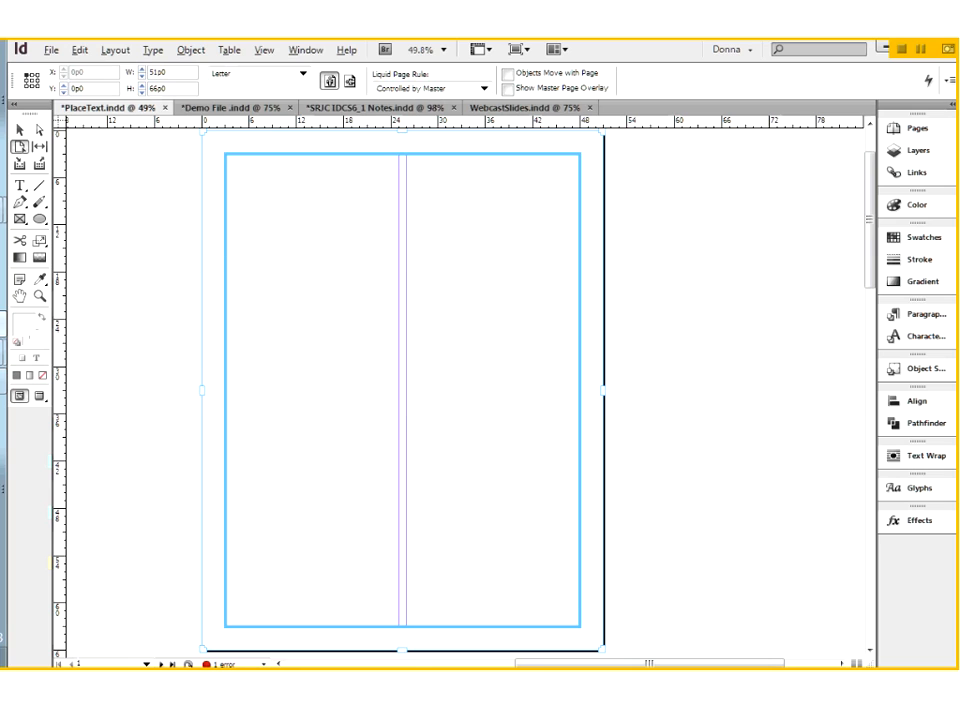
key("v")
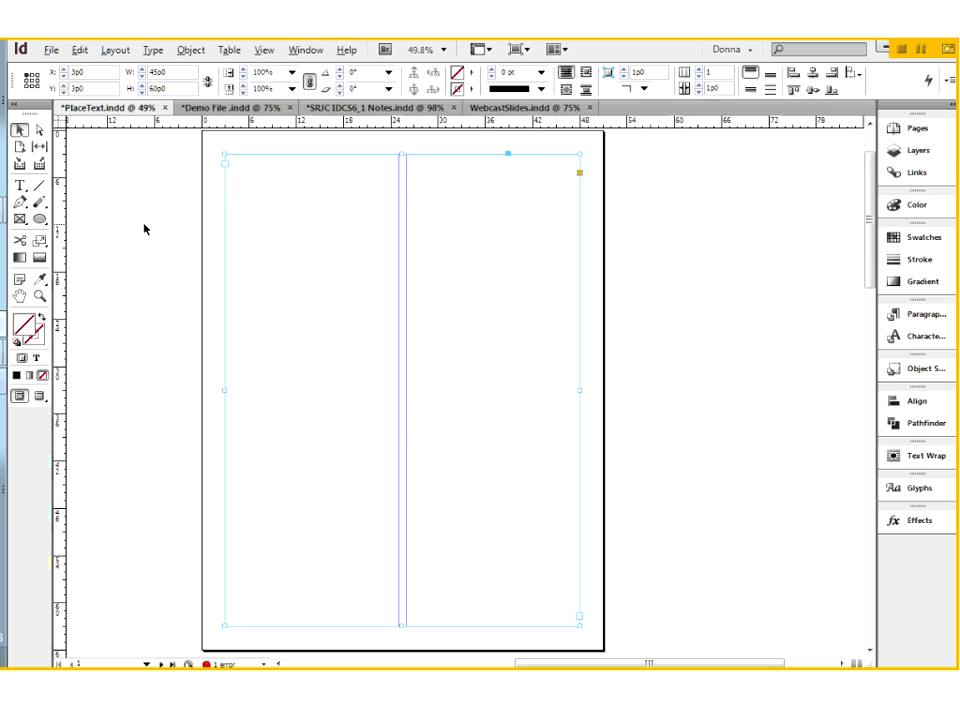
key("ctrl+d")
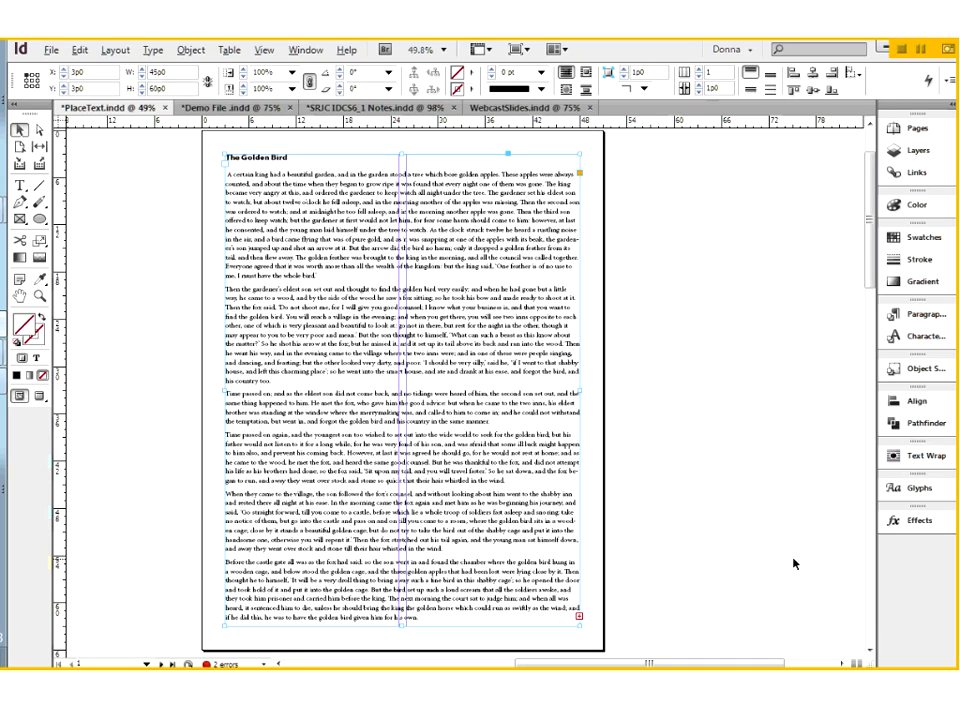
- Switch to Demo File.indd, draw a rectangle about 28p6 by 22p2 on the Text Frames page, and delete it
left_click(233, 108)
left_click(39, 218)
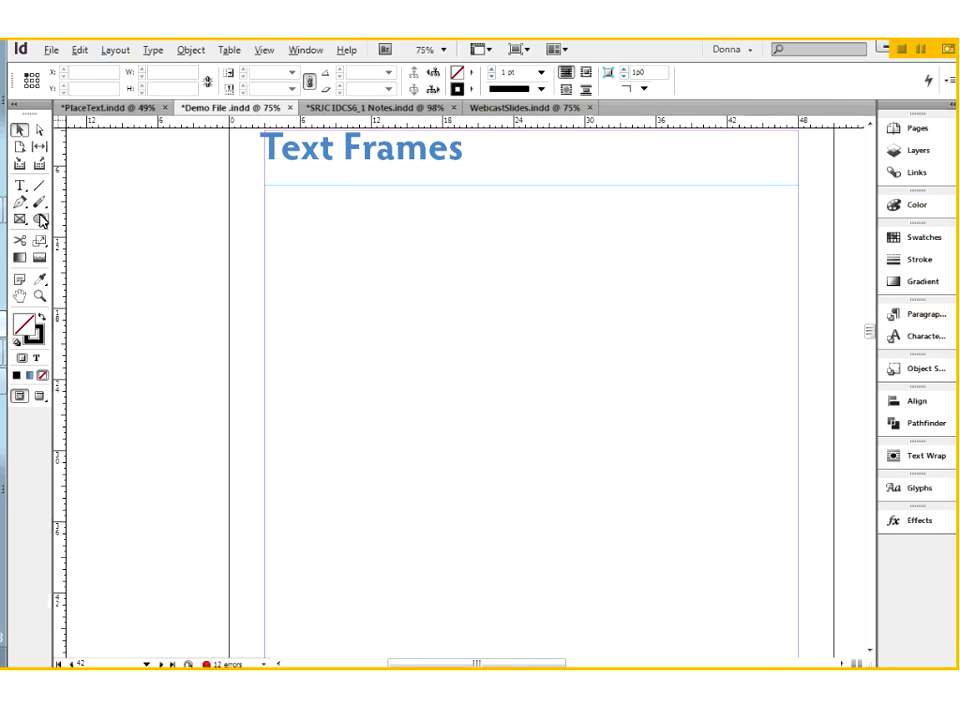
left_click(39, 218)
left_click(95, 217)
left_click_drag(312, 318, 647, 554)
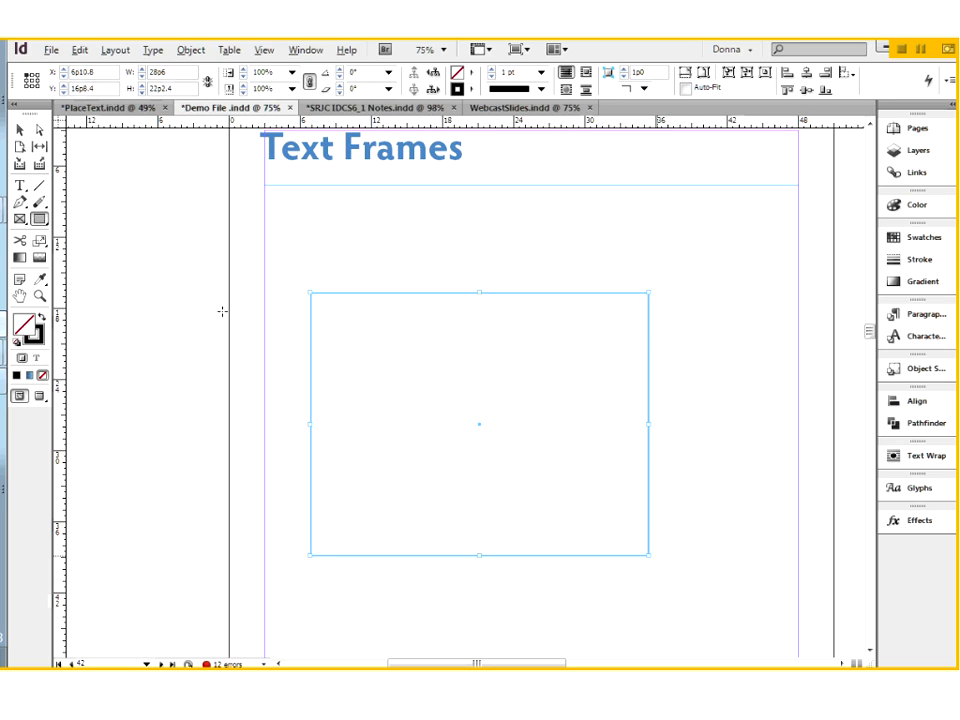
key("Delete")
- Draw a rectangular placeholder frame about 27p0 by 21p7 and move it to X 3p0, Y 14p6 against the left margin
left_click(20, 219)
left_click_drag(289, 294, 604, 529)
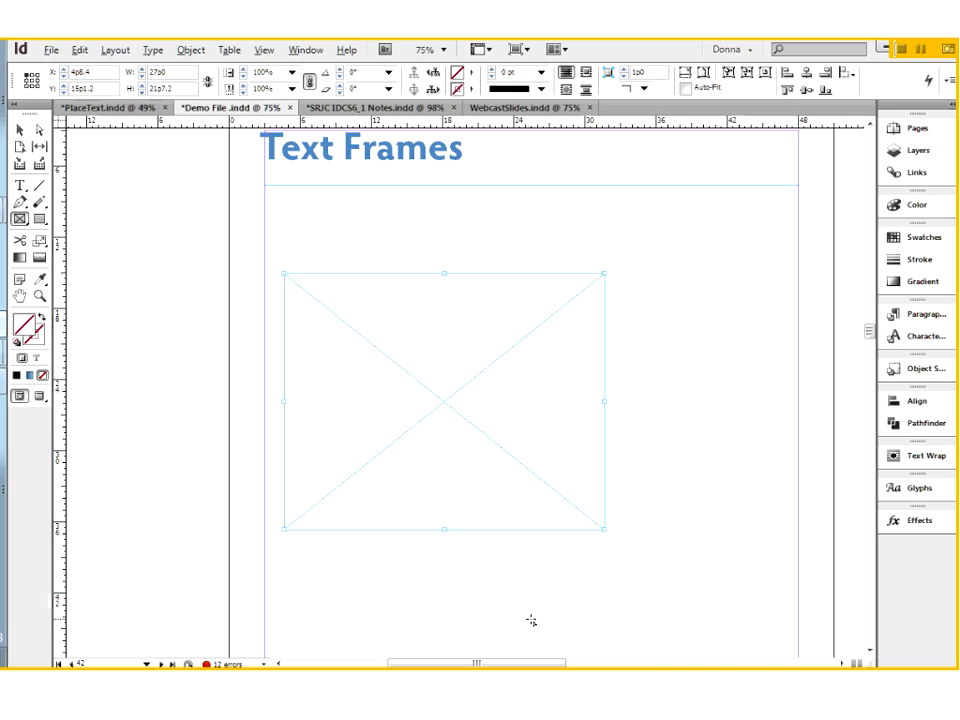
left_click(20, 130)
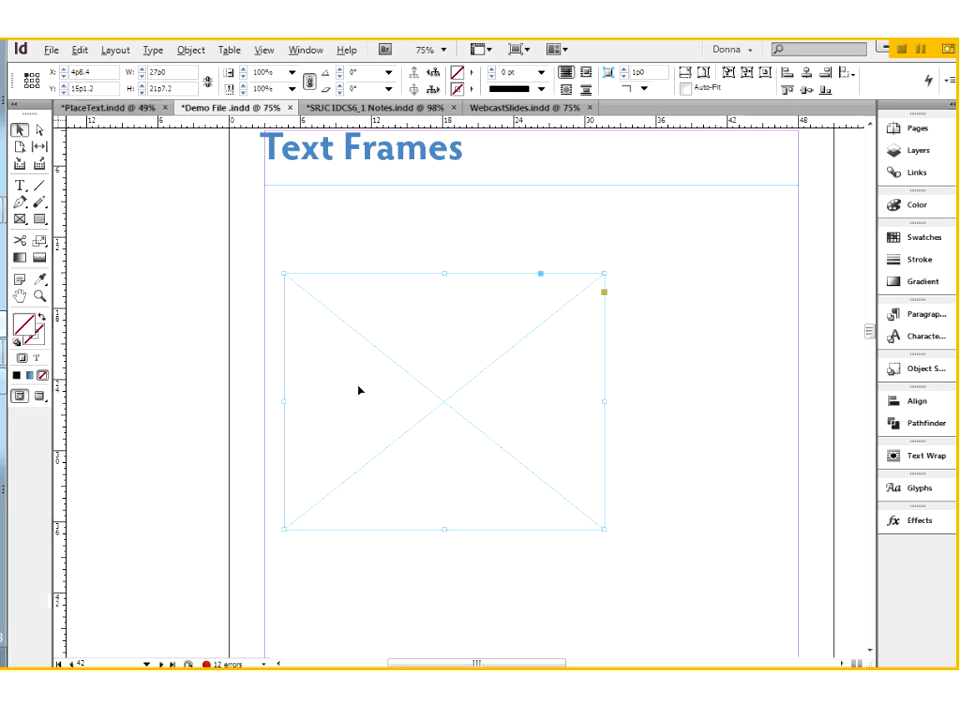
left_click_drag(439, 405, 422, 402)
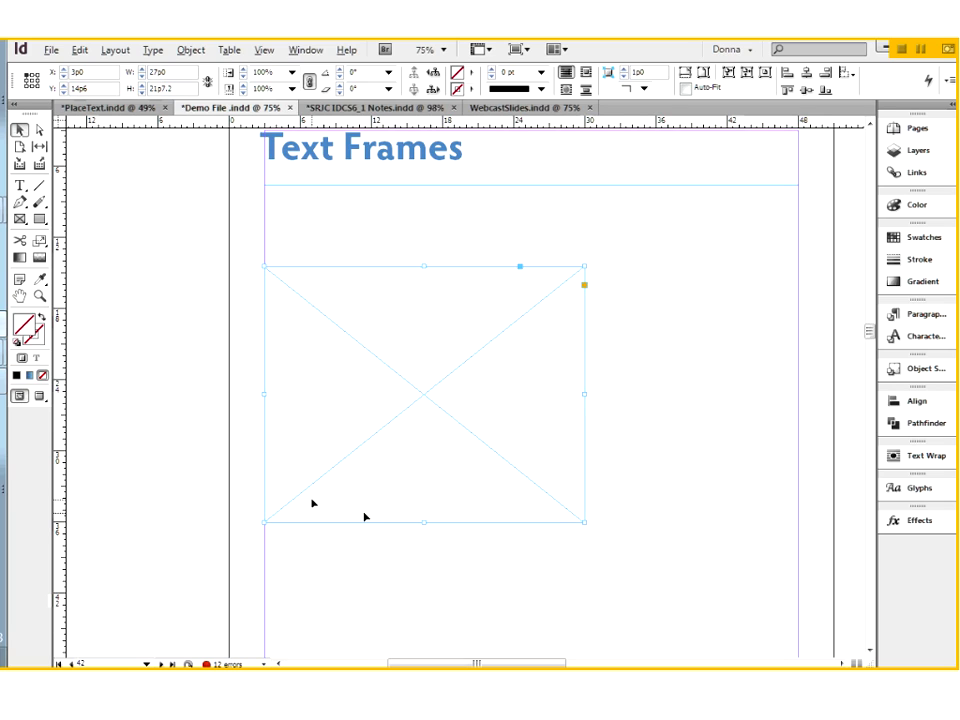
- Place ImportShorter.rtf into the placeholder frame, and undo the placement to reload the story on the pointer
left_click(43, 50)
left_click(185, 241)
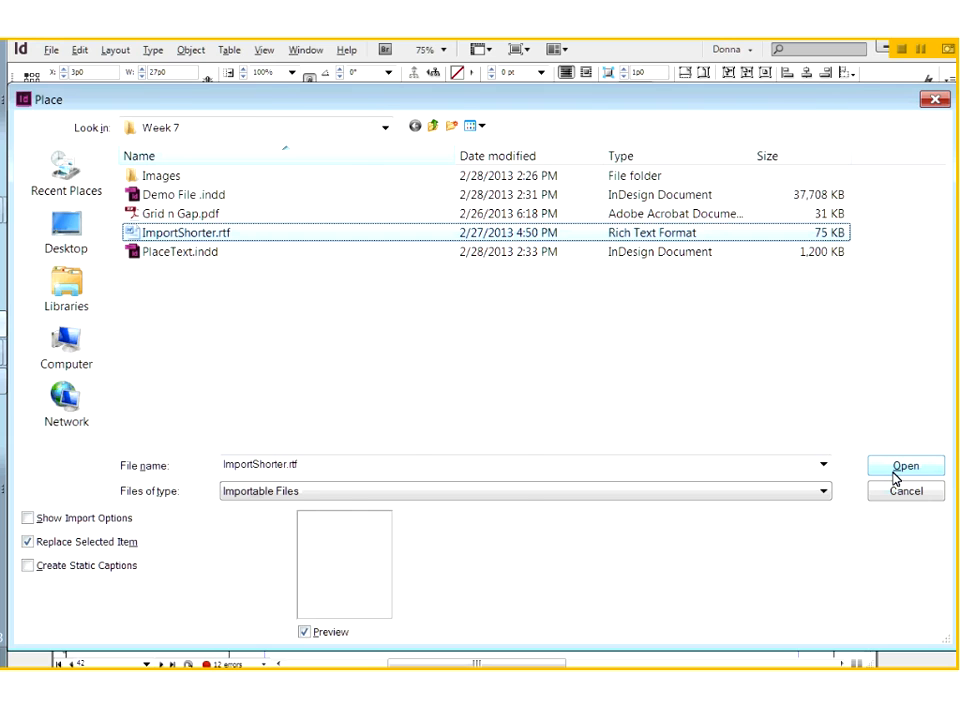
left_click(902, 470)
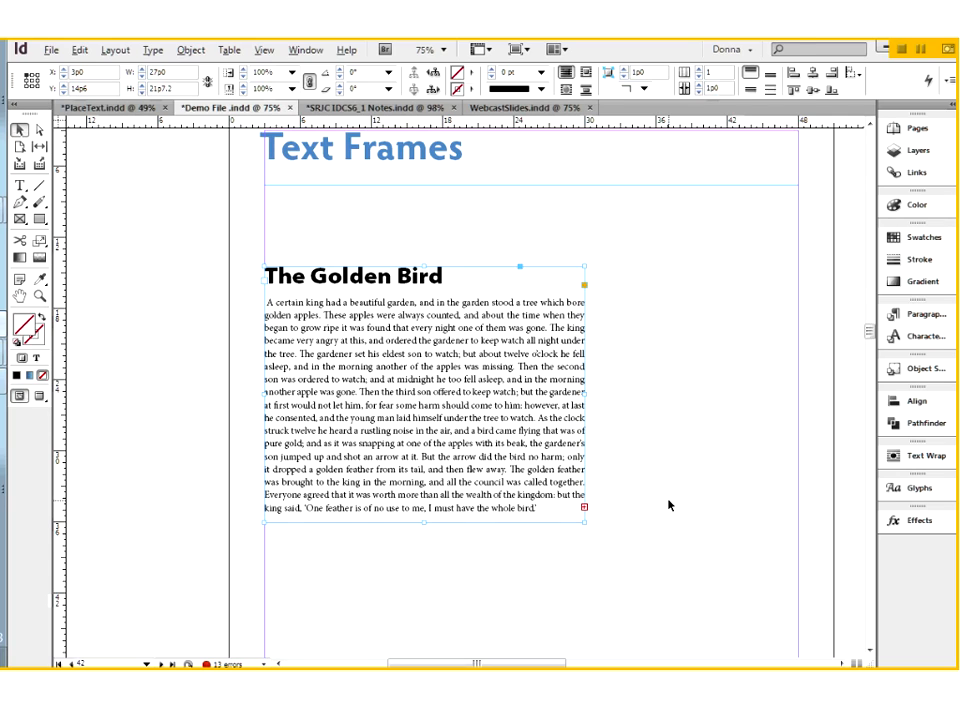
key("ctrl+z")
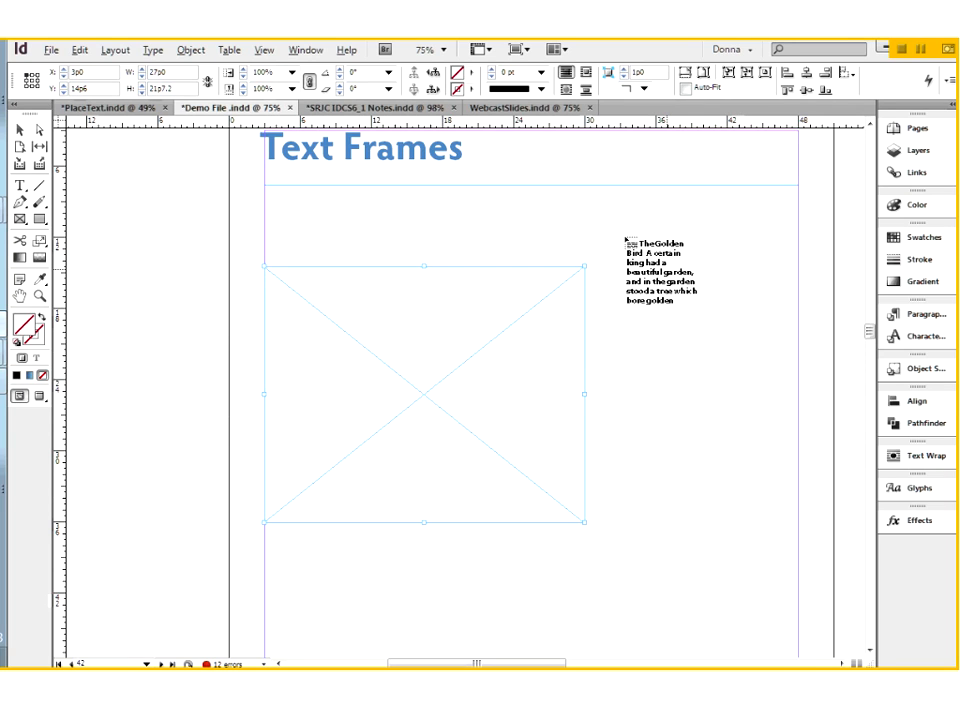
- Flow the loaded story into a new frame about 14p11 by 36p0 along the right margin and delete the empty placeholder frame
left_click_drag(707, 584, 799, 650)
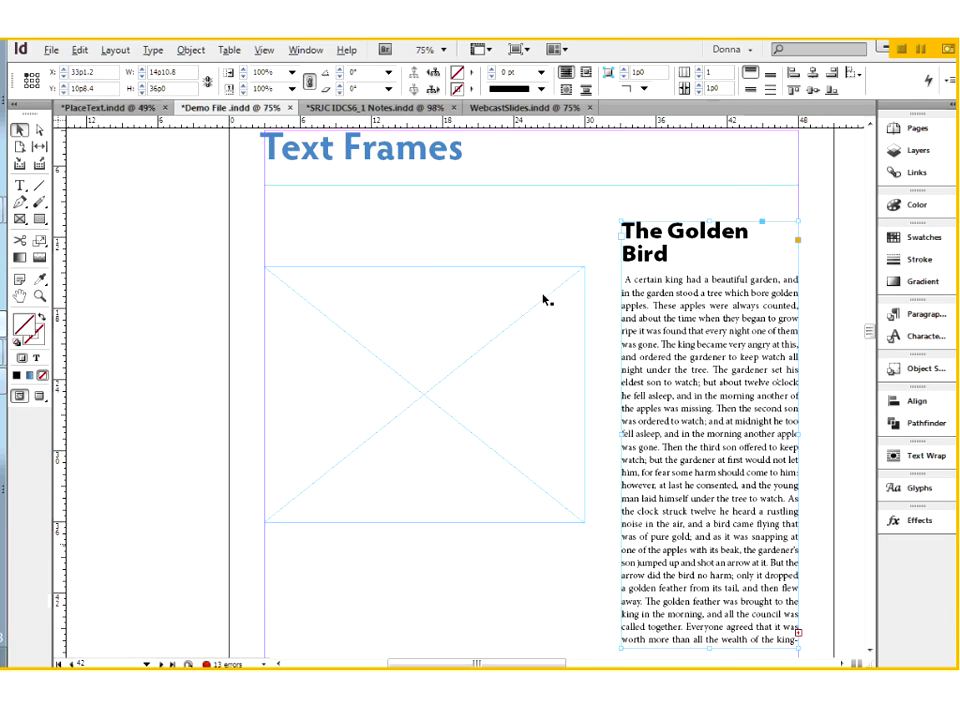
left_click(508, 291)
key("Delete")
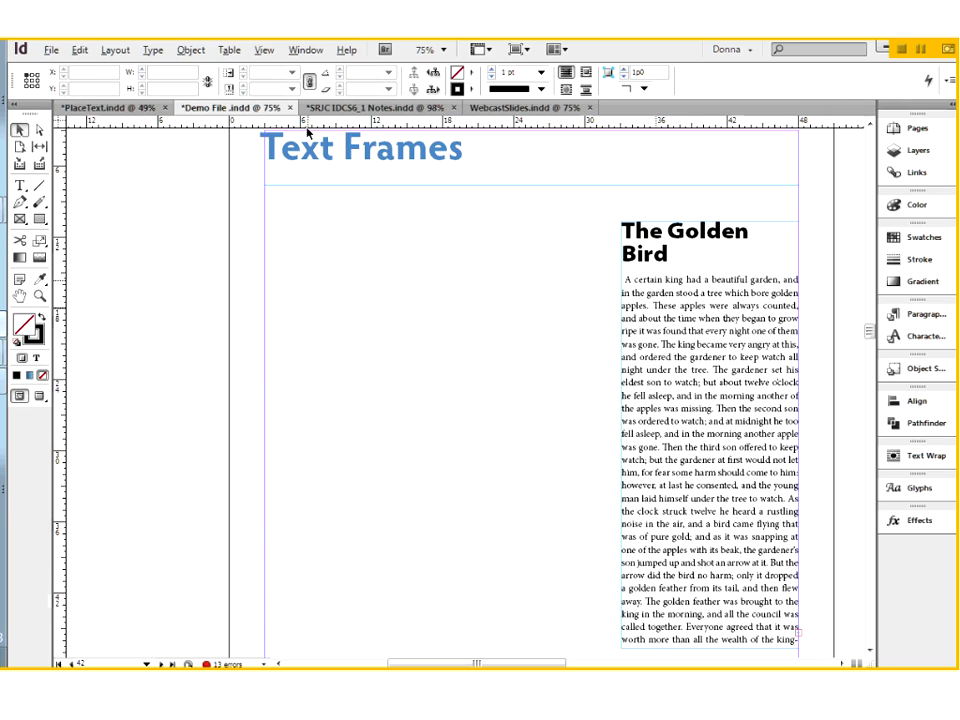
- Switch to PlaceText.indd and replace "garden" after "a beautiful" with the filler text "alskdjf ;alkdfj ;alskdfj ;askldfj"
key("ctrl+shift+Tab")
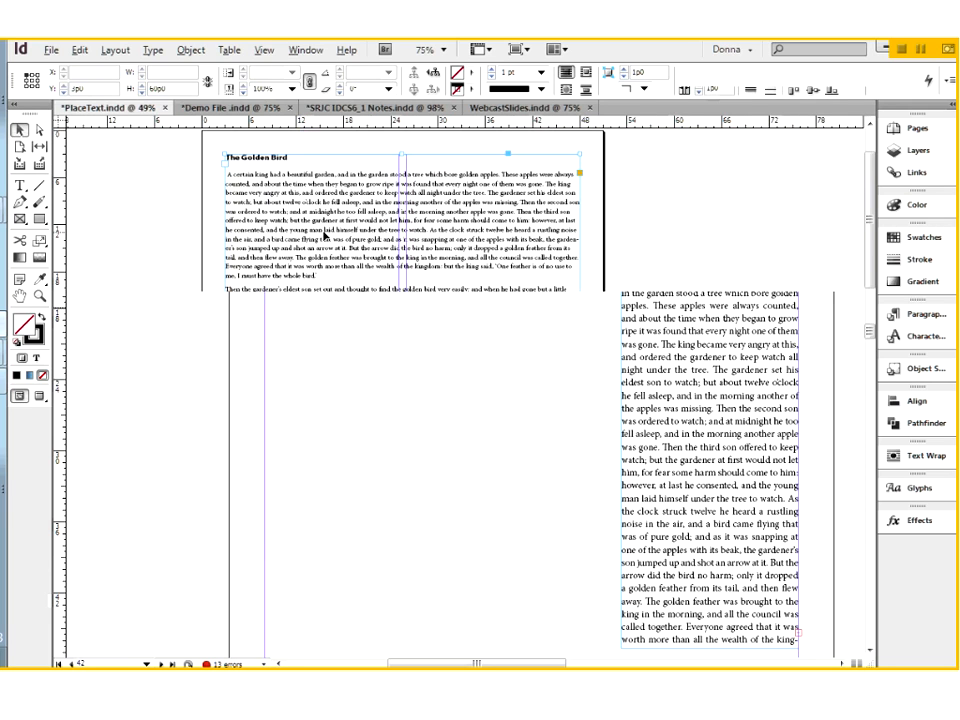
left_click_drag(208, 143, 619, 409)
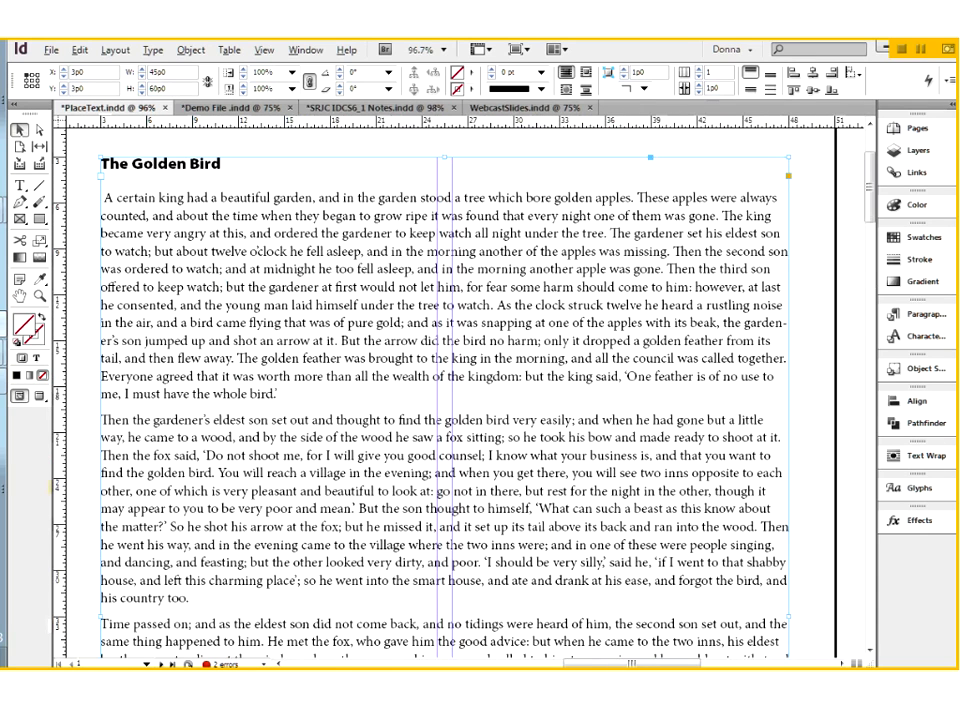
double_click(172, 234)
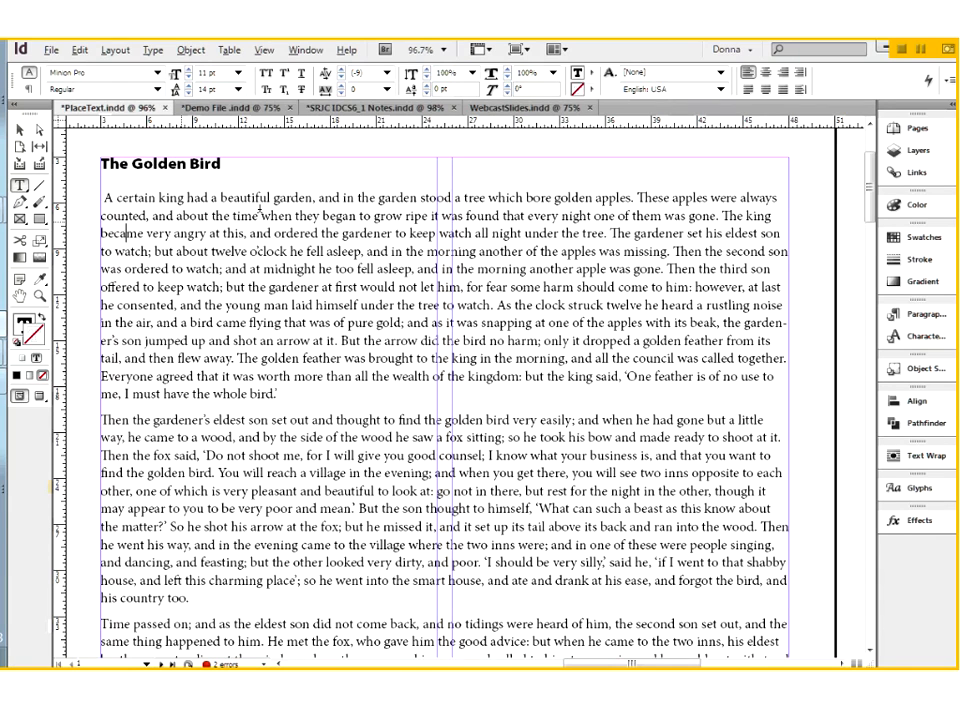
left_click(305, 198)
key("BackSpace")
key("BackSpace")
key("BackSpace")
key("BackSpace")
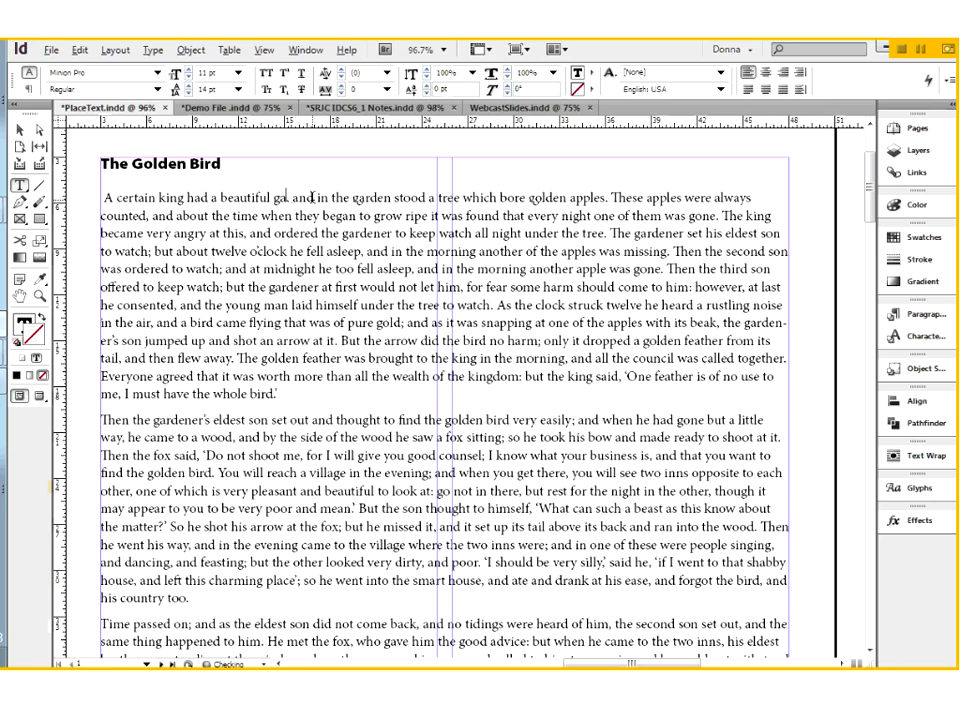
key("BackSpace")
key("BackSpace")
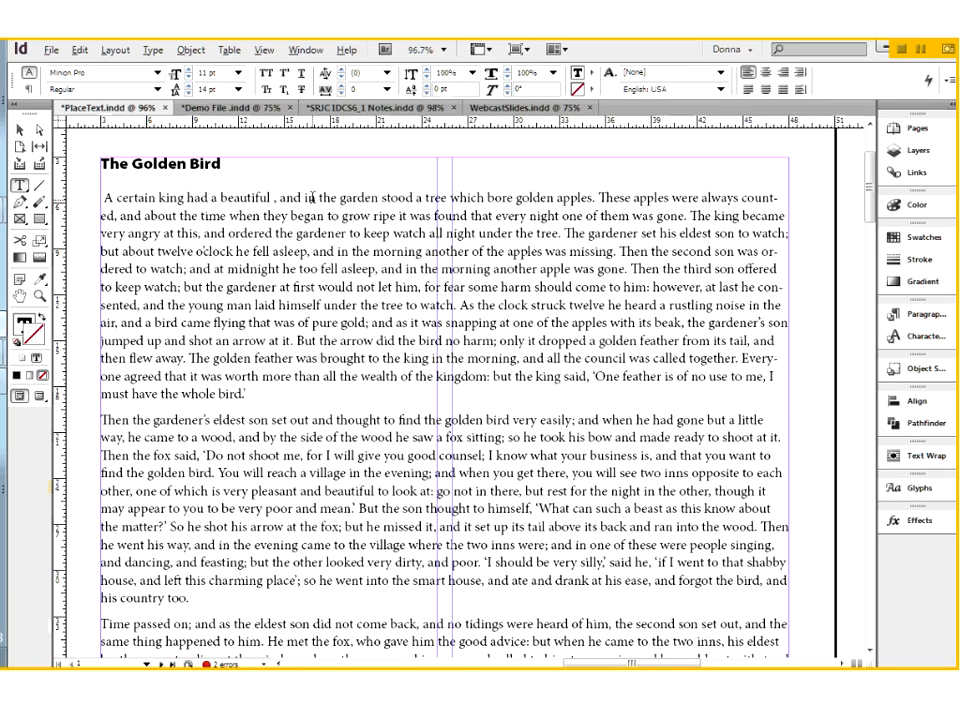
type("alskdjfkalk")
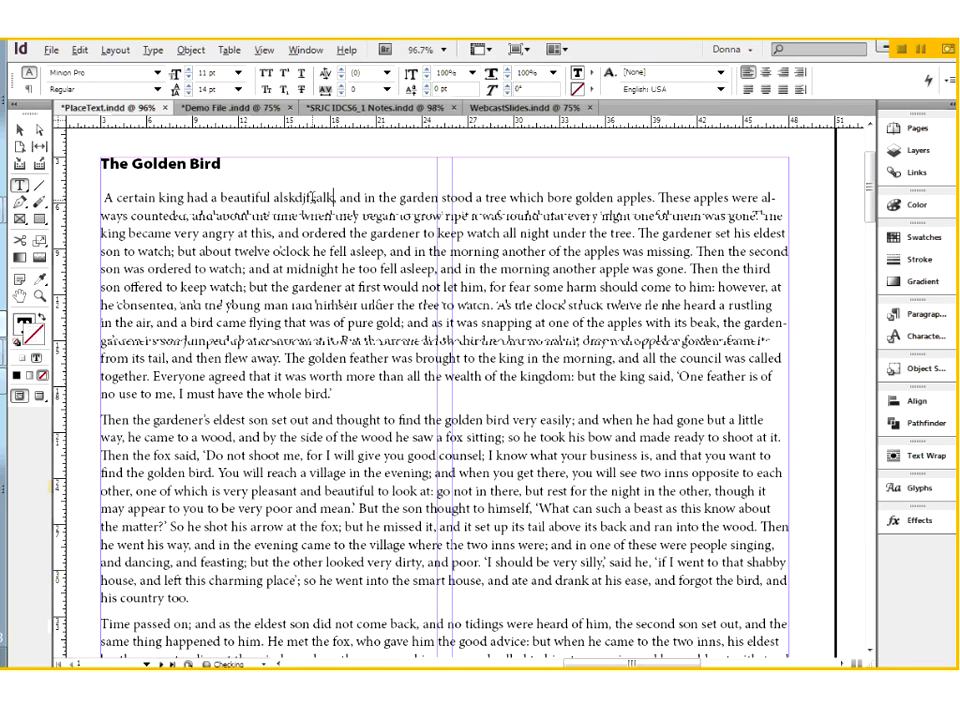
type("dfj ;alskdfj ;askldfj")
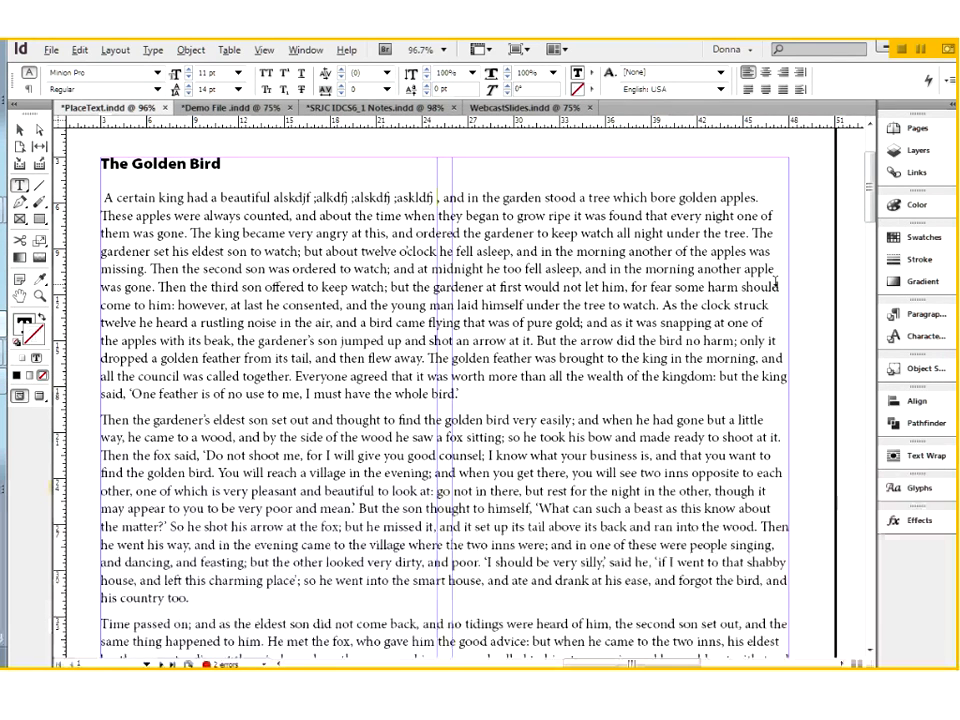
- Insert the sentence "I want to try one of those apples." after the story's opening sentence
left_click(771, 197)
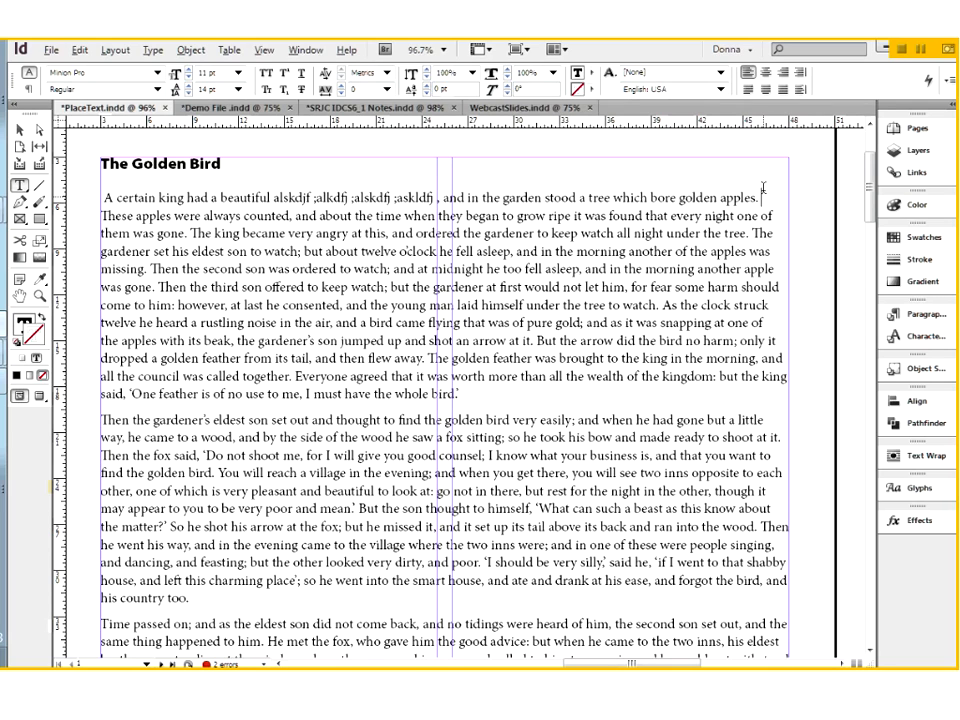
type("w")
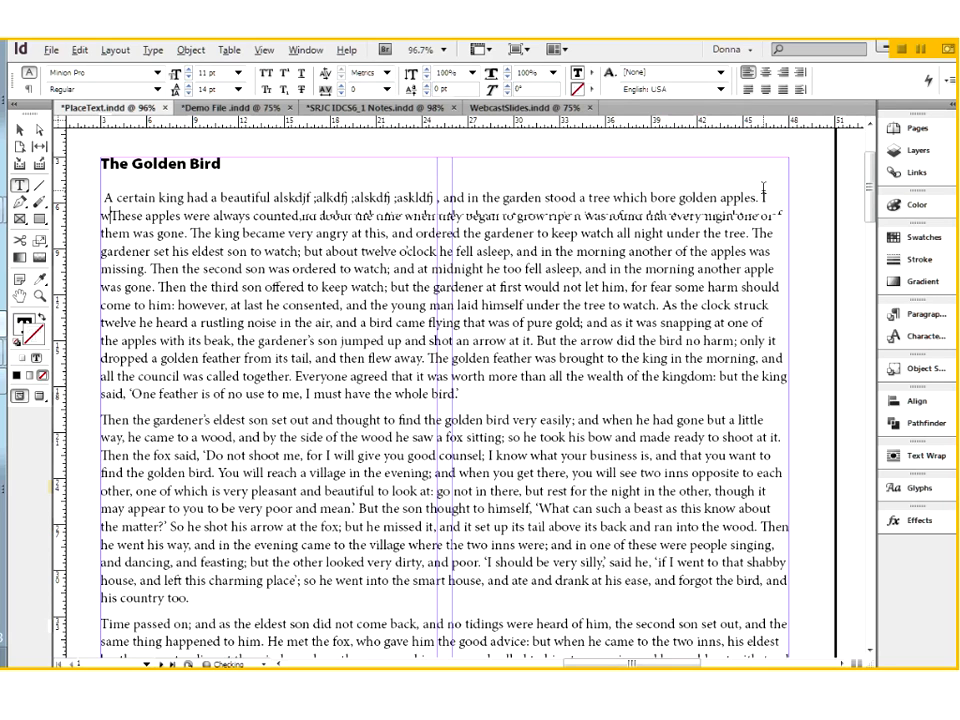
type("ant")
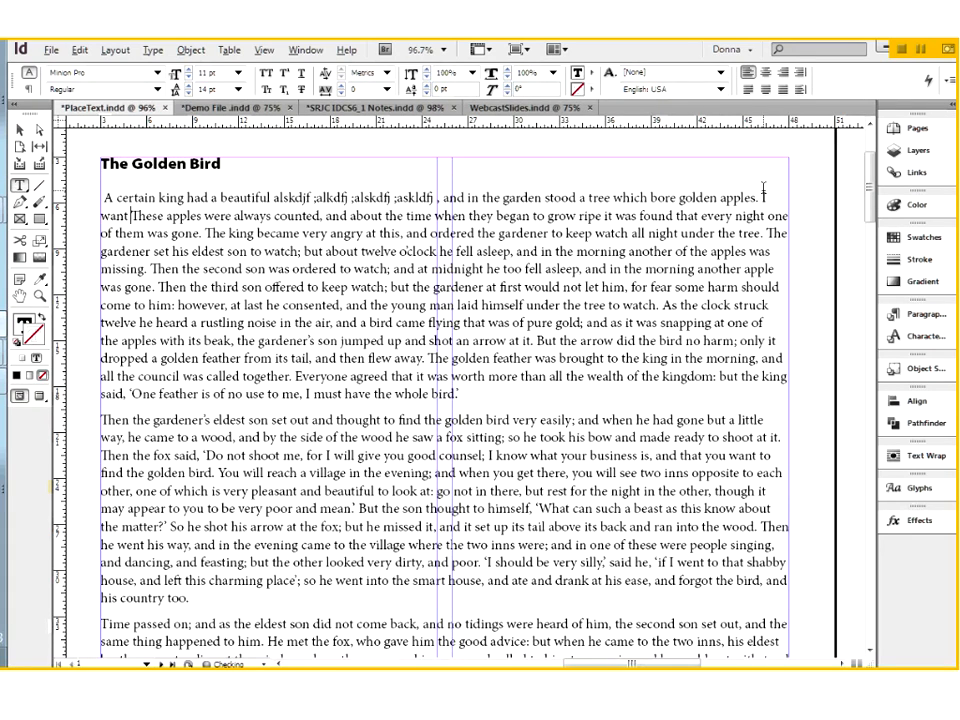
type("to try one of those apples.")
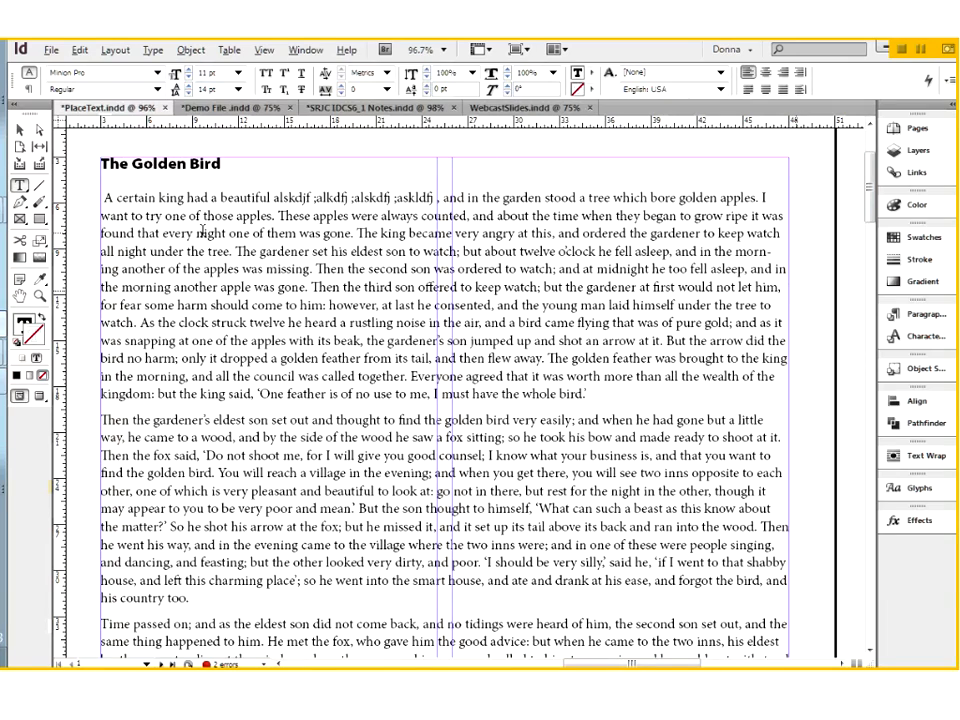
- Compare the available character and paragraph formatting settings for the story's first paragraph
double_click(137, 197)
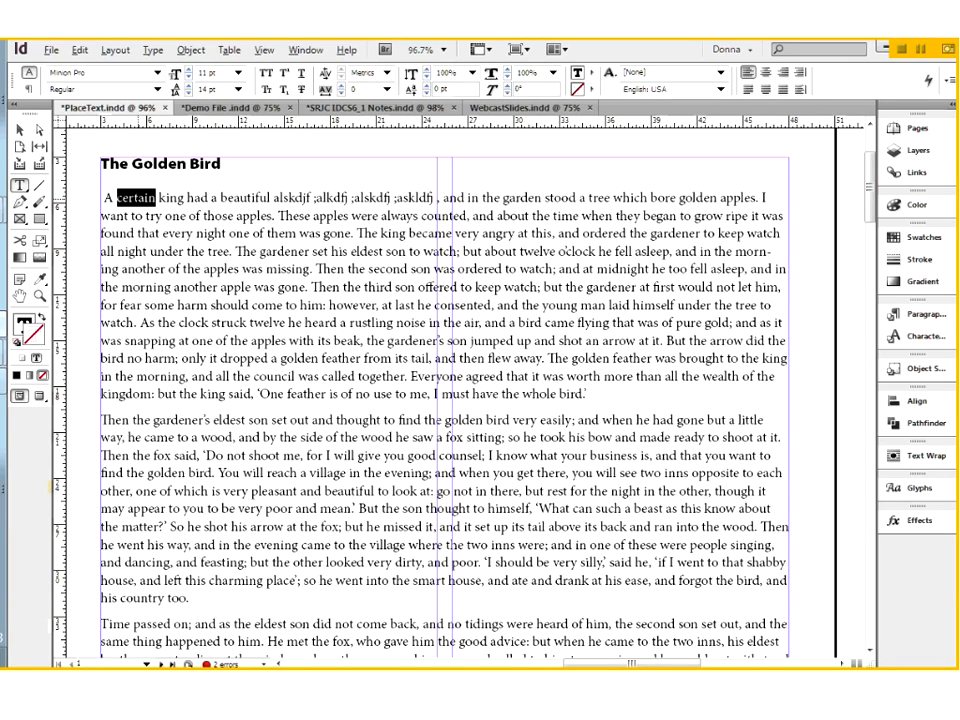
left_click(149, 199)
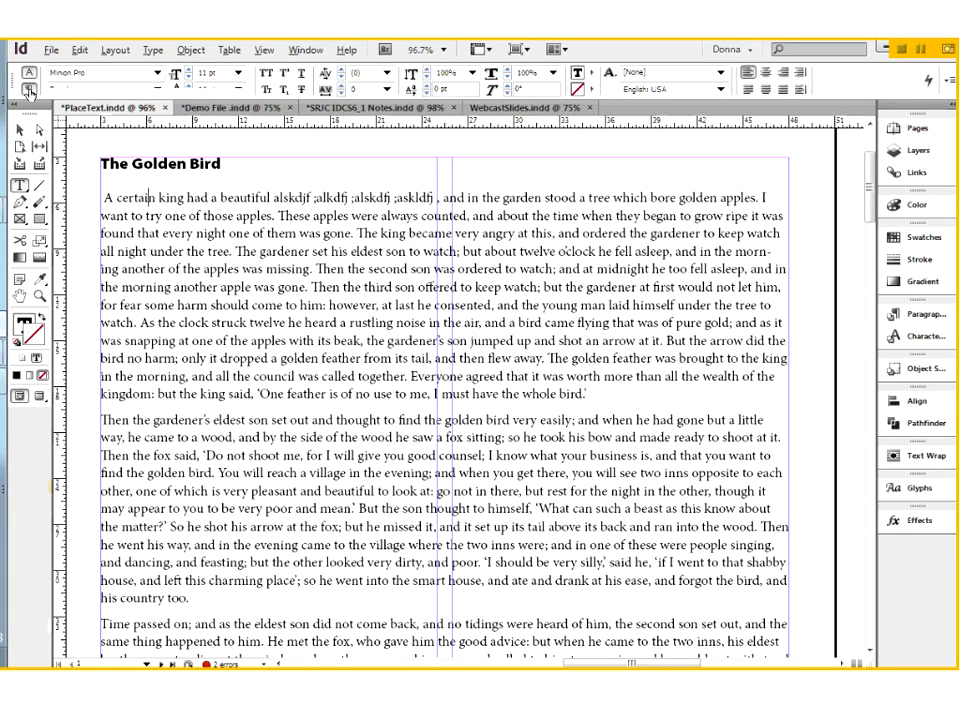
left_click(29, 91)
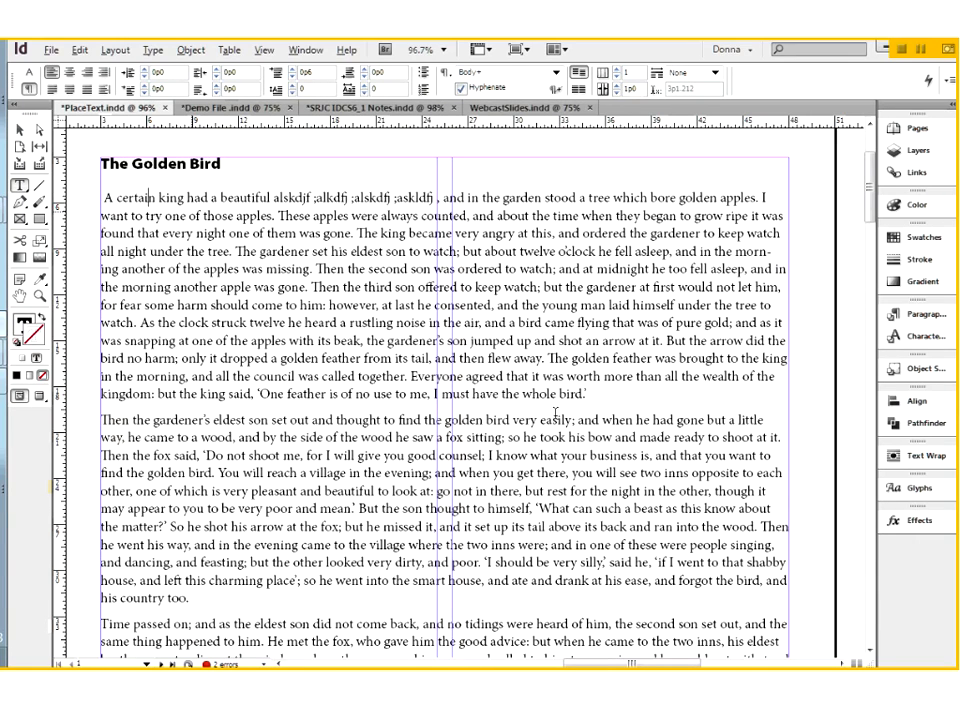
left_click(28, 73)
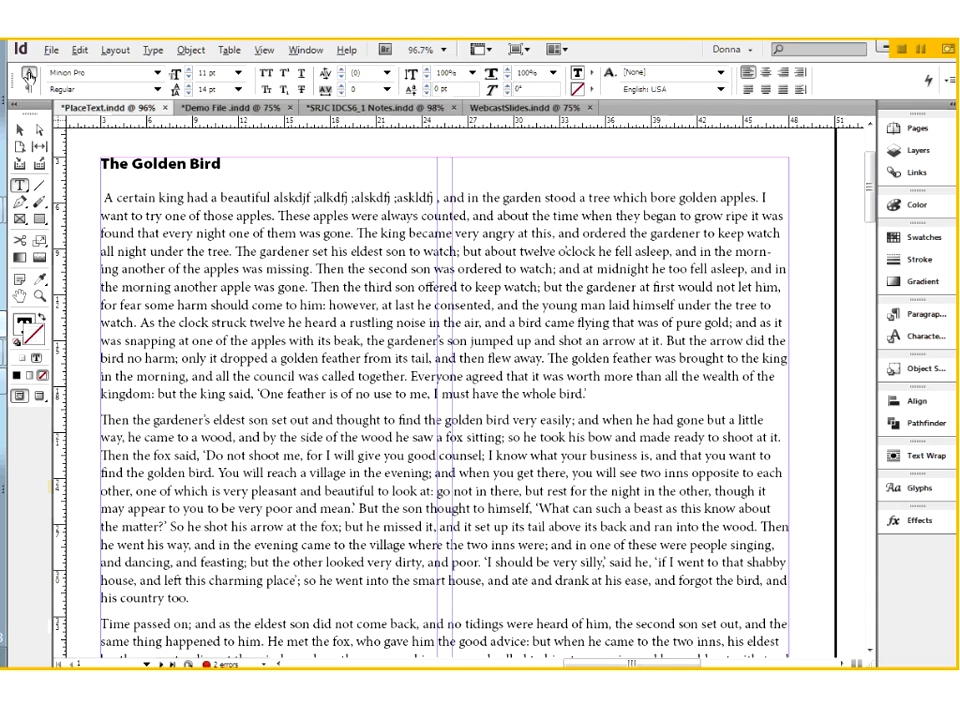
- Set the word "certain" in the story's opening sentence to the Bold Cond Subhead font style
double_click(137, 197)
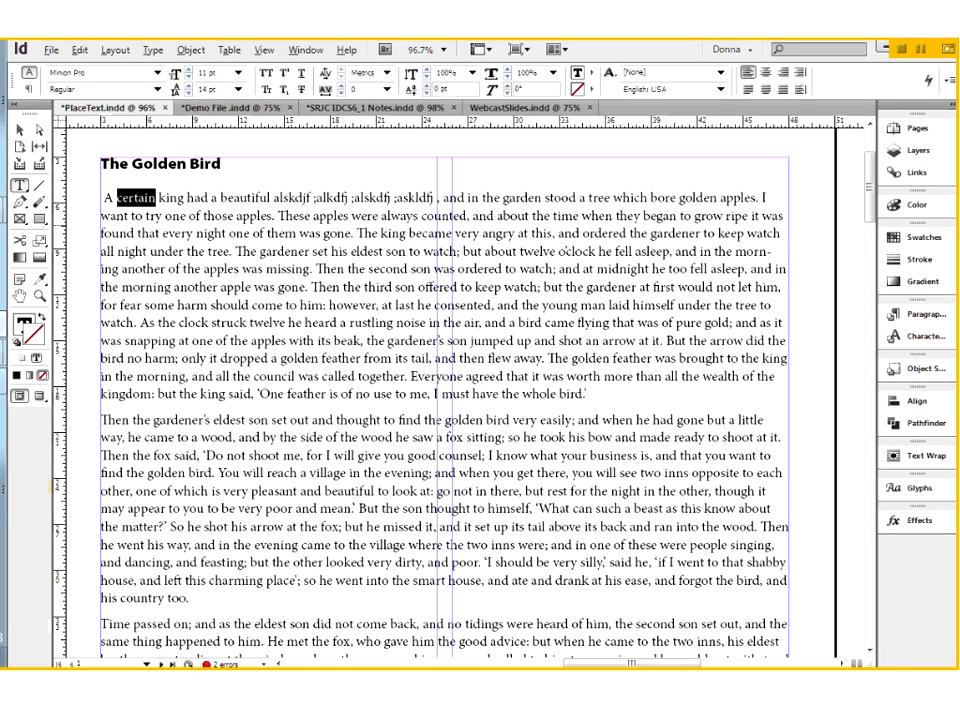
left_click(158, 89)
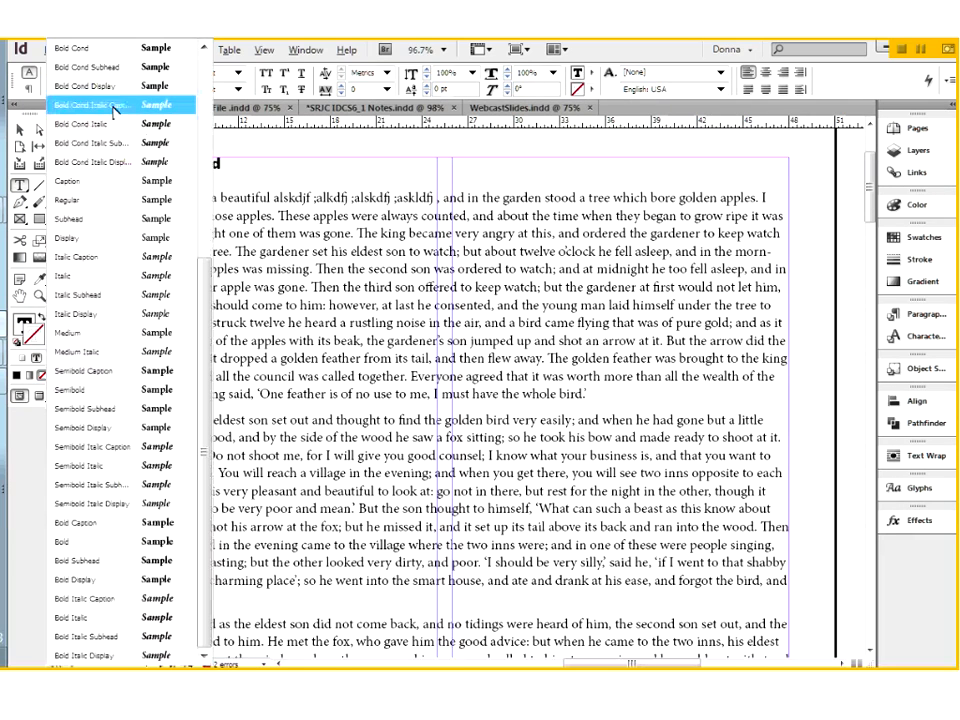
left_click(120, 70)
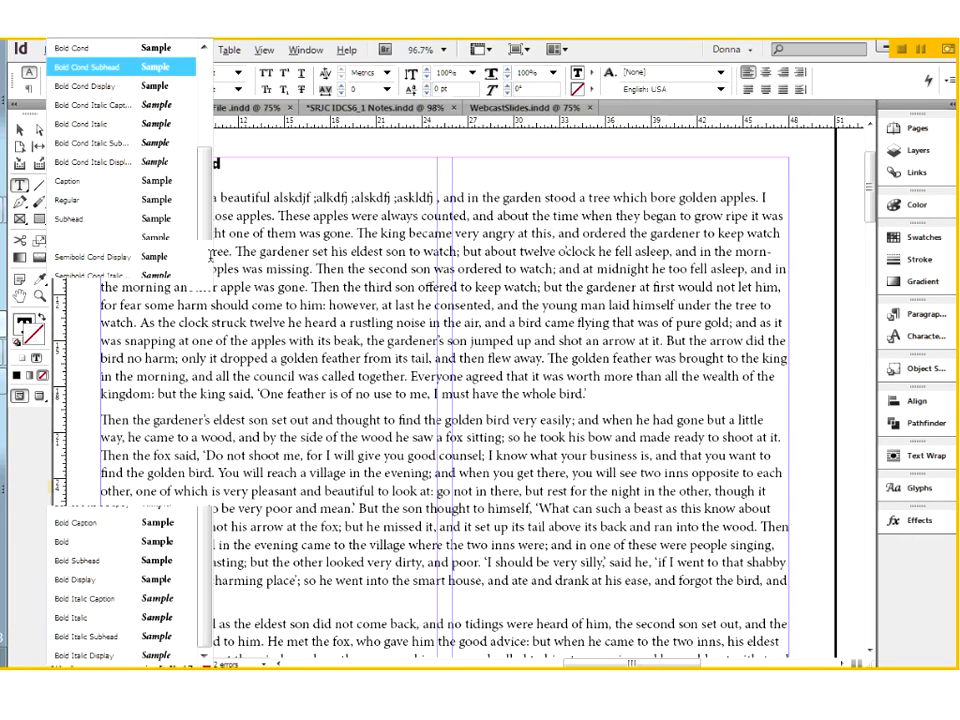
left_click(173, 212)
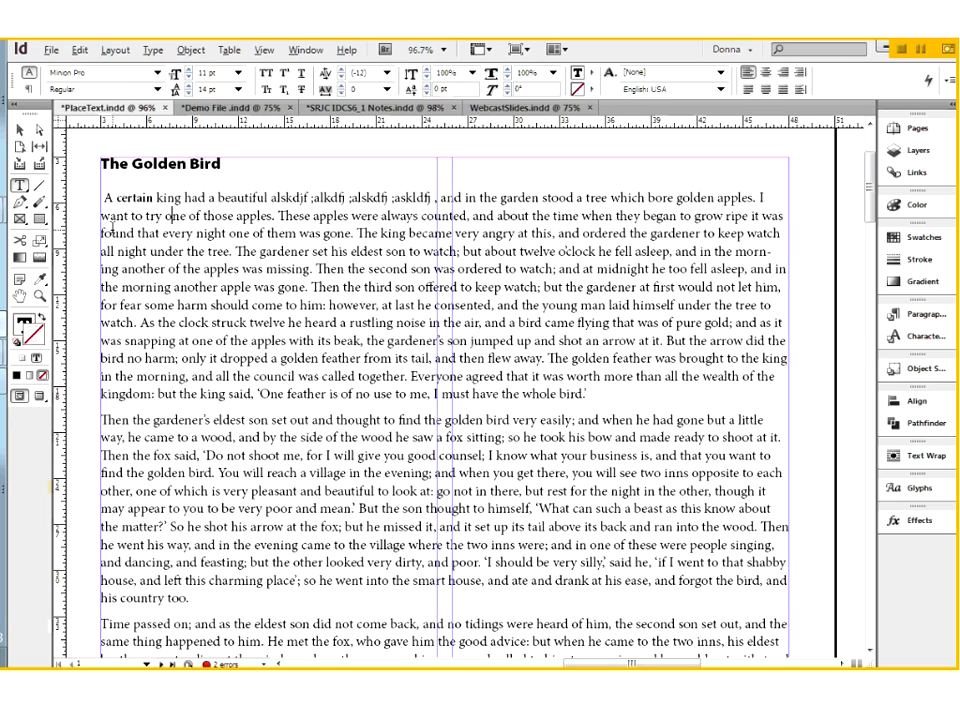
- Set the word "certain" in the opening sentence to Minion Pro's Bold Cond font style and inspect it up close
double_click(135, 197)
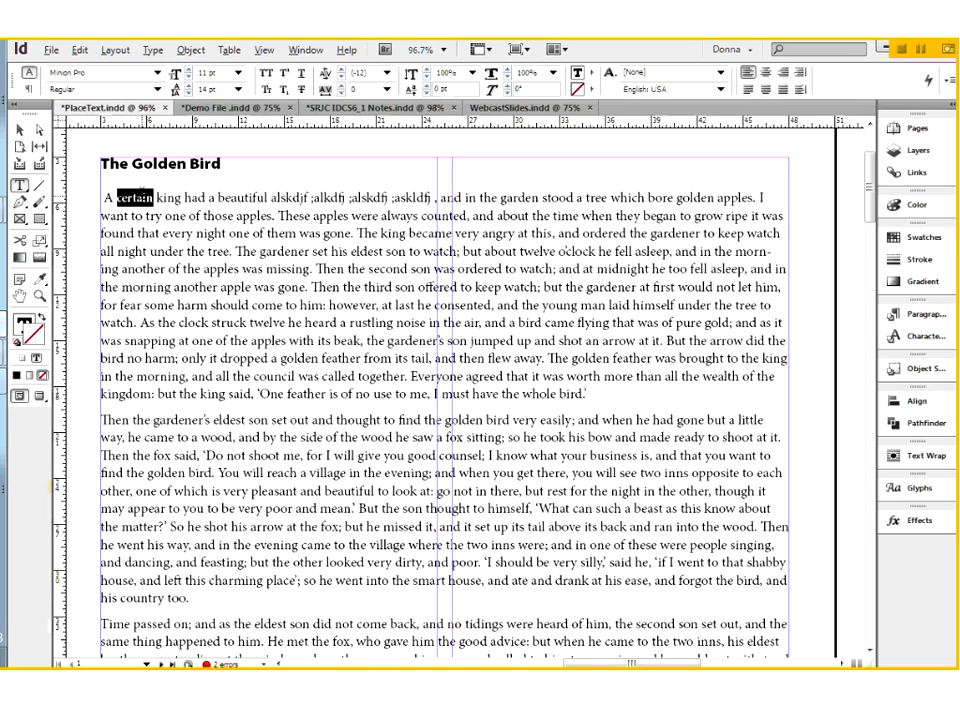
left_click(157, 89)
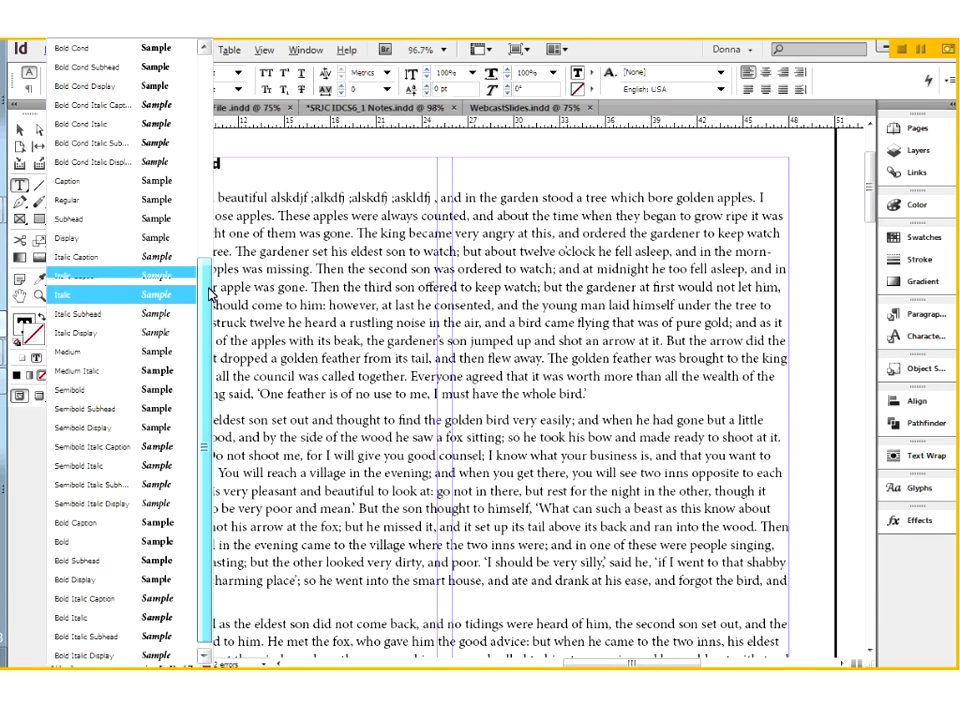
left_click_drag(209, 293, 207, 66)
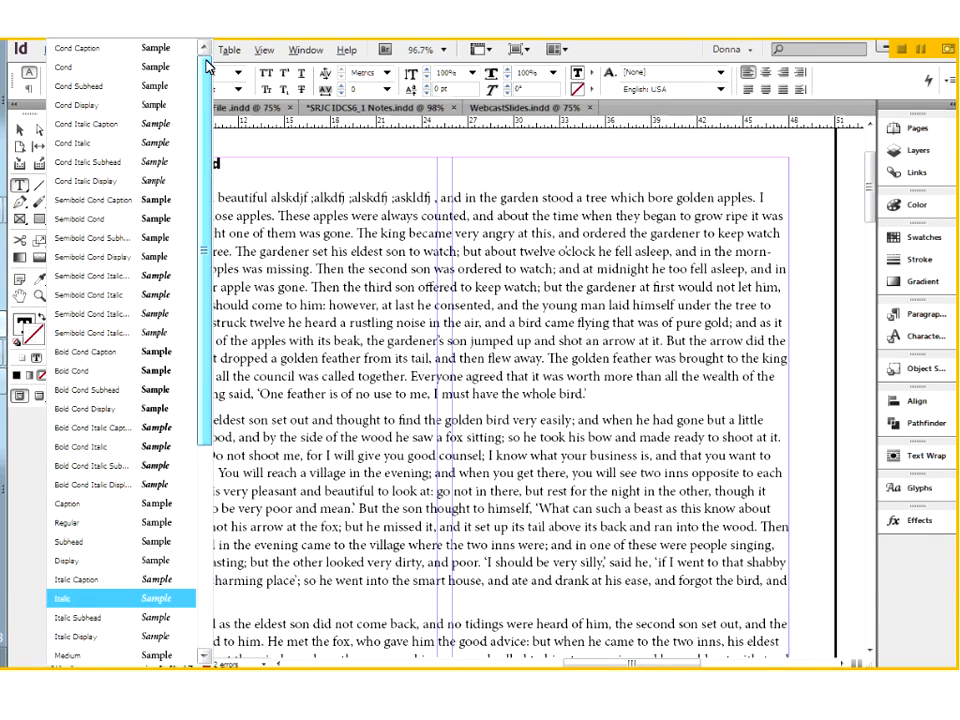
left_click(146, 372)
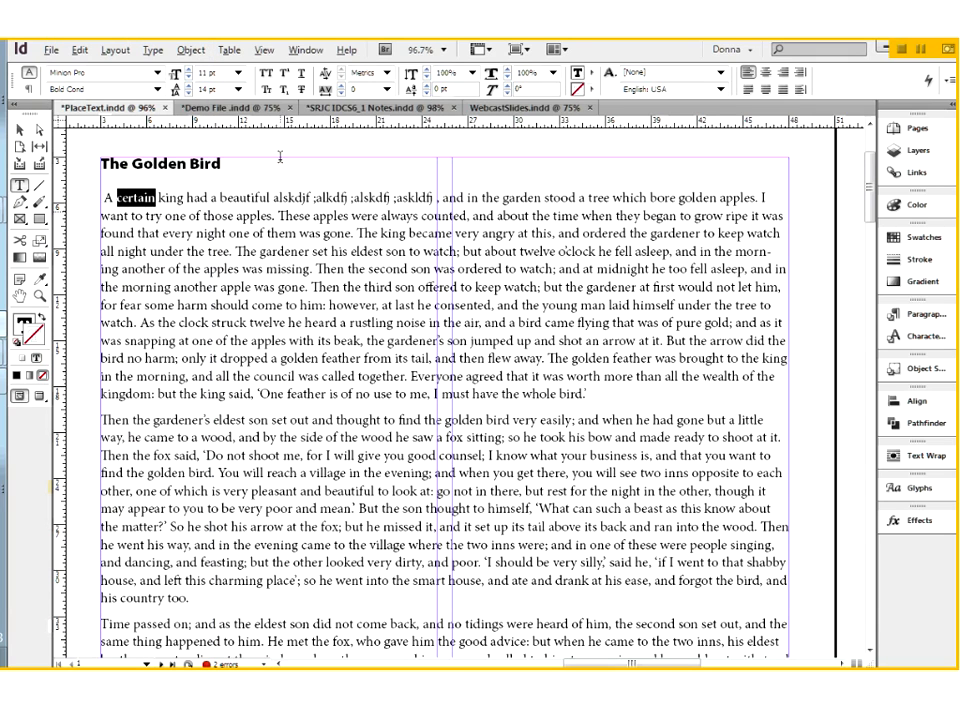
left_click(166, 197)
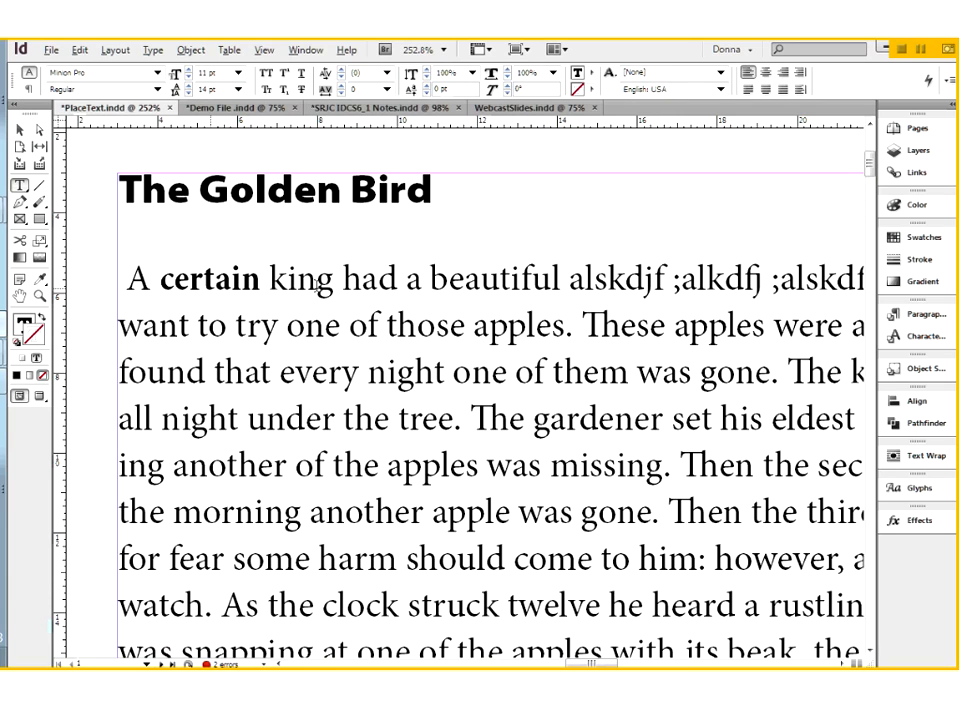
key("ctrl+minus")
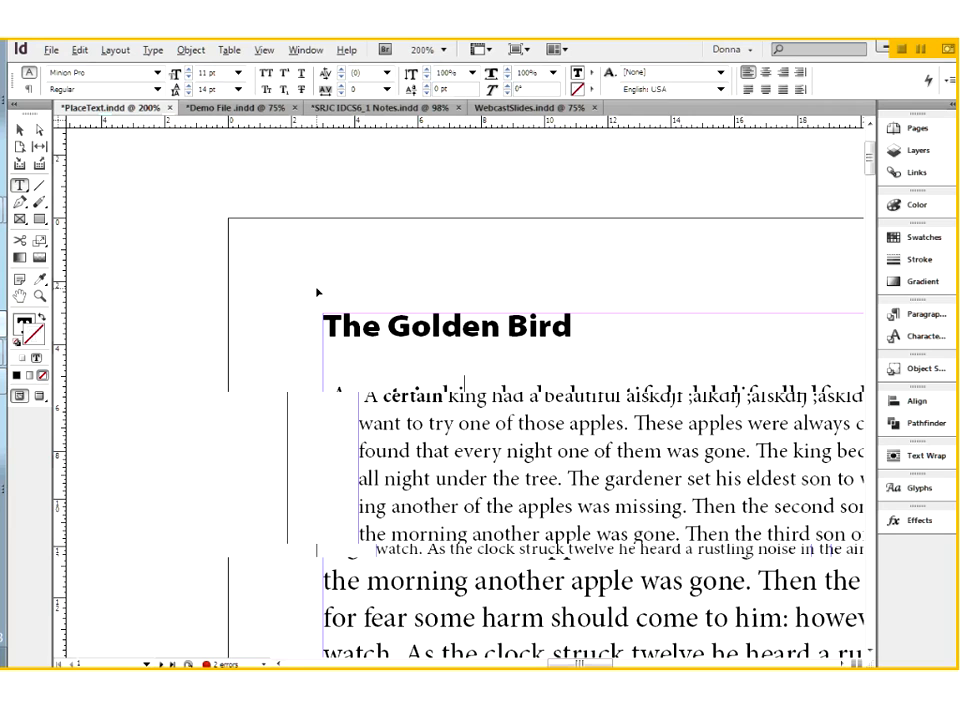
key("ctrl+minus")
key("ctrl+minus")
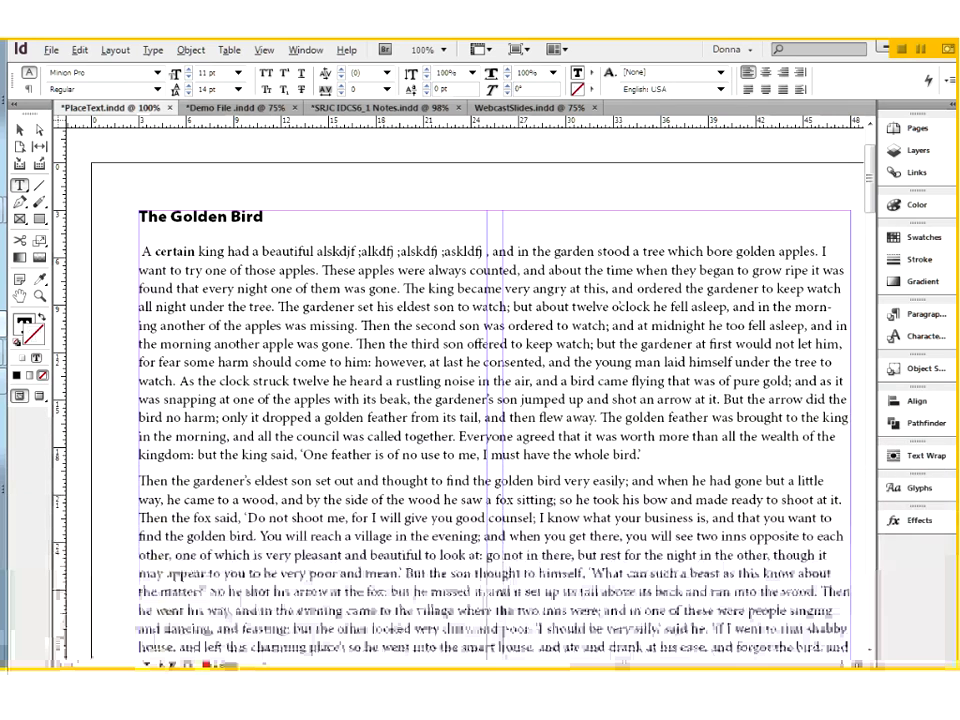
- Indent the story's first body paragraph by 2p0 on both its left and right sides
left_click(29, 89)
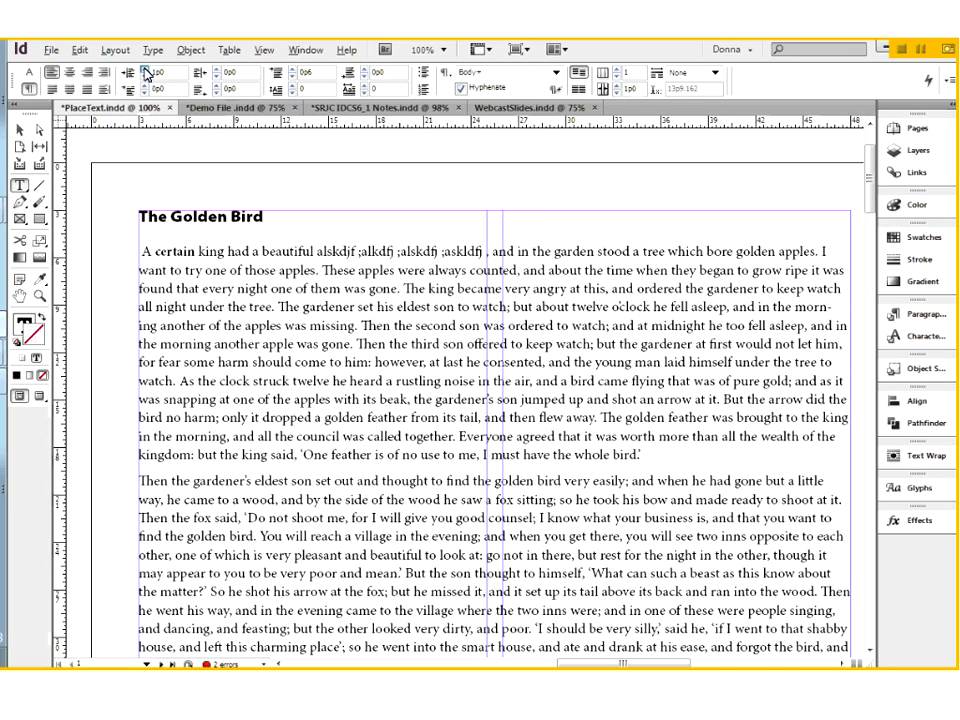
left_click(145, 69)
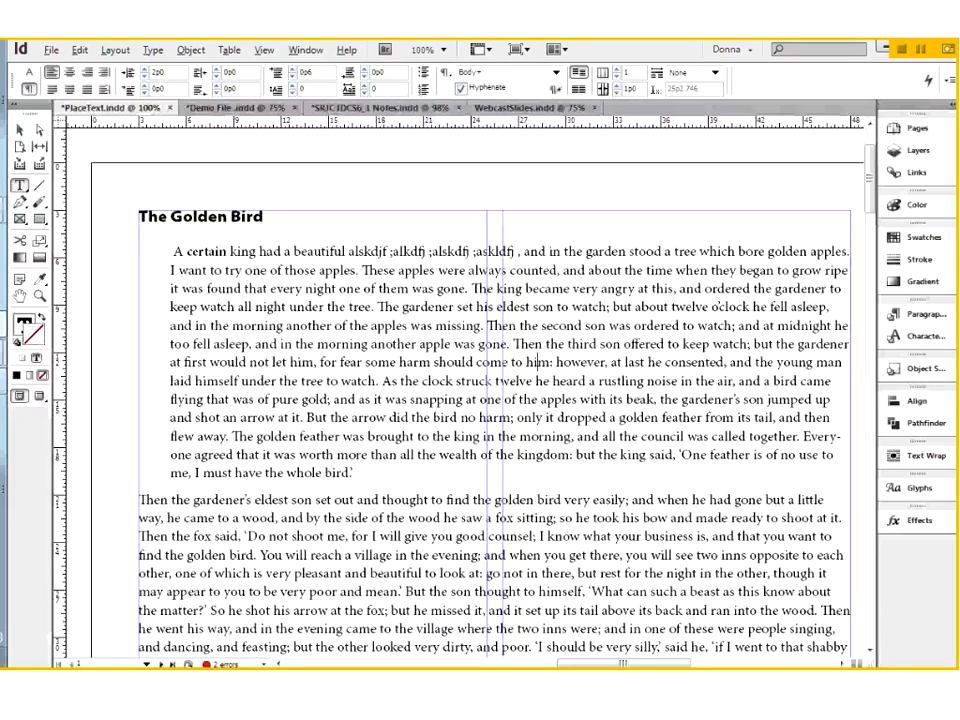
left_click(214, 69)
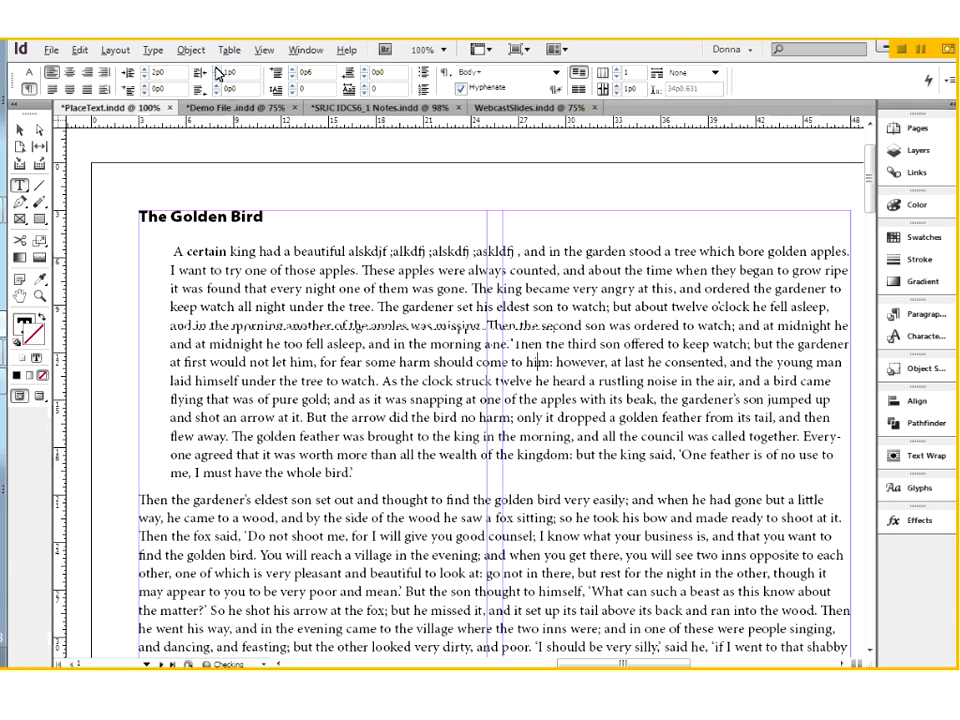
left_click(218, 73)
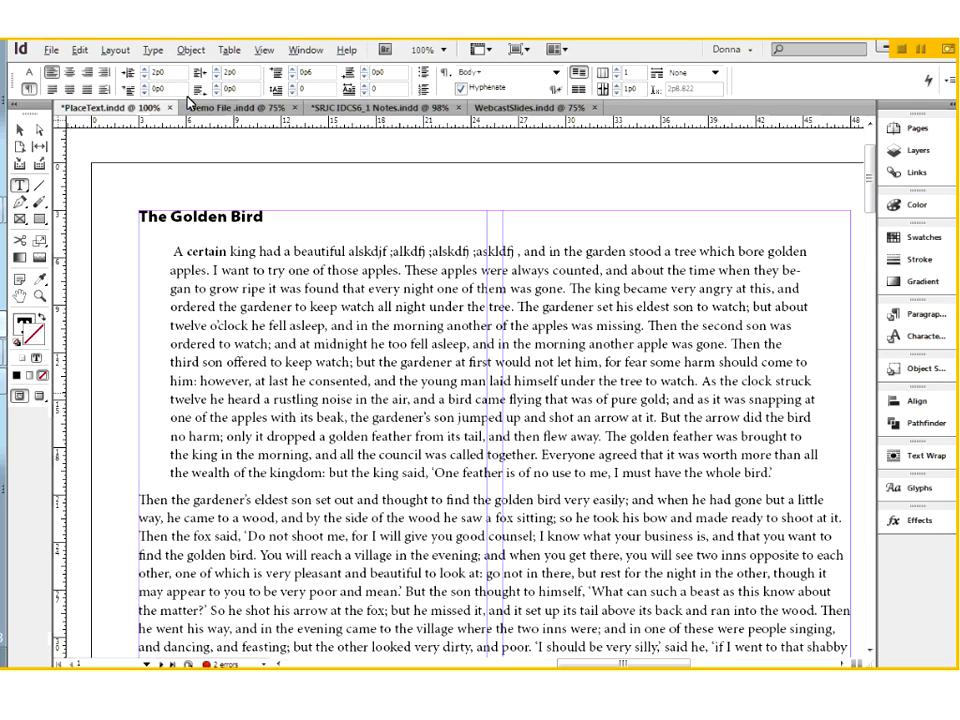
- Show hidden characters and check the paragraph-end marks throughout the story
left_click(152, 50)
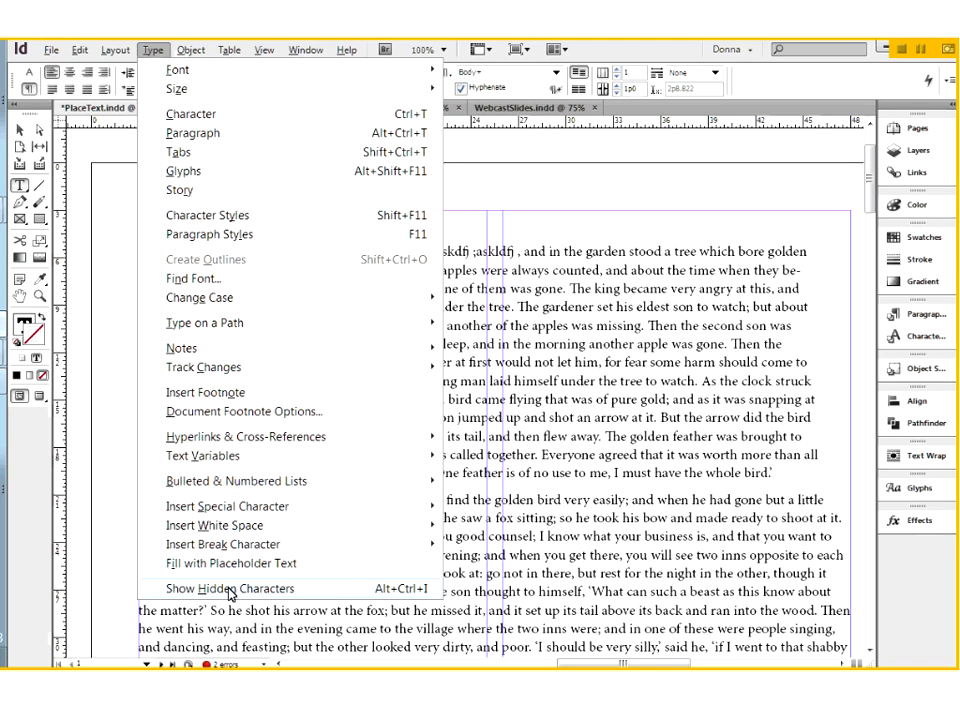
left_click(320, 588)
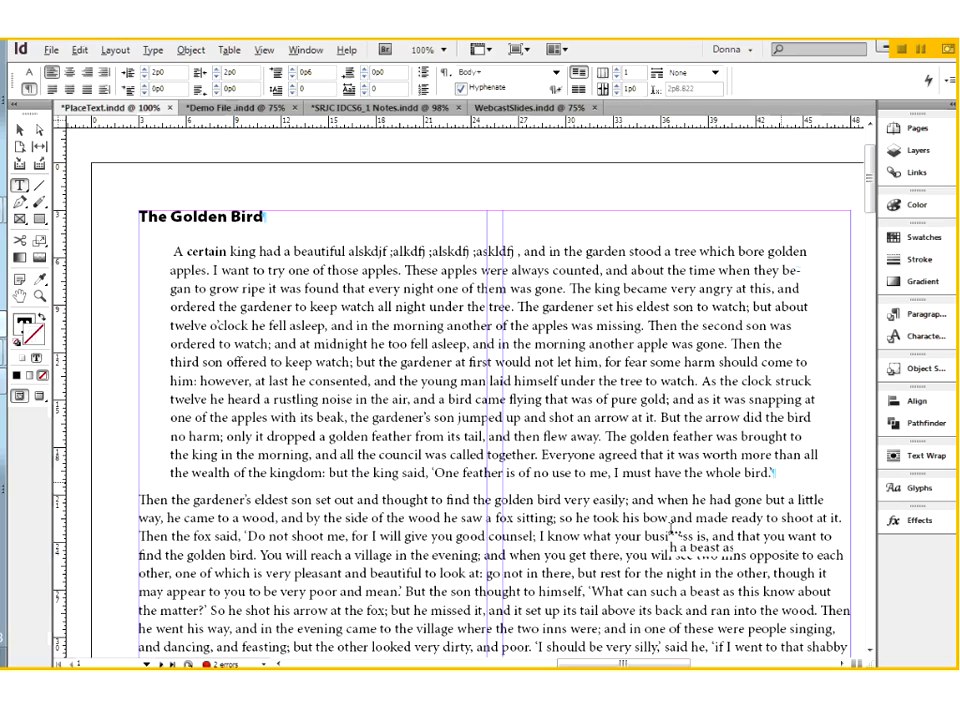
scroll(672, 530, "down", 5)
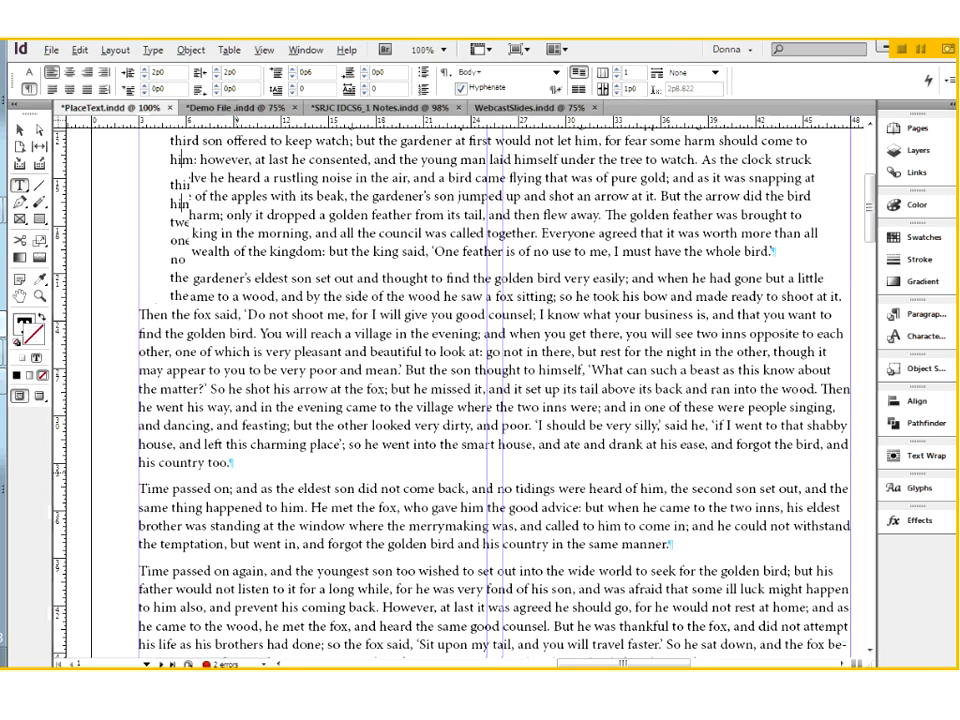
scroll(495, 400, "up", 5)
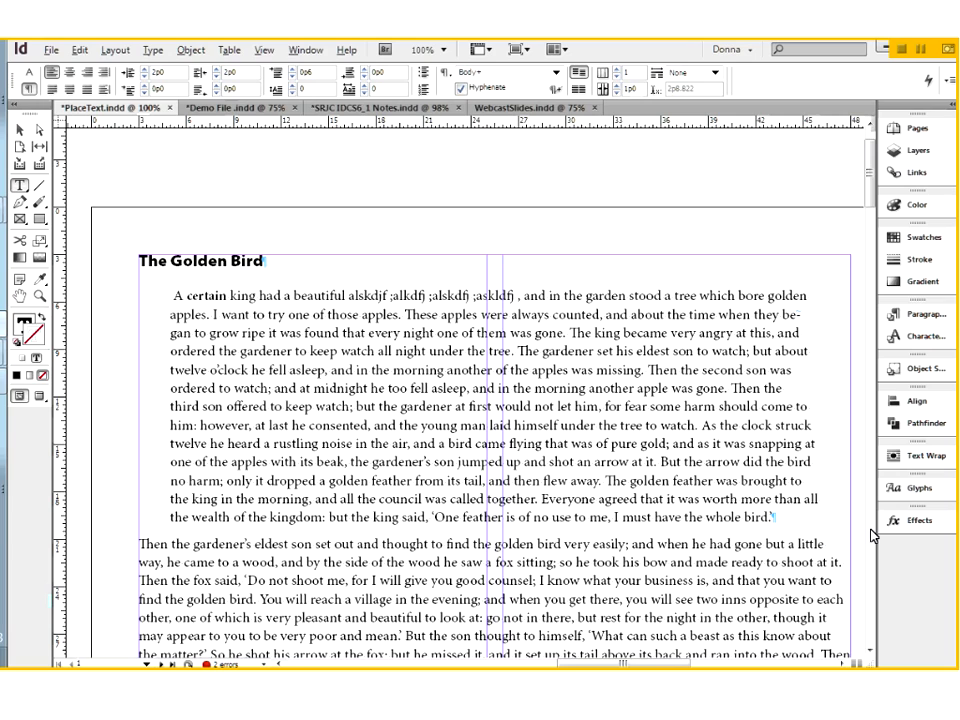
- Display the Paragraph and Character panels as one floating group and place it over the page's upper-left corner
left_click(308, 50)
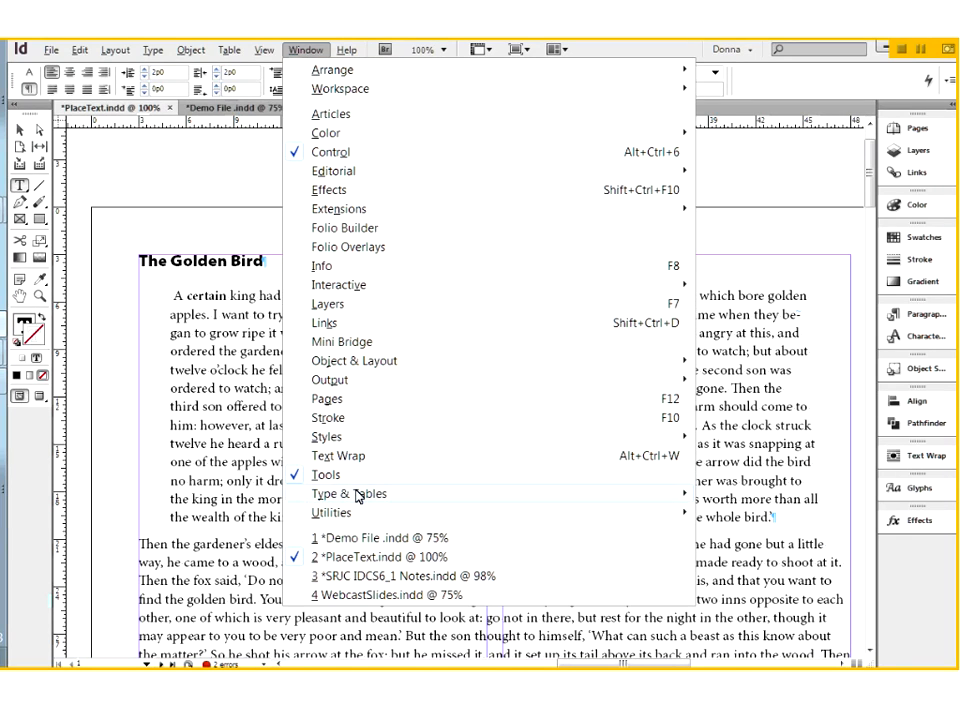
mouse_move(357, 497)
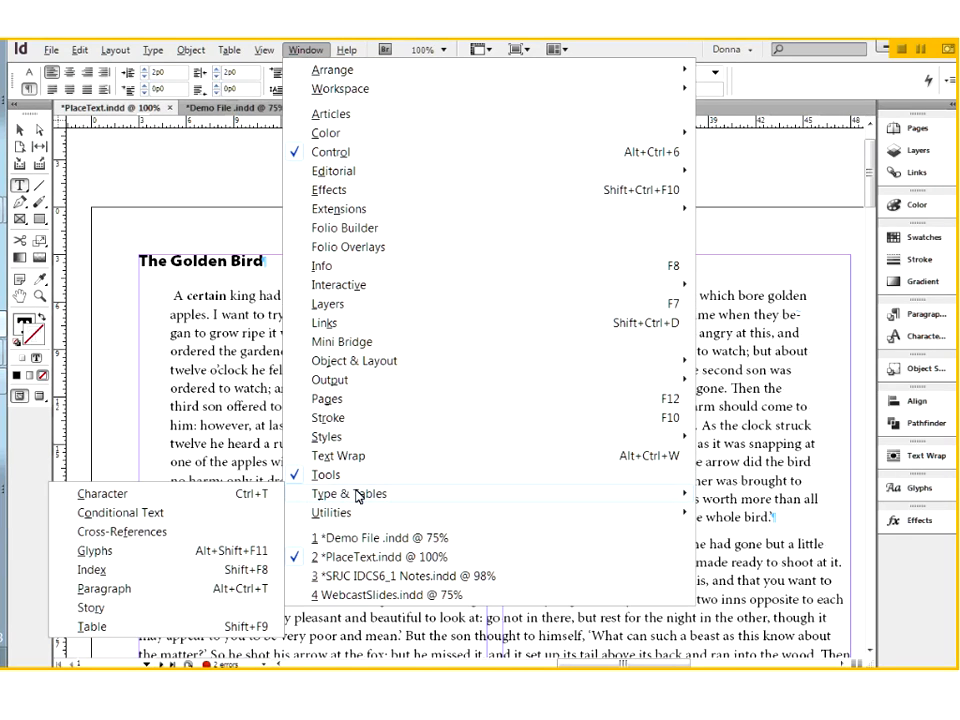
left_click(104, 589)
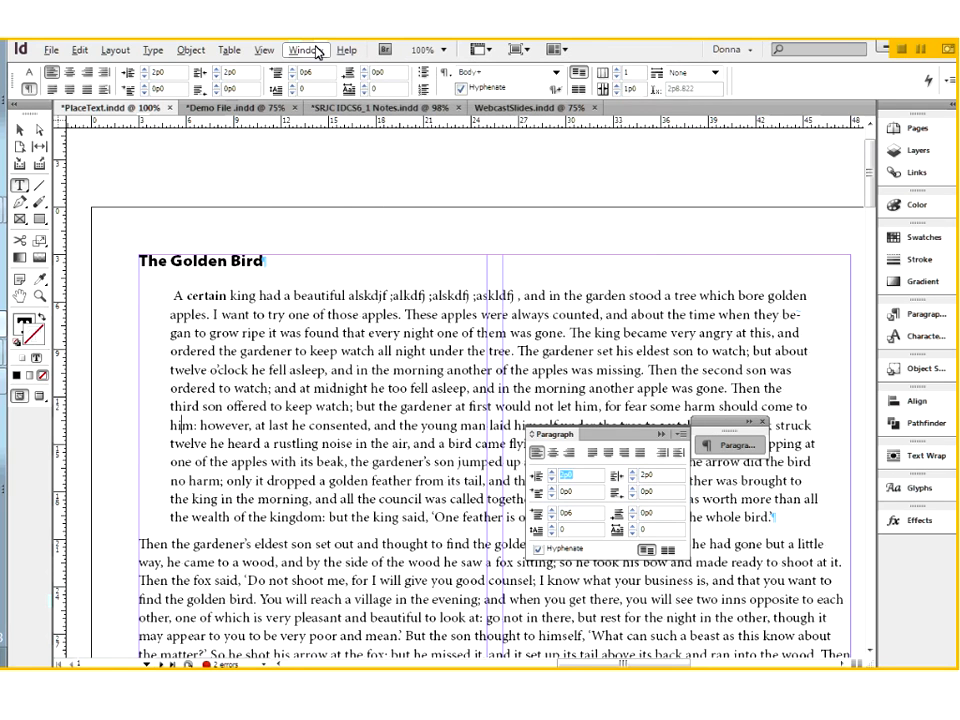
left_click(305, 50)
mouse_move(352, 500)
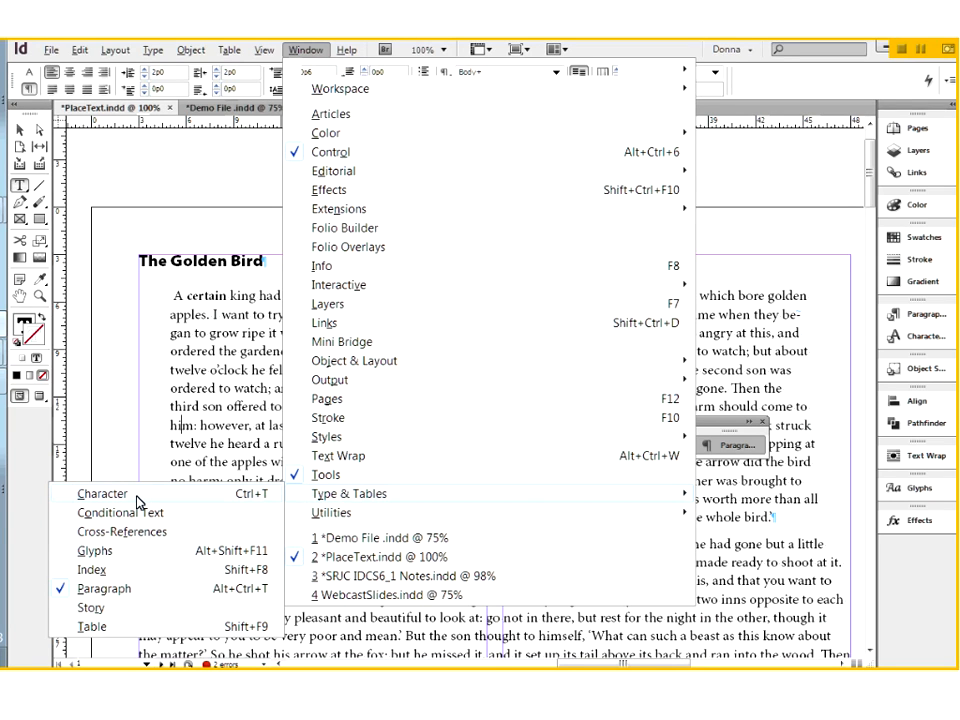
left_click(215, 317)
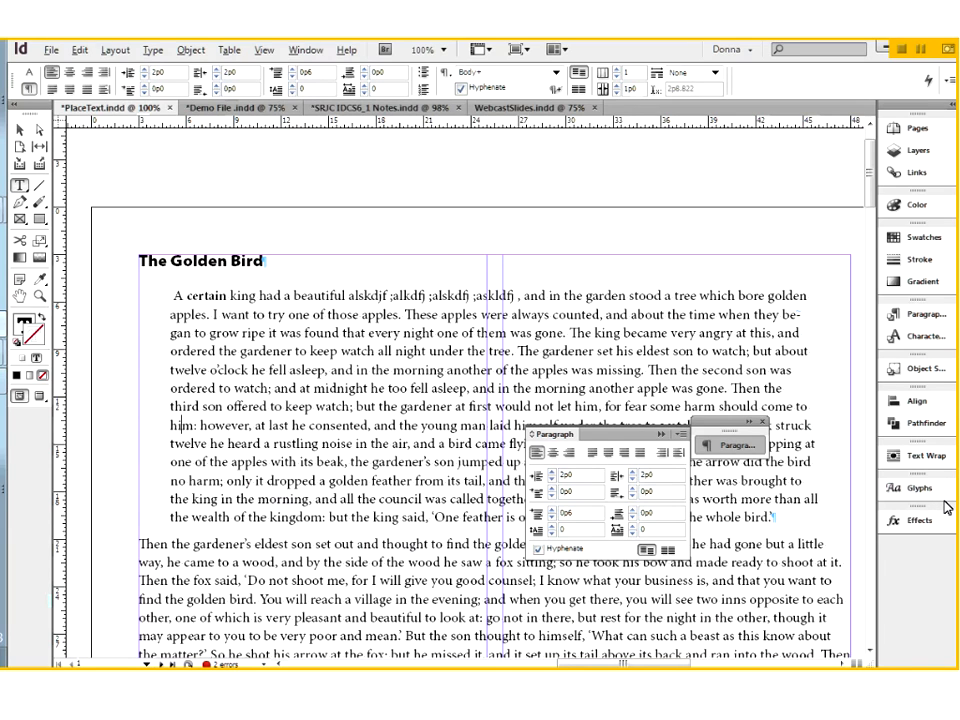
key("ctrl+t")
left_click_drag(489, 321, 713, 154)
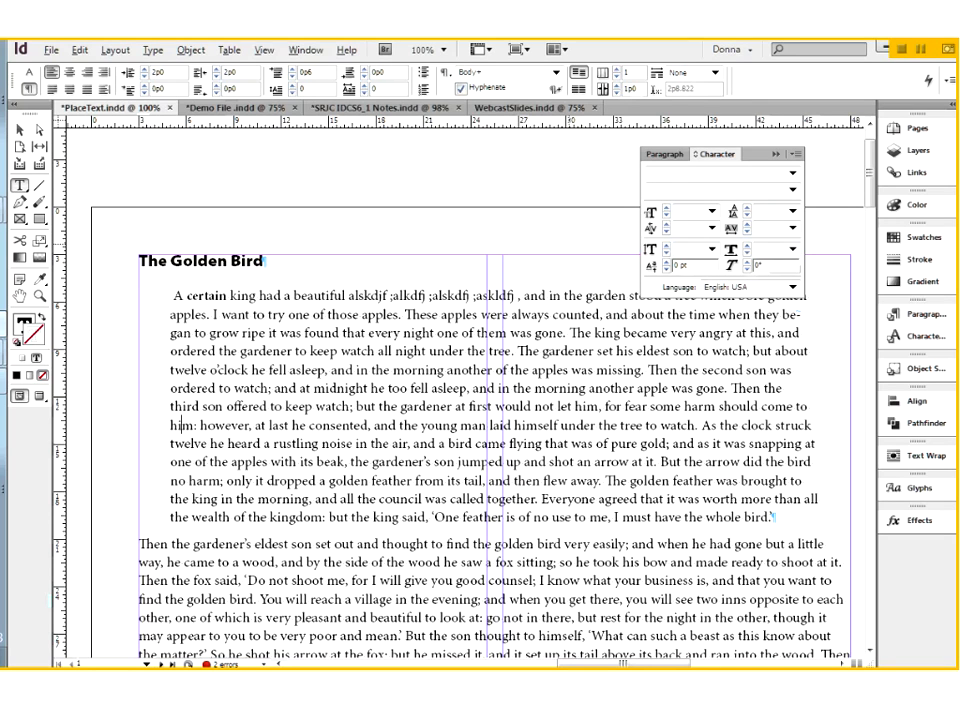
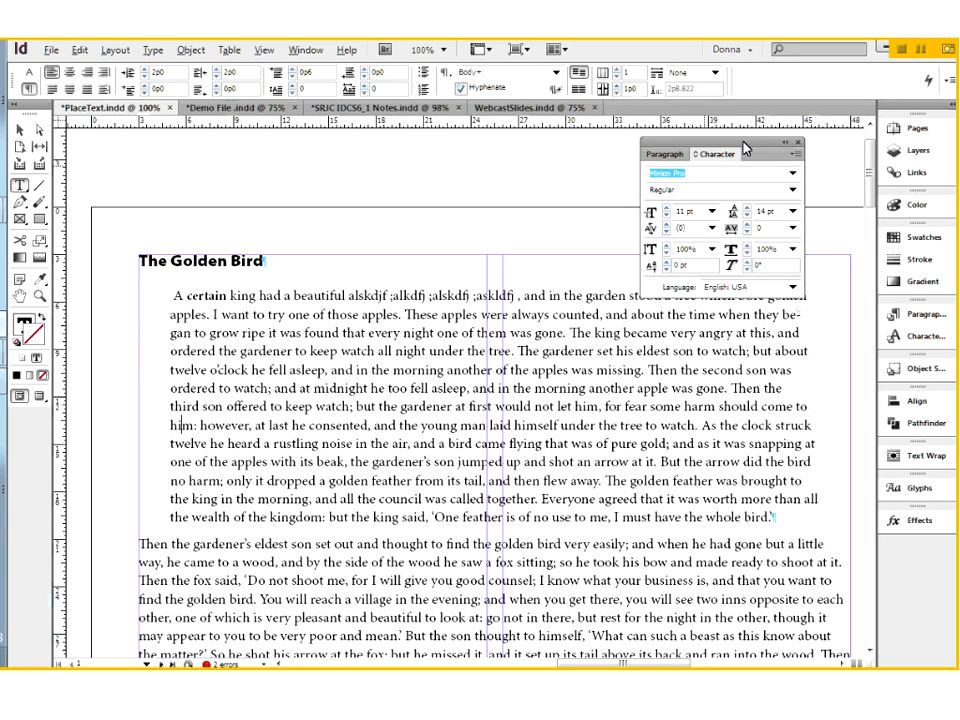
left_click_drag(743, 142, 188, 135)
- Compare the floating Character and Paragraph settings with their Control panel equivalents, and review the additional paragraph options
left_click(29, 74)
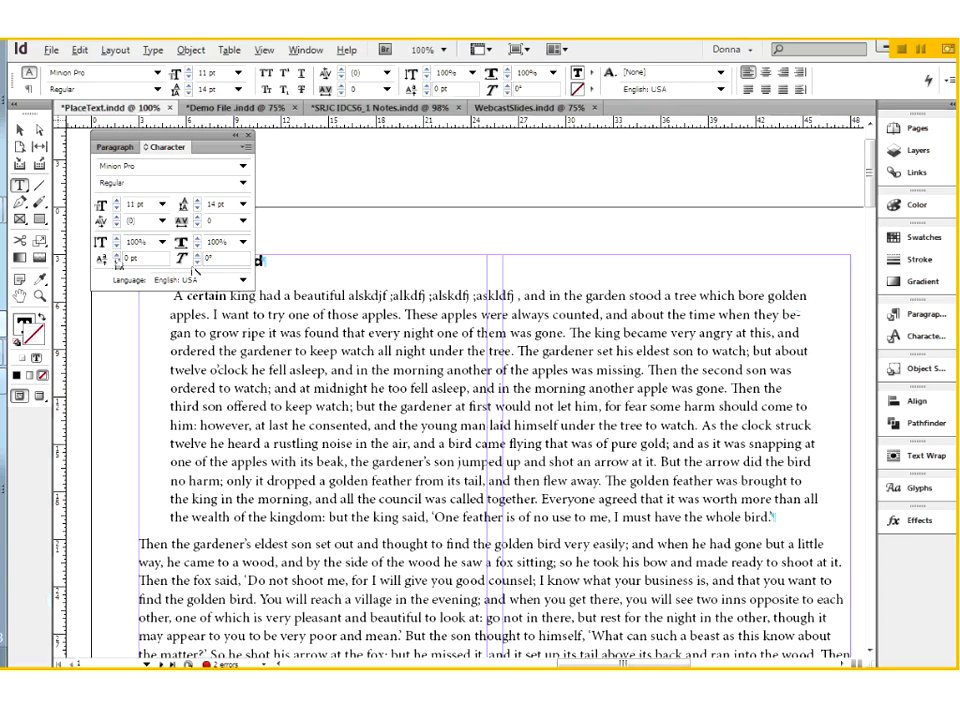
left_click(115, 147)
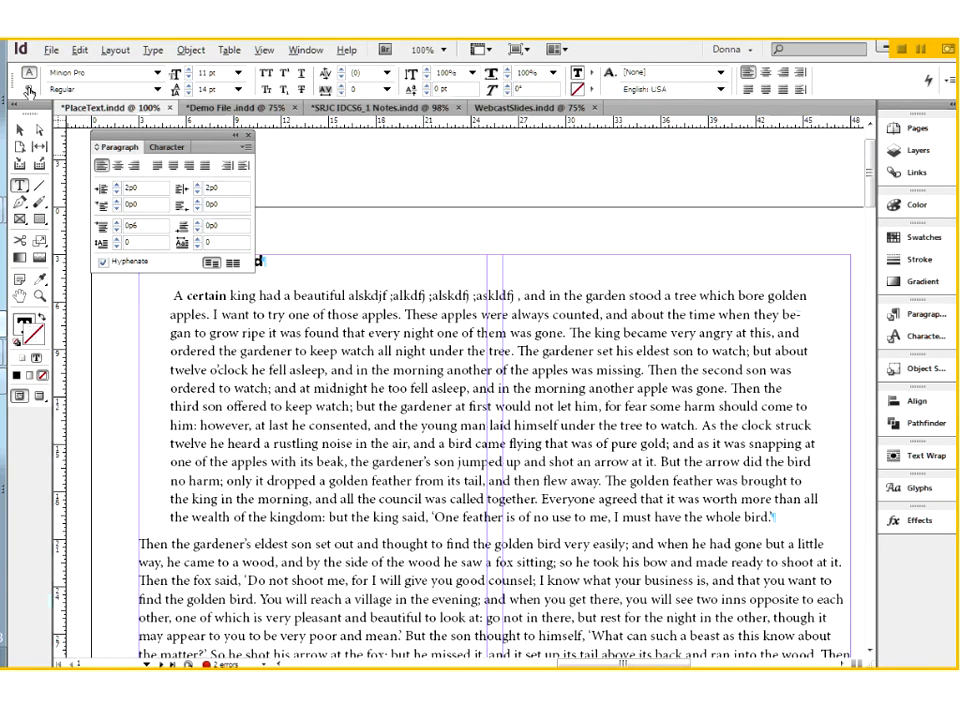
left_click(28, 90)
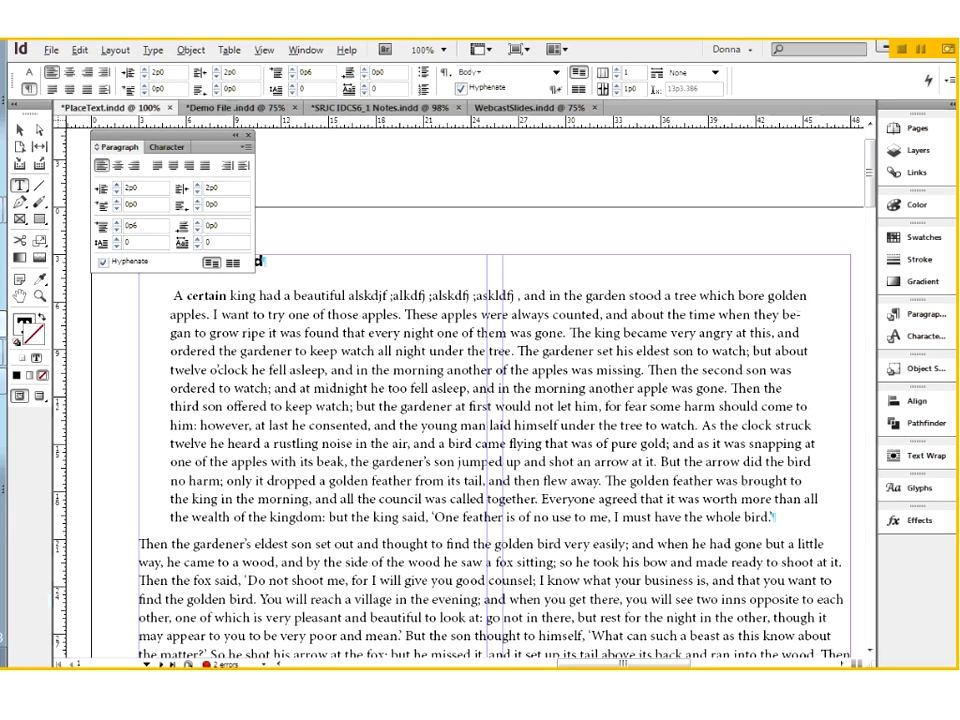
left_click(245, 147)
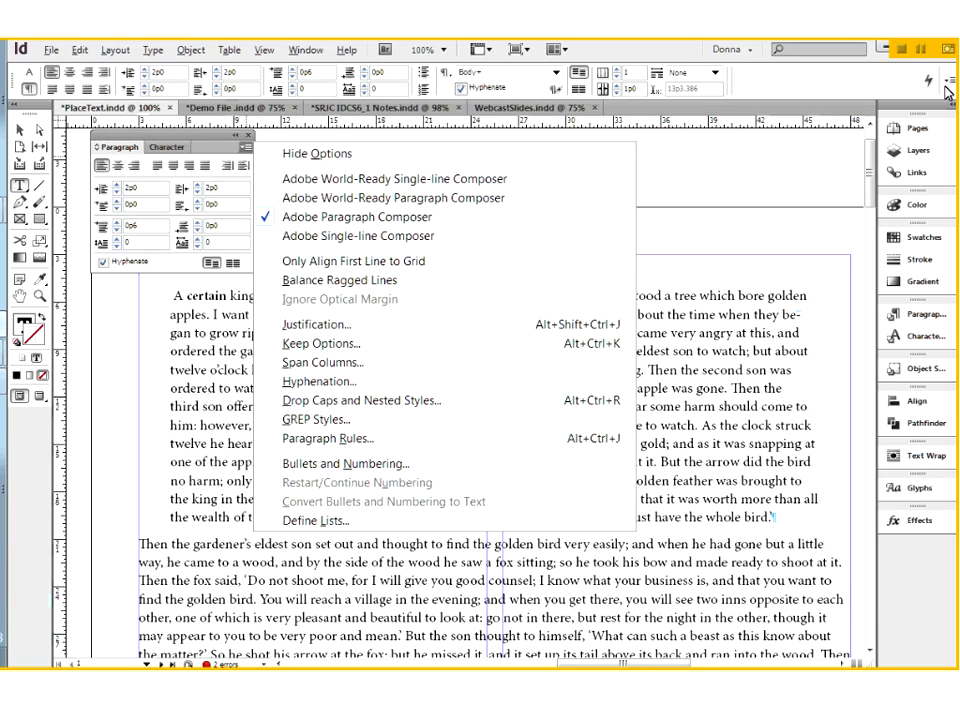
left_click(199, 405)
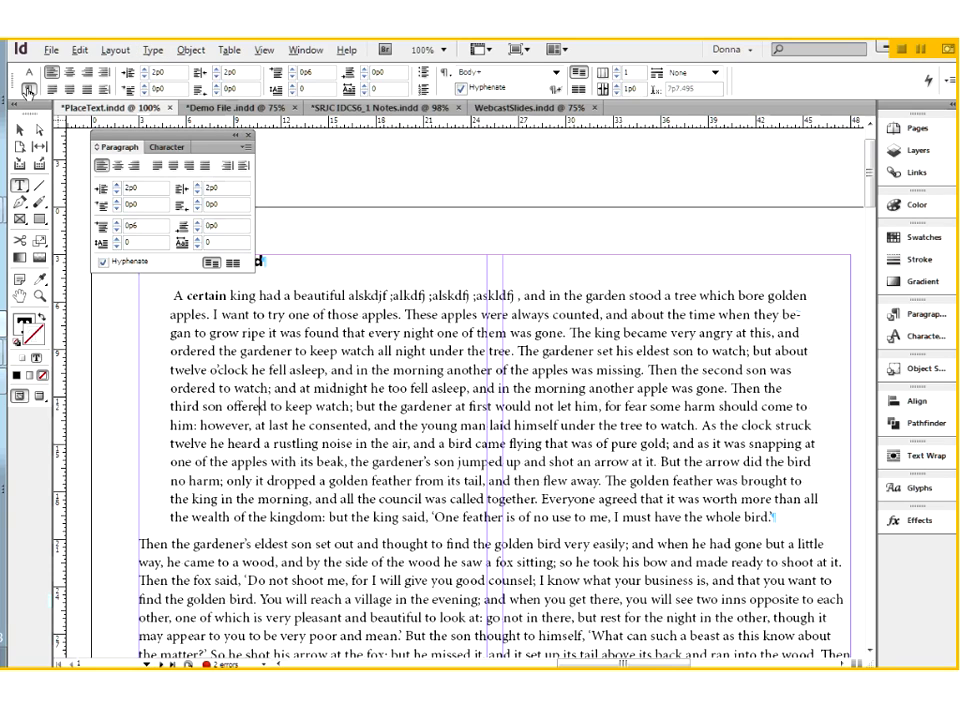
- Review the Control panel's additional text options, and close the floating Paragraph and Character panel group
left_click(951, 83)
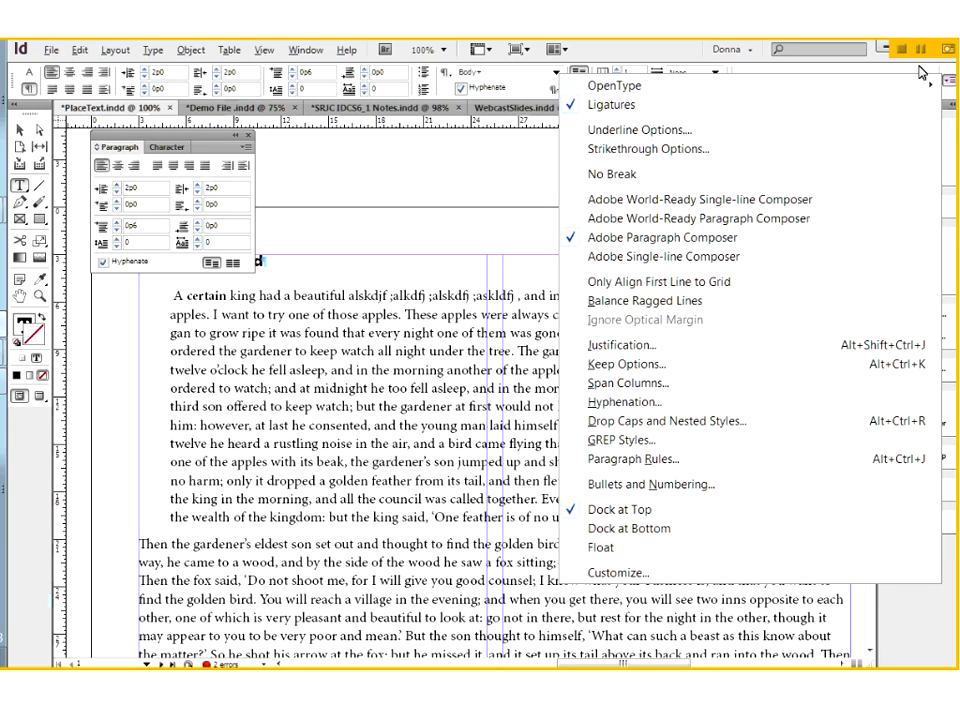
left_click(465, 164)
left_click_drag(208, 136, 638, 178)
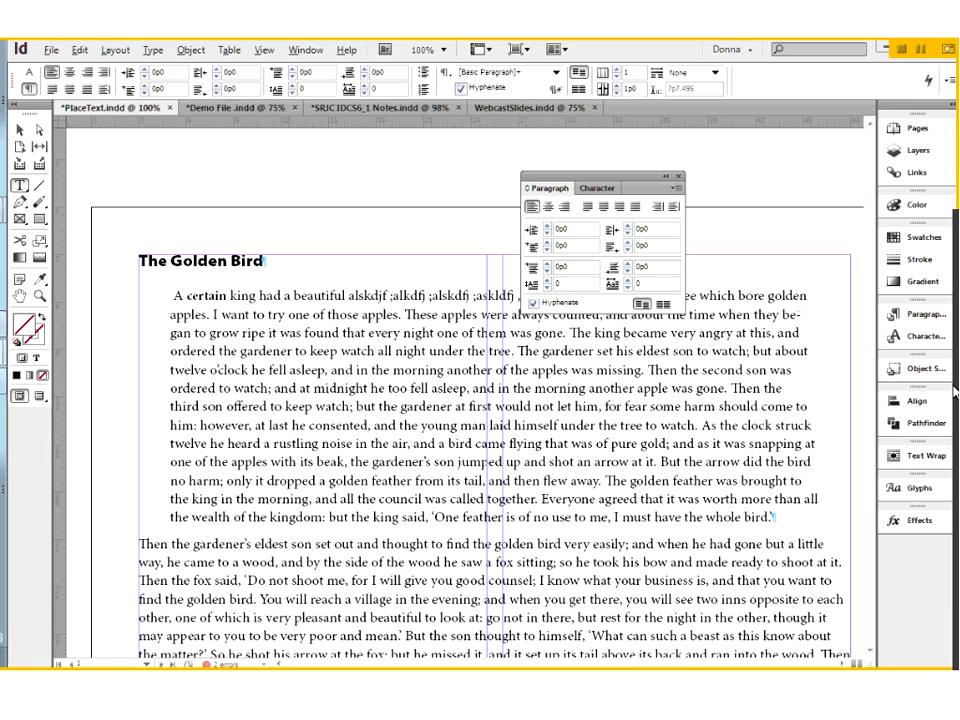
left_click(679, 178)
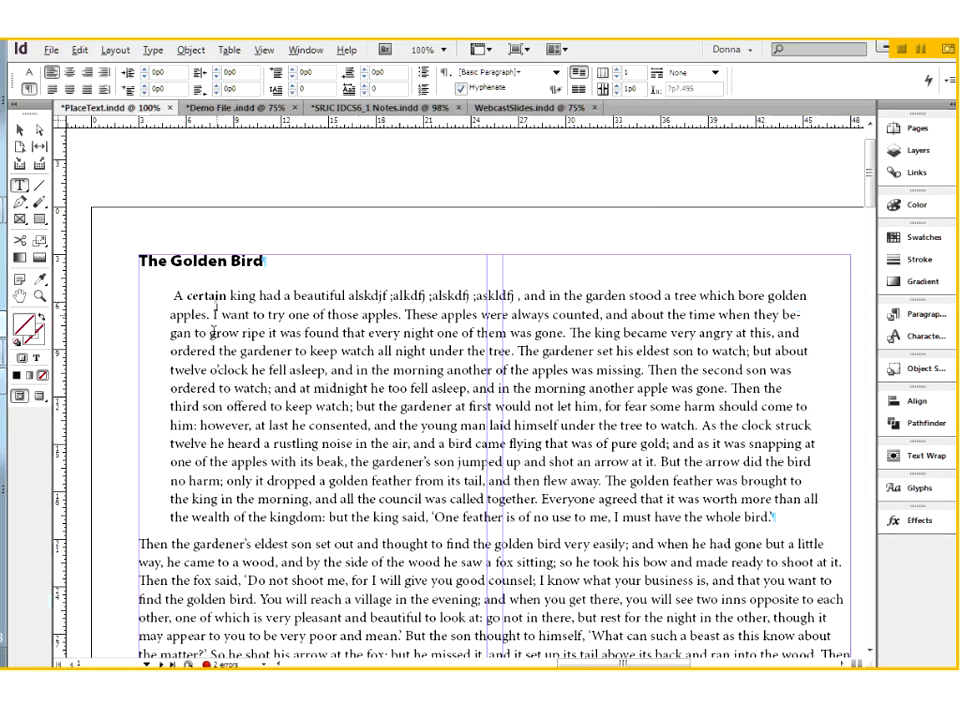
- Locate the commands that show the Character and Paragraph panels, display the Character panel, and close it again
left_click(153, 50)
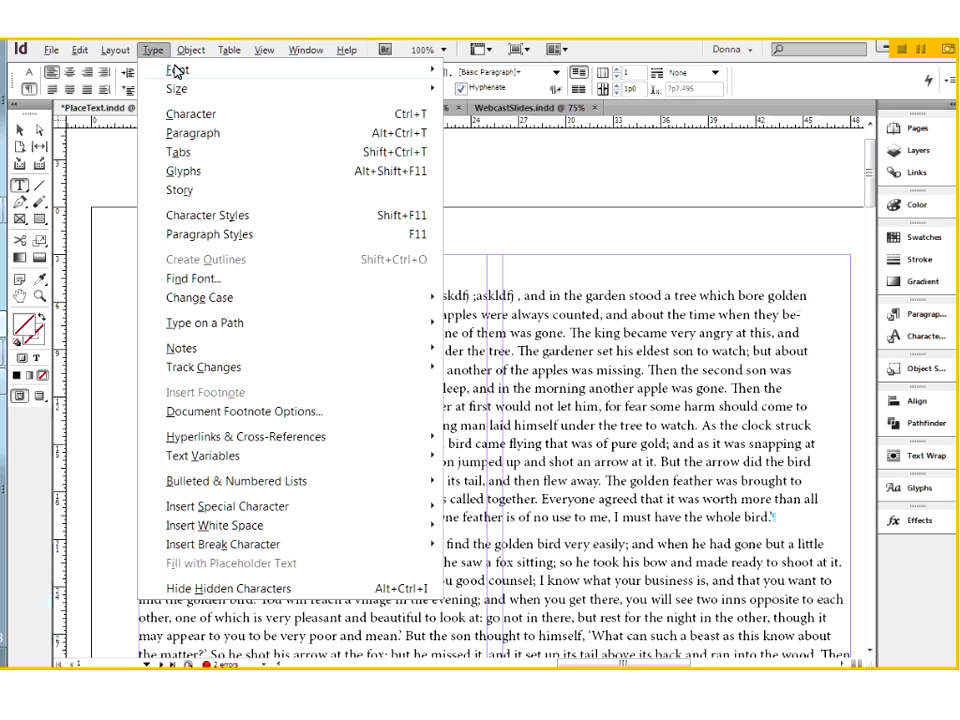
mouse_move(176, 70)
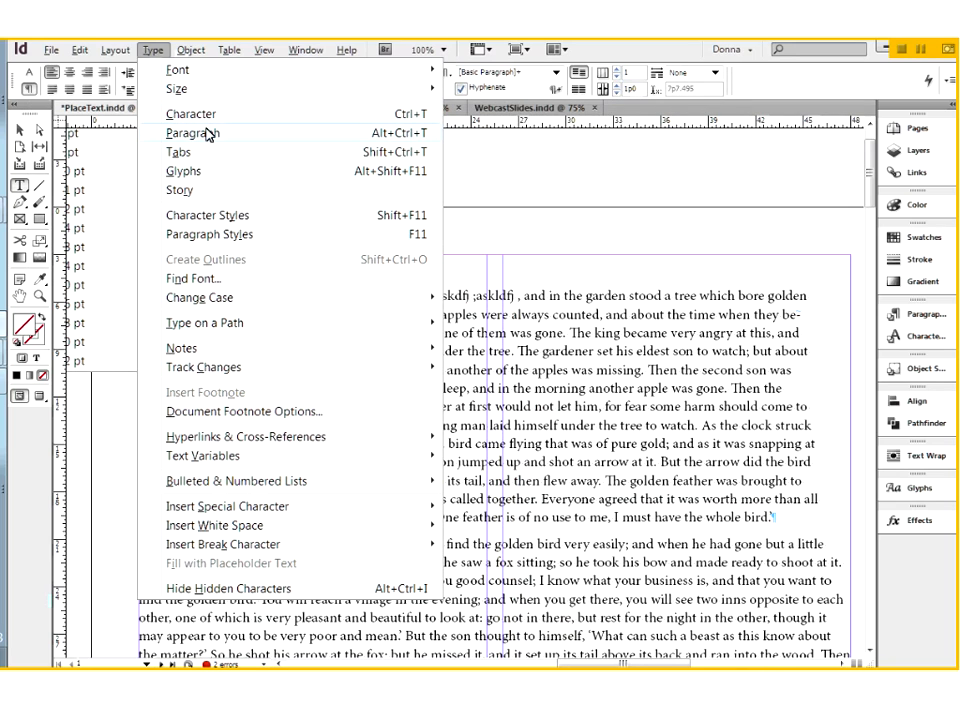
left_click(191, 114)
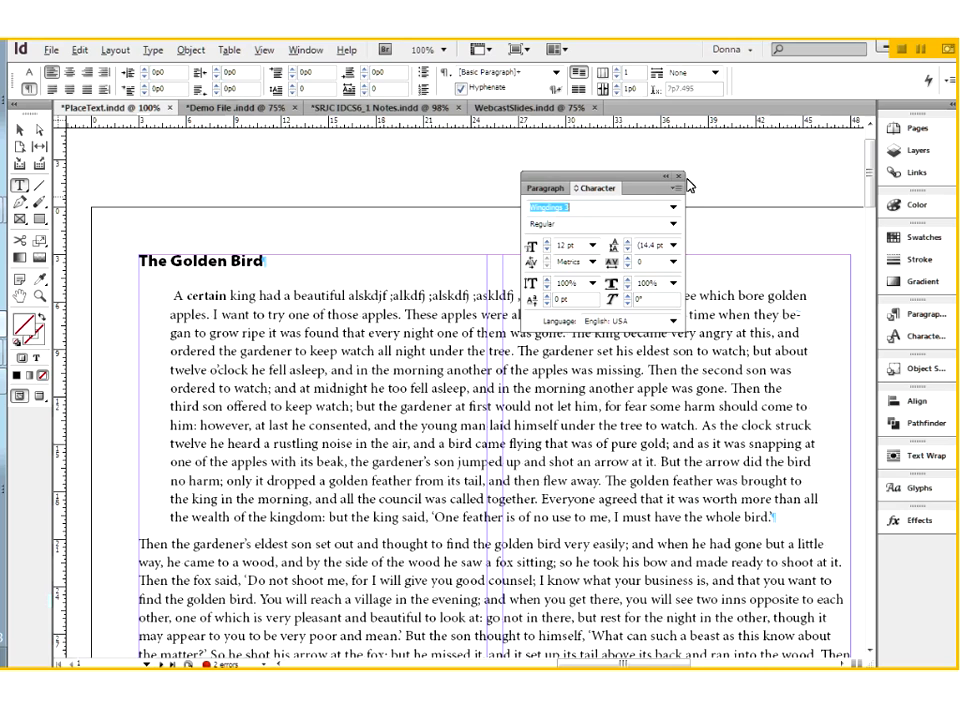
left_click(677, 178)
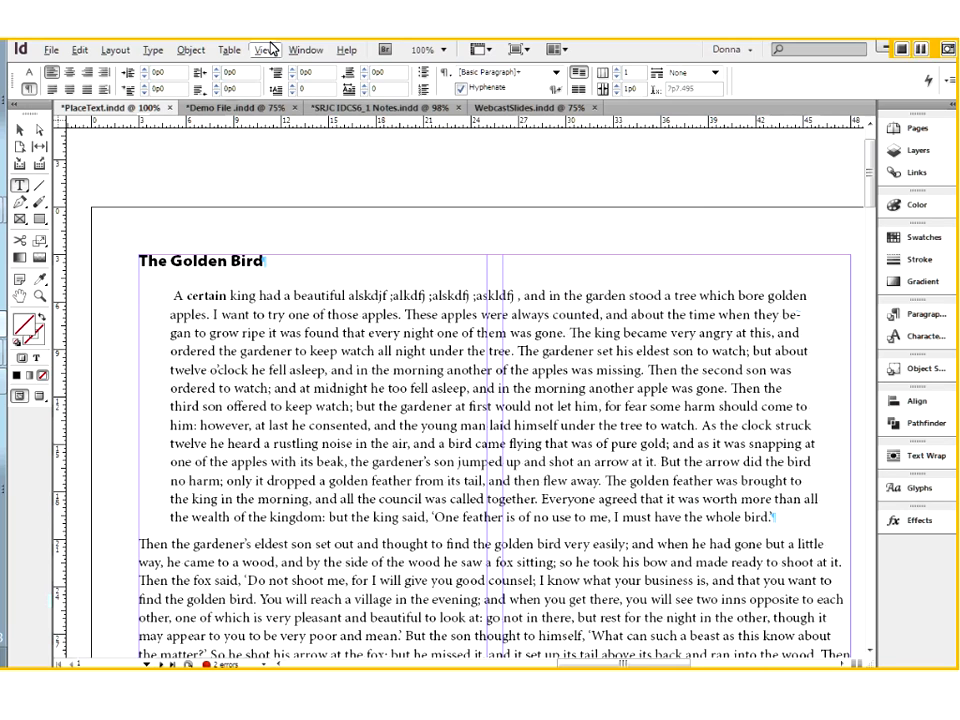
- Check which Type & Tables panels are available, and display the Tabs ruler above the story before closing it
left_click(322, 50)
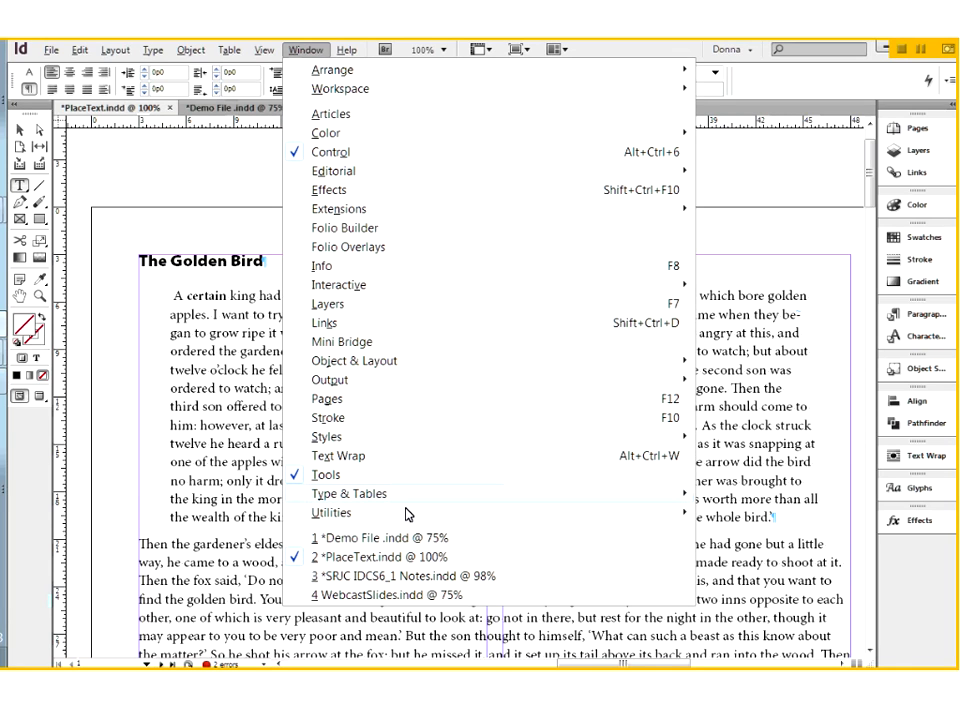
mouse_move(358, 518)
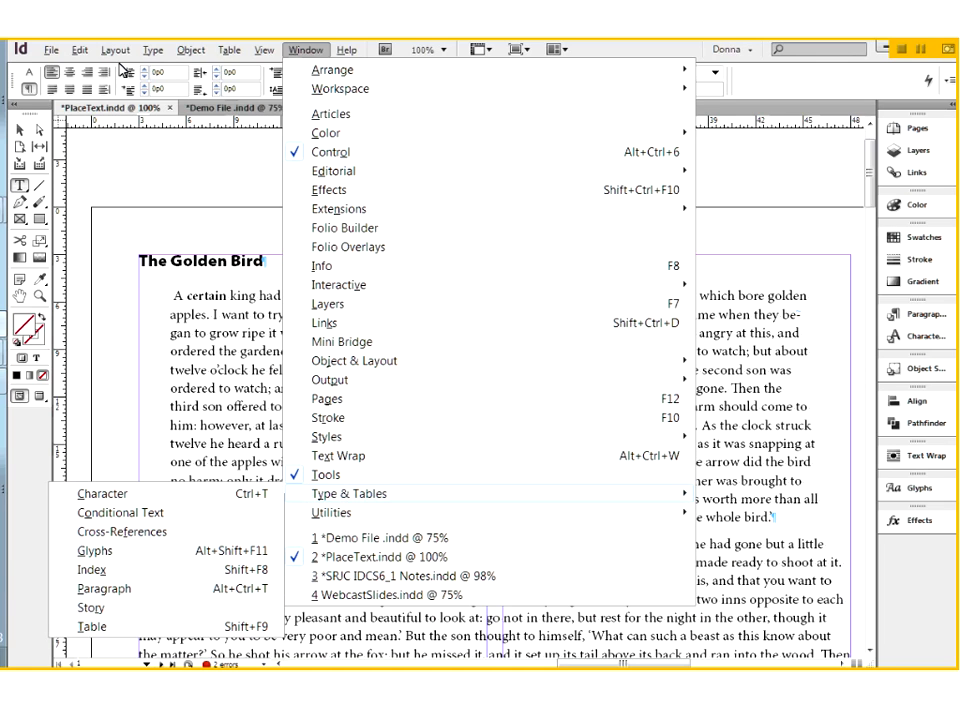
mouse_move(79, 49)
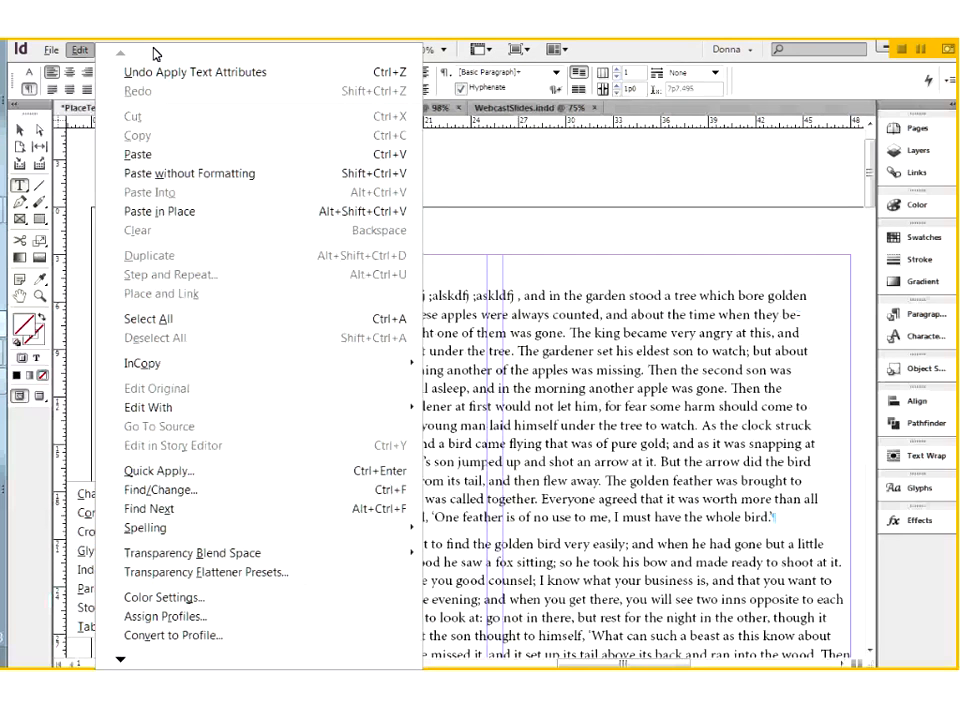
mouse_move(229, 50)
mouse_move(152, 50)
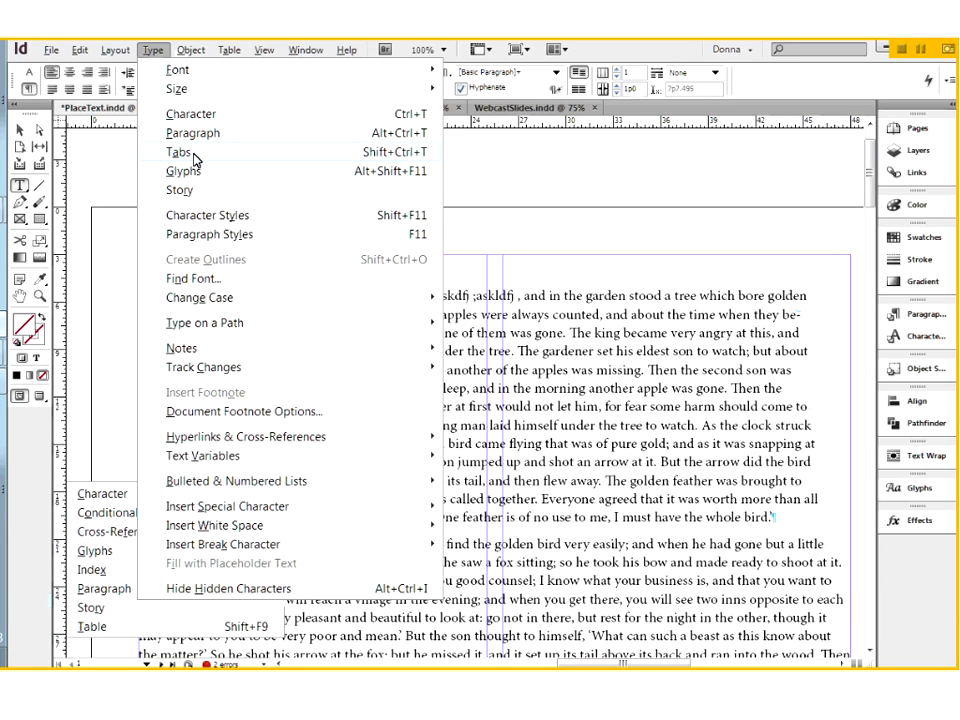
left_click(195, 156)
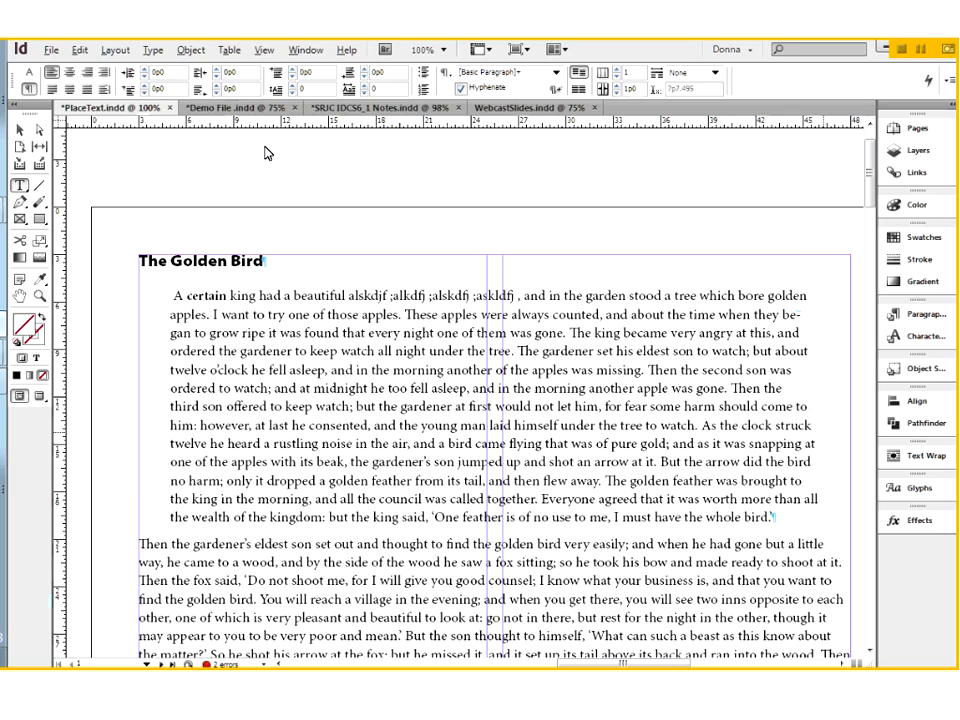
key("ctrl+shift+t")
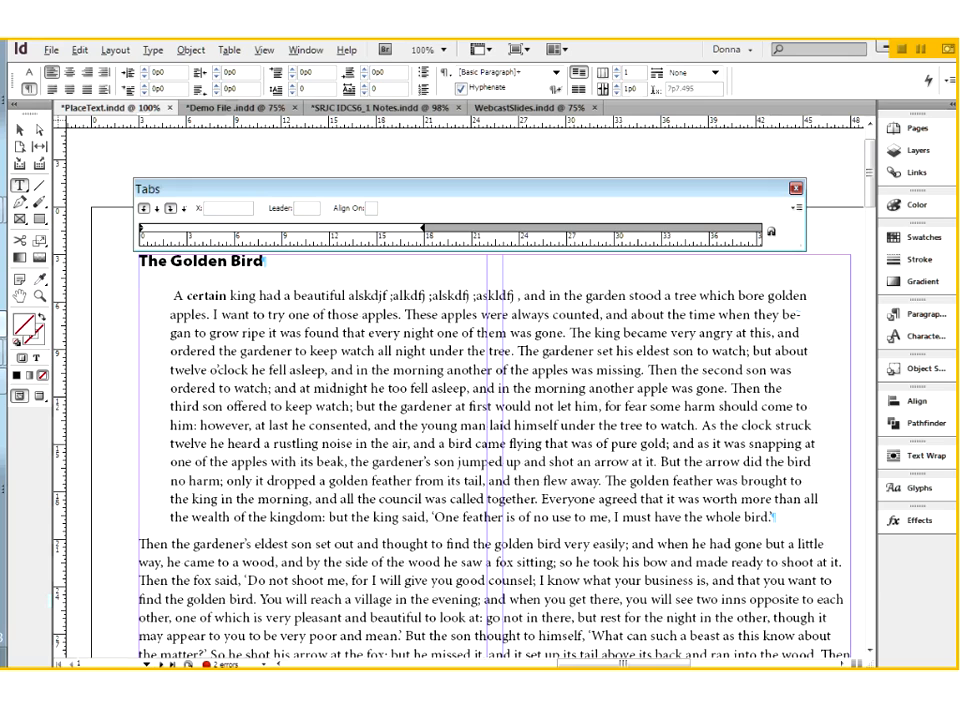
left_click(797, 189)
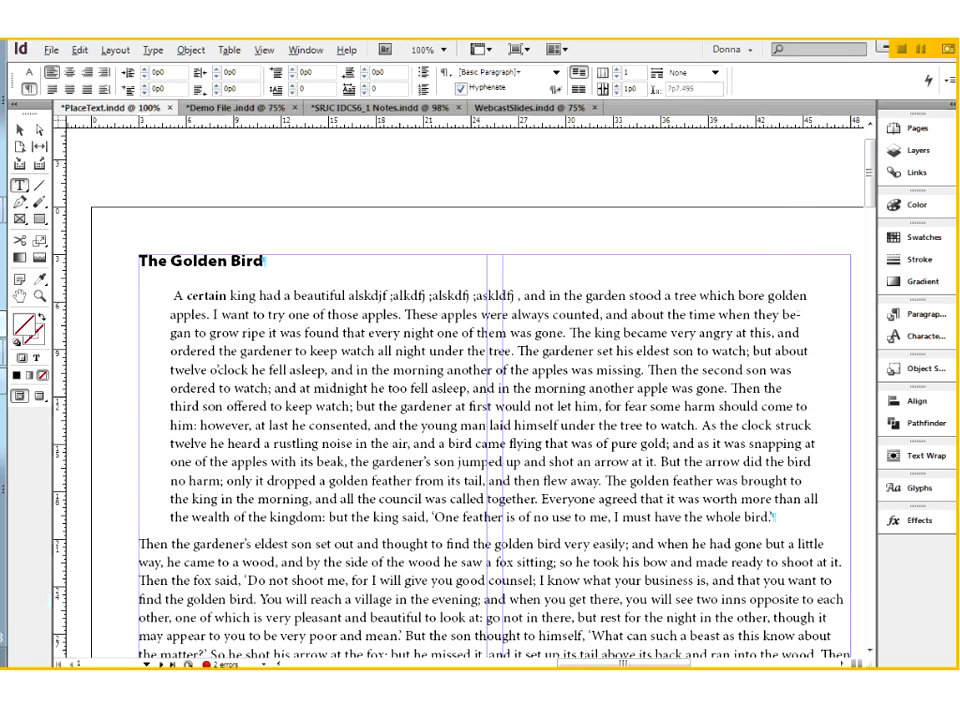
- Examine which special characters, white spaces and break characters can be inserted into text
left_click(150, 50)
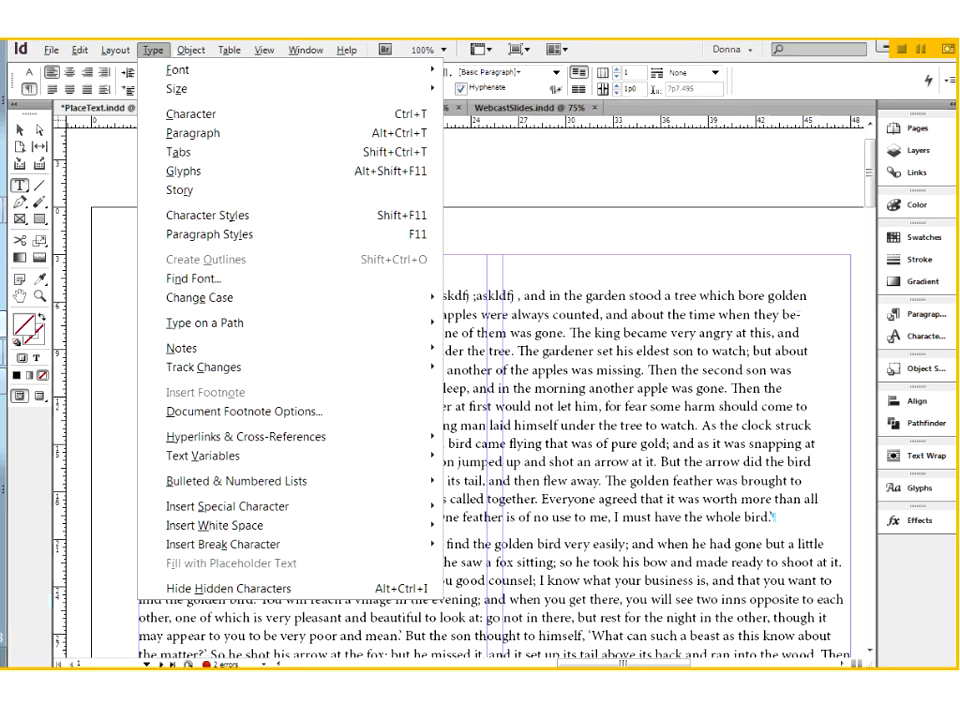
mouse_move(150, 510)
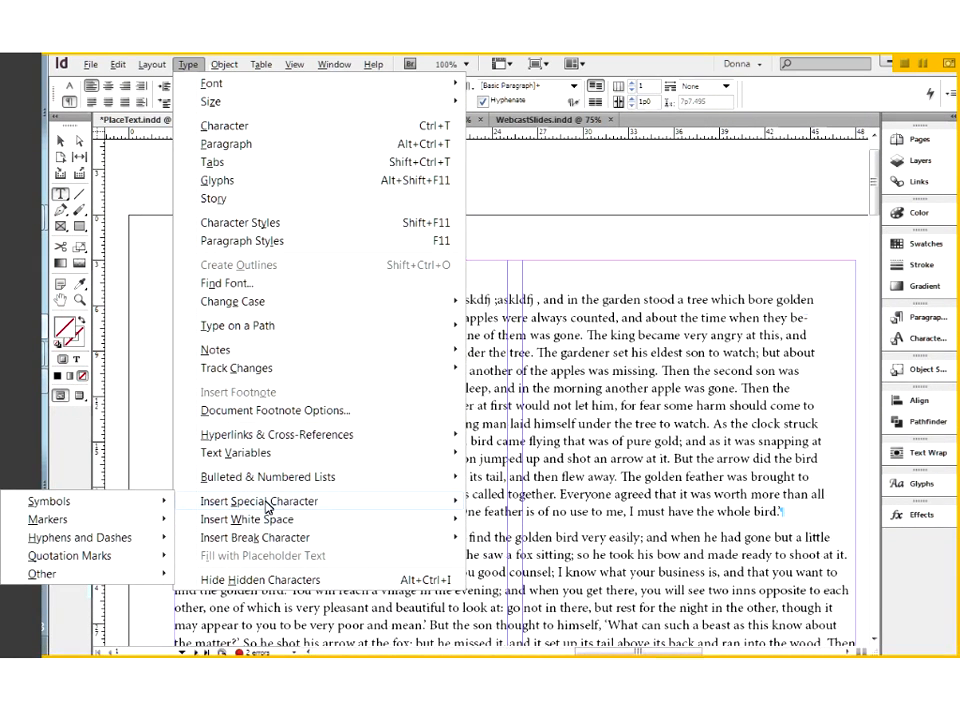
mouse_move(253, 527)
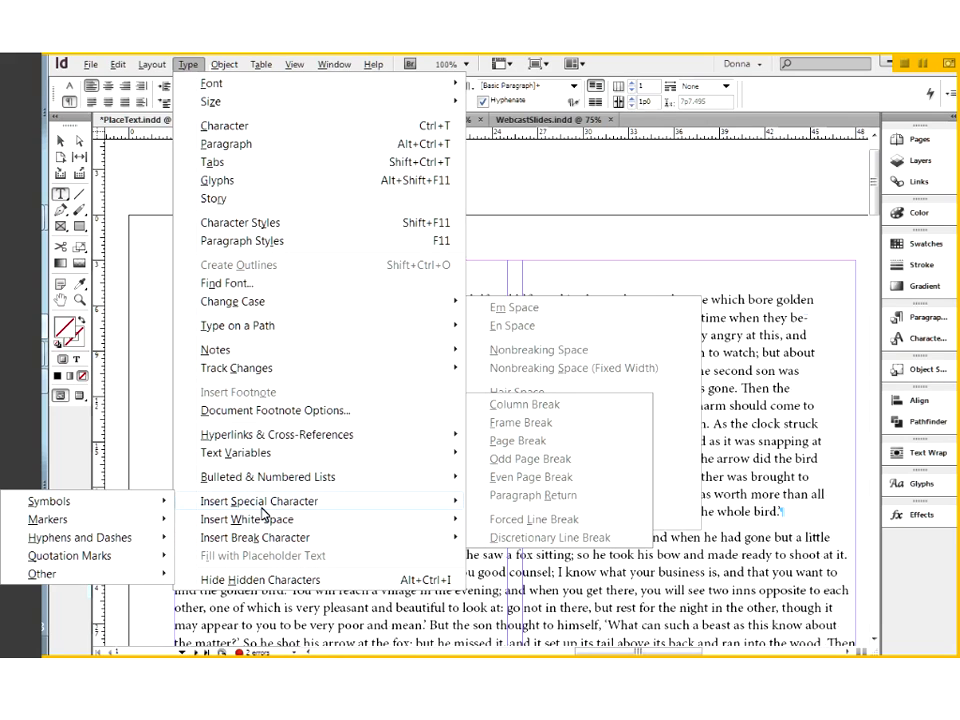
mouse_move(287, 527)
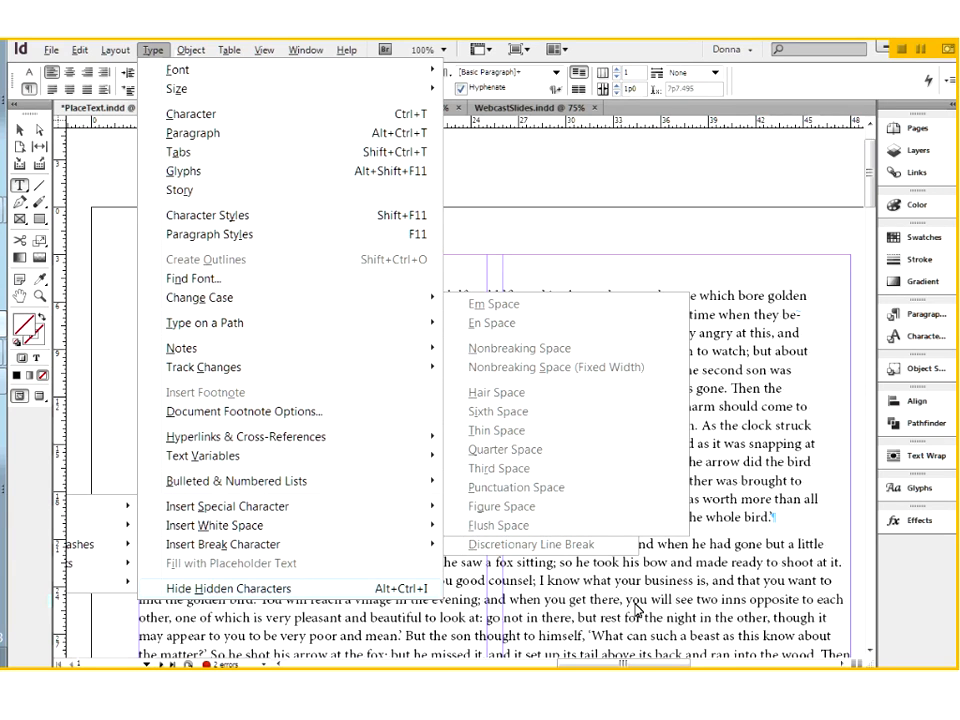
left_click(912, 614)
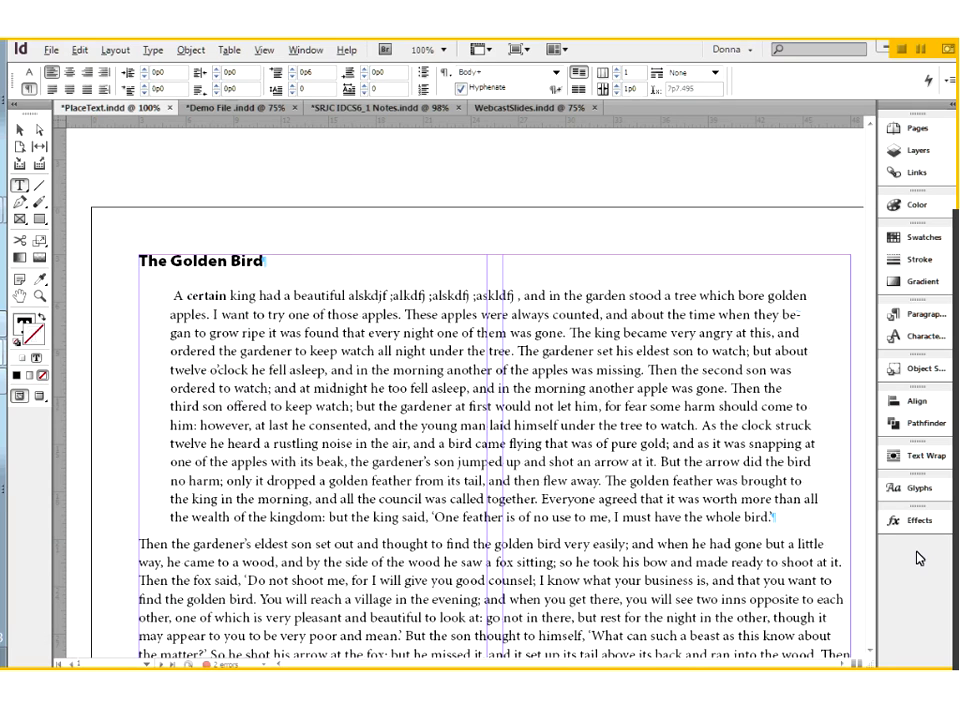
- Switch to the Demo File document and go to the Monterey Bay Aquarium oval
left_click(492, 108)
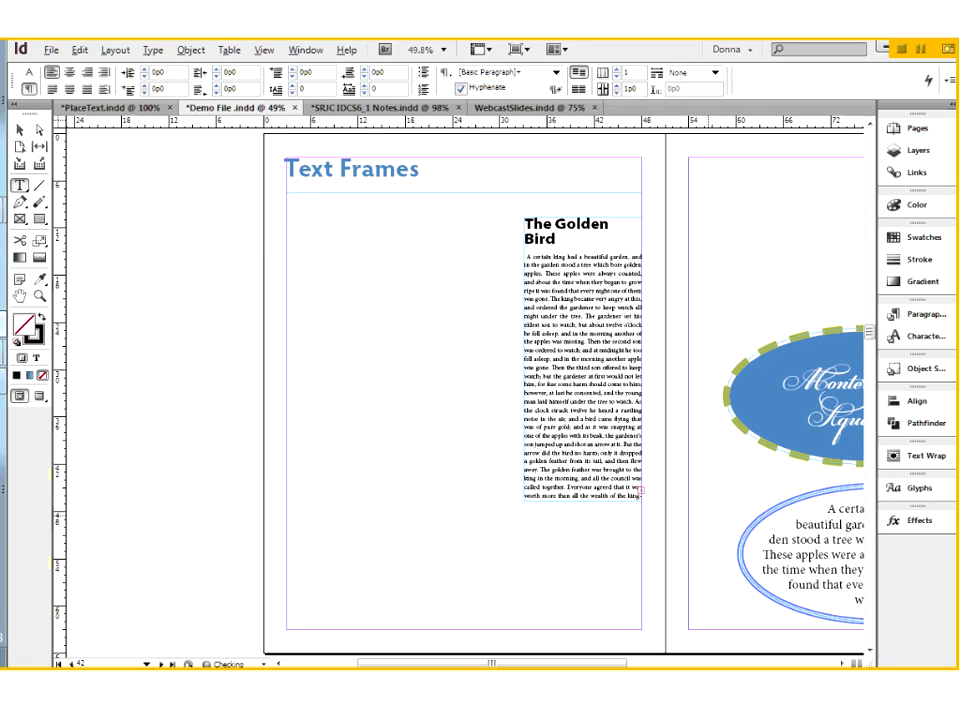
left_click(612, 423)
left_click_drag(598, 420, 506, 420)
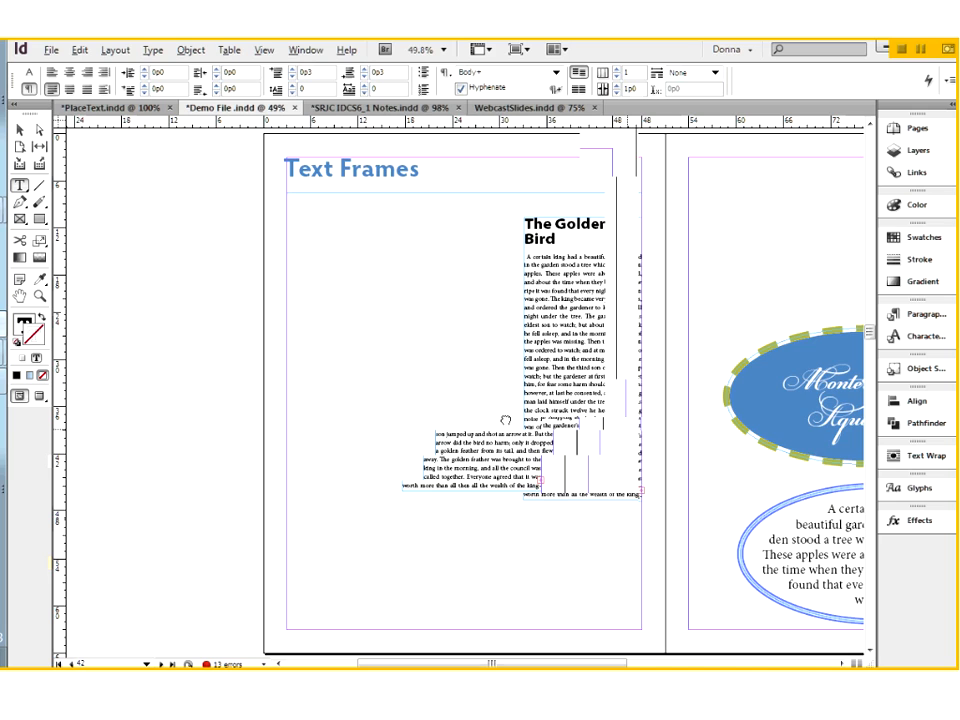
left_click_drag(506, 420, 184, 310)
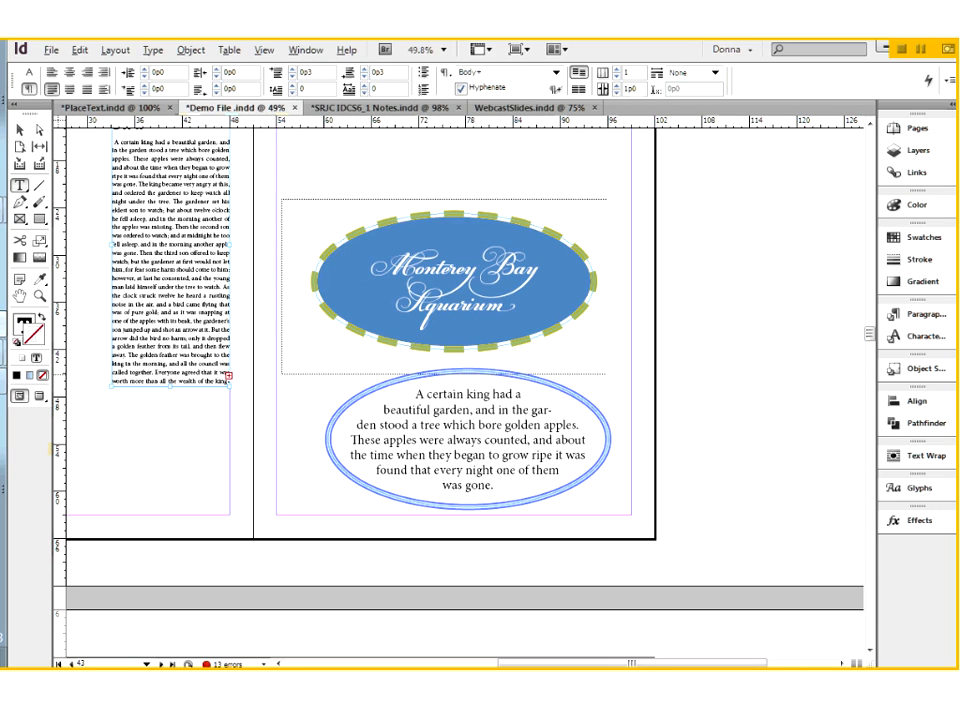
left_click_drag(606, 374, 622, 389)
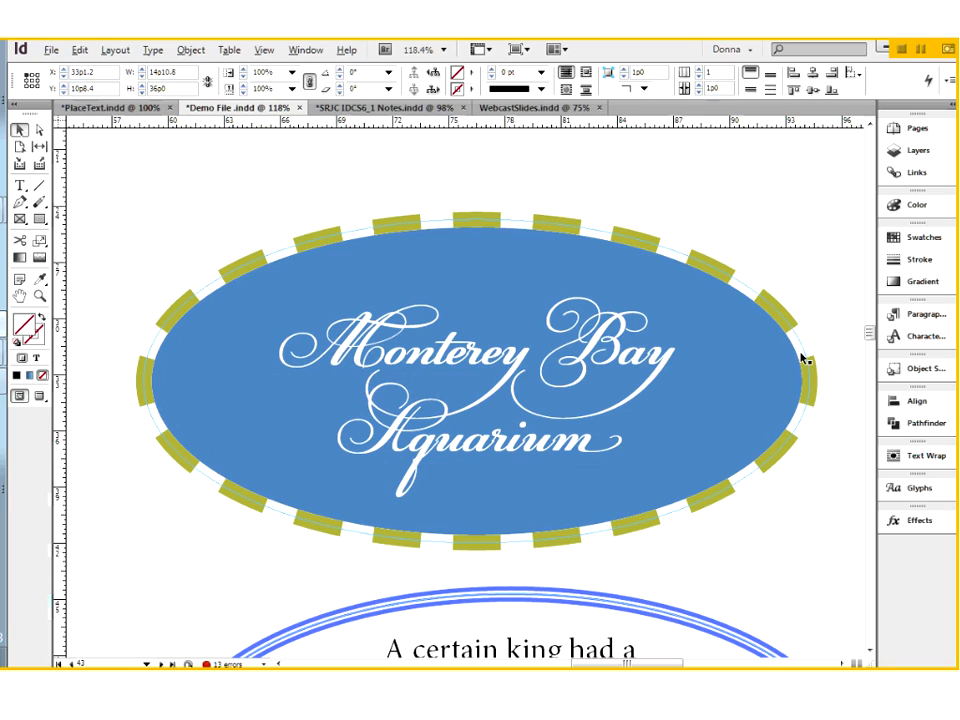
- Display the stroke settings of the Monterey Bay Aquarium oval and set its gap color to None
key("F10")
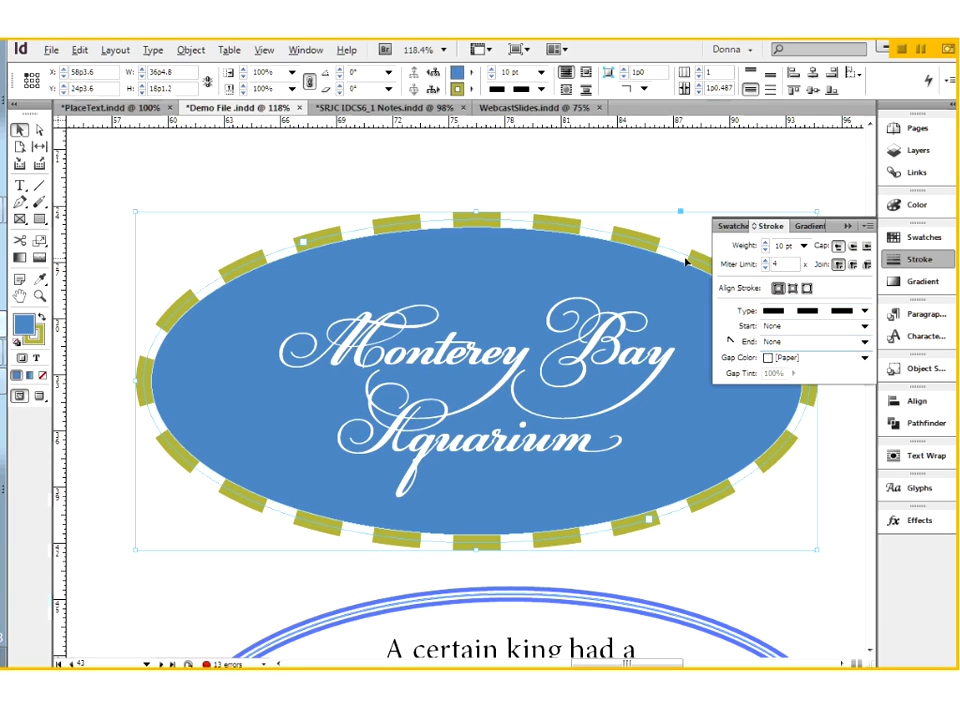
left_click(808, 360)
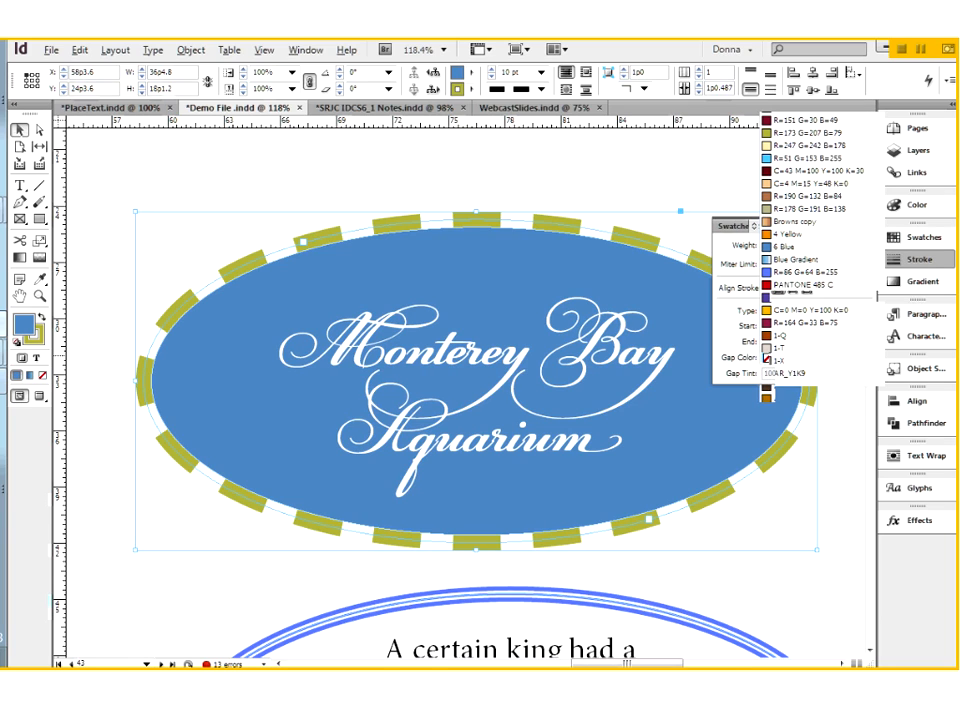
left_click(795, 118)
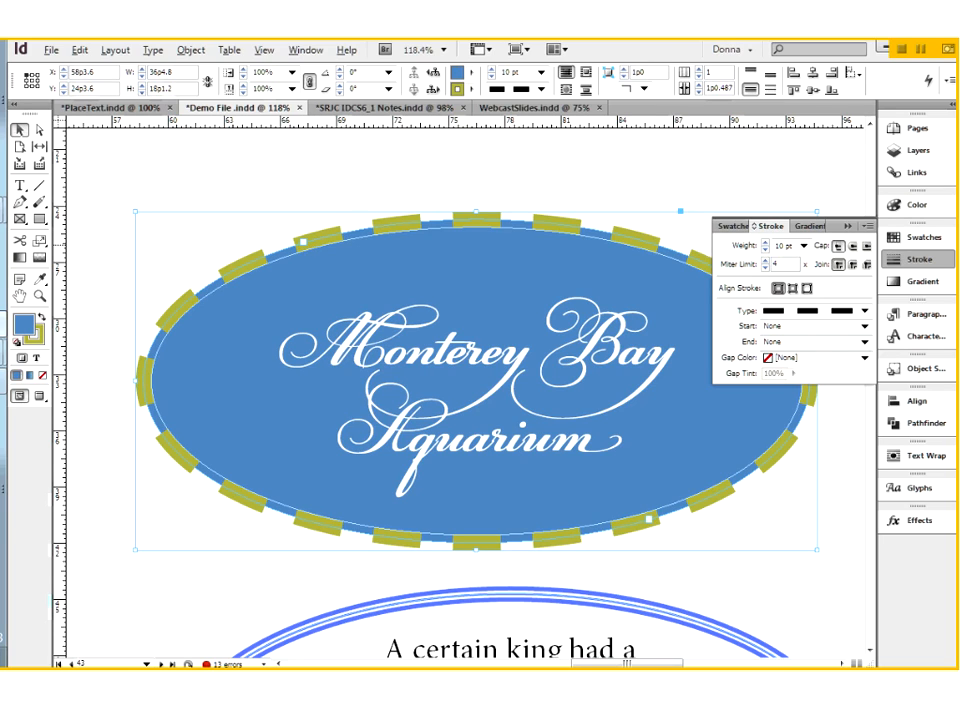
- Set the gap color of the oval's dashed stroke to the C=0 M=0 Y=100 K=0 swatch
left_click(778, 359)
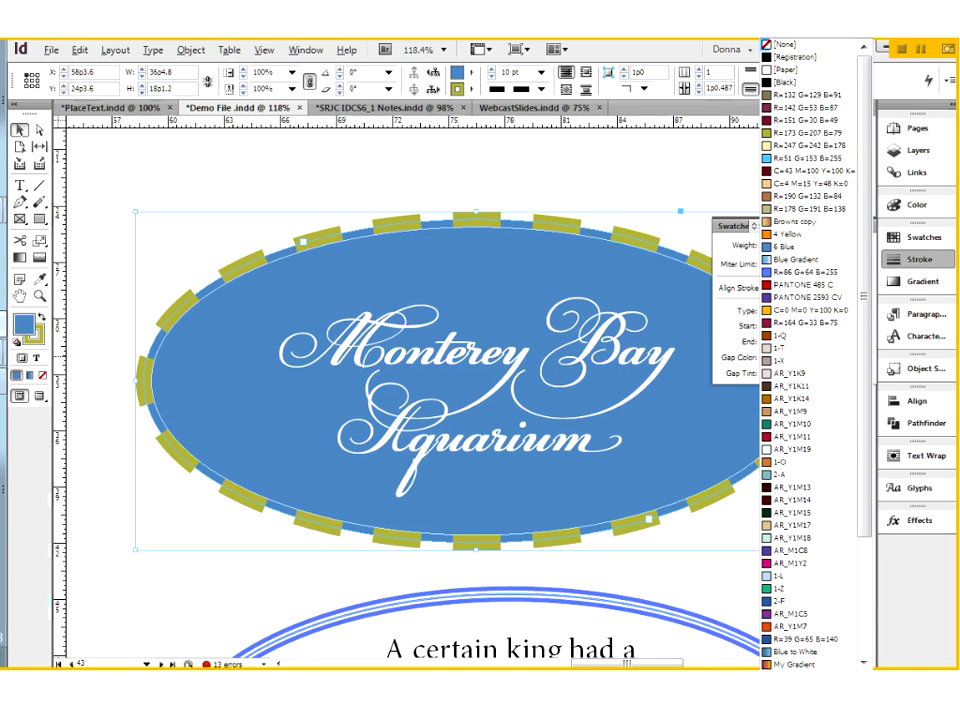
scroll(797, 320, "down", 4)
left_click(797, 318)
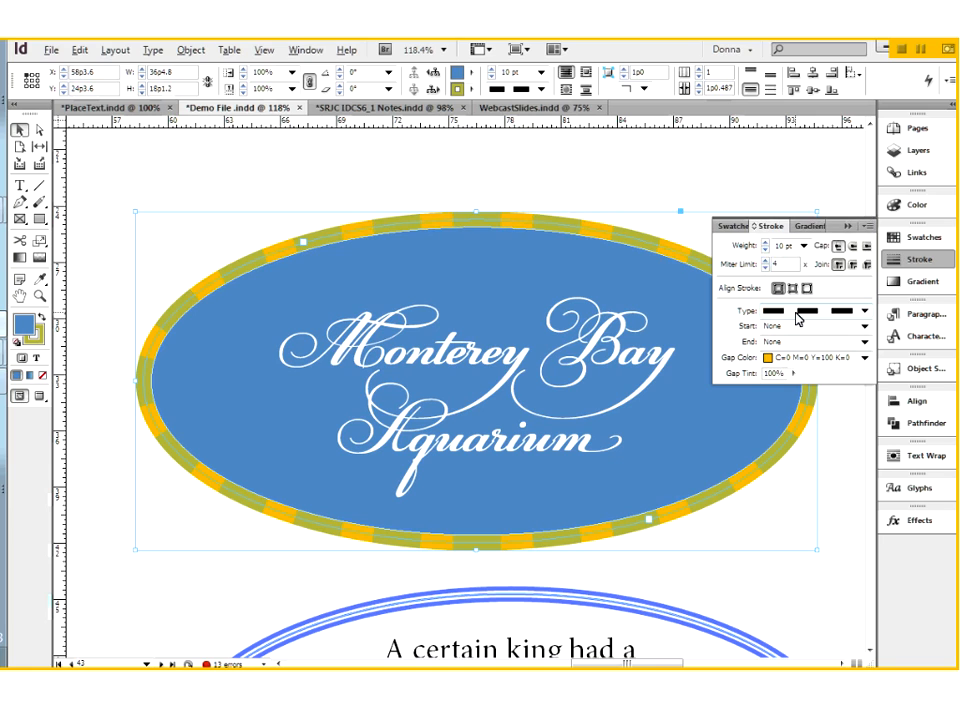
- Set the gap color of the oval's dashed stroke to Mars Orange Red and close the stroke settings
left_click(765, 357)
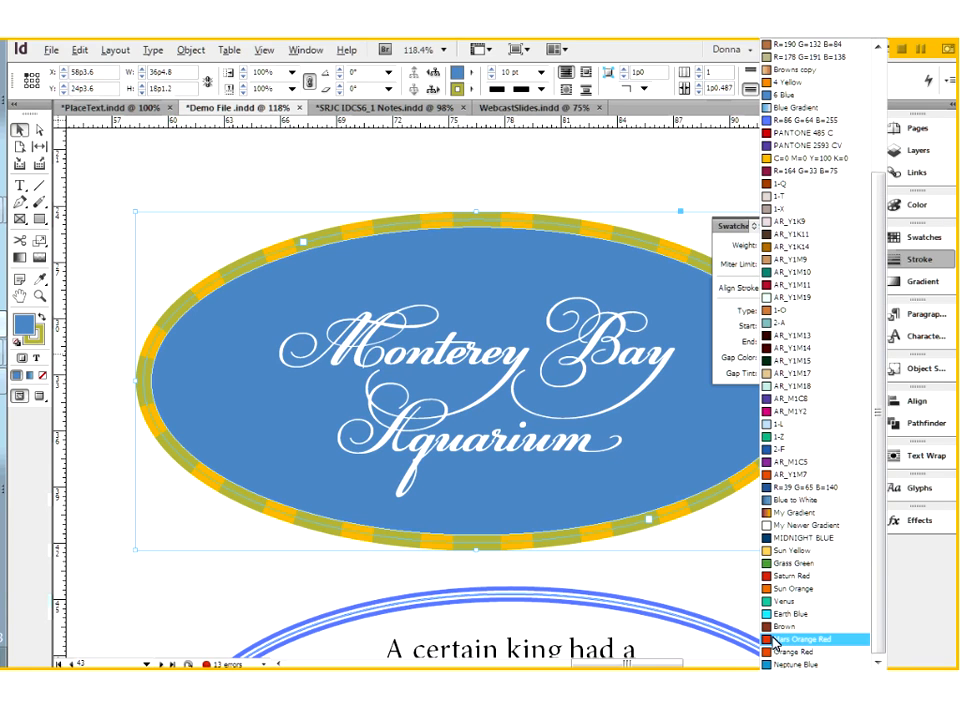
left_click(770, 638)
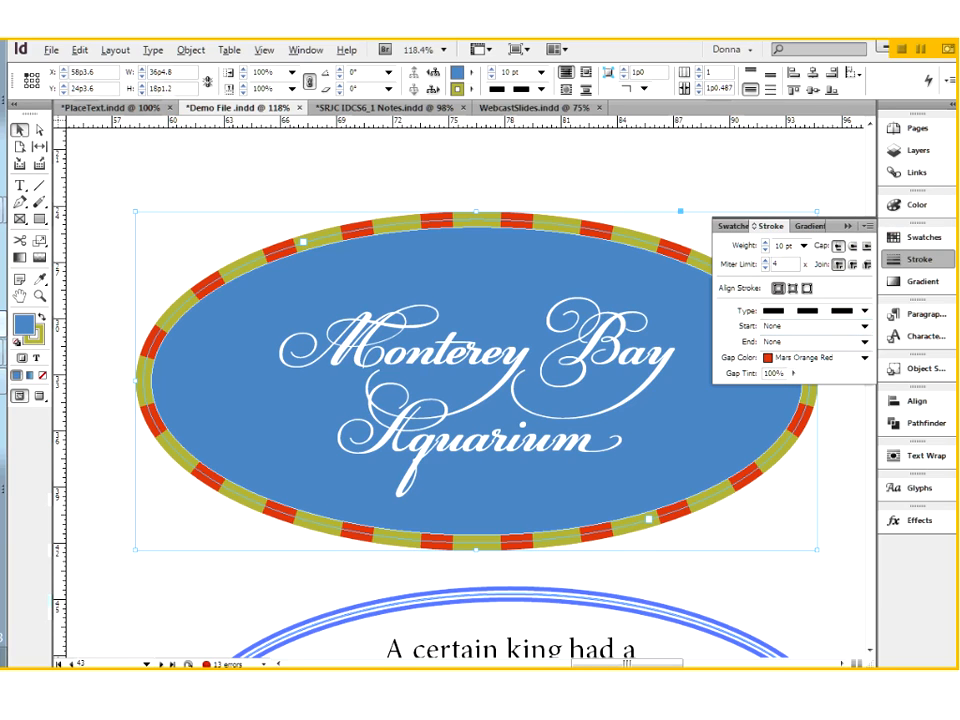
left_click(848, 226)
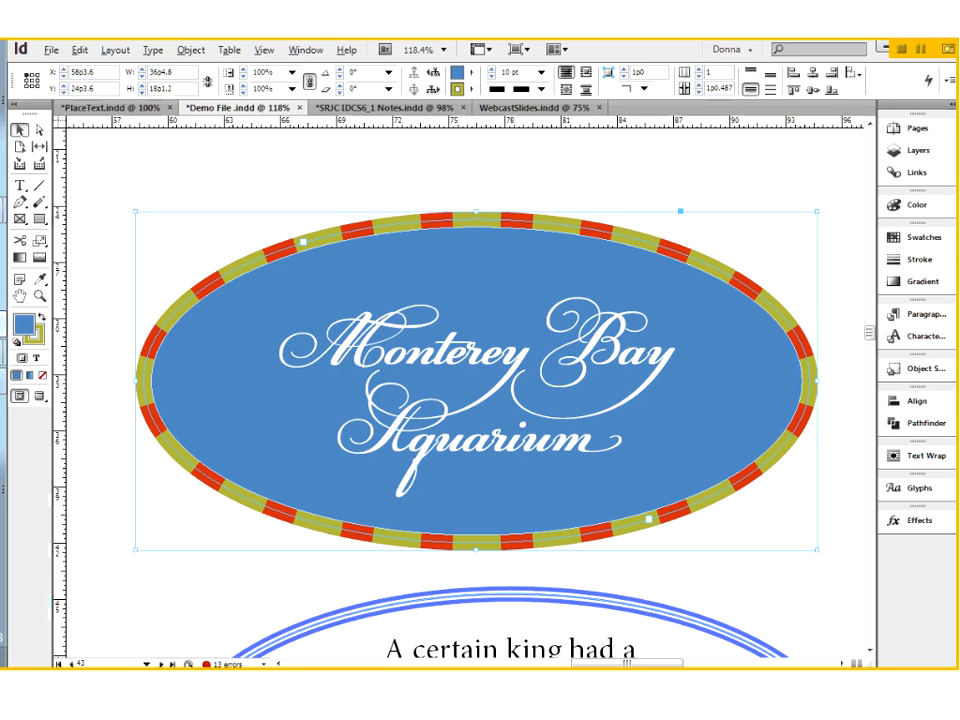
- Show the hidden characters and go to the oval frame with the story about the golden apples
left_click(153, 50)
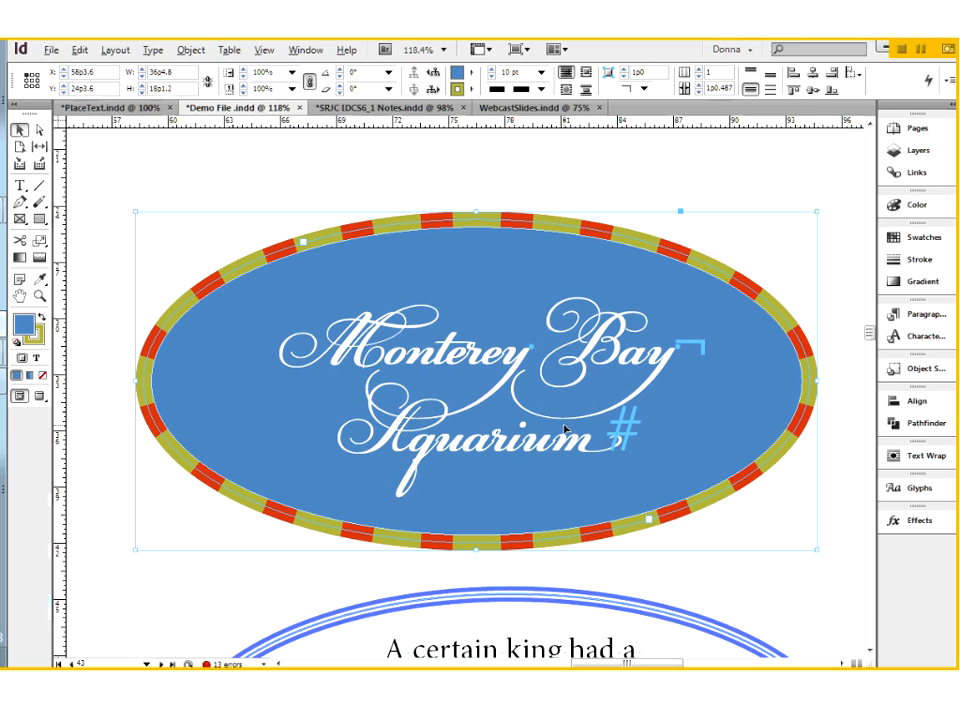
scroll(600, 418, "down", 2)
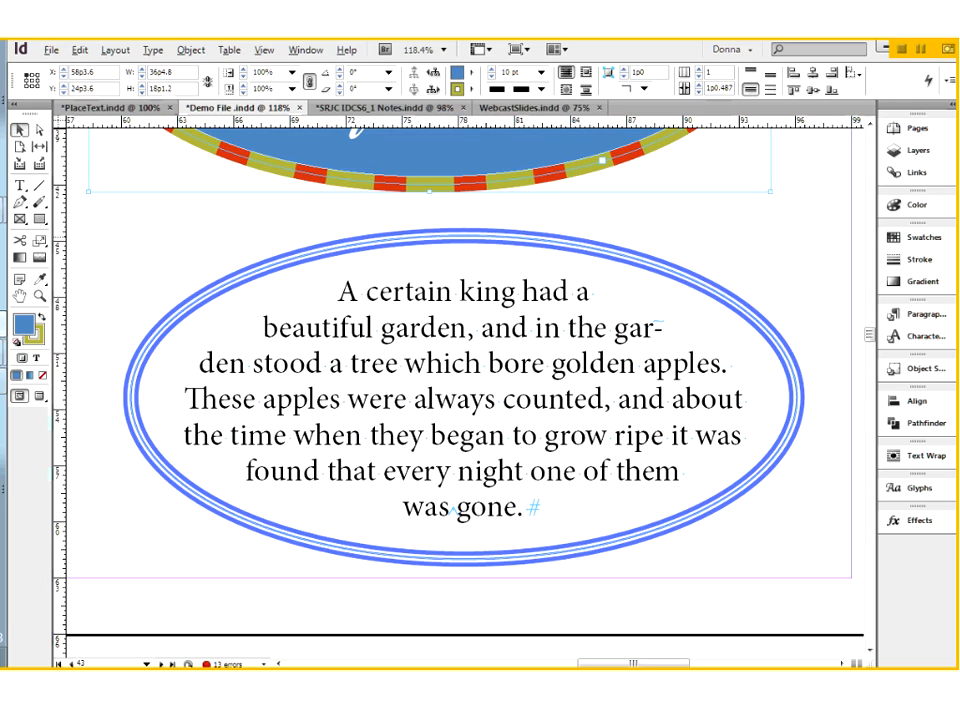
key("Escape")
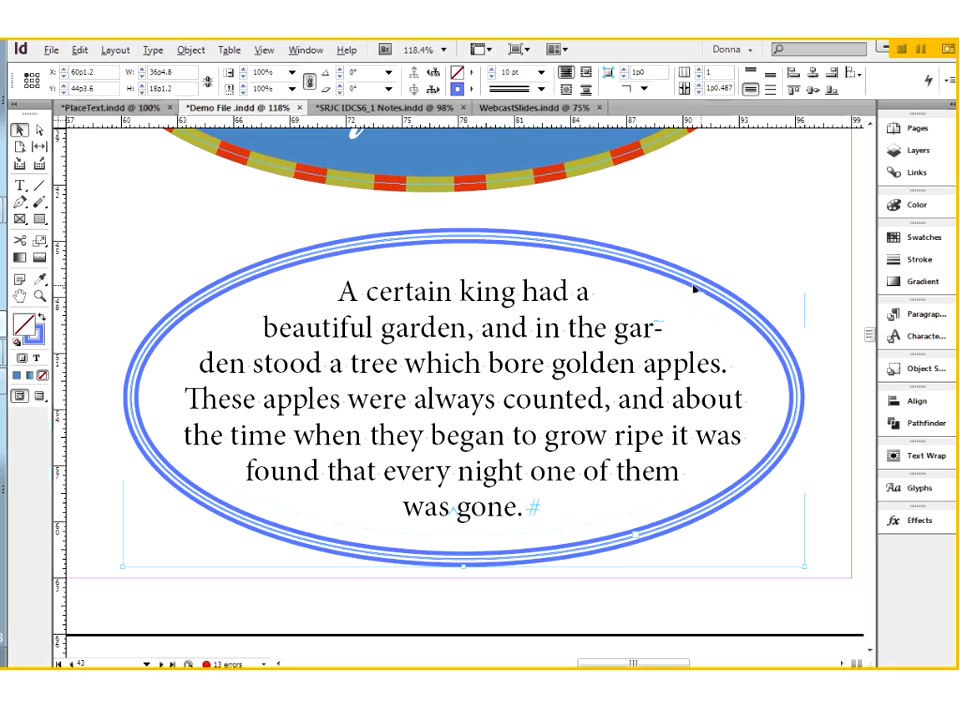
- Display the stroke settings of the golden apples oval and set its gap color to AR_Y1M11
left_click(912, 259)
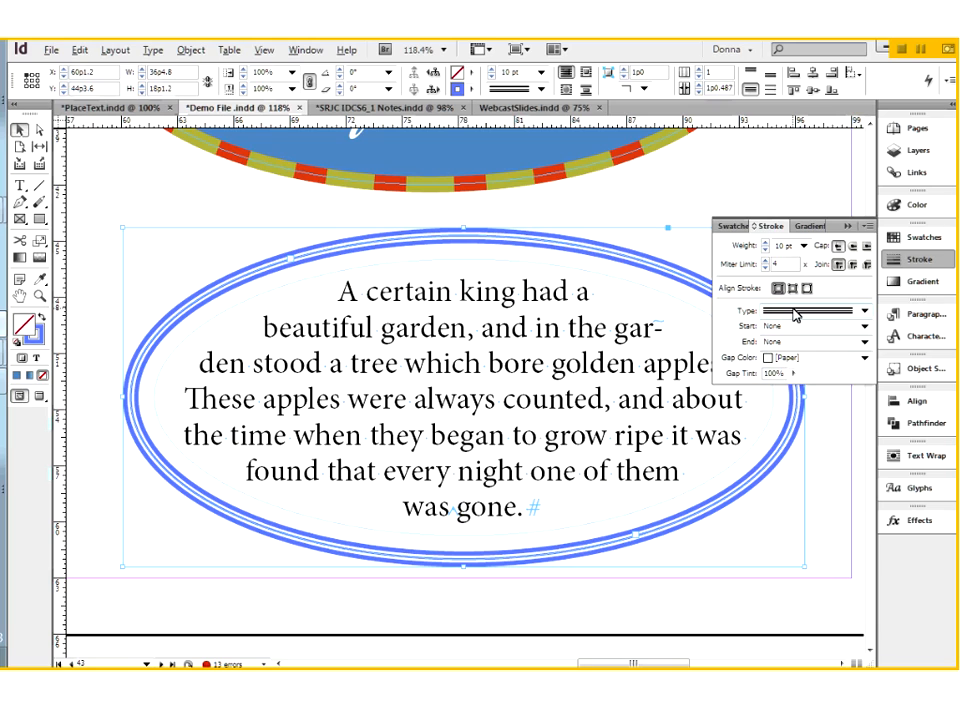
left_click(776, 360)
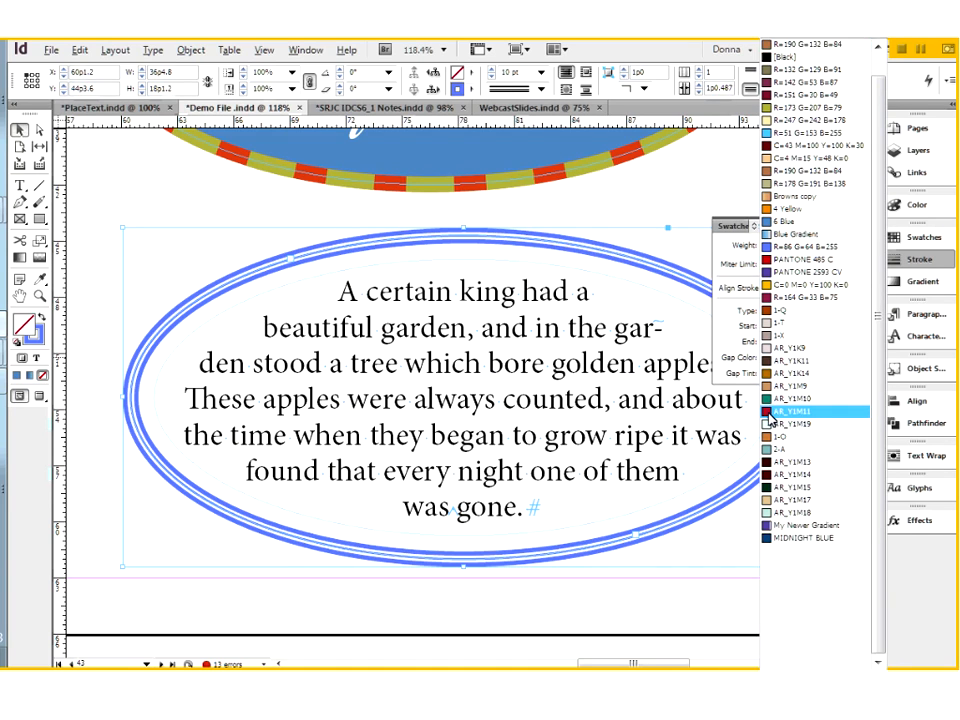
left_click(771, 411)
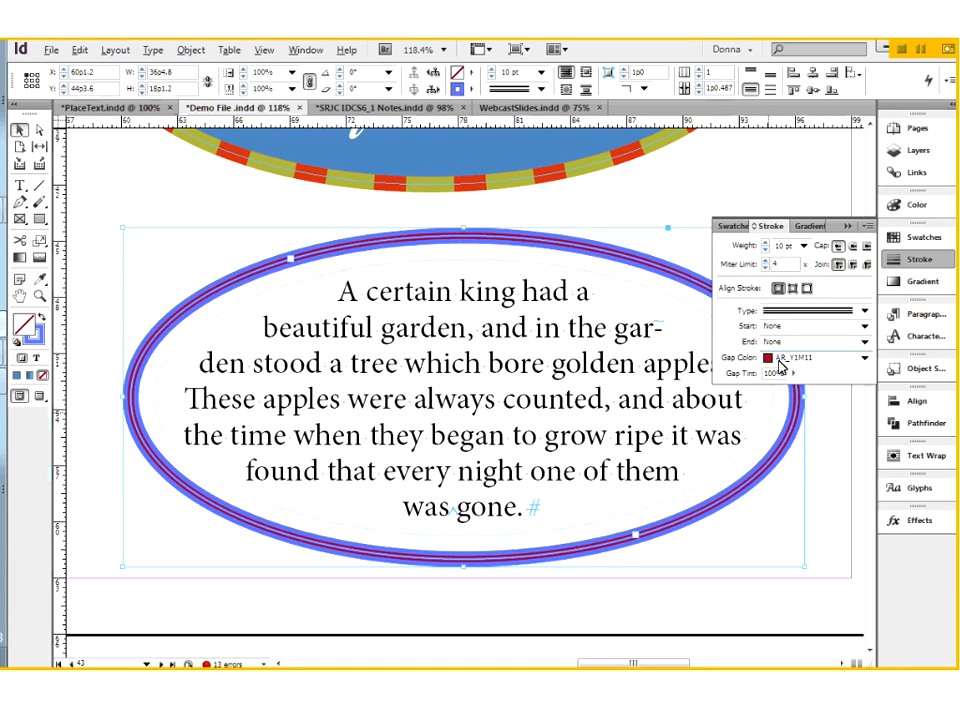
- Set the gap color of the golden apples oval's multi-line stroke to Grass Green and check the stripes up close
left_click(782, 364)
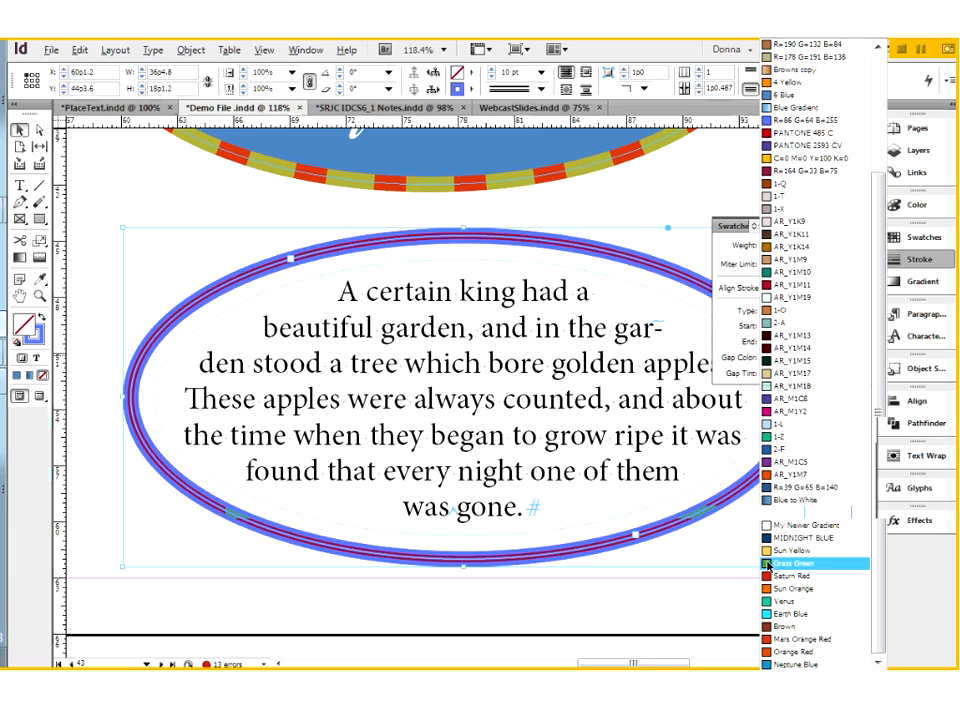
left_click(768, 564)
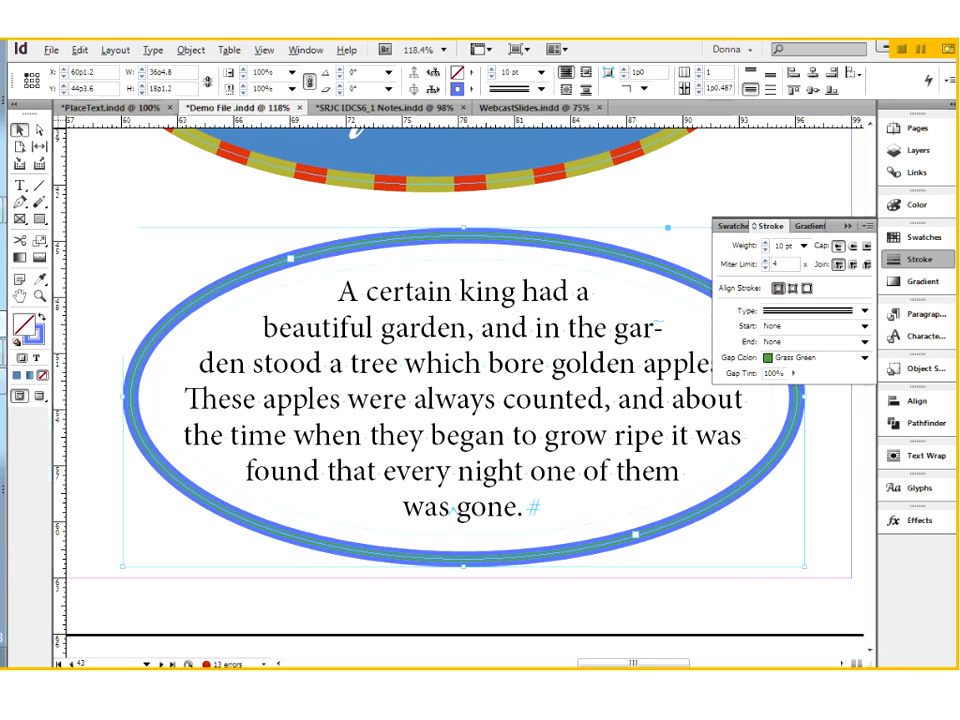
left_click(141, 262)
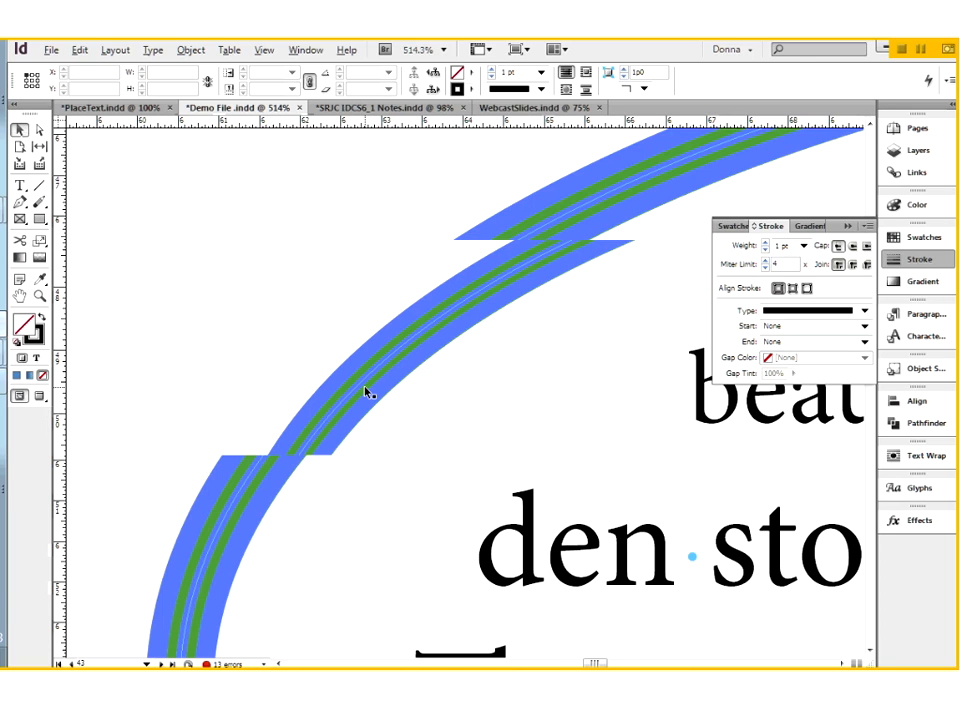
key("ctrl+2")
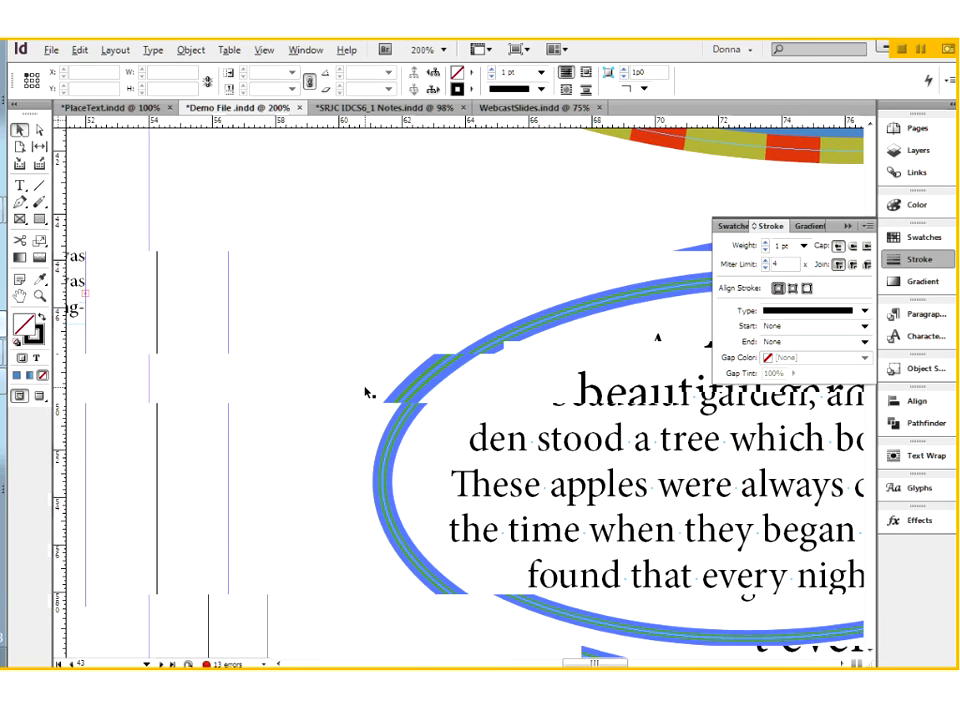
key("ctrl+minus")
key("ctrl+minus")
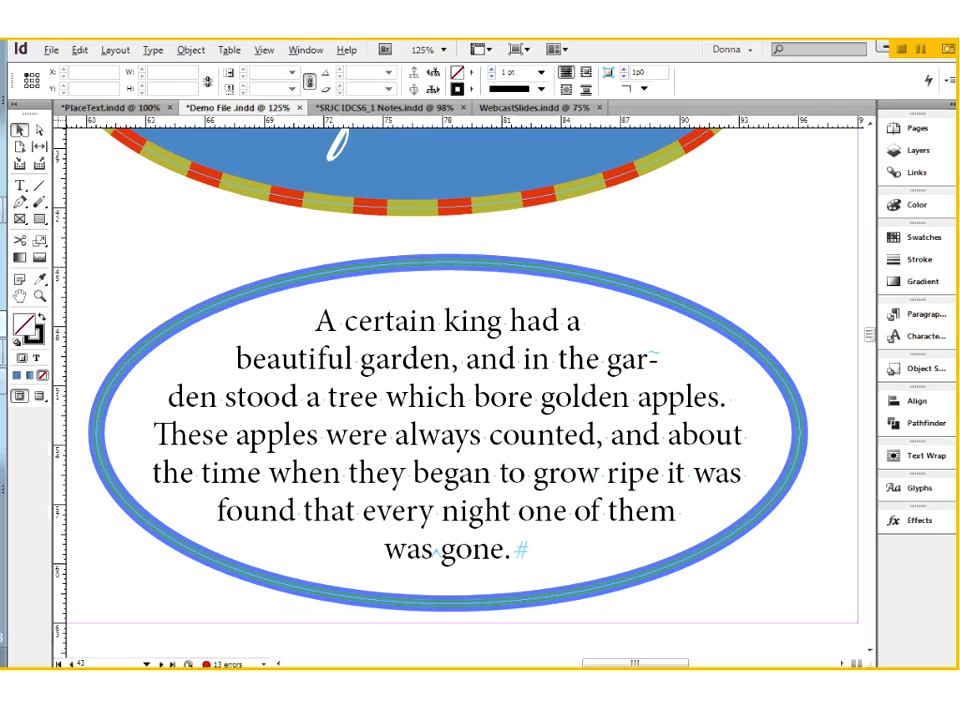
- Open the Text Frame Options of the golden apples oval and set its inset spacing to 0p0
left_click(514, 399)
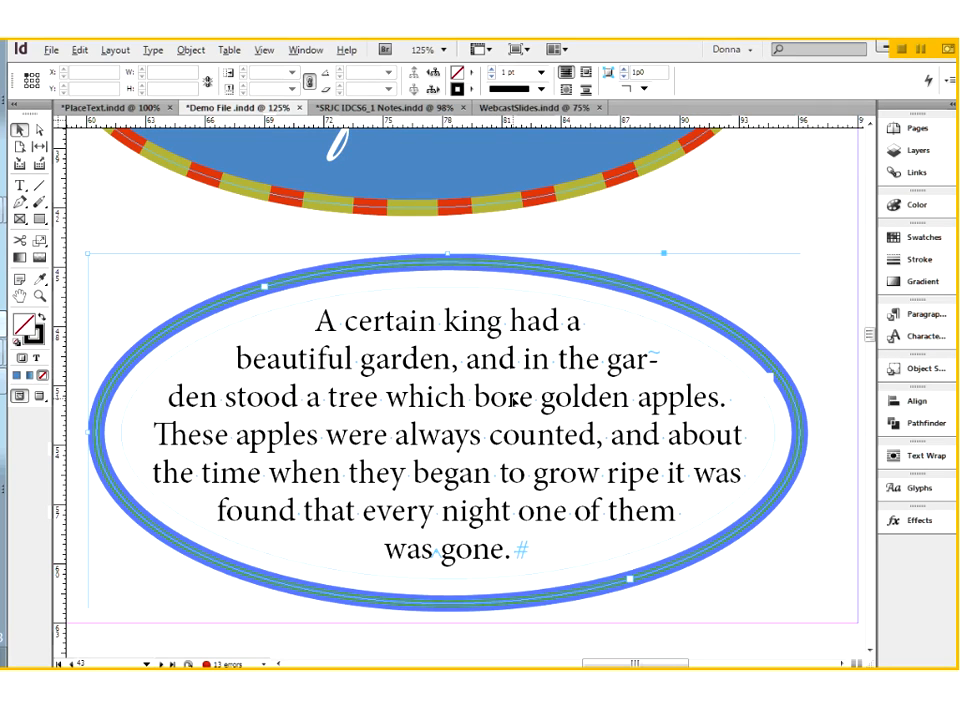
right_click(516, 399)
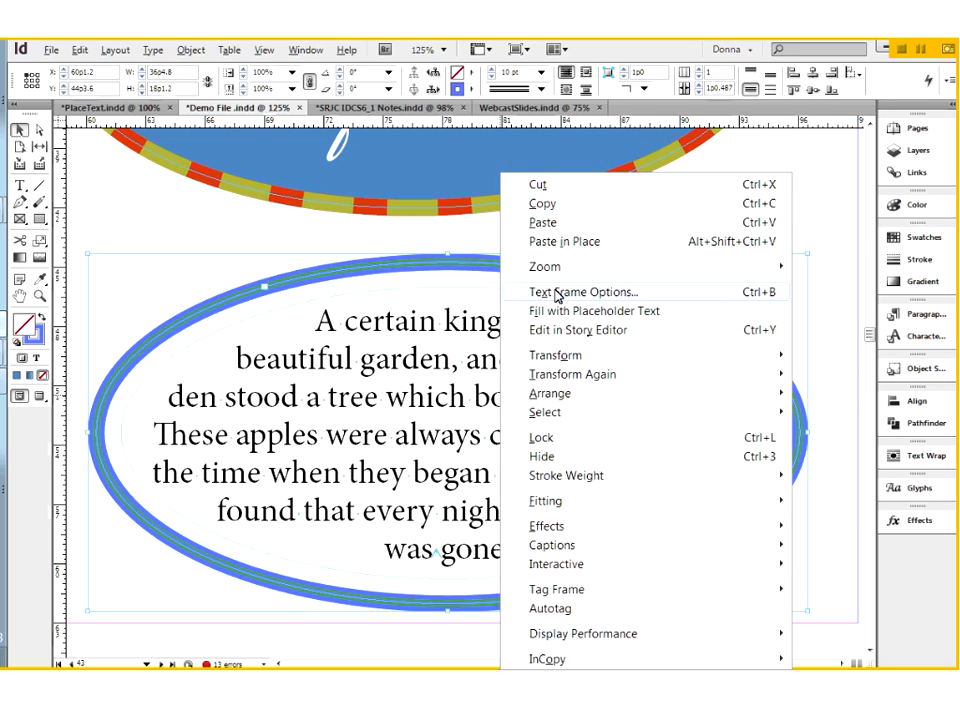
left_click(557, 293)
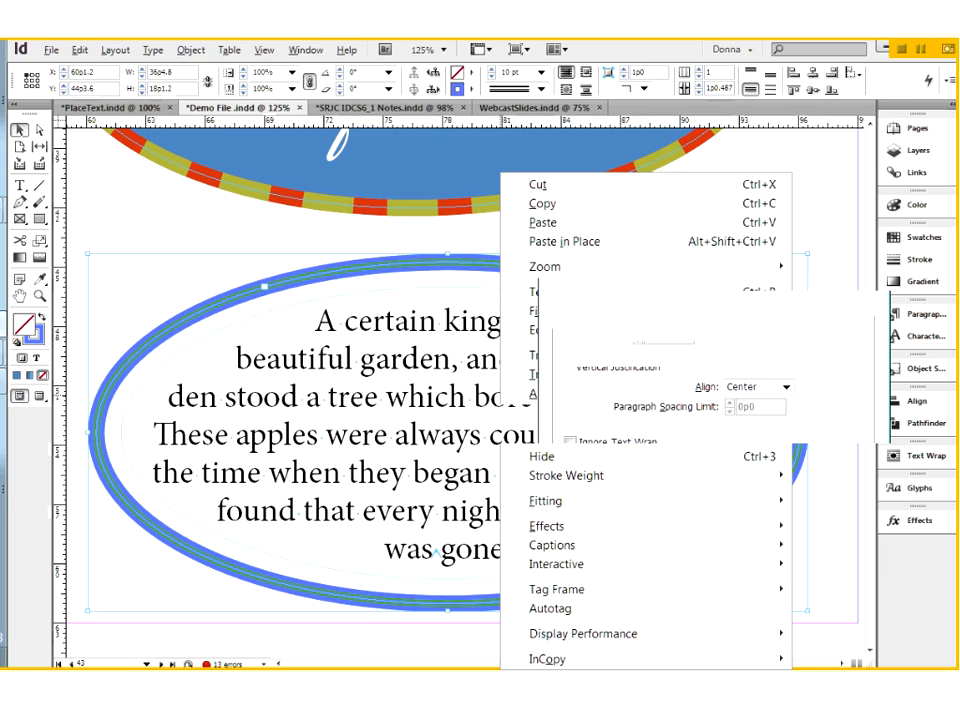
left_click_drag(648, 161, 695, 55)
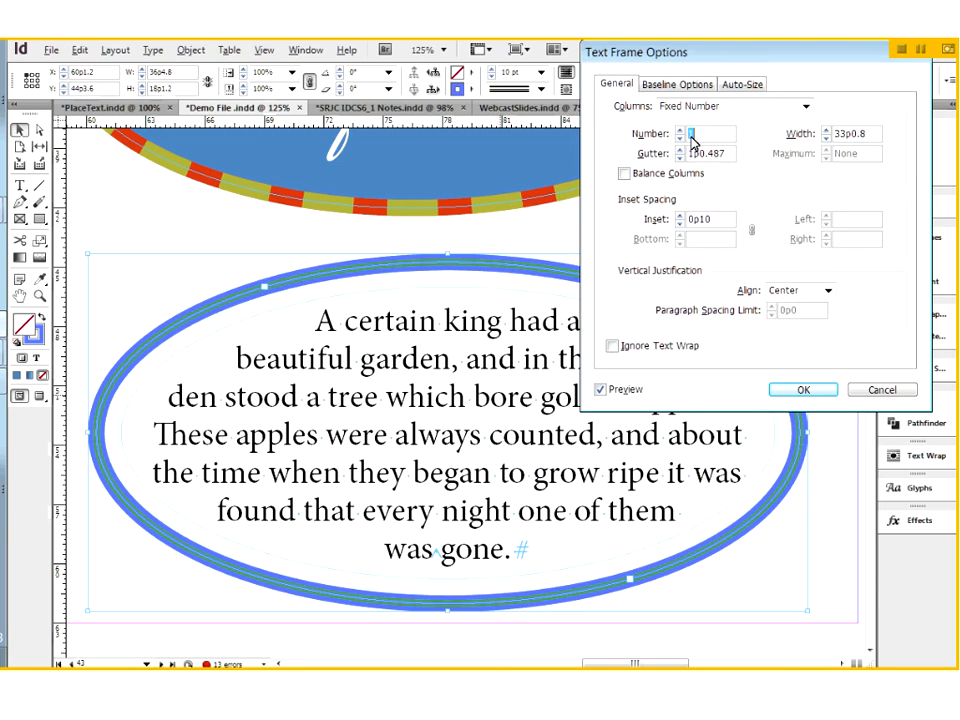
left_click(681, 223)
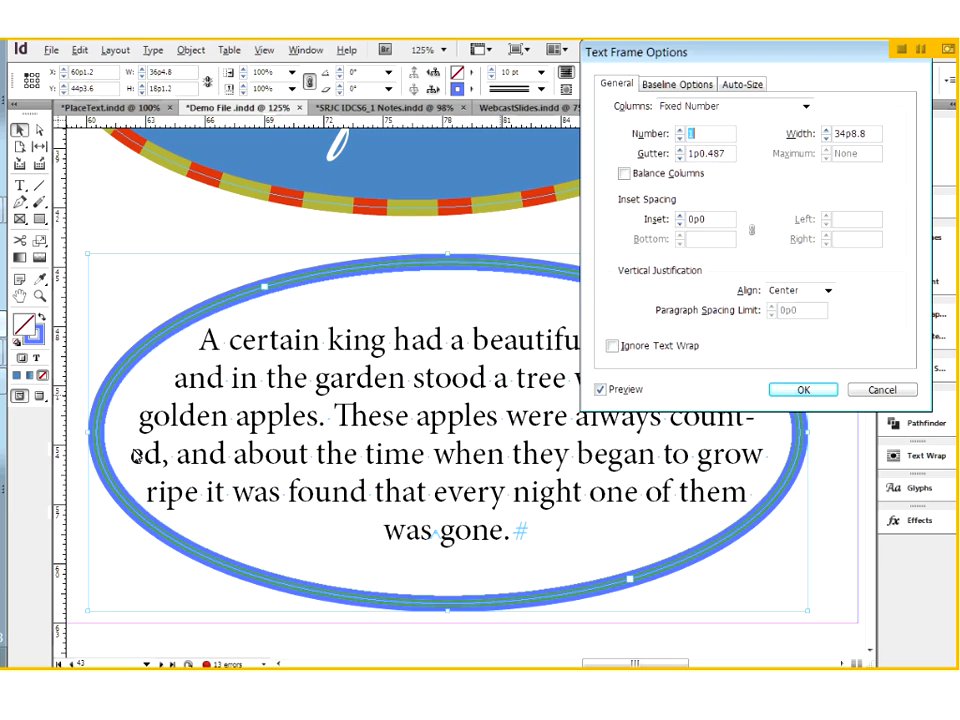
left_click(800, 389)
left_click_drag(857, 53, 445, 57)
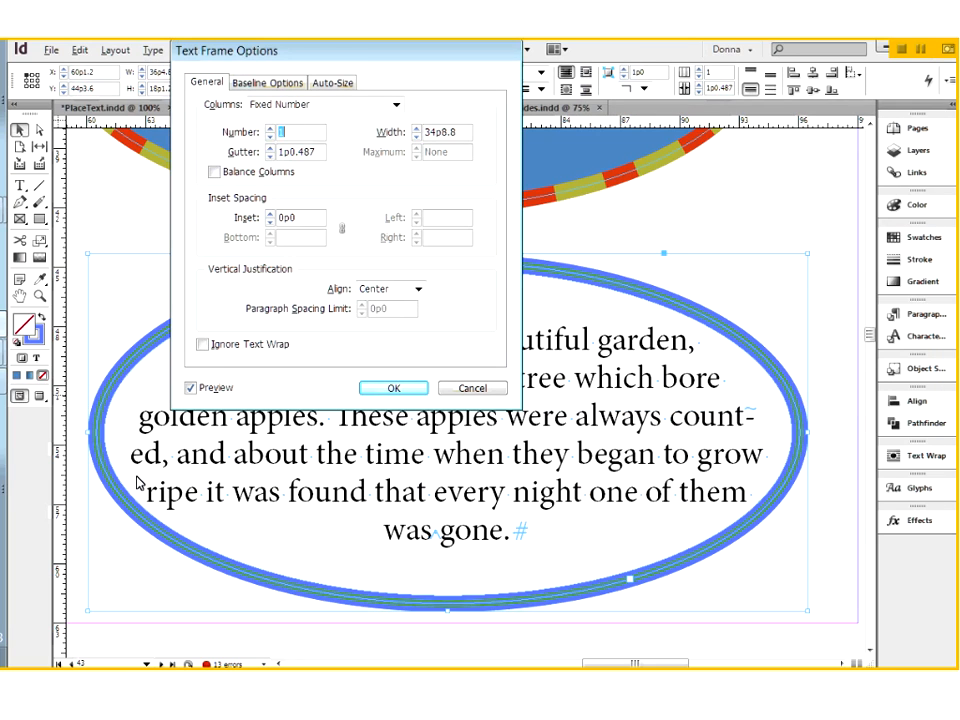
- Raise the inset spacing of the golden apples oval step by step to 0p10 with the preview on
left_click_drag(298, 46, 681, 90)
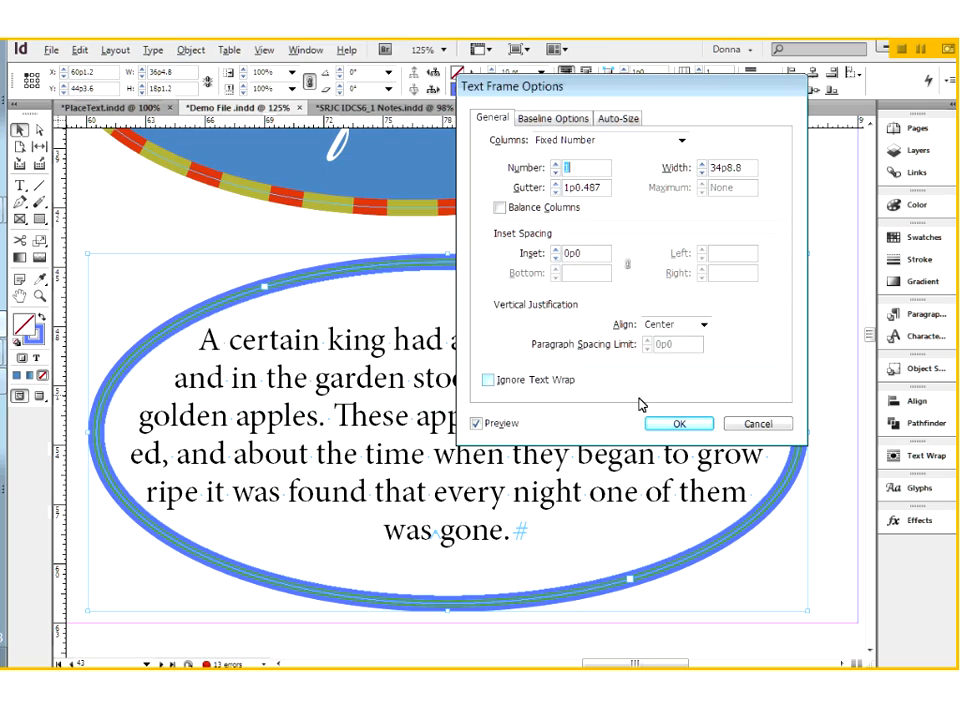
left_click(557, 252)
left_click(557, 252)
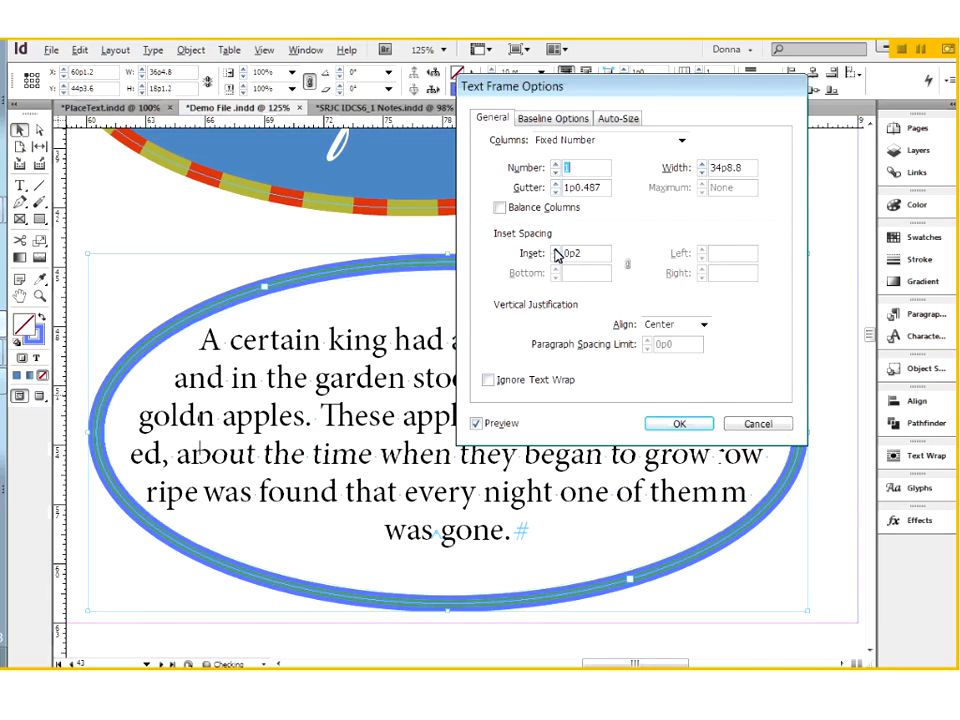
left_click(557, 252)
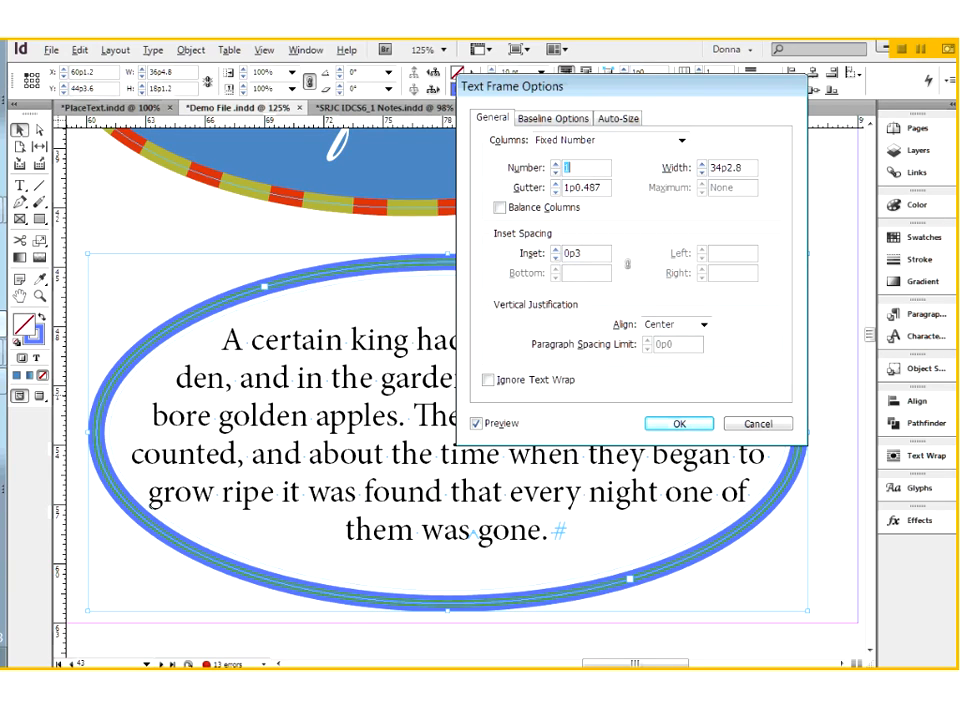
left_click(556, 250)
left_click(556, 250)
left_click(556, 250)
left_click(556, 250)
left_click(556, 250)
left_click(556, 250)
left_click(556, 250)
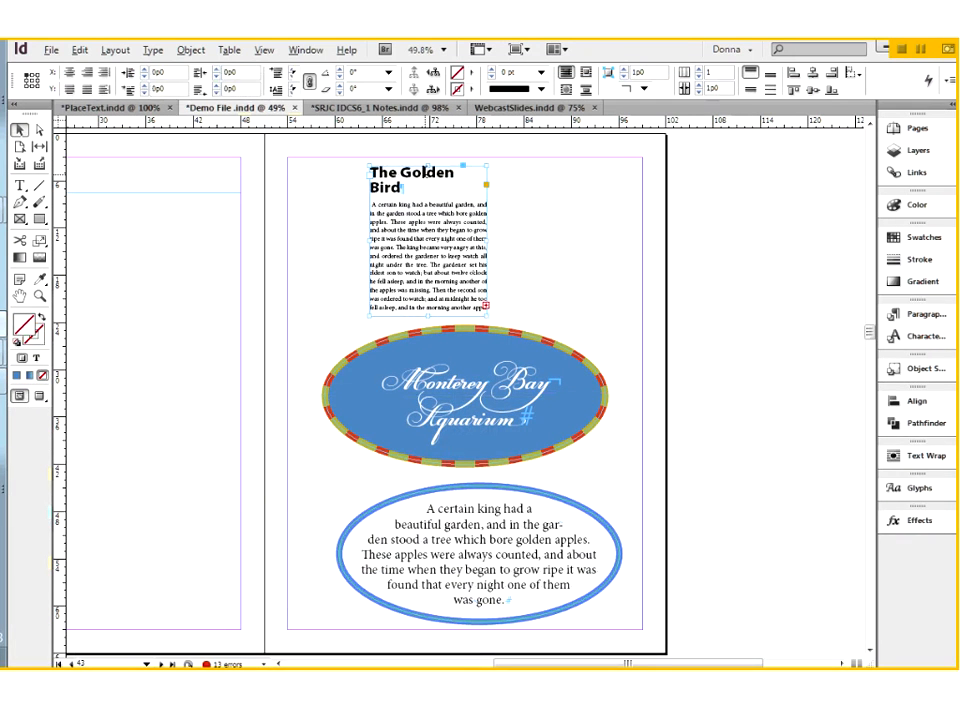
- Center the heading "The Golden Bird" in its text frame
double_click(424, 172)
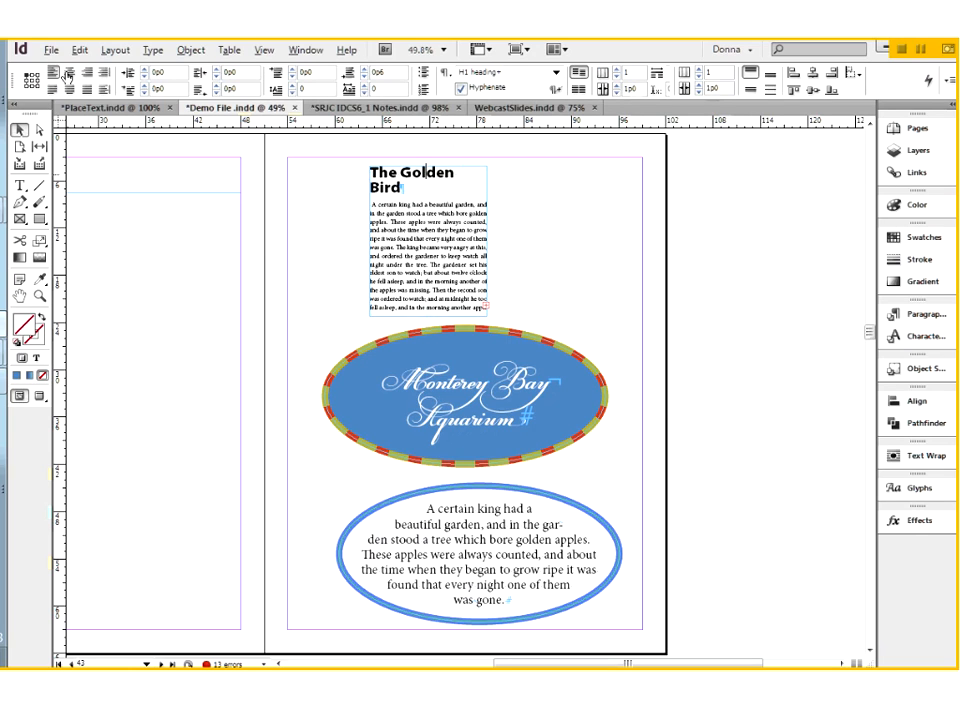
left_click(69, 72)
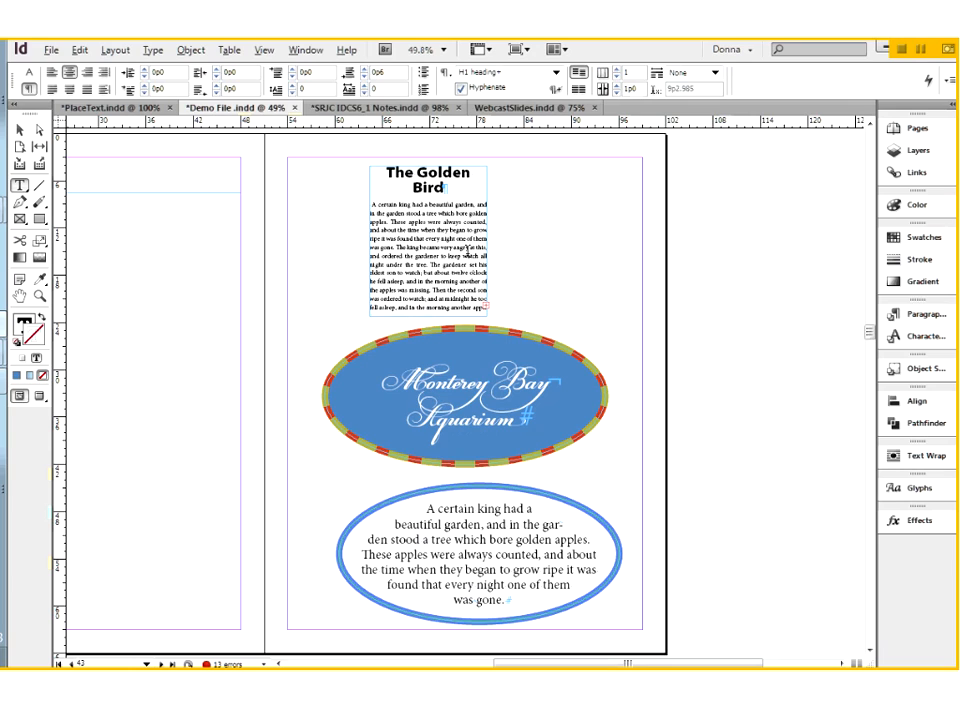
key("Escape")
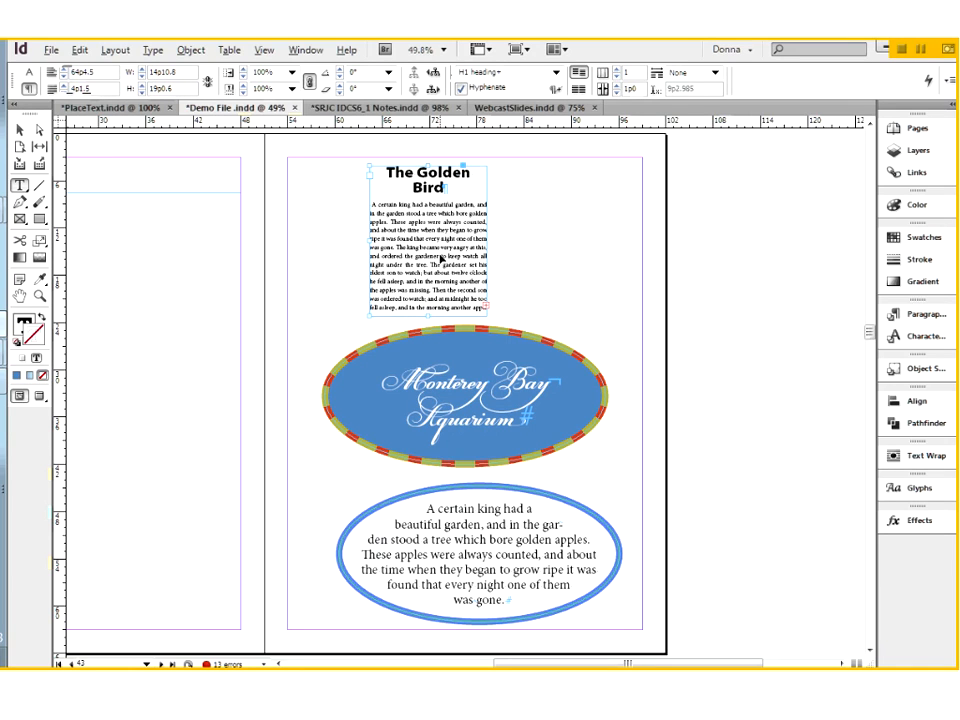
left_click(441, 258)
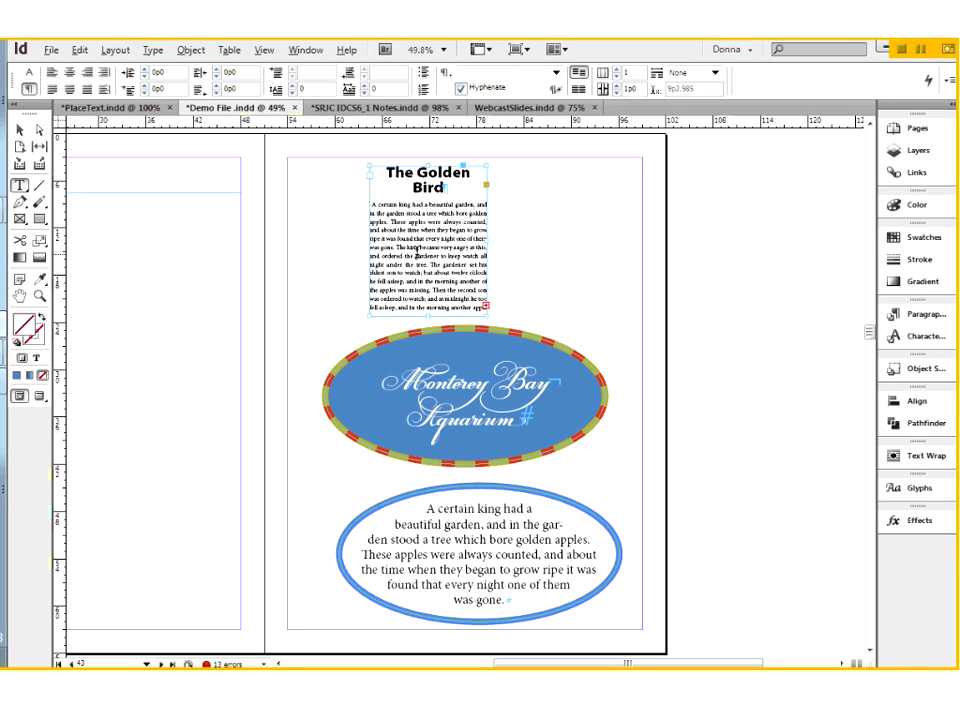
left_click(417, 254)
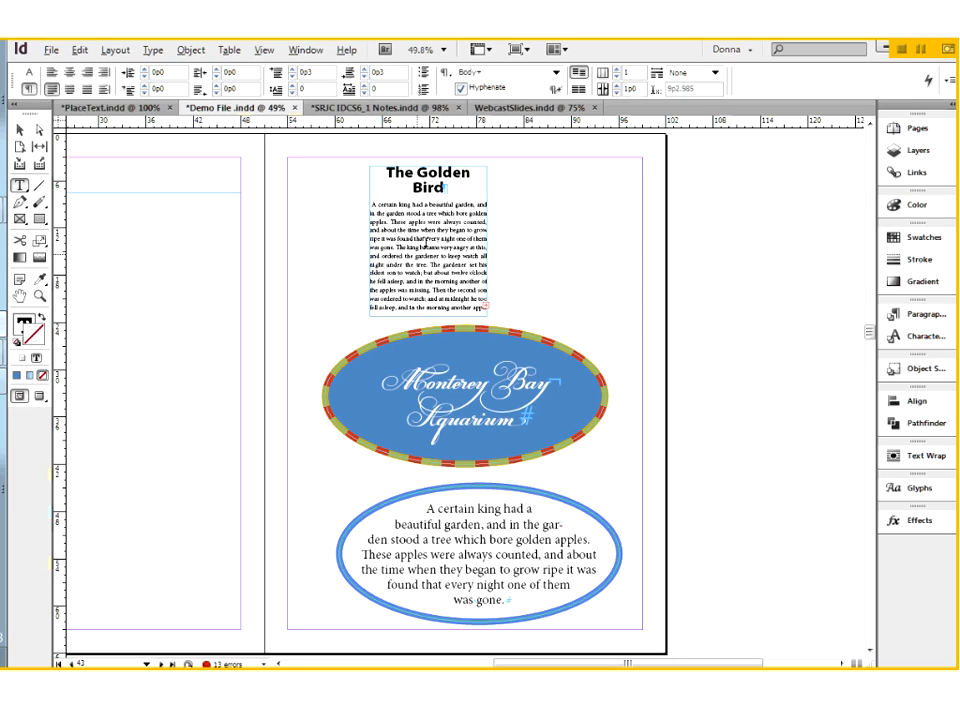
left_click(424, 238)
left_click(154, 50)
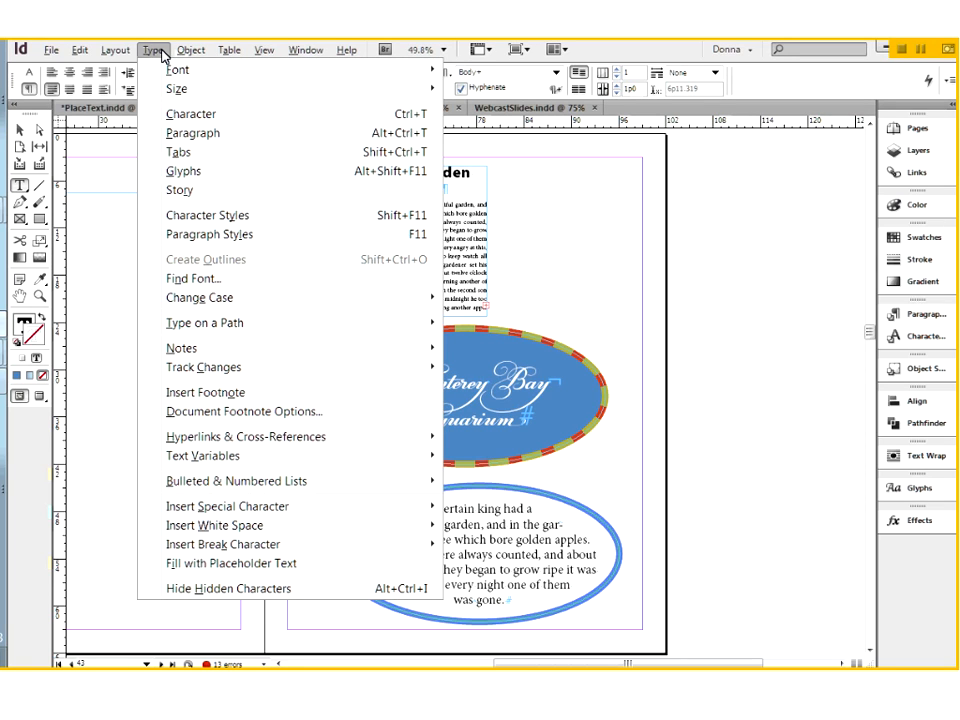
mouse_move(187, 50)
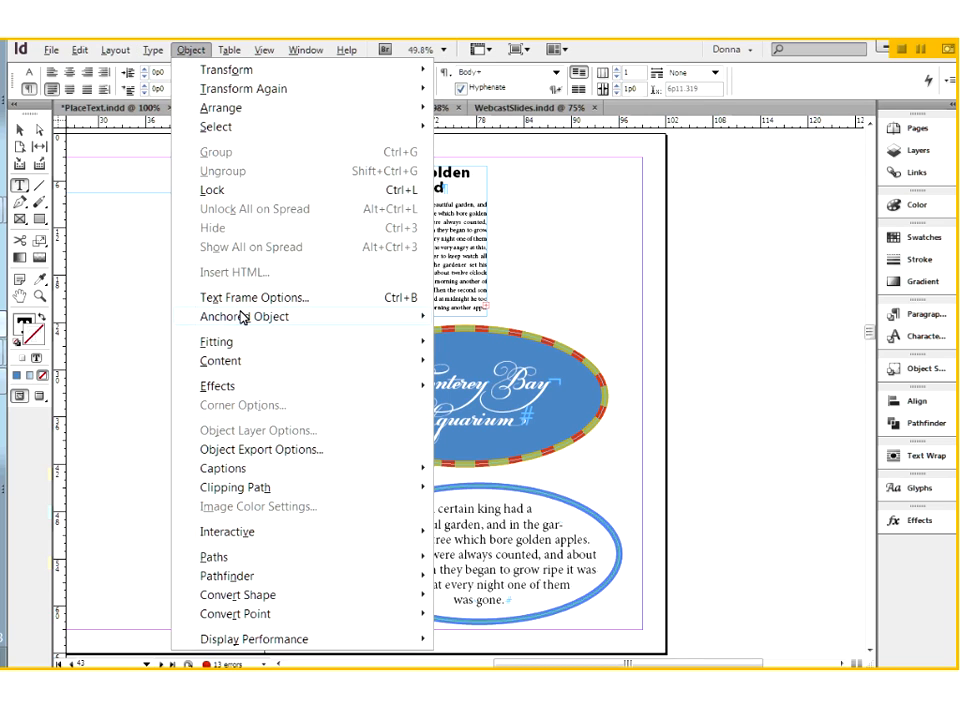
mouse_move(289, 313)
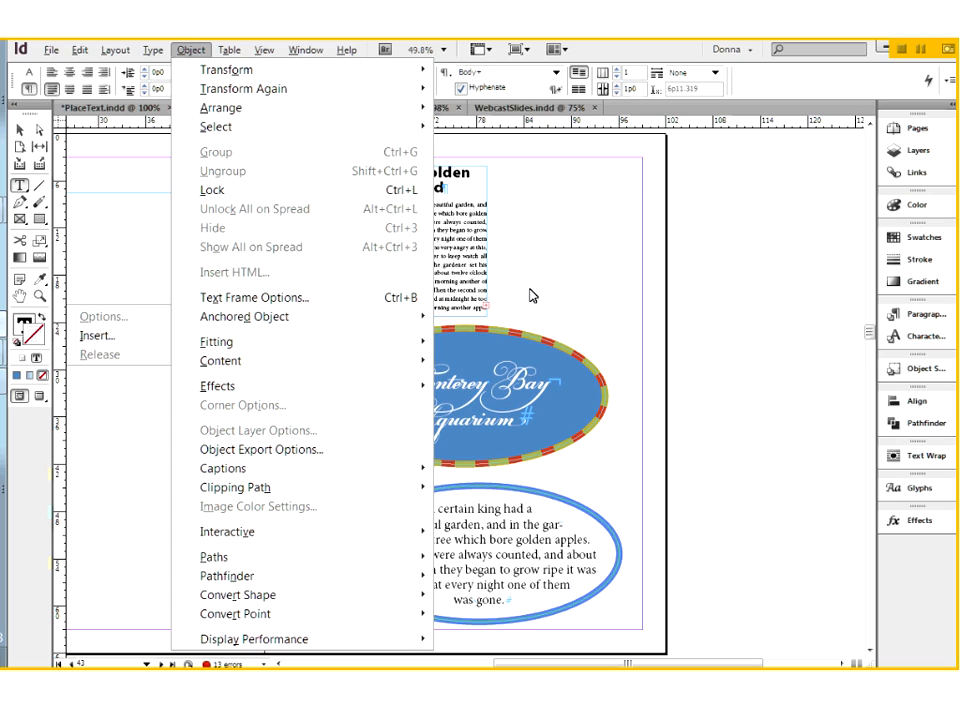
left_click(450, 256)
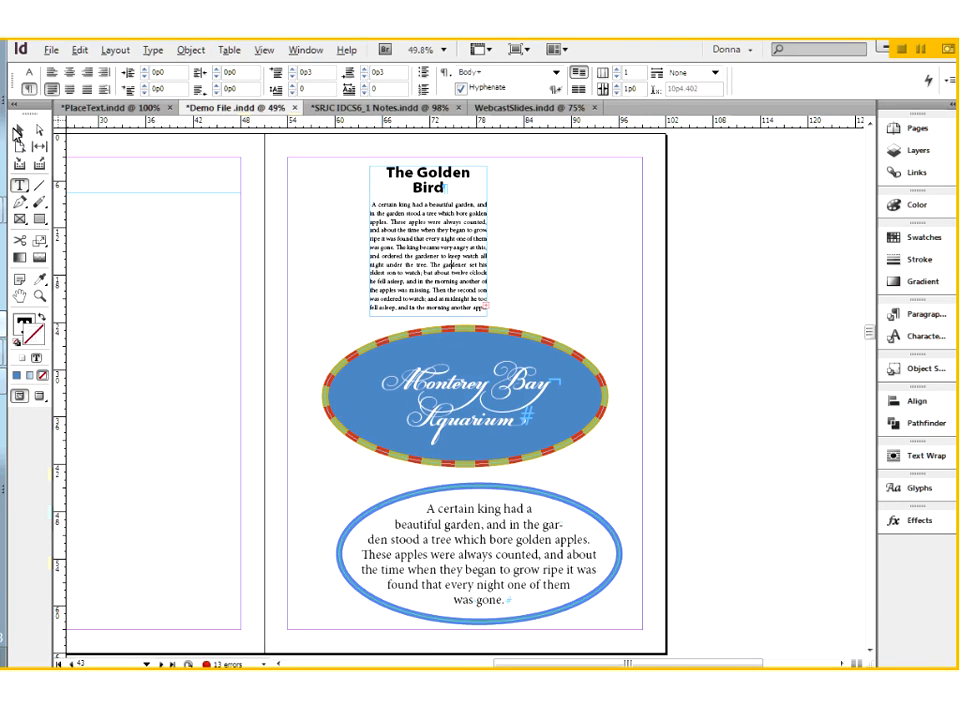
- Open the Text Frame Options of the Golden Bird frame and set the inset spacing to 0p6 on all sides
key("Escape")
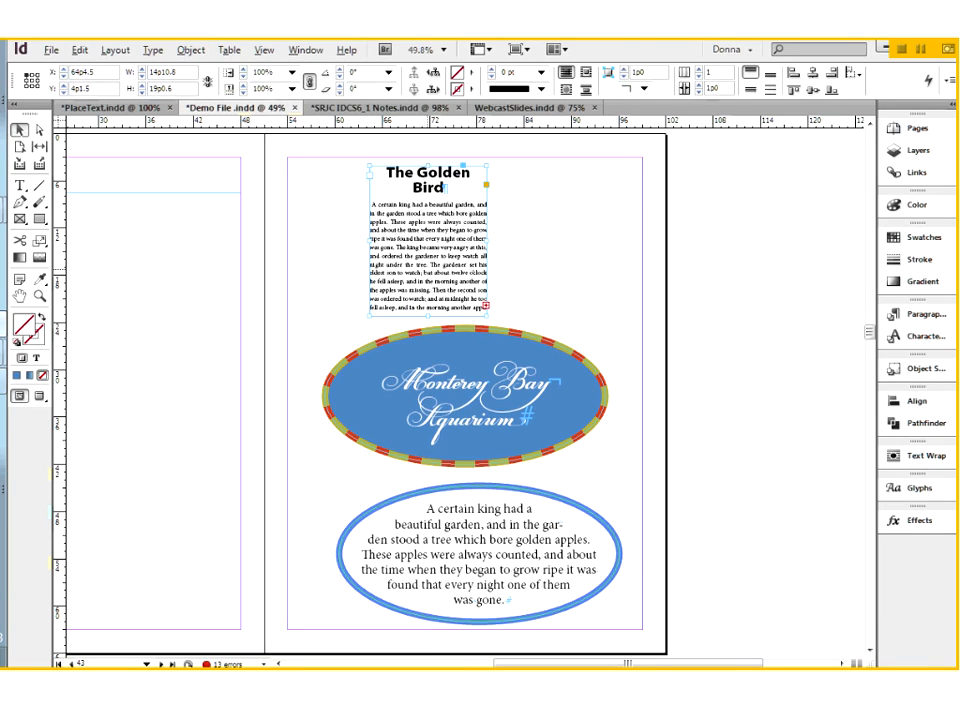
left_click(191, 50)
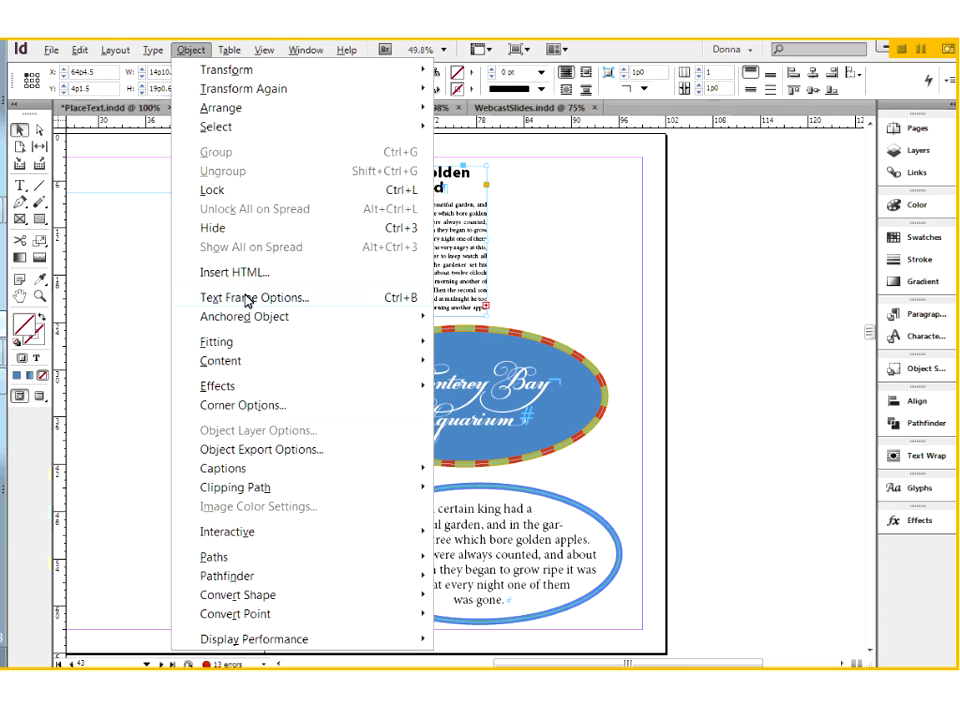
left_click(453, 252)
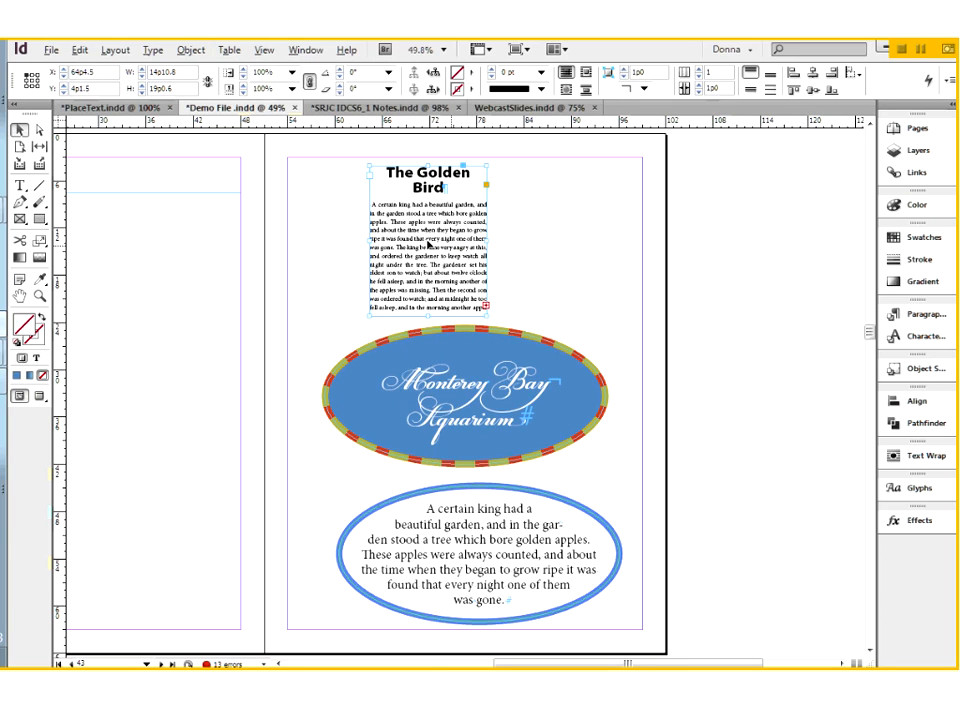
right_click(428, 244)
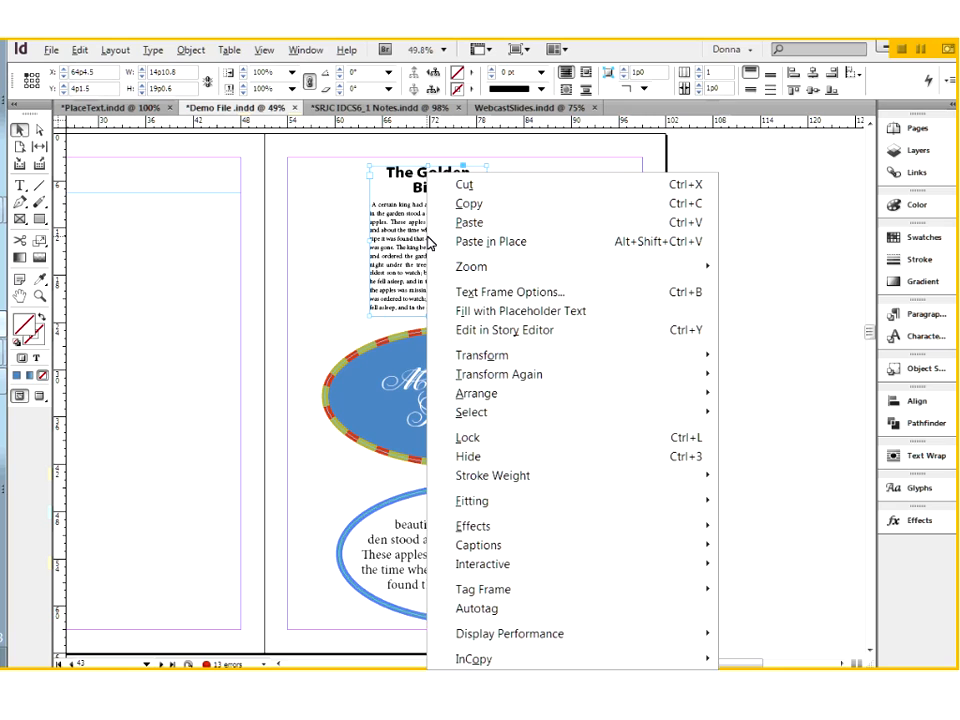
left_click(480, 293)
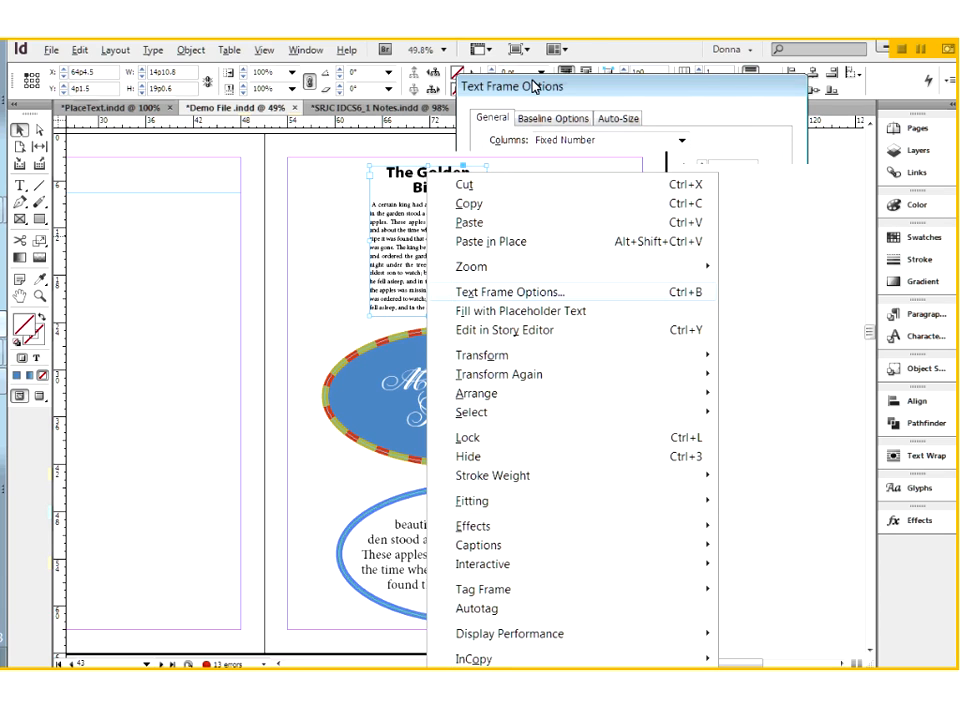
left_click_drag(533, 86, 599, 89)
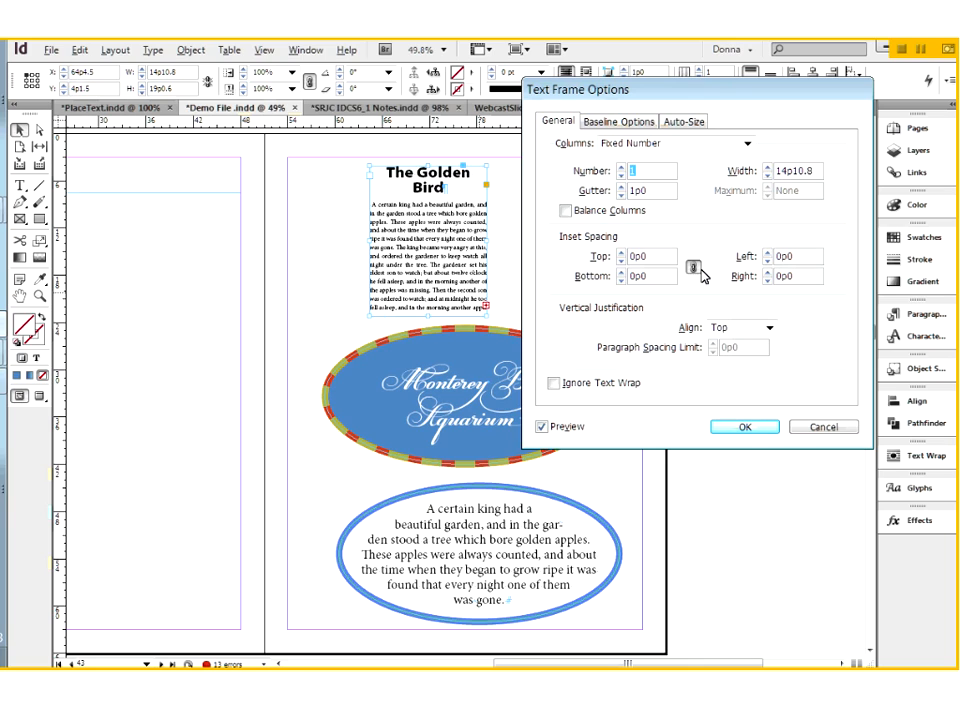
left_click(621, 252)
left_click(621, 252)
left_click(621, 252)
left_click(622, 252)
left_click(622, 252)
left_click(622, 252)
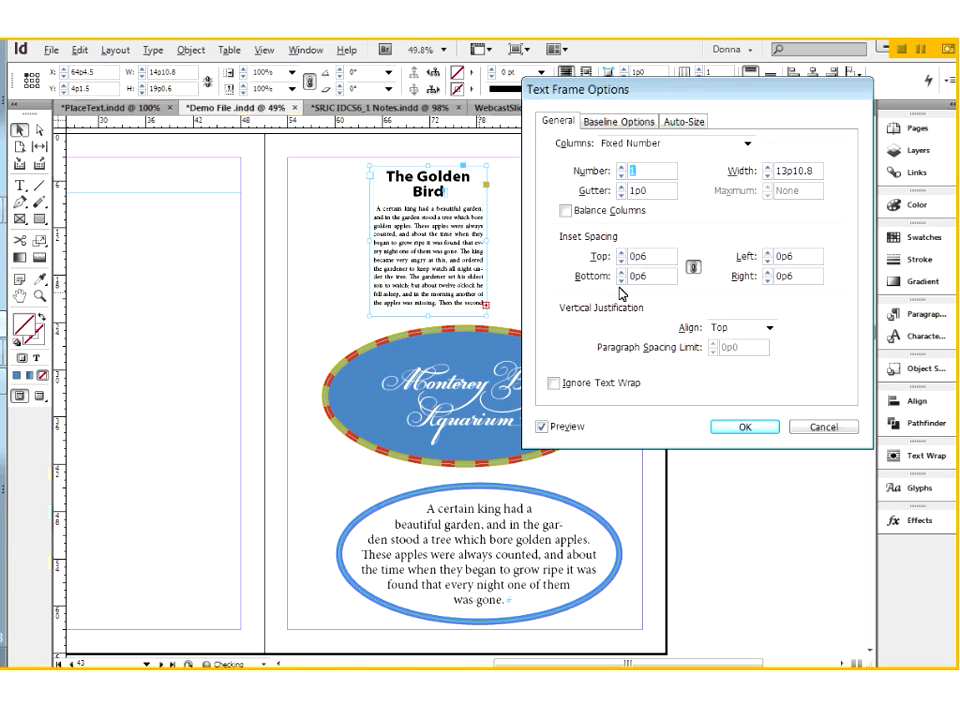
- Unlink the inset spacing values of the Golden Bird frame, raise only the top inset to 1p0 and apply the options
left_click(693, 270)
left_click(694, 271)
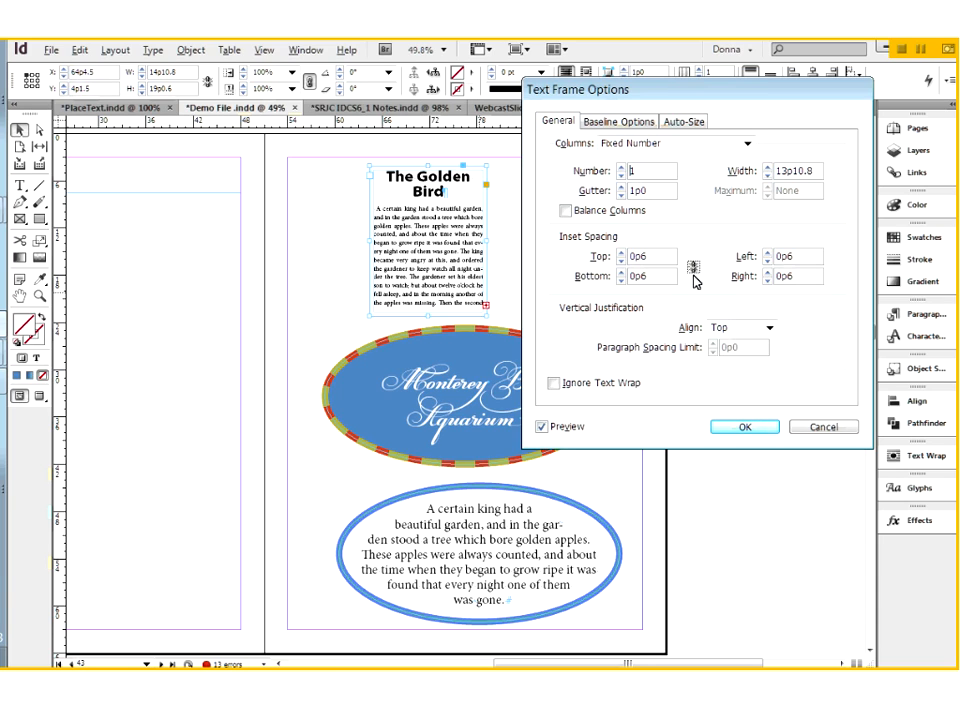
left_click(621, 253)
left_click(621, 253)
double_click(621, 253)
left_click(621, 253)
left_click(621, 253)
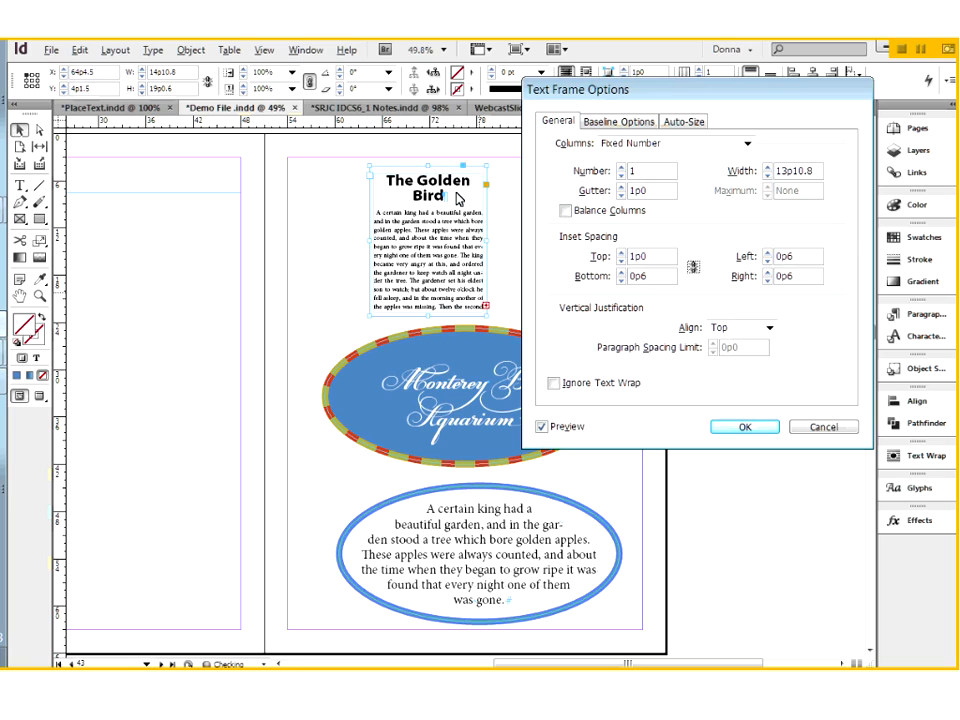
left_click(741, 425)
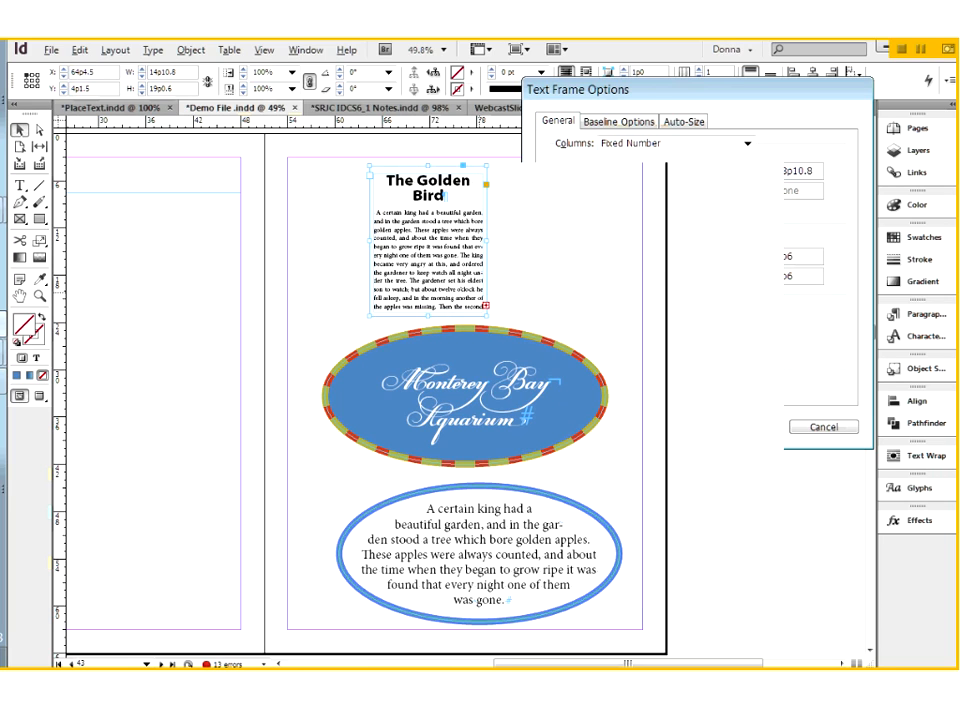
- Examine the Golden Bird frame's insets up close with guides and frame edges hidden, and return to the normal view
key("ctrl+alt+equal")
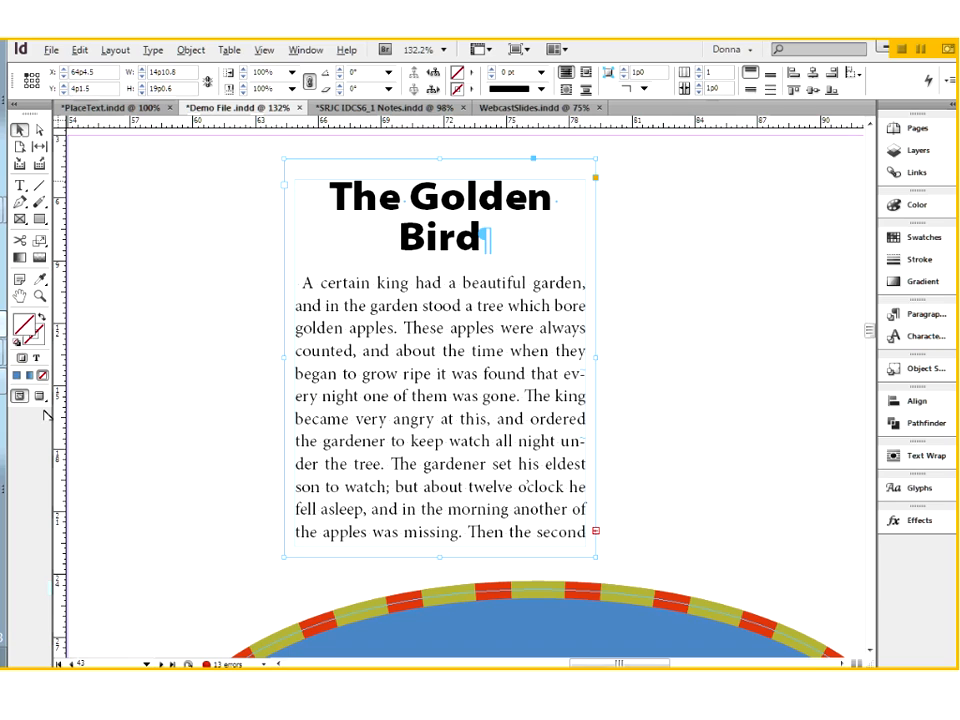
key("ctrl+shift+a")
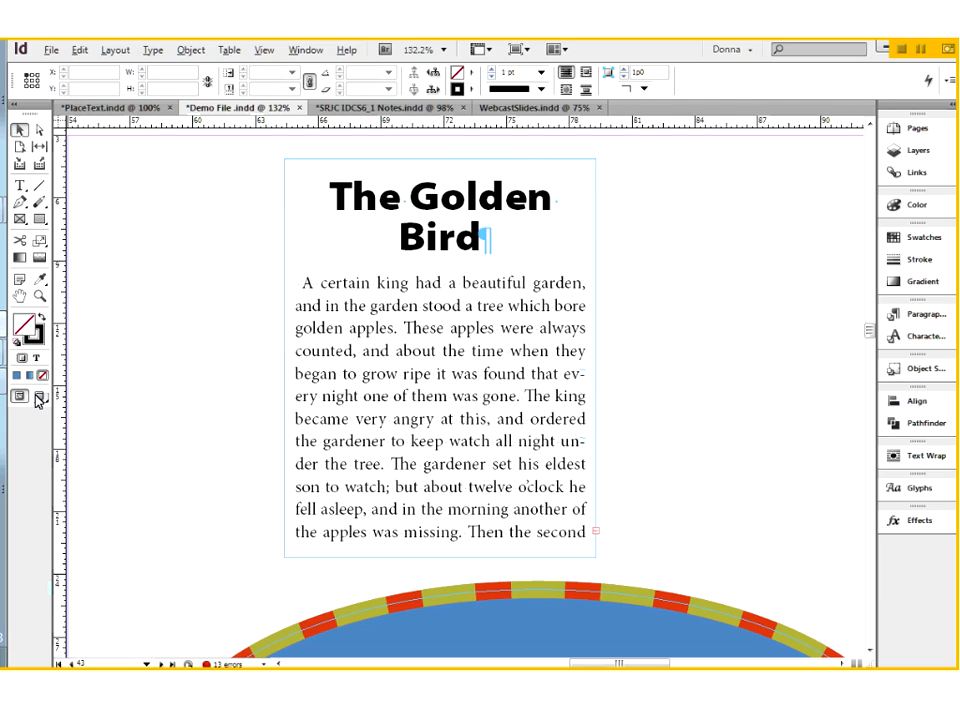
left_click(38, 398)
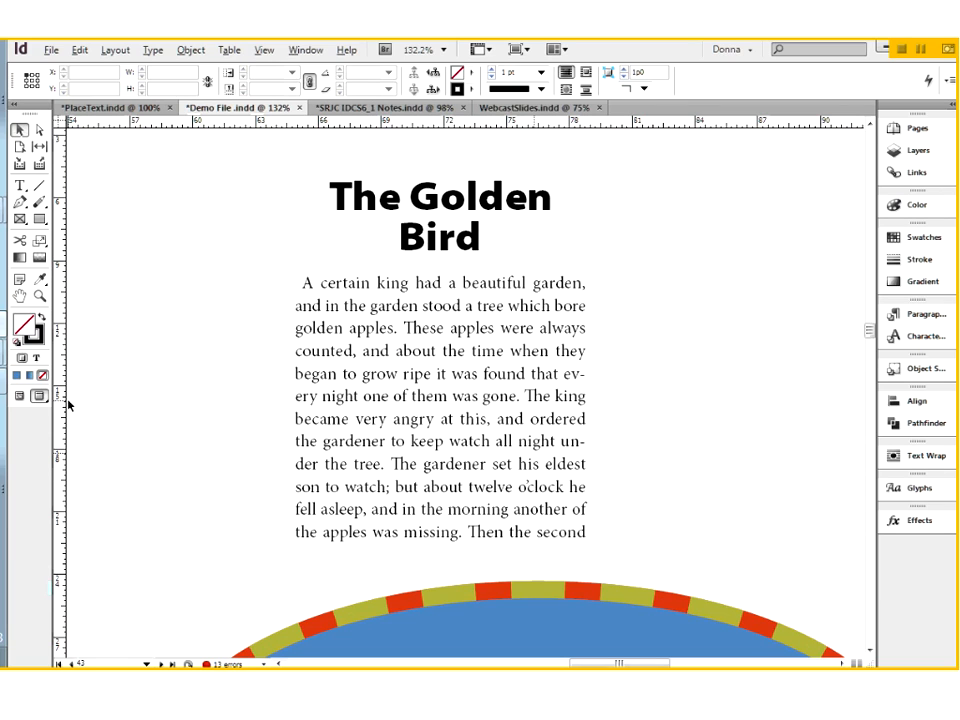
left_click(19, 396)
- Give the Golden Bird frame a 3 pt stroke in the R=86 G=64 B=255 swatch and check it in preview mode
left_click(366, 376)
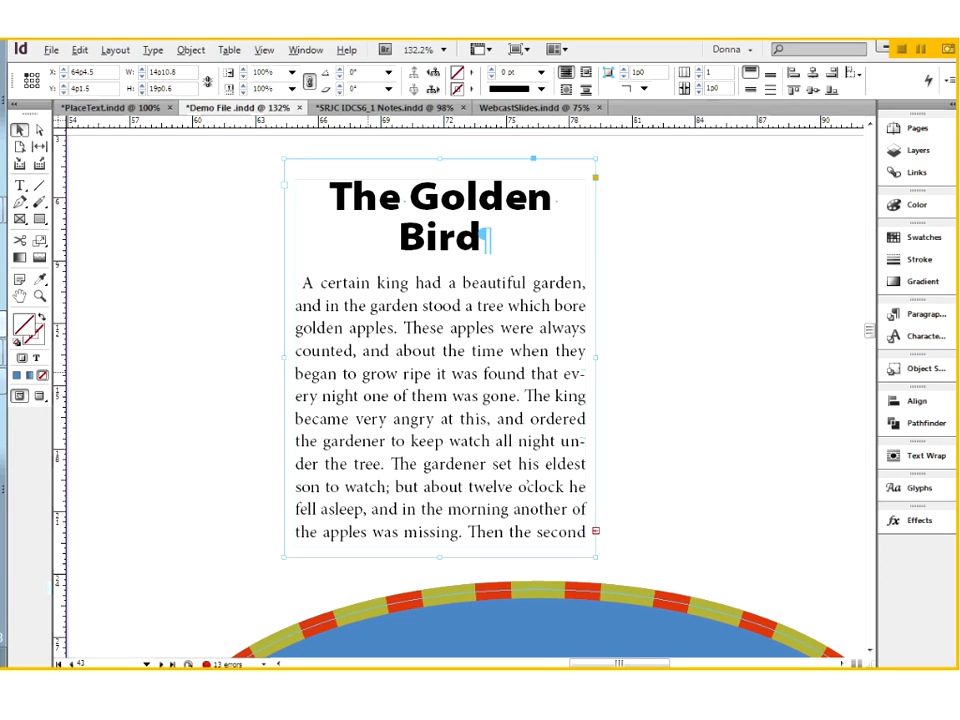
left_click(924, 238)
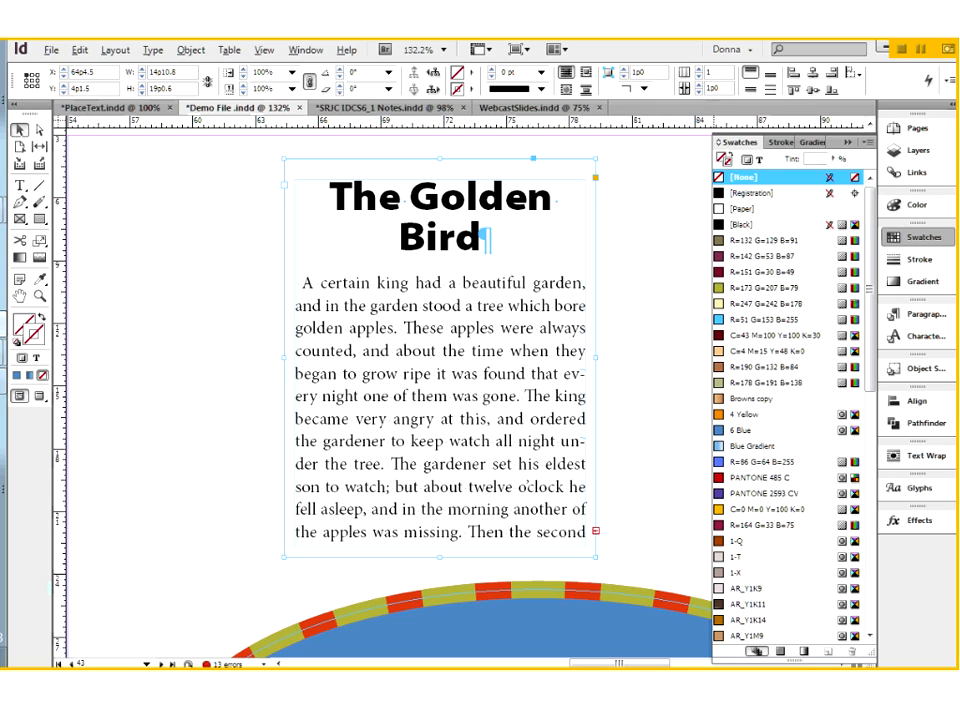
left_click(722, 462)
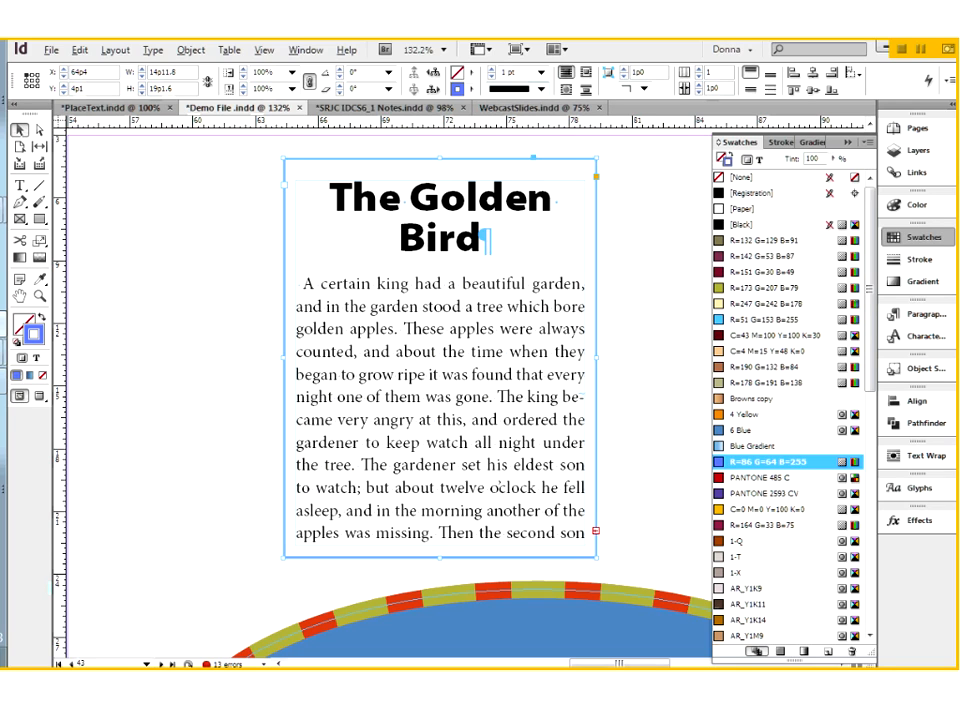
left_click(491, 80)
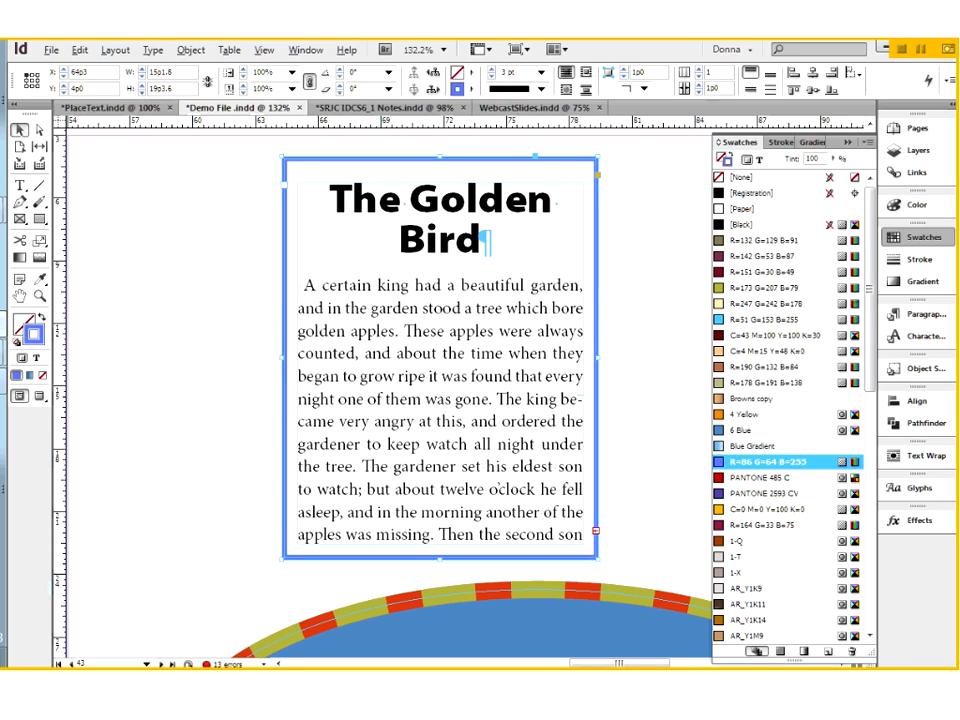
key("ctrl+shift+a")
left_click(40, 397)
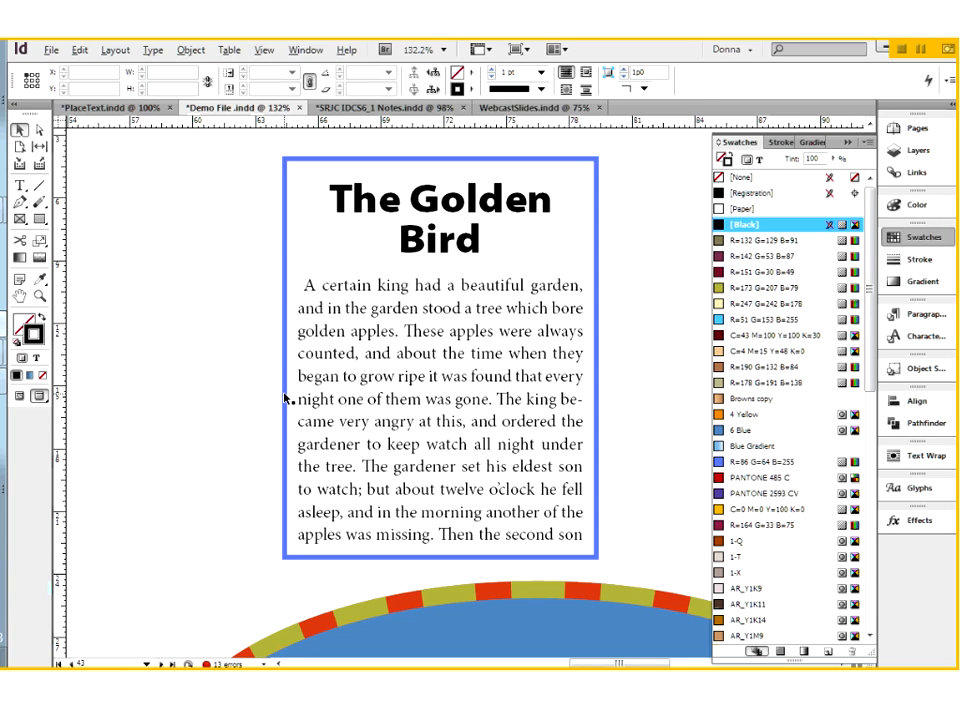
- Shift the Golden Bird frame right to about X 68p5 and place Canyon X 1 27J4462.jpg to its left, about 11p8 wide
left_click_drag(430, 371, 529, 369)
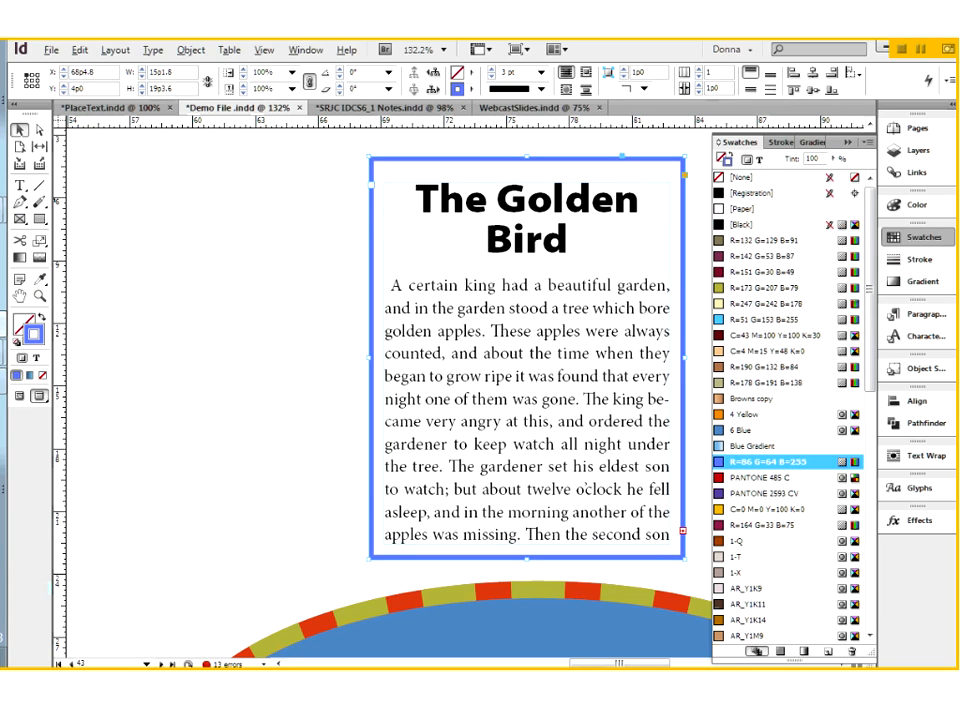
left_click(115, 224)
key("ctrl+o")
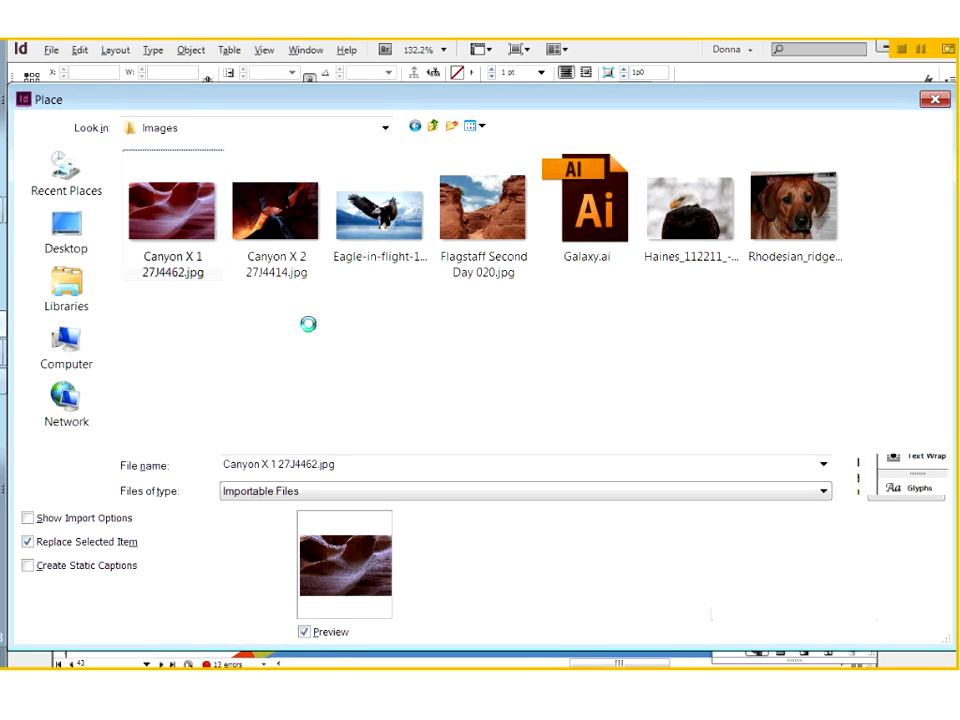
left_click_drag(372, 187, 126, 350)
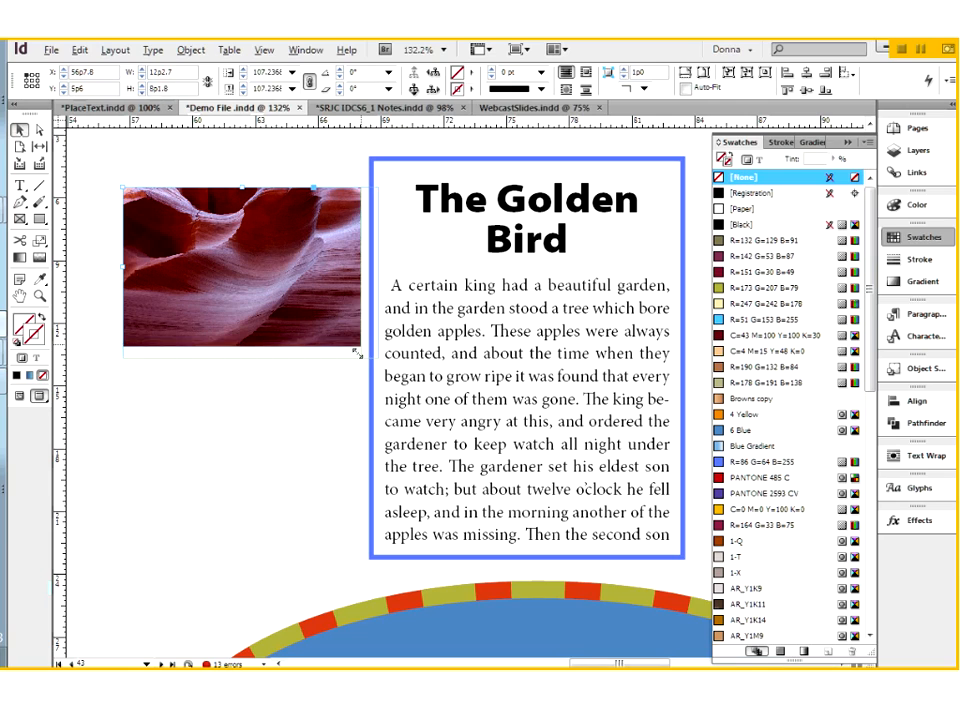
left_click(361, 348)
left_click(360, 347)
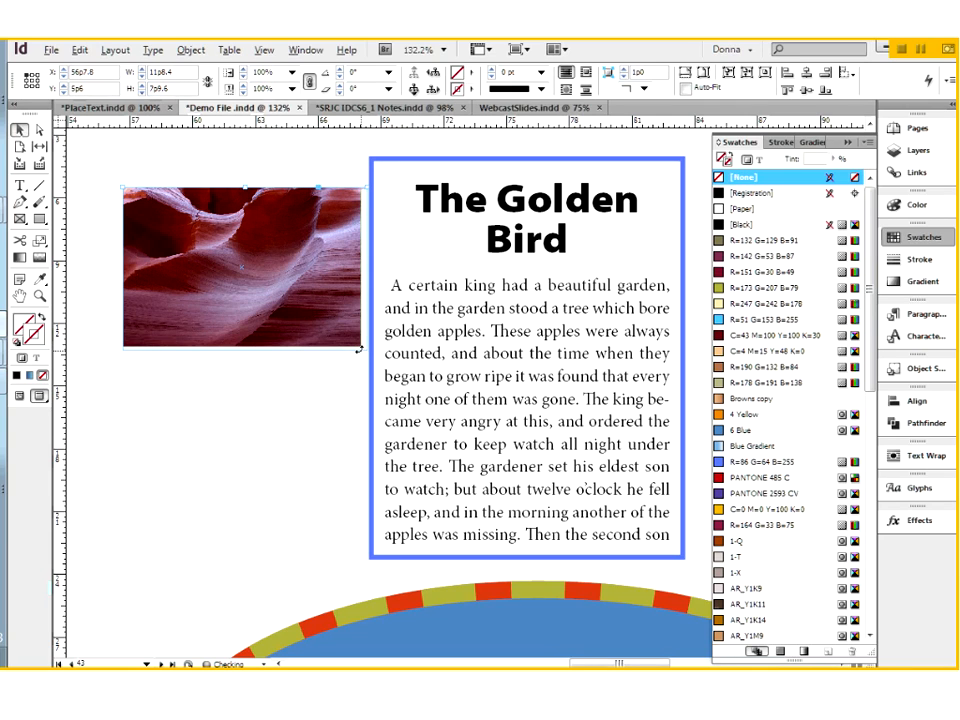
left_click_drag(360, 347, 367, 350)
- Remove the Golden Bird frame's stroke and nudge the frame left to about X 67p11, bringing its text toward the canyon image's edge
left_click(452, 262)
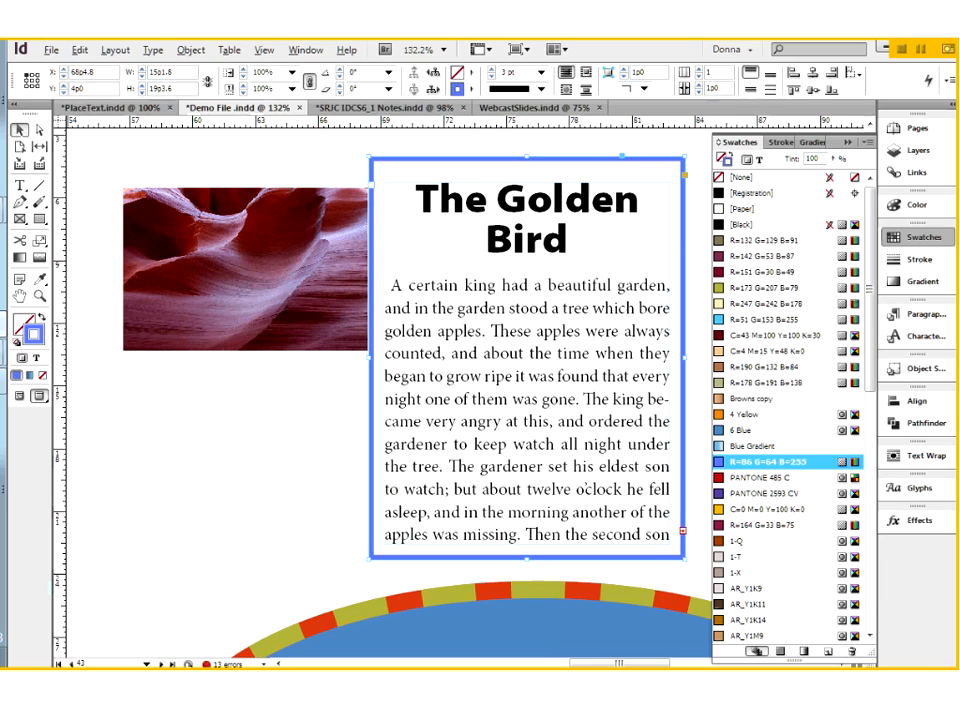
left_click(742, 177)
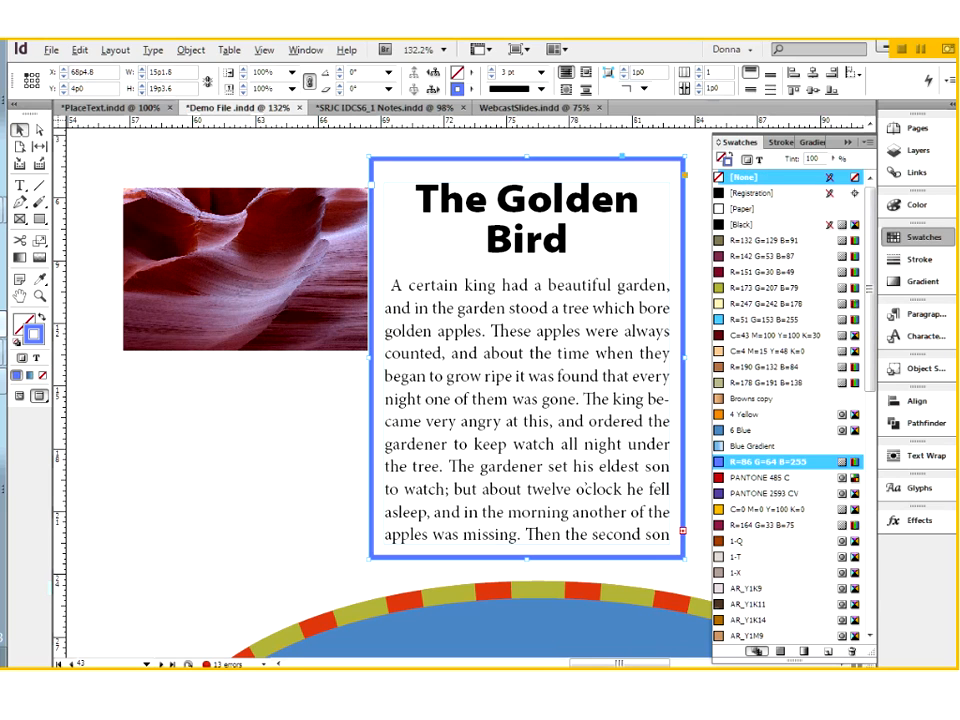
key("Left")
key("Left")
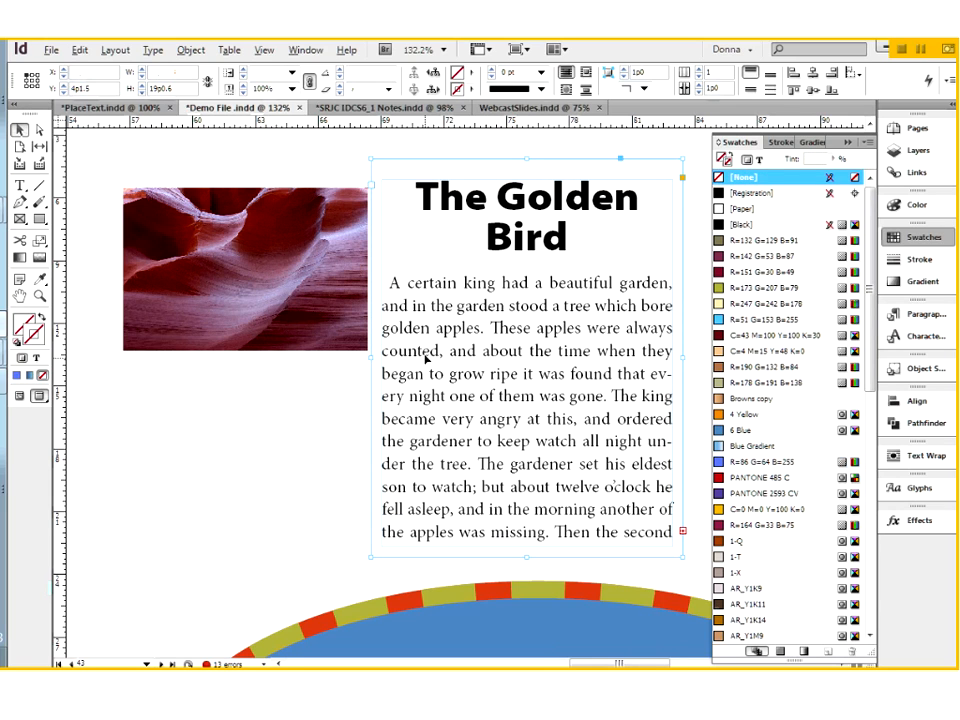
key("Left")
key("Left")
key("Left")
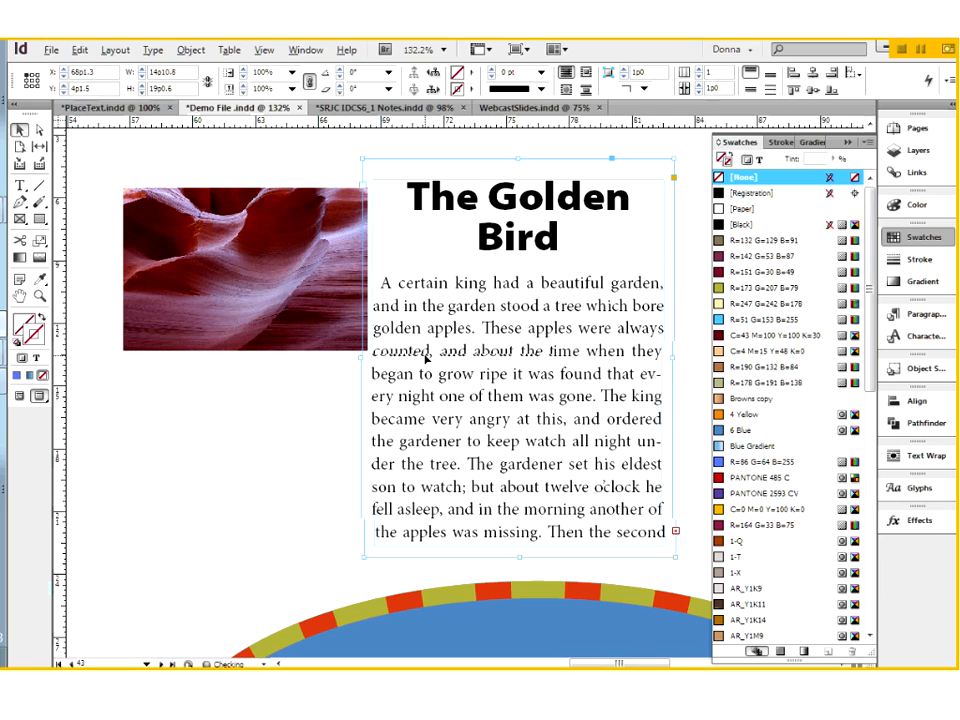
key("Left")
key("Left")
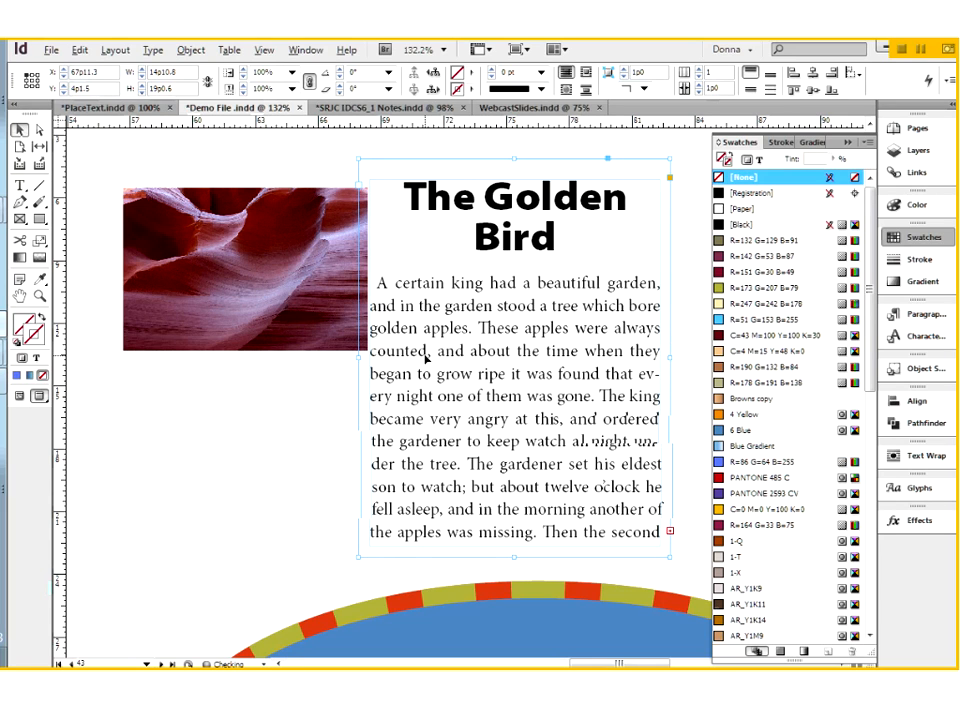
- Nudge the Golden Bird frame up to about Y 3p3.5 and deselect it
key("Up")
key("Up")
key("Up")
key("Up")
key("Up")
key("Up")
key("Up")
key("Up")
left_click(236, 479)
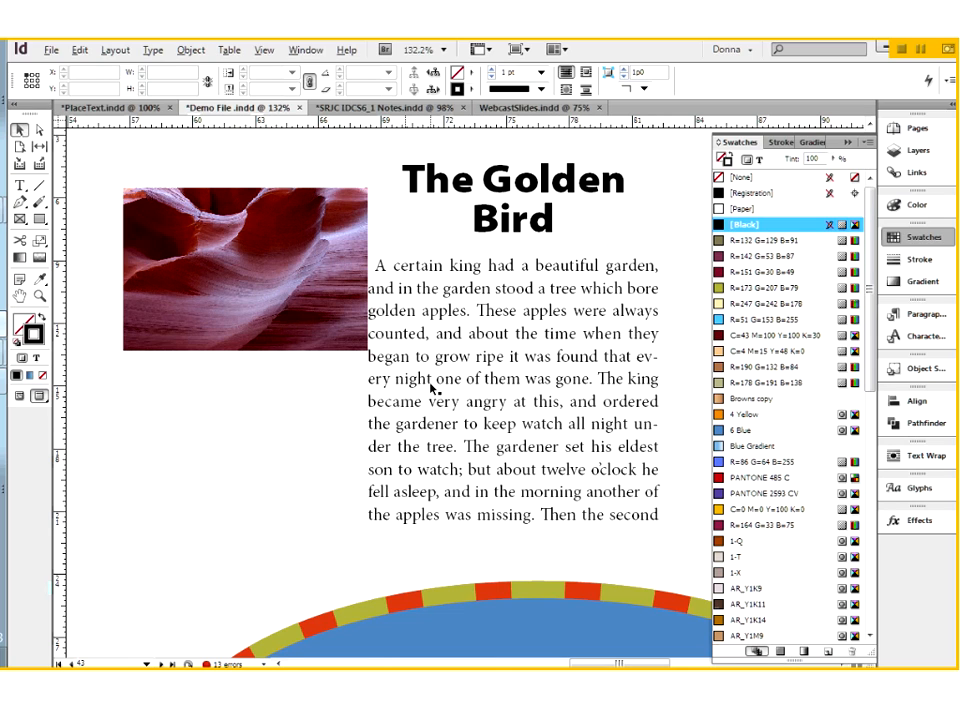
- Move the Golden Bird frame right to X 68p3.3 so its frame edge, not its text, meets the canyon image, and deselect it
left_click(432, 388)
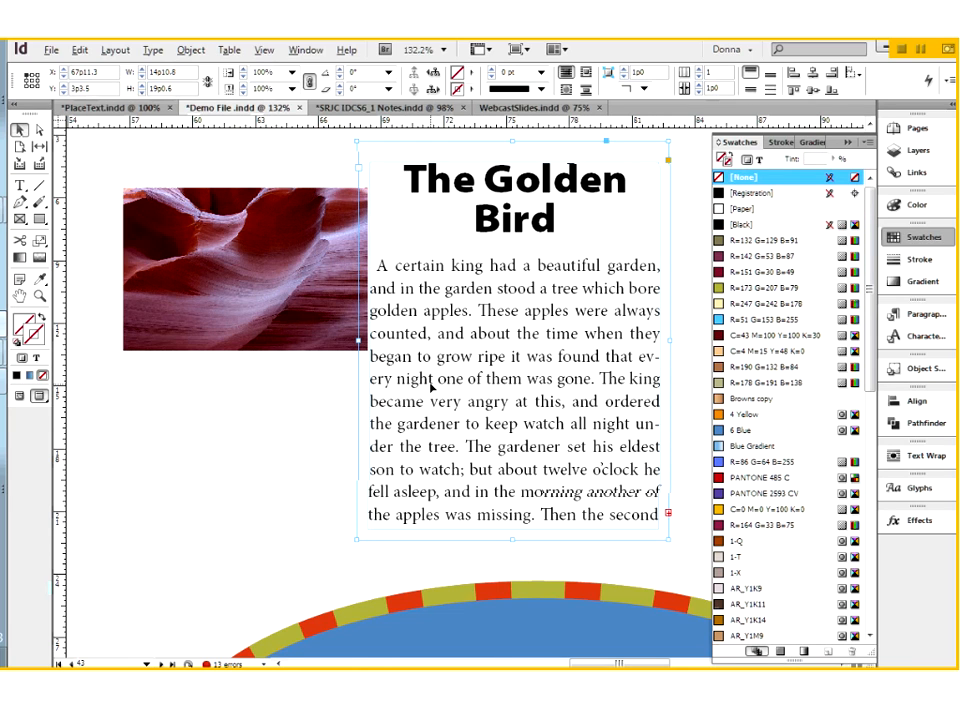
left_click_drag(432, 388, 440, 388)
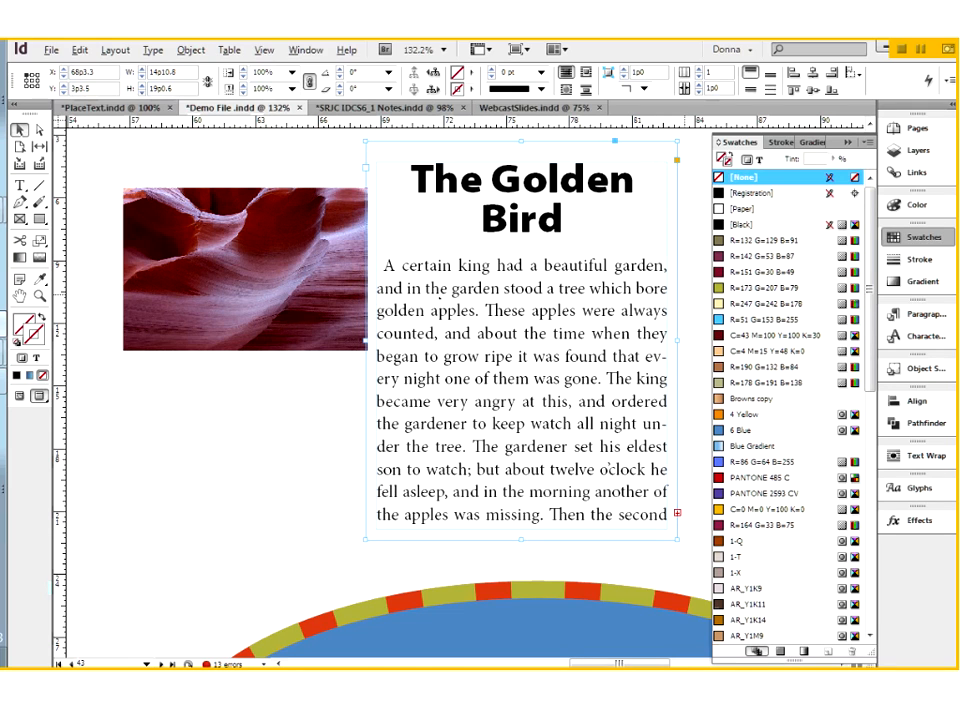
left_click(372, 373)
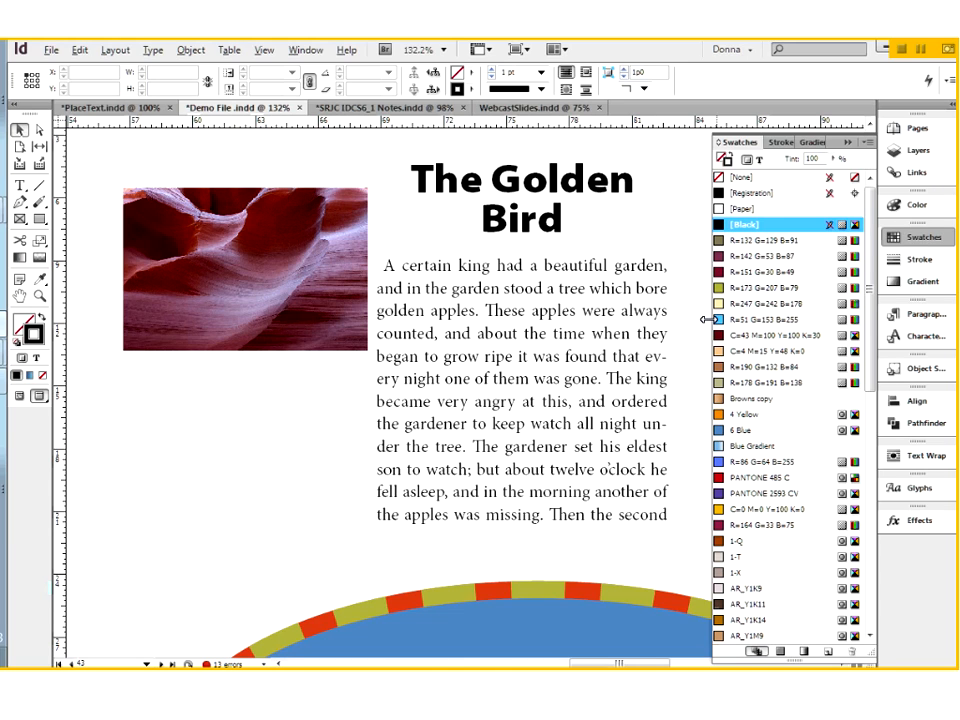
- View the neighbouring spreads at a small zoom and zoom back in on the spread with the Monterey Bay Aquarium oval
key("ctrl+0")
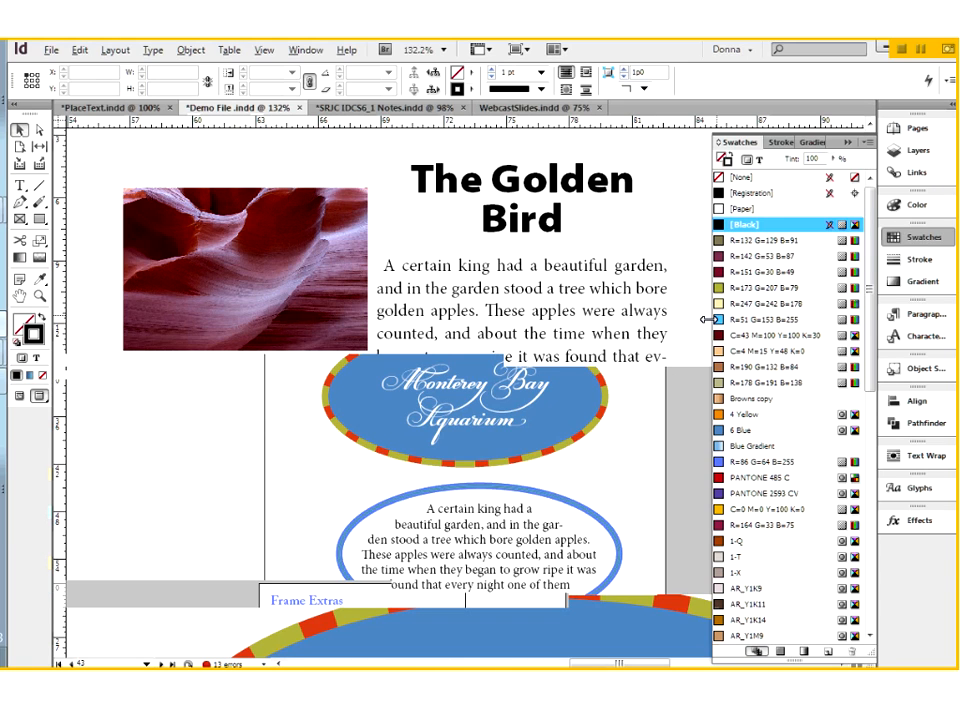
key("ctrl+minus")
key("ctrl+minus")
left_click_drag(361, 322, 594, 482)
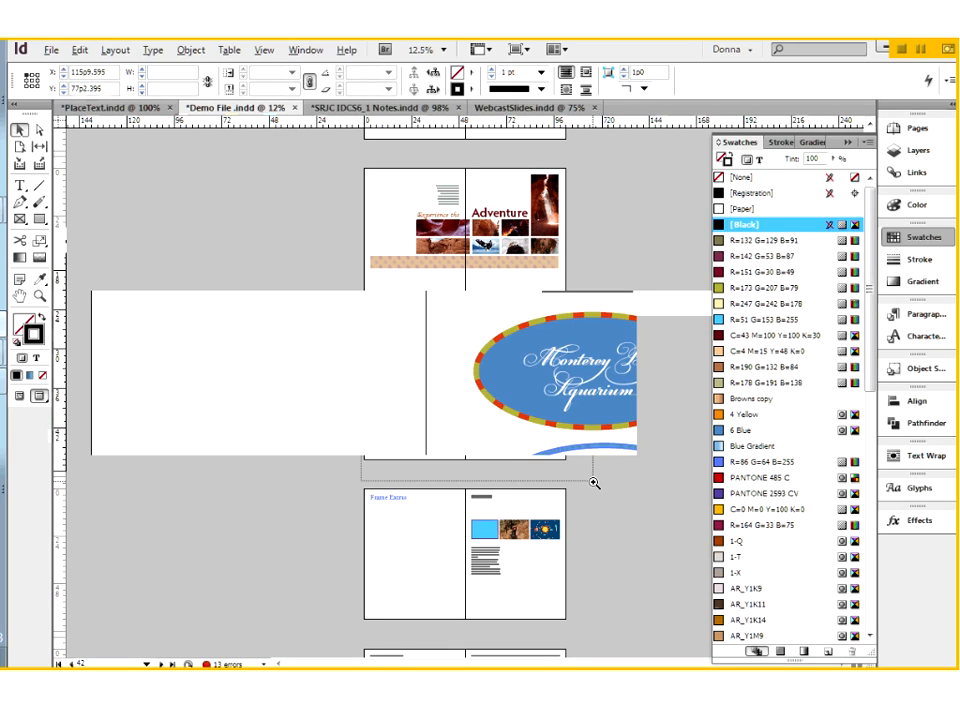